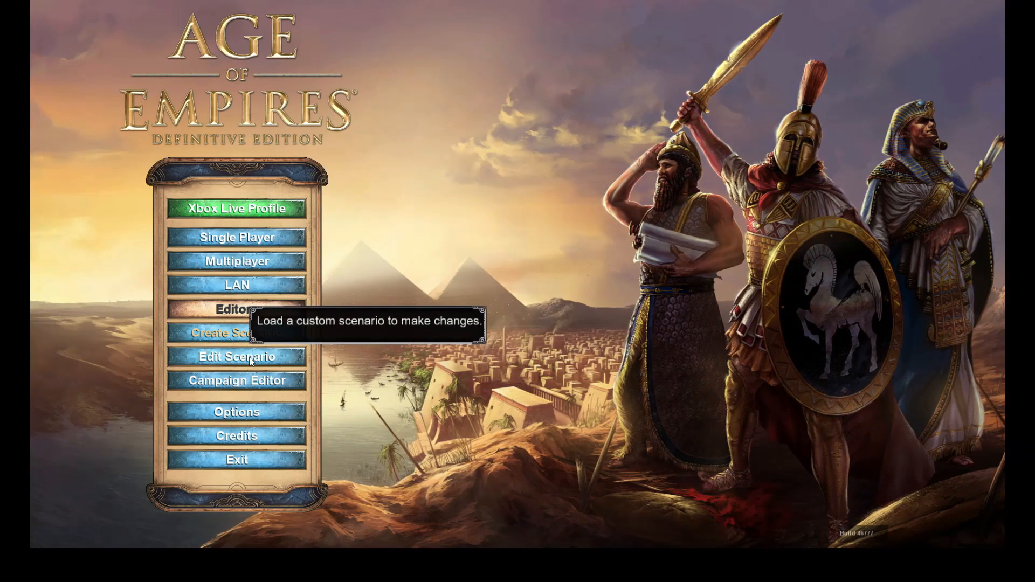
# - Open the scenario "Tree funnel Test #1 long swordsmen and cataphracts" for editing
pyautogui.click(237, 356)
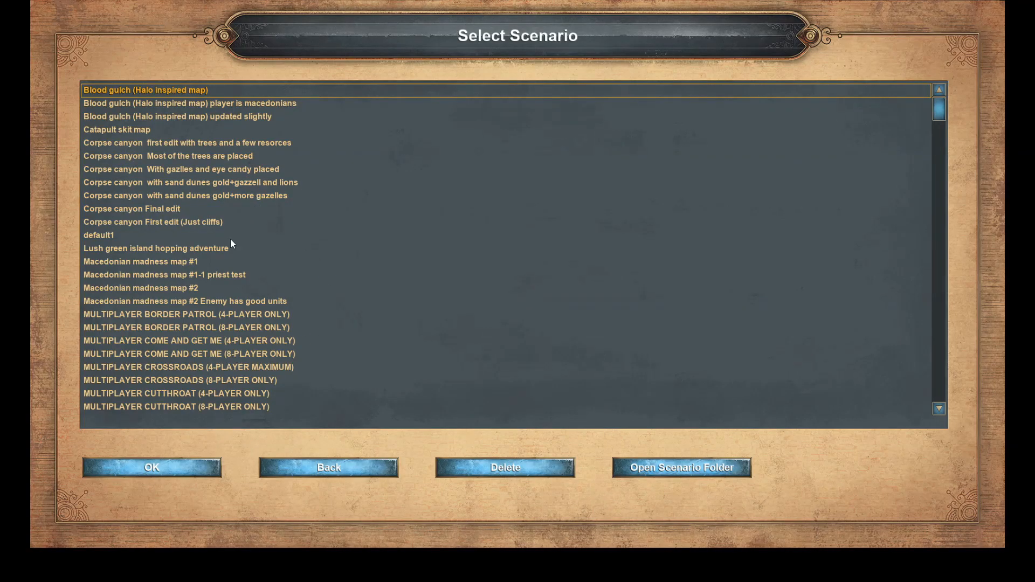
pyautogui.scroll(-5, 245, 233)
pyautogui.scroll(-3, 245, 232)
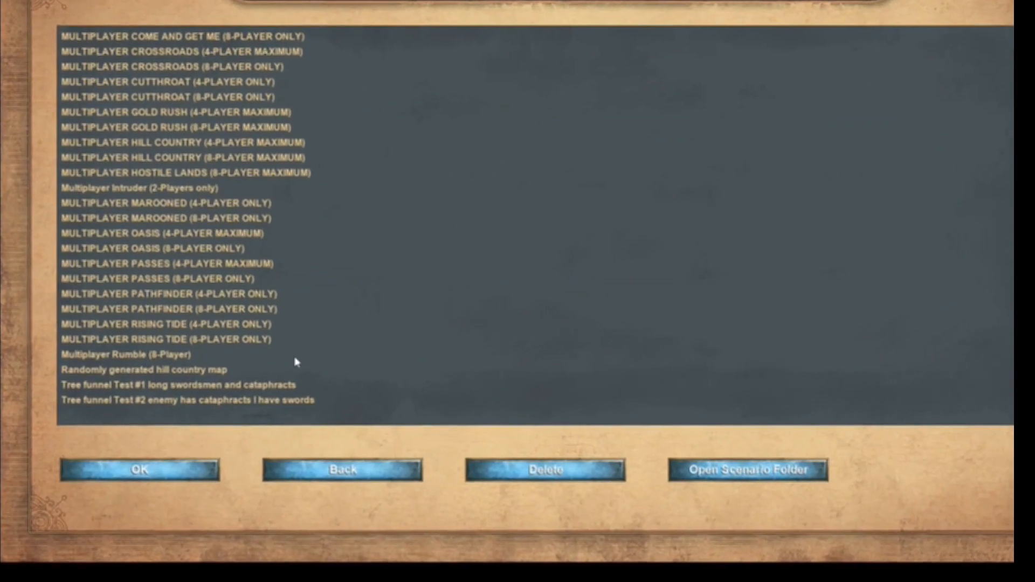
pyautogui.click(216, 385)
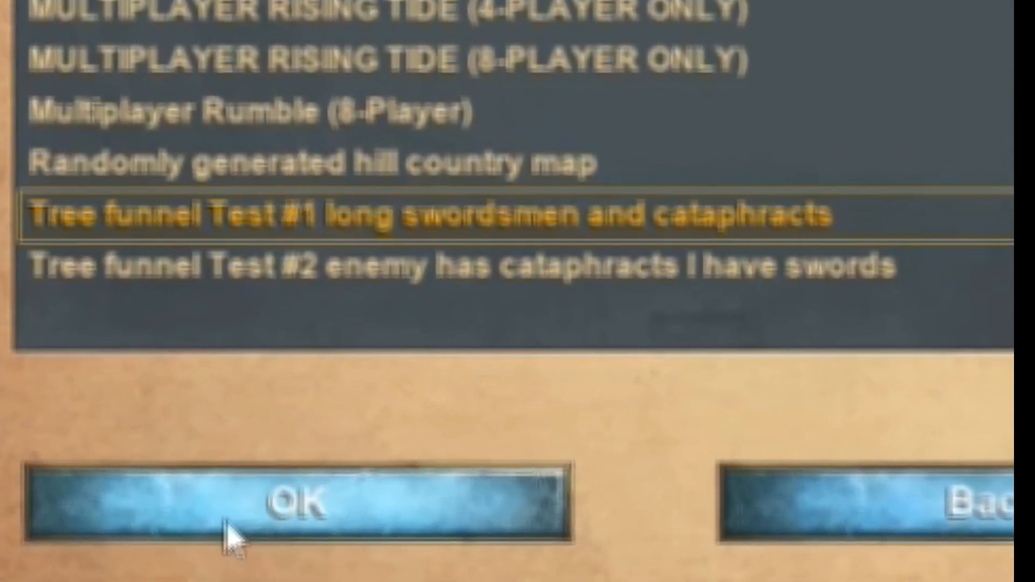
pyautogui.click(179, 488)
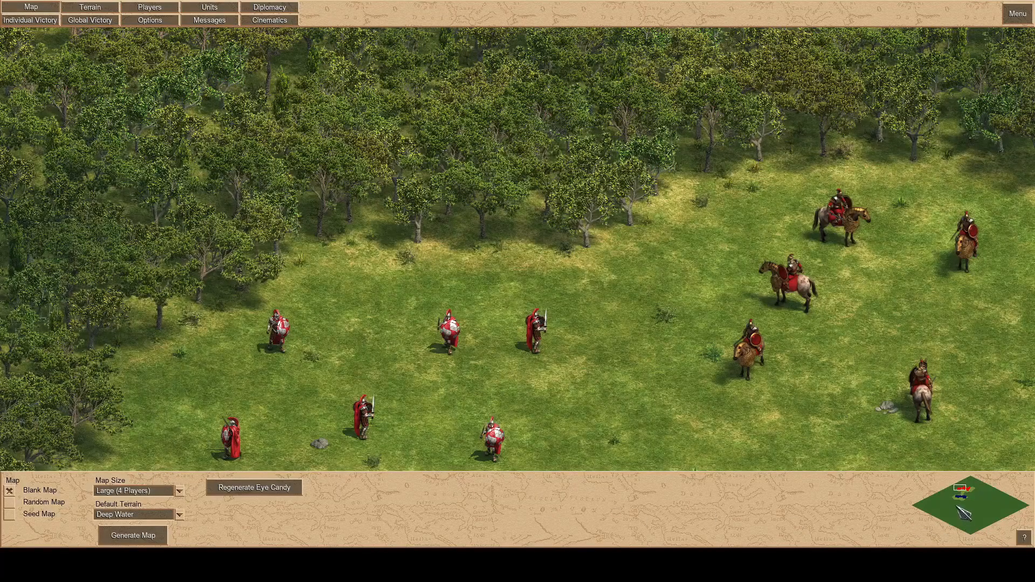
# - Look over the red and blue armies on the map and start a test play of the scenario
pyautogui.moveTo(961, 499); pyautogui.dragTo(964, 495)
pyautogui.moveTo(746, 550)
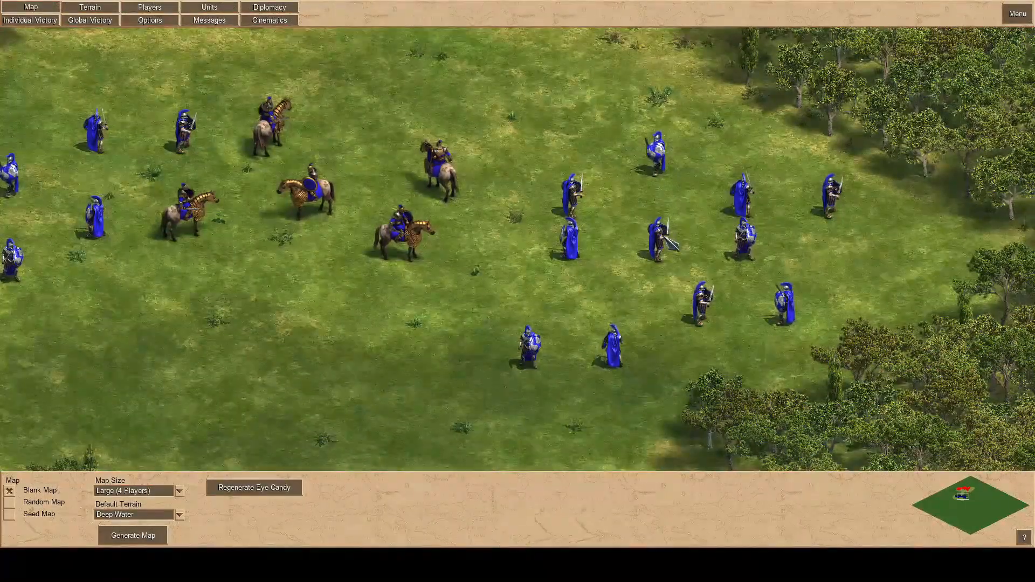
pyautogui.moveTo(1, 1)
pyautogui.moveTo(539, 1)
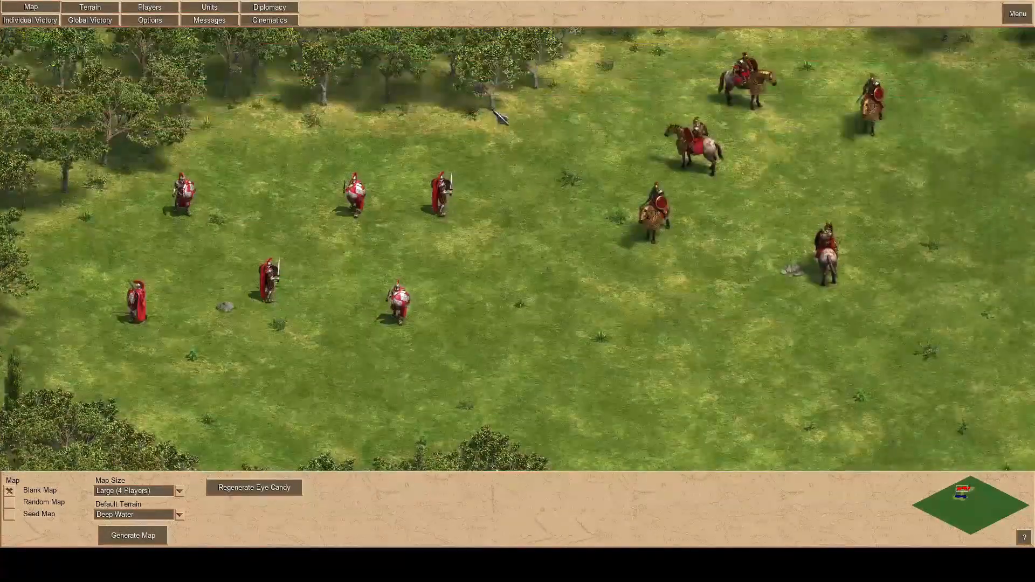
pyautogui.moveTo(1034, 243)
pyautogui.moveTo(435, 547)
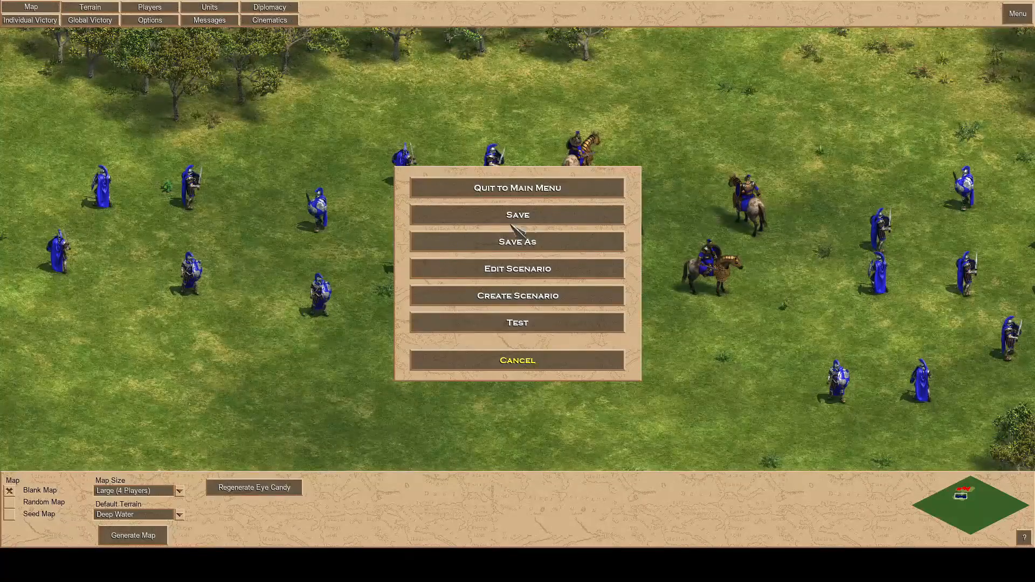
pyautogui.click(473, 324)
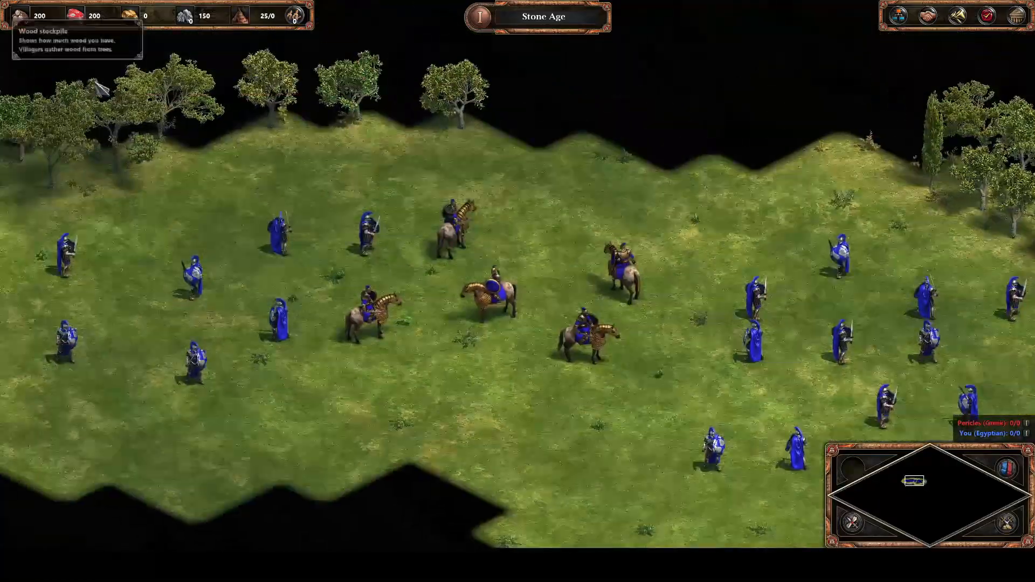
# - Select most of the blue swordsmen and cavalry and order them to advance toward the gap in the trees
pyautogui.moveTo(121, 148); pyautogui.dragTo(288, 244)
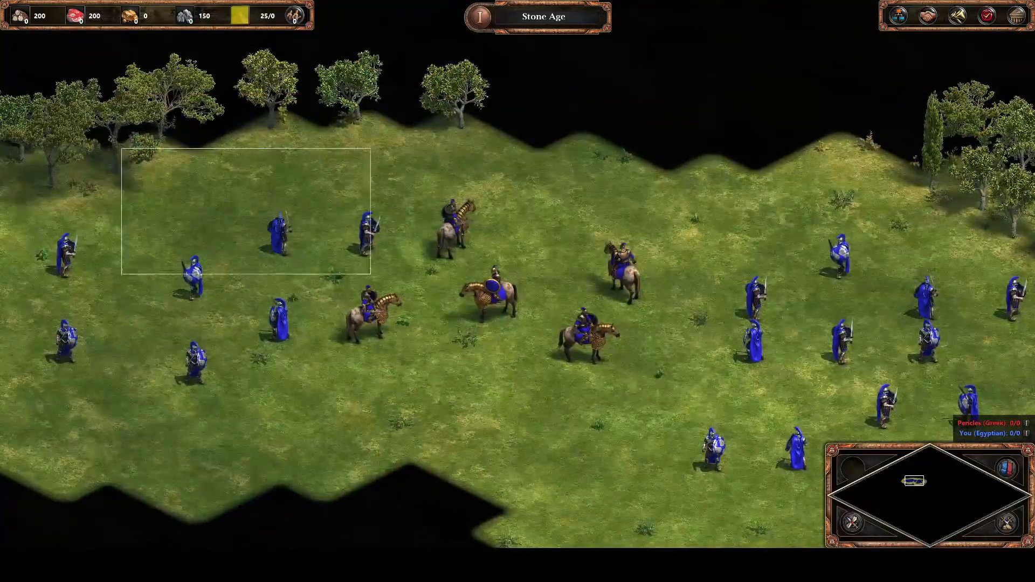
pyautogui.moveTo(1034, 464); pyautogui.dragTo(1034, 463)
pyautogui.rightClick(736, 132)
pyautogui.moveTo(2, 151)
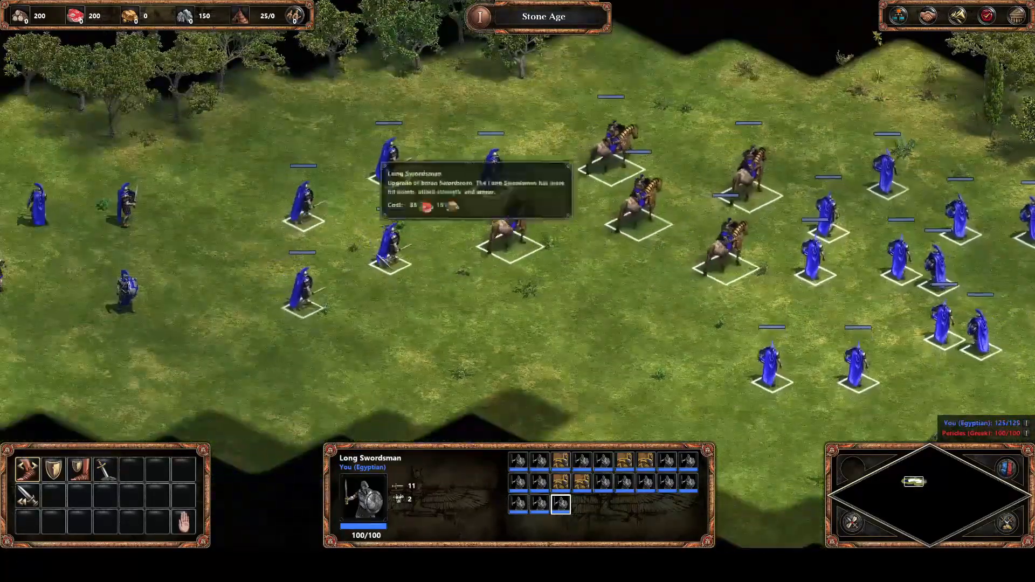
# - Bring up the remaining long swordsmen and send the main blue group into the passage between the forests
pyautogui.moveTo(18, 162); pyautogui.dragTo(456, 389)
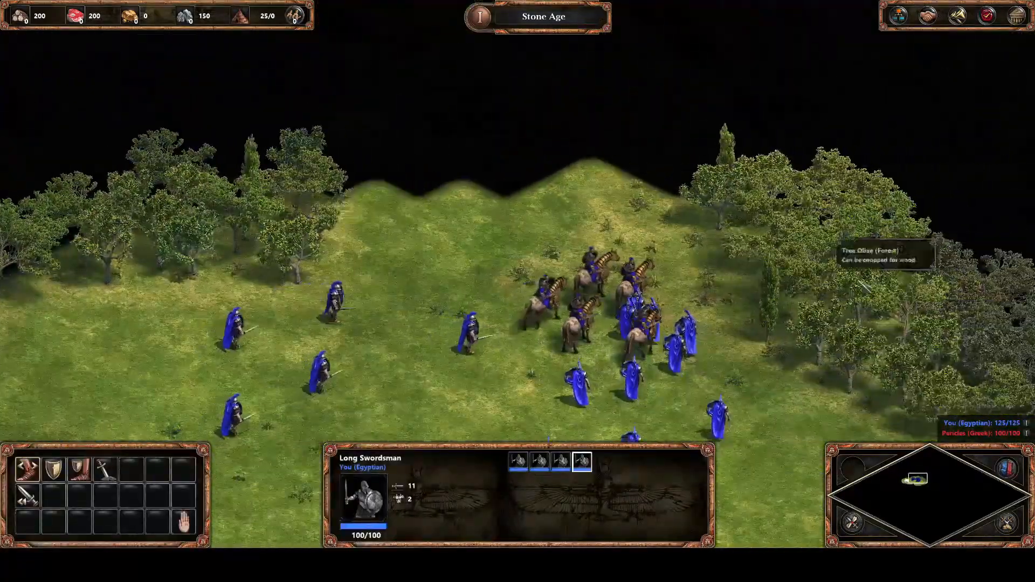
pyautogui.moveTo(377, 212); pyautogui.dragTo(725, 401)
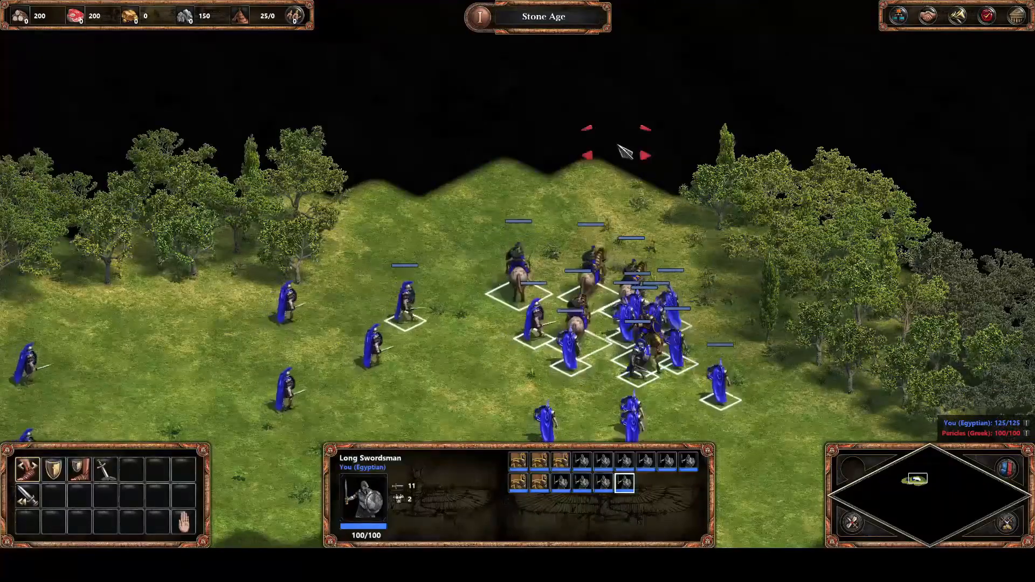
pyautogui.press('Up')
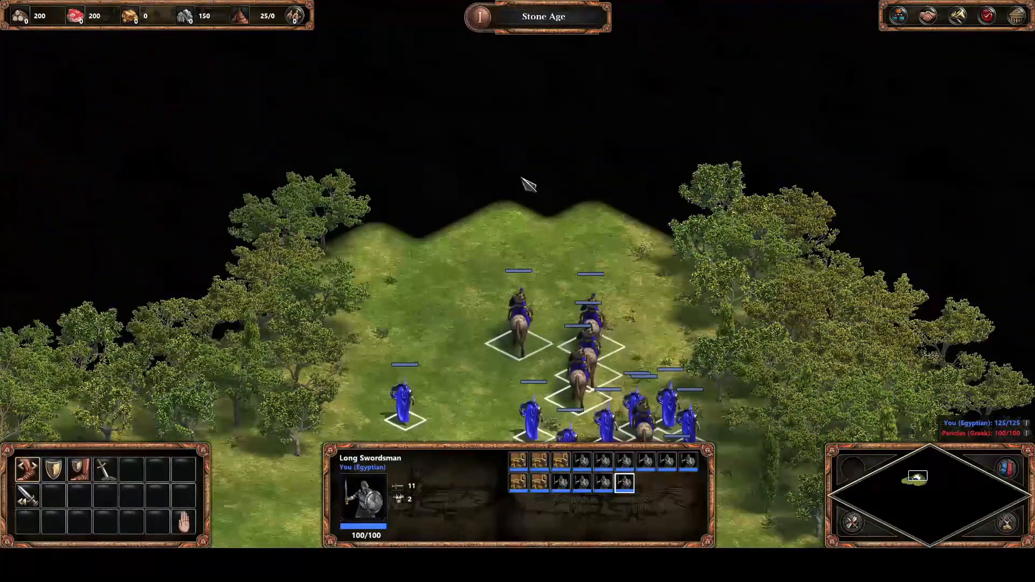
pyautogui.rightClick(521, 174)
# - Gather the trailing long swordsmen in two groups and send them through the tree funnel behind the main force
pyautogui.press('Down')
pyautogui.press('Left')
pyautogui.moveTo(157, 243); pyautogui.dragTo(413, 361)
pyautogui.press('Up')
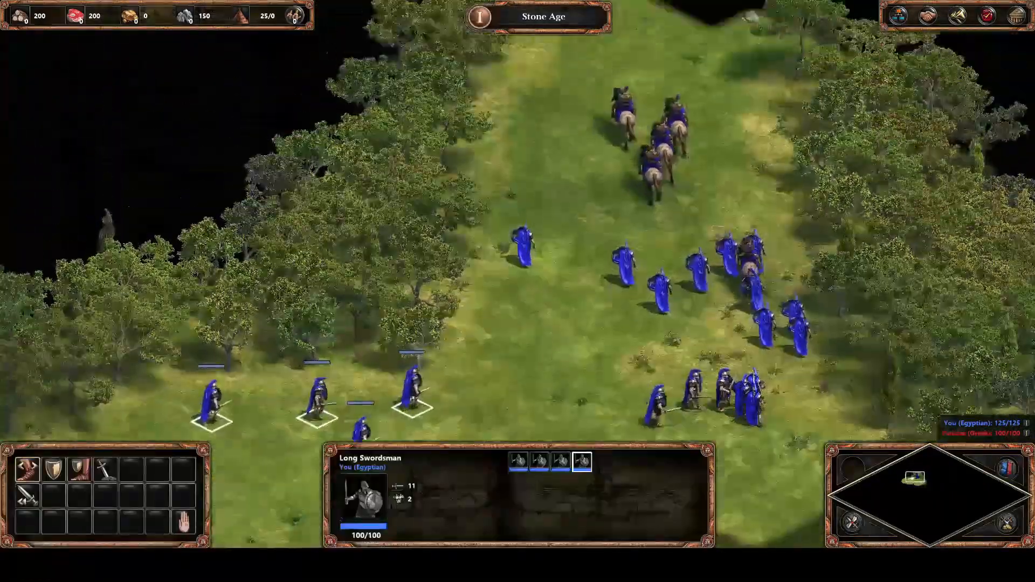
pyautogui.moveTo(603, 305); pyautogui.dragTo(889, 495)
pyautogui.press('Up')
pyautogui.rightClick(654, 173)
pyautogui.press('Up')
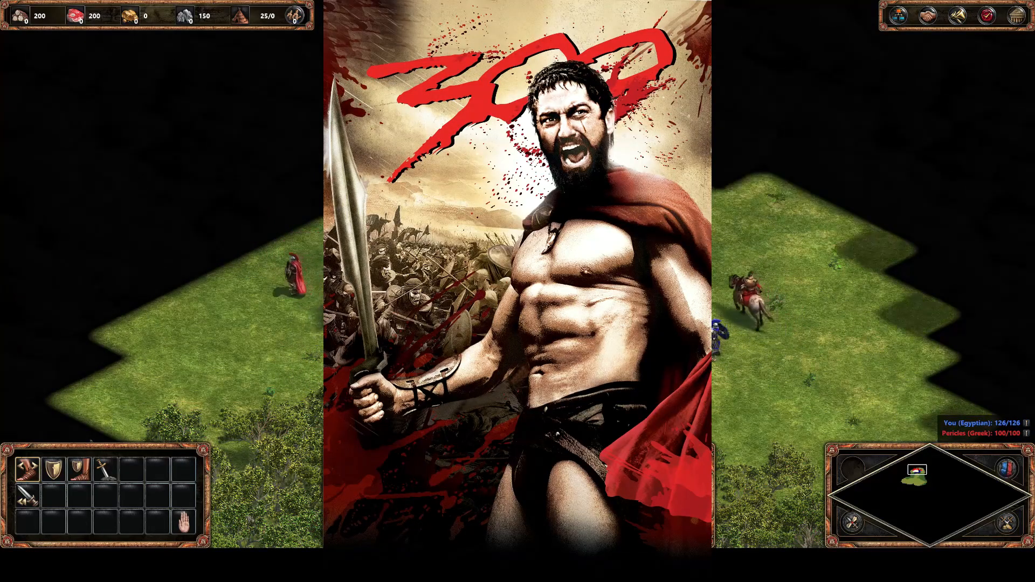
# - Select the blue units fighting the red army beyond the trees and follow the battle across the clearing
pyautogui.press('Down')
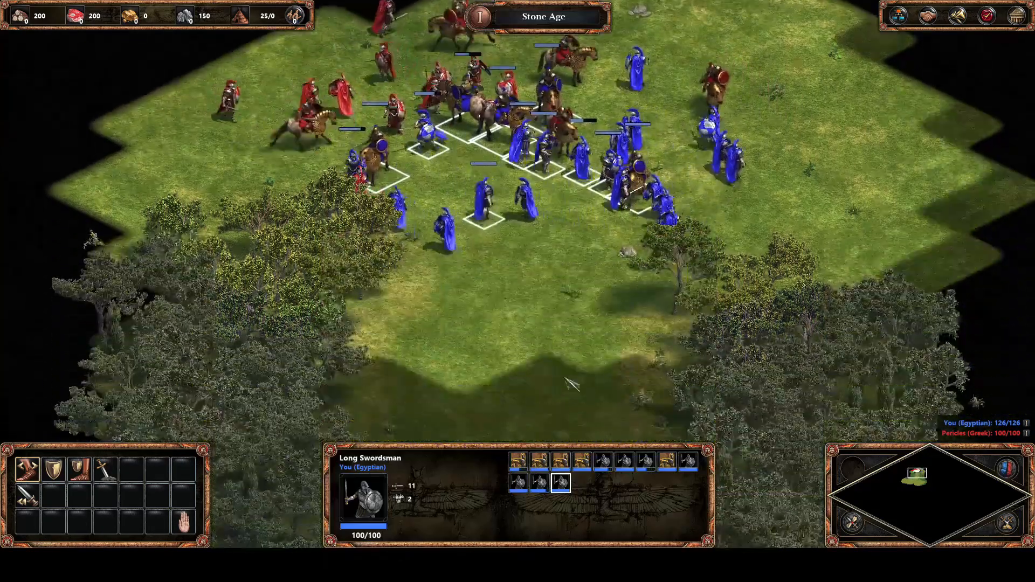
pyautogui.press('Up')
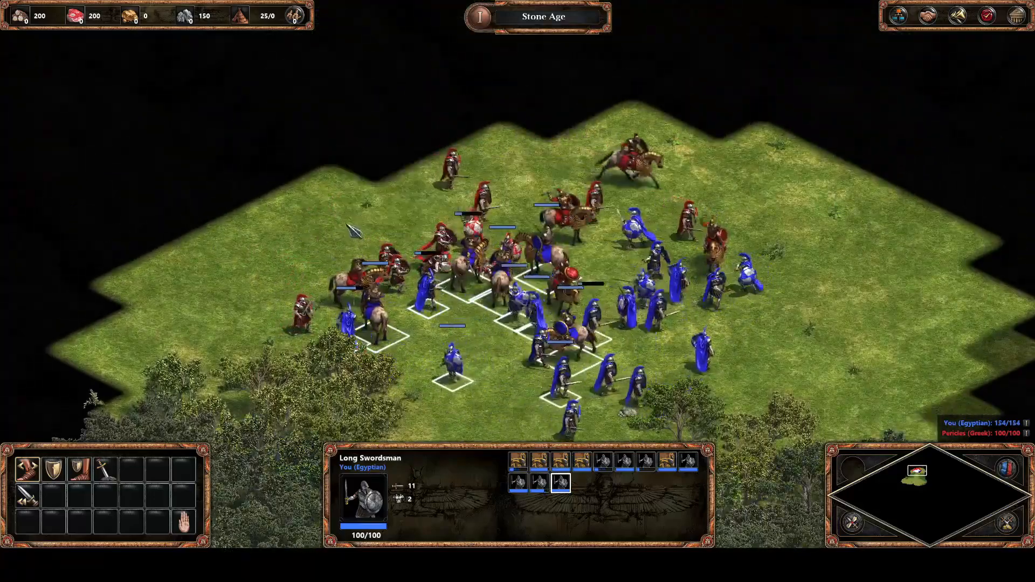
pyautogui.moveTo(348, 235); pyautogui.dragTo(761, 421)
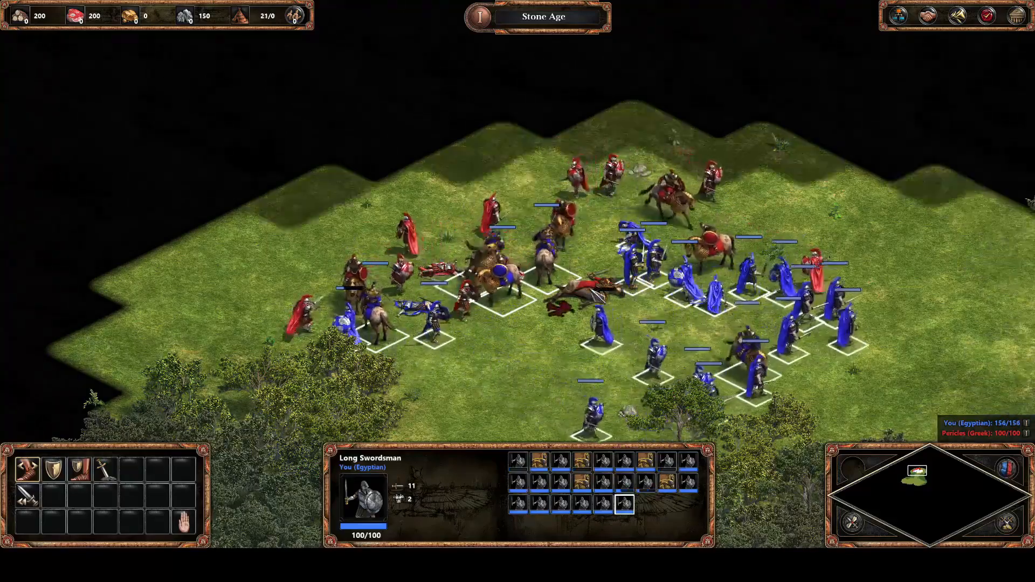
pyautogui.press('Right')
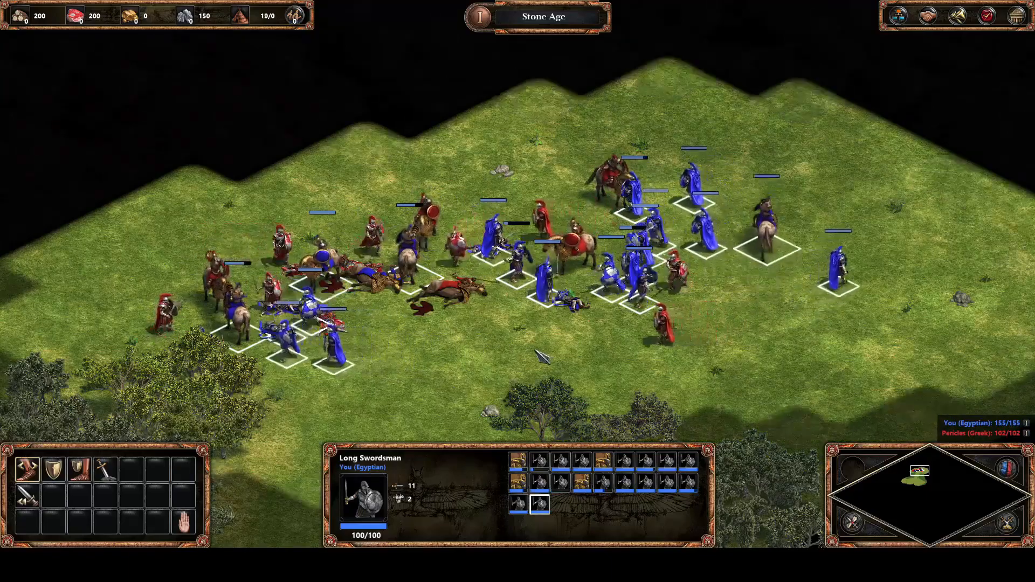
pyautogui.press('Left')
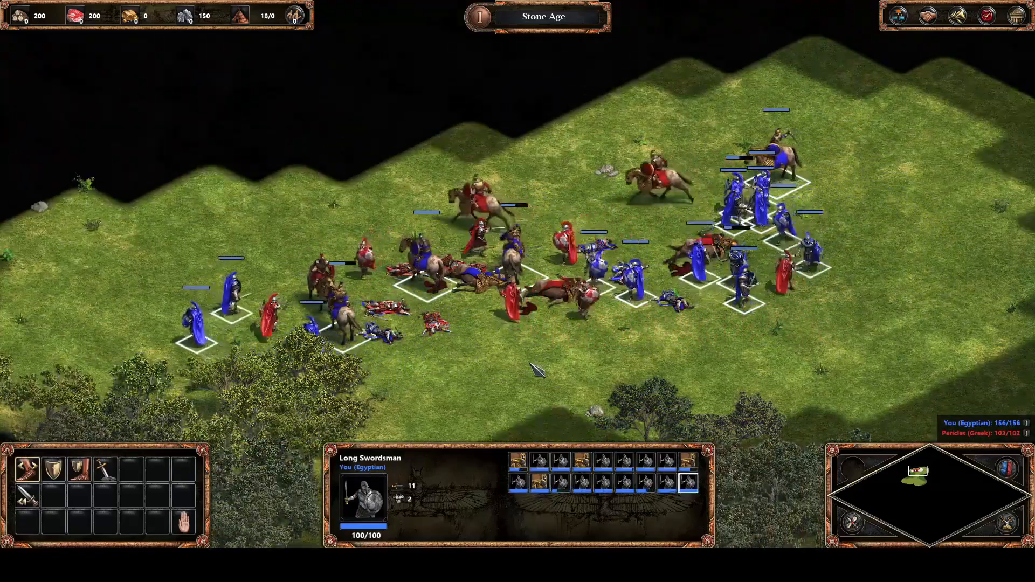
# - Quit the test game and return to the scenario editor
pyautogui.click(1017, 17)
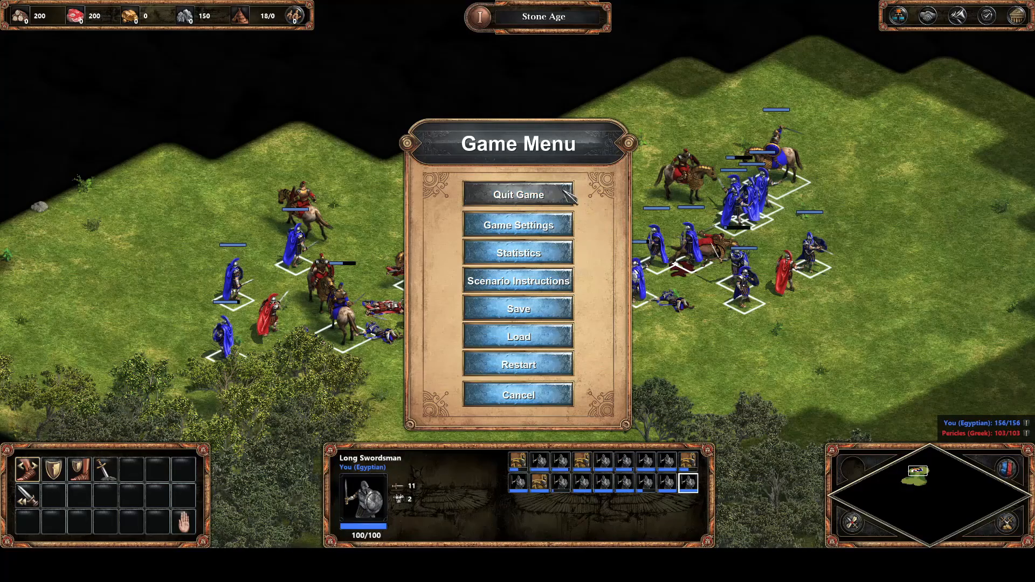
pyautogui.click(512, 195)
pyautogui.click(448, 294)
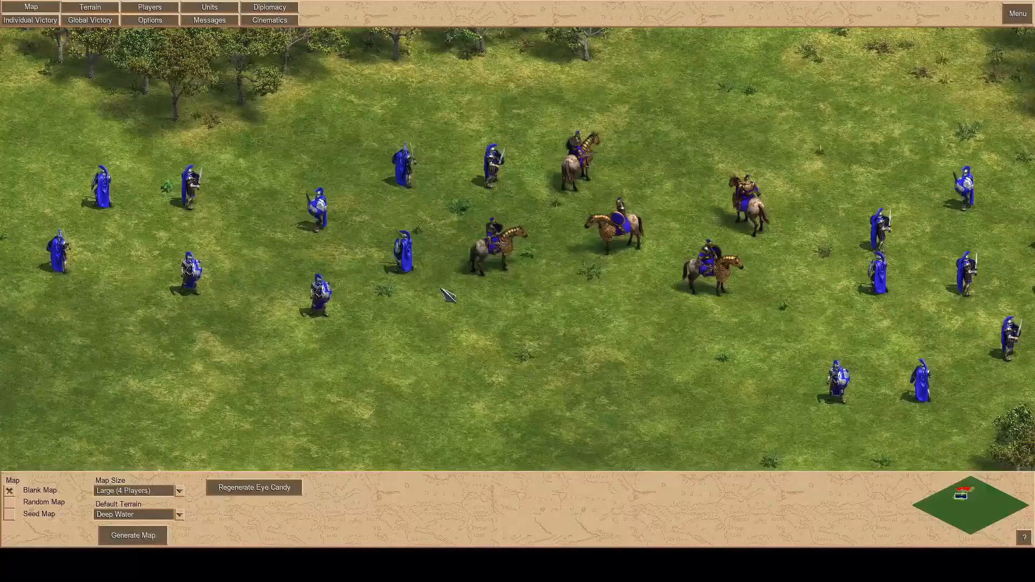
# - Leave the tree funnel scenario for the main menu and choose to edit another custom scenario
pyautogui.click(1009, 21)
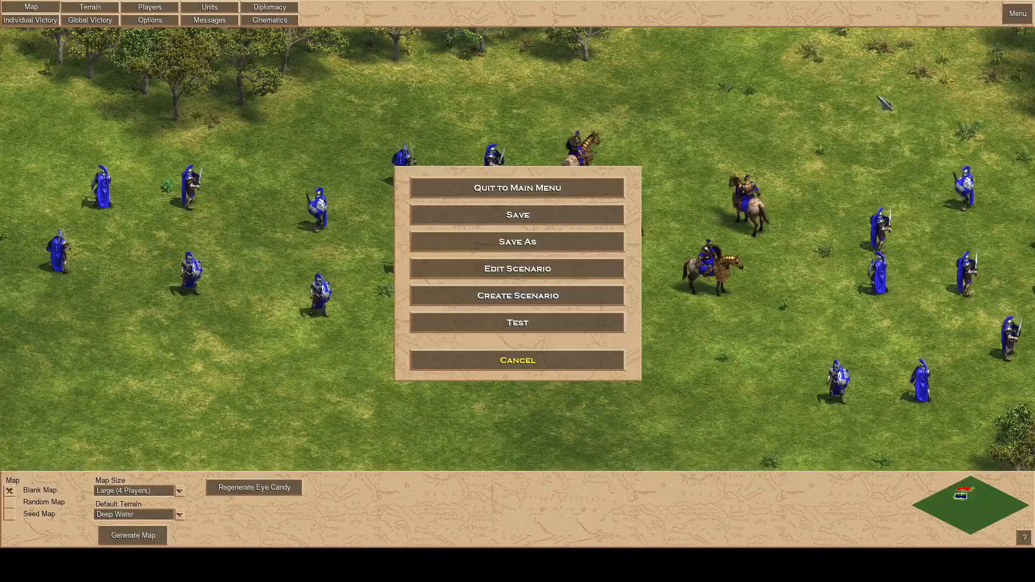
pyautogui.click(493, 195)
pyautogui.click(516, 291)
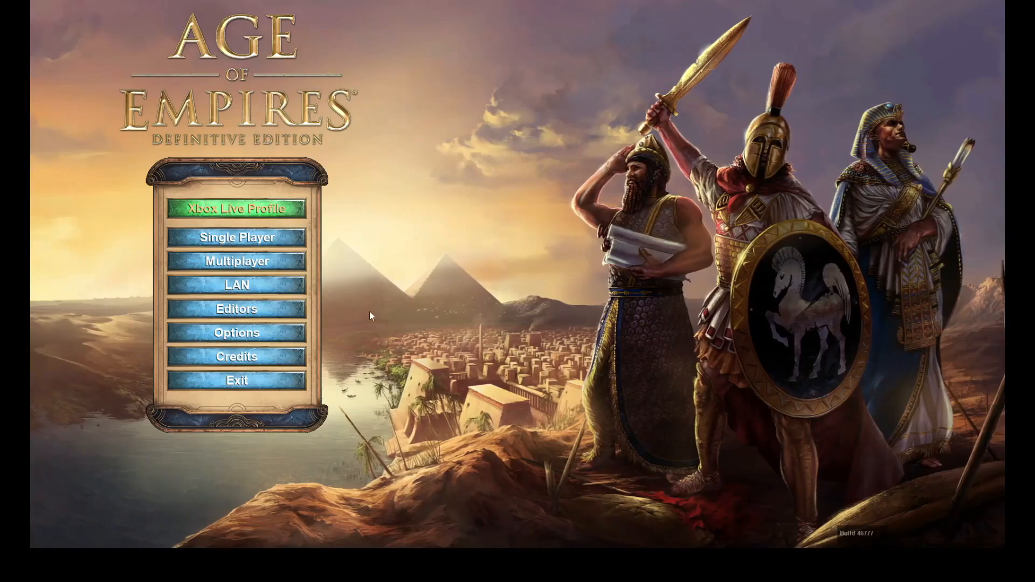
pyautogui.click(240, 309)
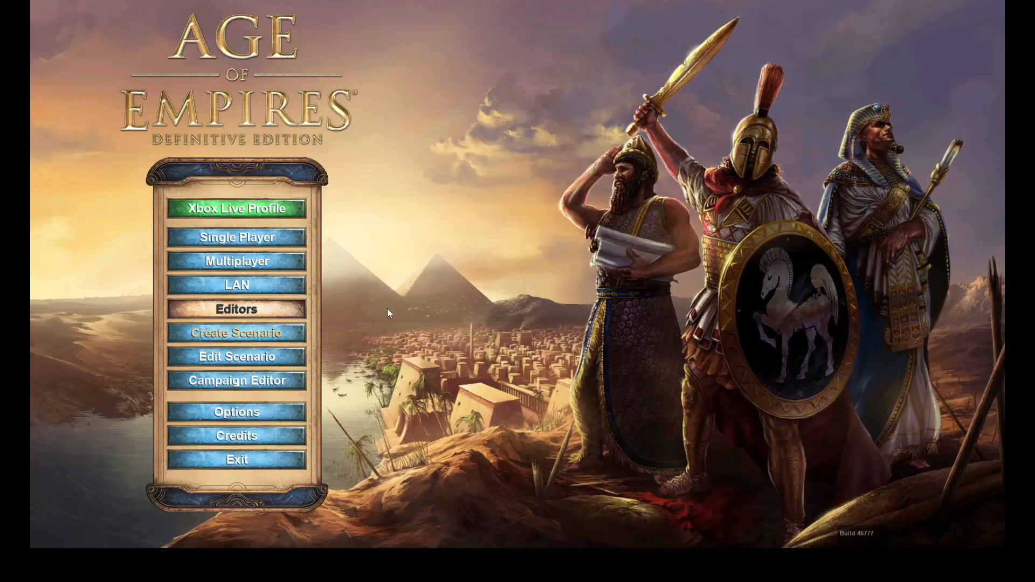
pyautogui.click(233, 363)
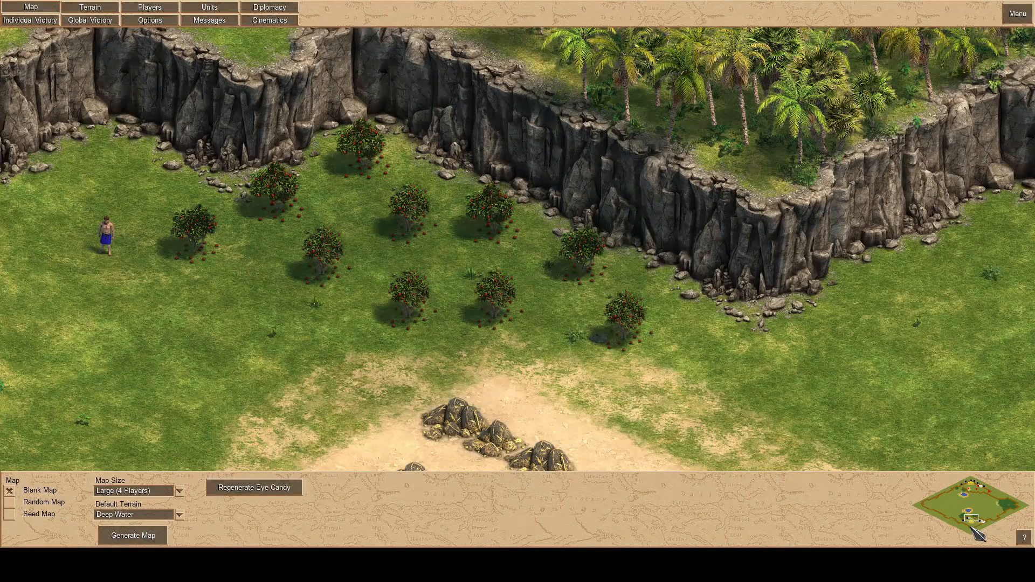
# - Examine the canyon map's cliffs, stone and gold deposits, and the blue horsemen placed on the high ground
pyautogui.click(971, 528)
pyautogui.press('Up')
pyautogui.press('Up')
pyautogui.press('Right')
pyautogui.press('Up')
pyautogui.press('Right')
pyautogui.press('Down')
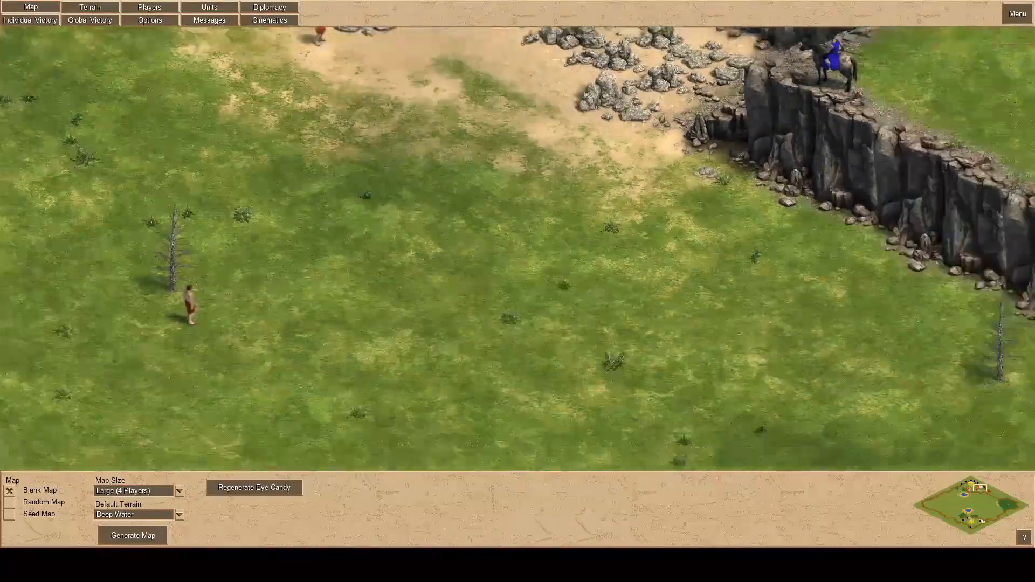
pyautogui.press('Up')
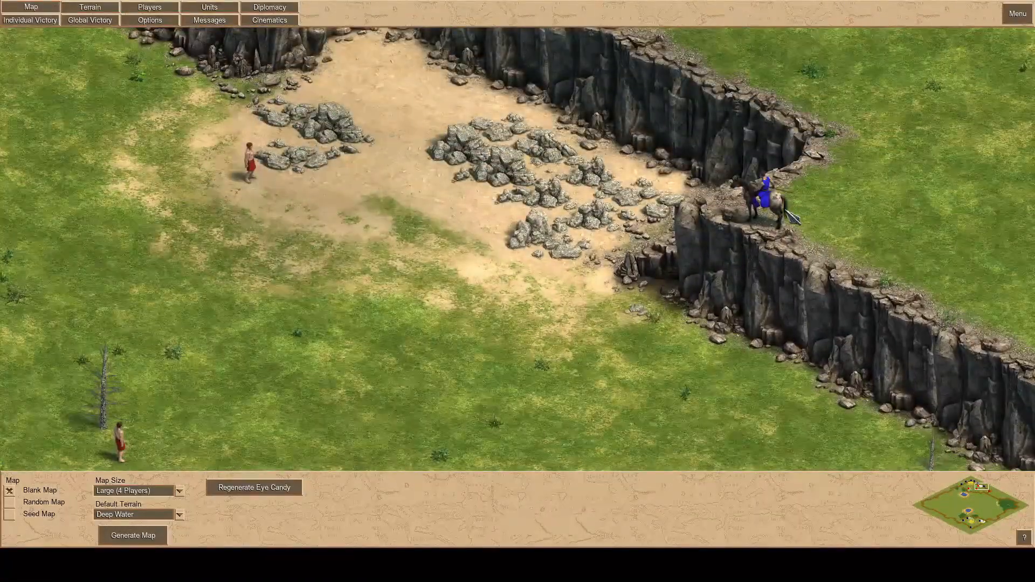
pyautogui.moveTo(1031, 543)
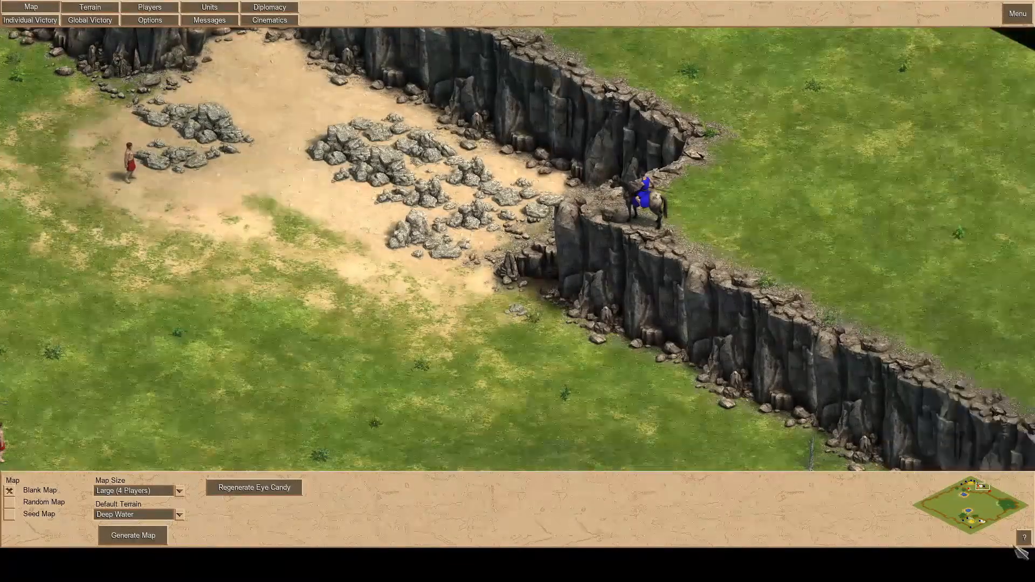
pyautogui.moveTo(943, 547)
pyautogui.moveTo(966, 485); pyautogui.dragTo(974, 482)
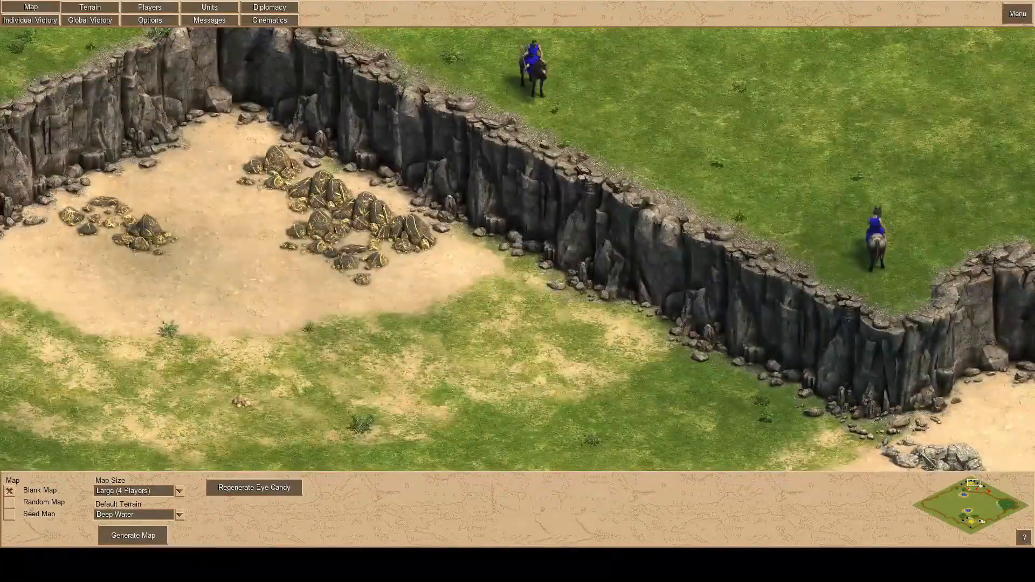
pyautogui.moveTo(1032, 546)
pyautogui.moveTo(1033, 34)
# - Quit the current map to the main menu and open "Blood gulch (Halo inspired map)" for editing
pyautogui.click(1017, 17)
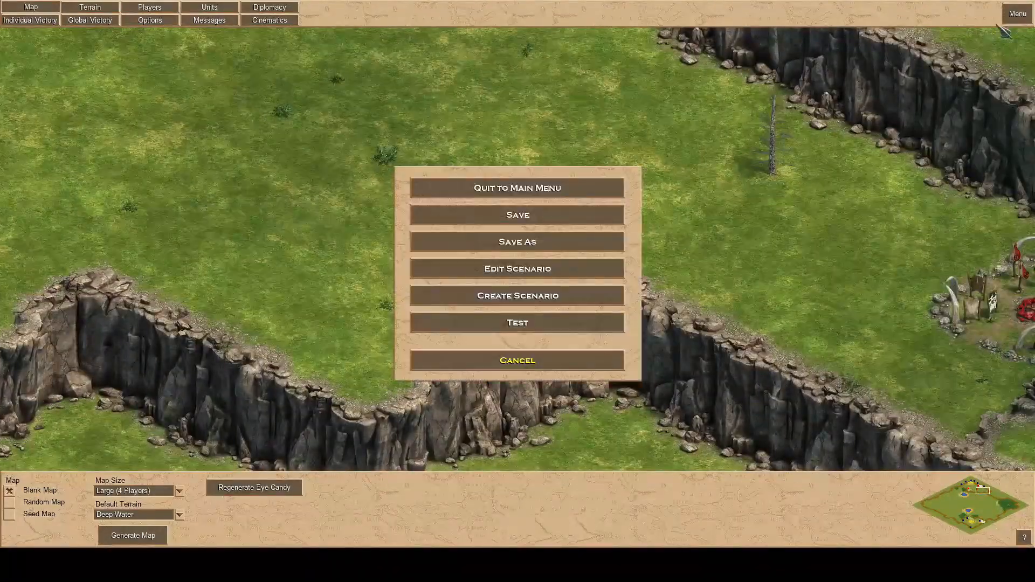
pyautogui.click(521, 195)
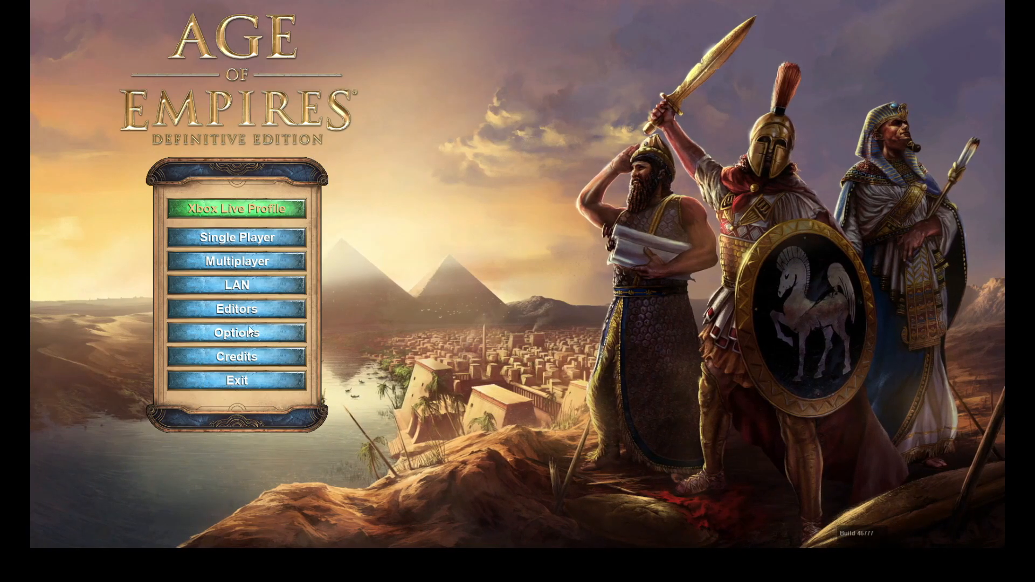
pyautogui.click(235, 313)
pyautogui.click(237, 357)
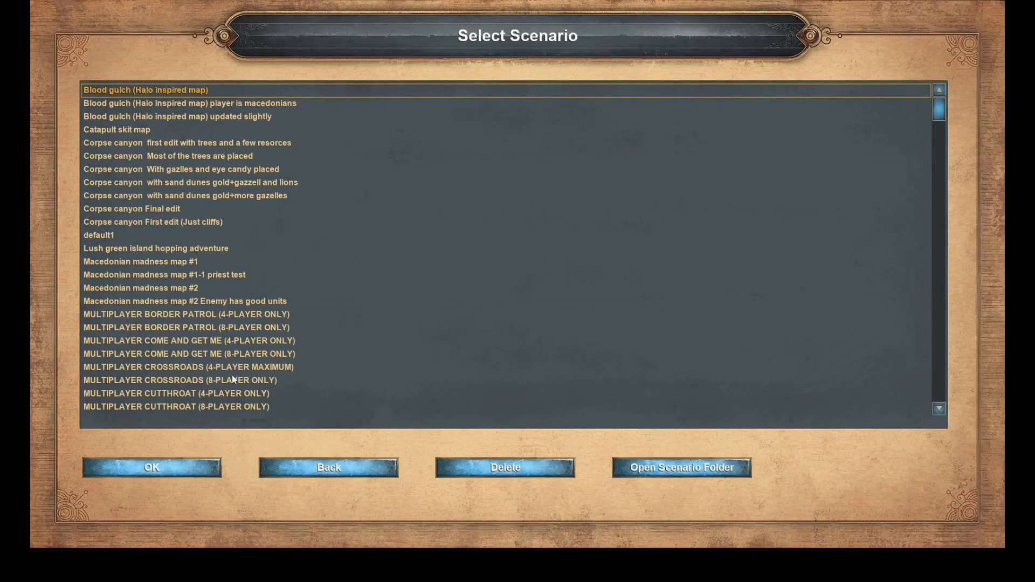
pyautogui.click(158, 469)
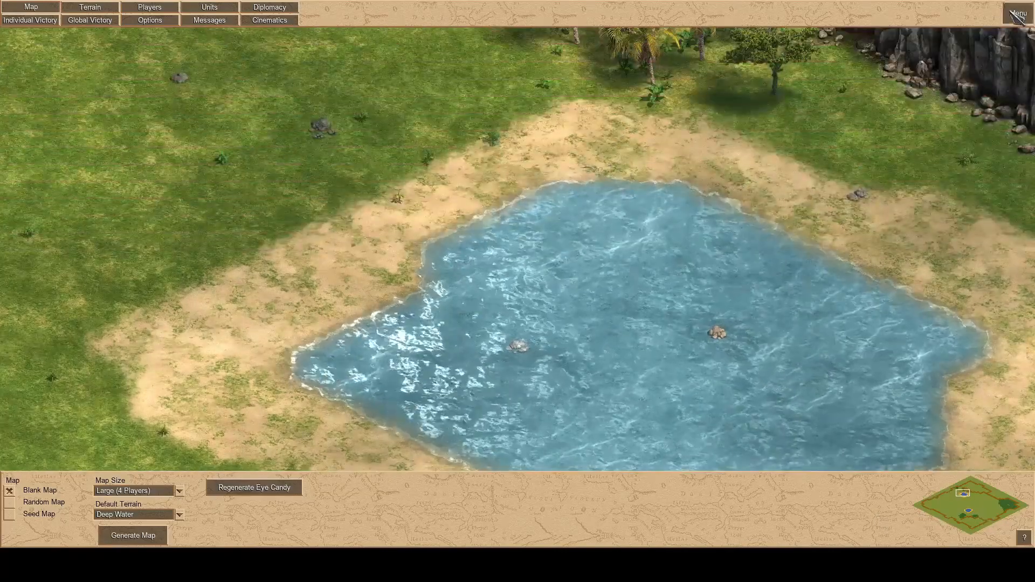
# - Close the Blood gulch scenario and quit to the main menu
pyautogui.click(1017, 13)
pyautogui.click(486, 189)
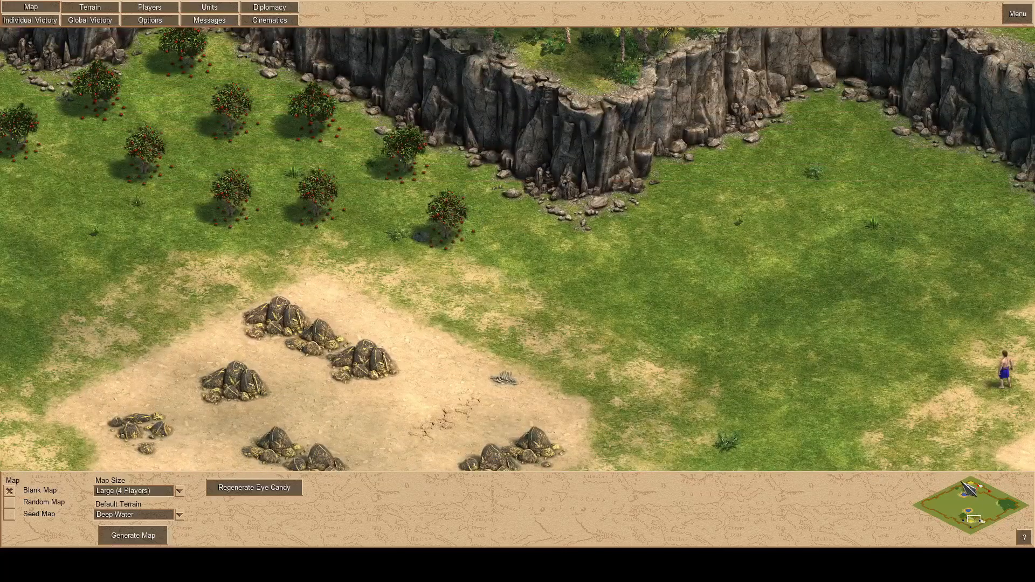
# - Check both players' starting areas on the open cliff scenario and start a test game of it
pyautogui.moveTo(970, 488); pyautogui.dragTo(971, 489)
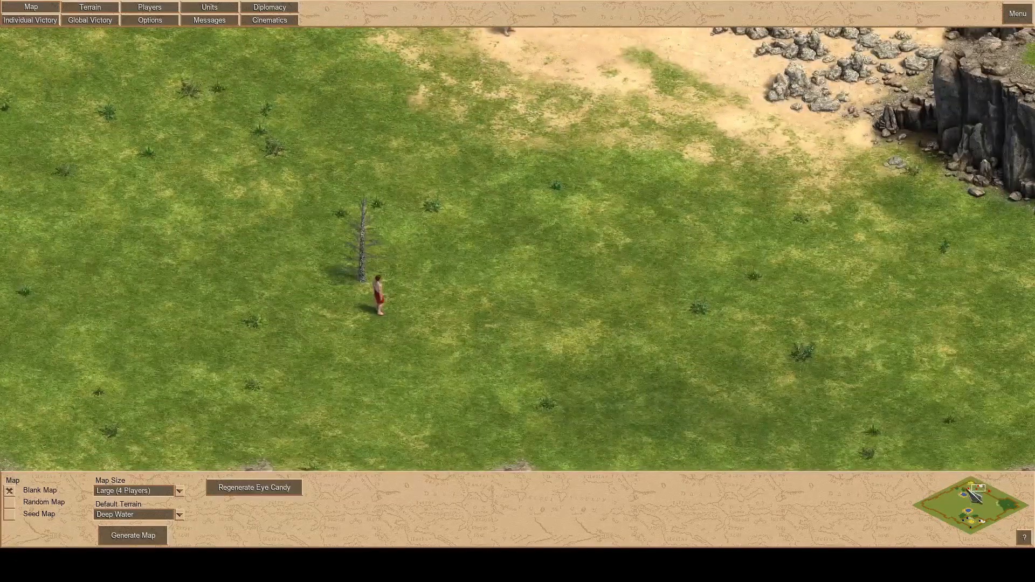
pyautogui.click(968, 520)
pyautogui.click(981, 521)
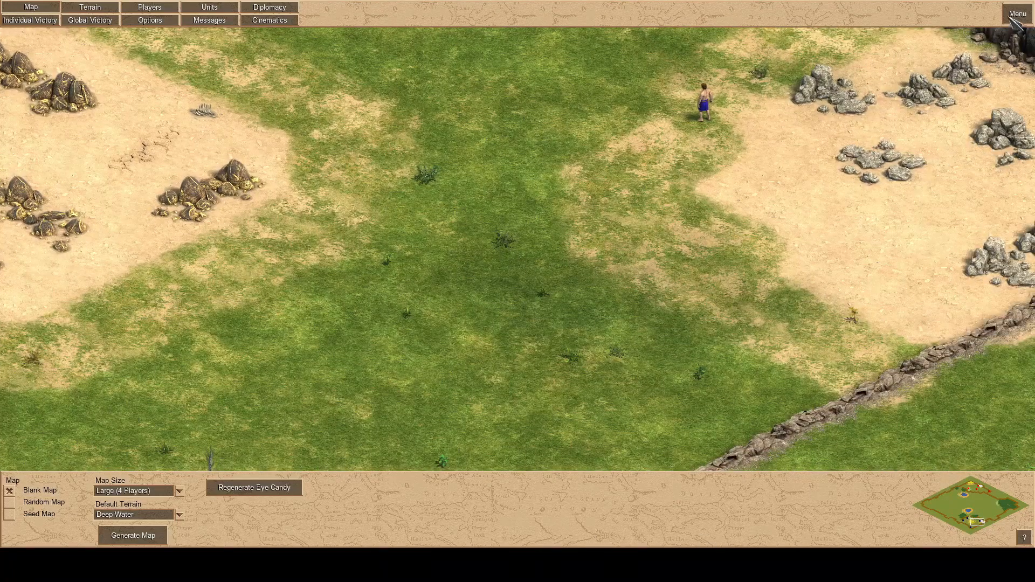
pyautogui.click(1014, 20)
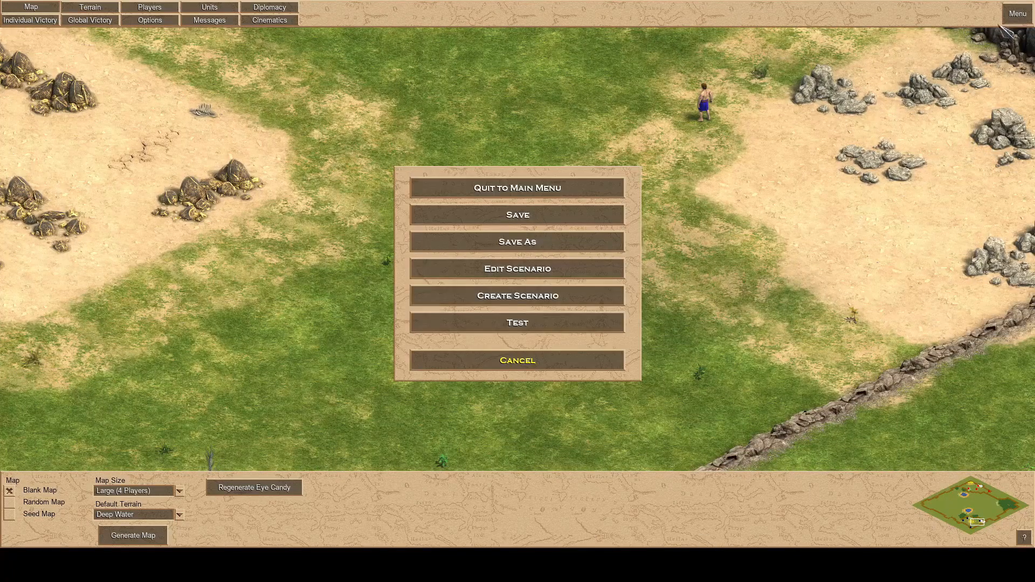
pyautogui.click(476, 322)
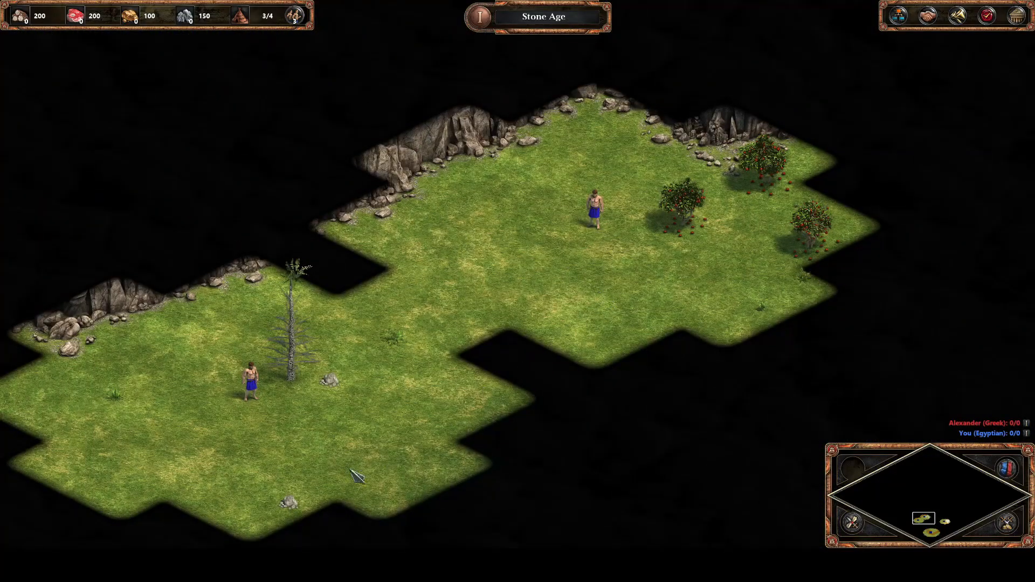
# - Enter the chat cheats "reveal map" and "no fog" to uncover the whole map
pyautogui.press('Return')
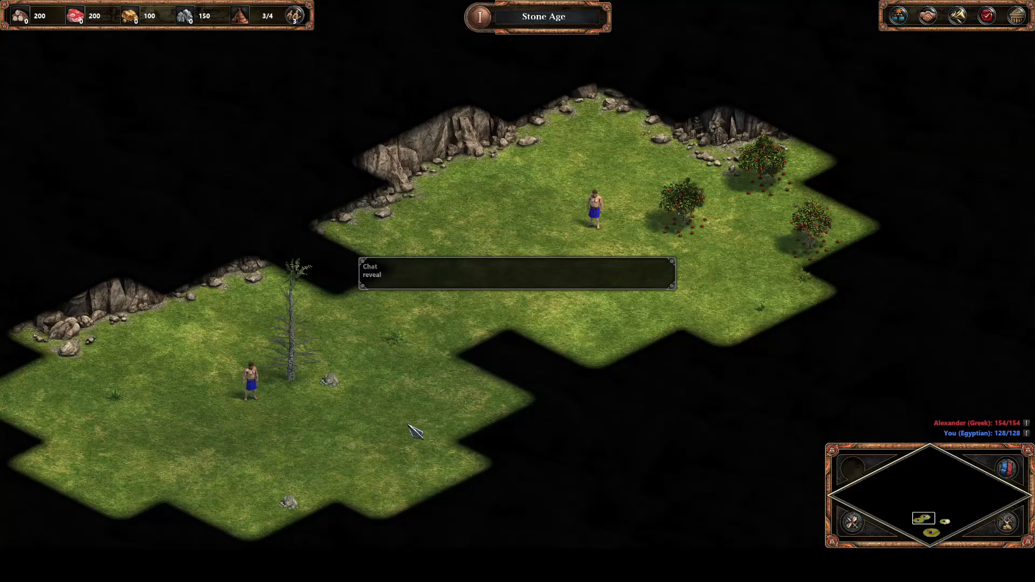
pyautogui.write('reveal map')
pyautogui.press('Return')
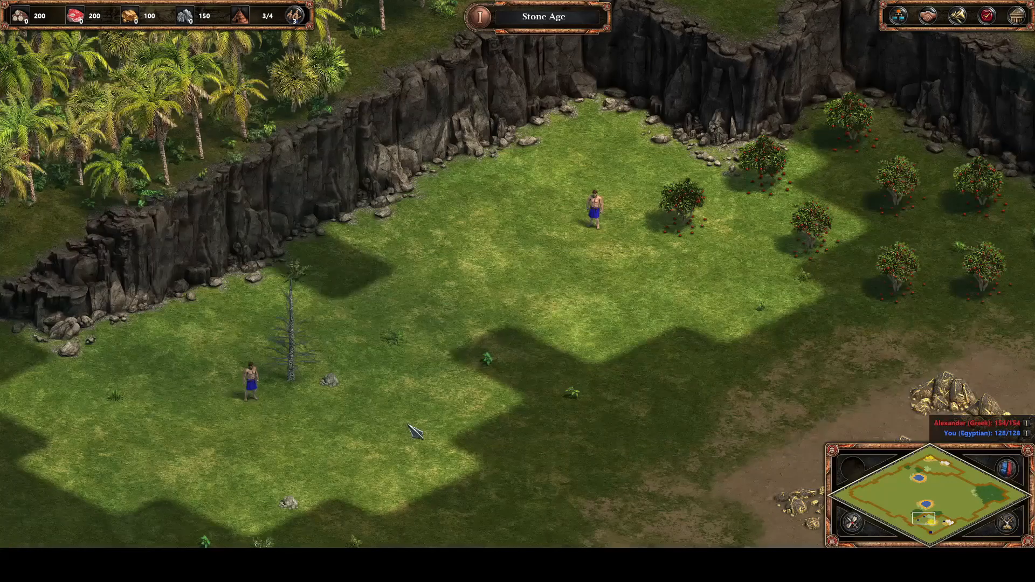
pyautogui.press('Return')
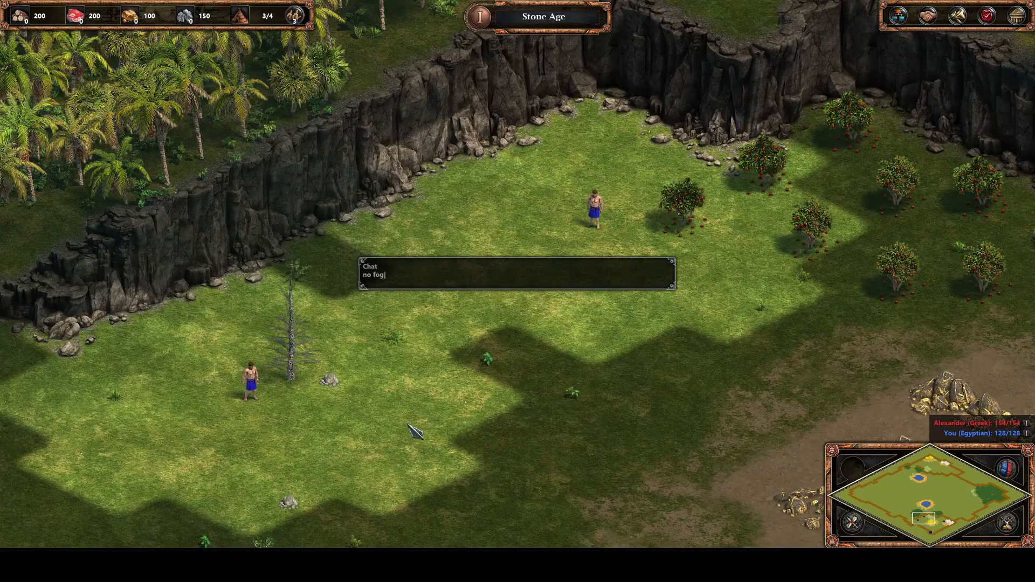
pyautogui.write('no fog')
pyautogui.press('Return')
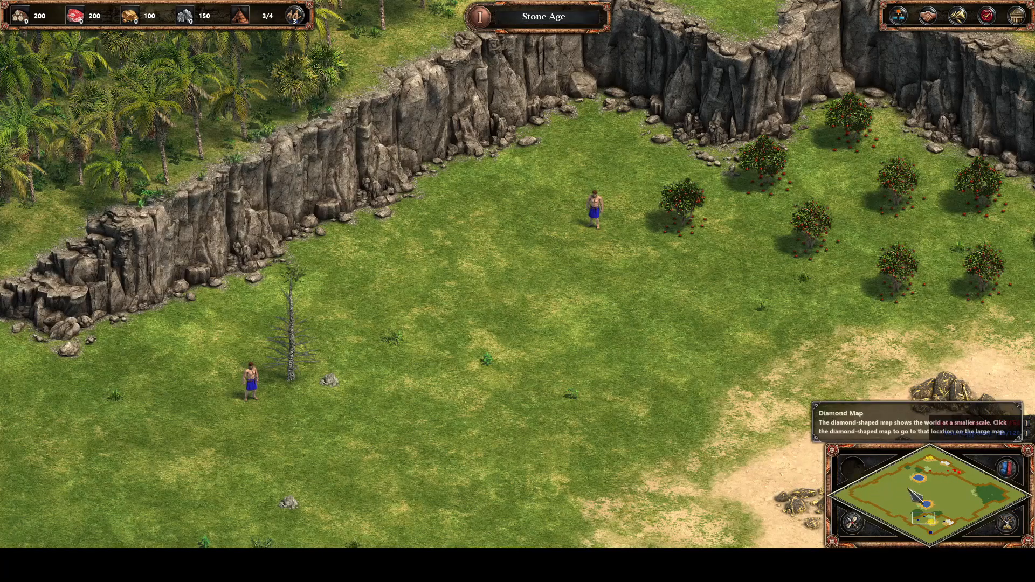
# - Examine the red Greek player's cliff-top base around the Town Center and the house construction sites
pyautogui.click(947, 468)
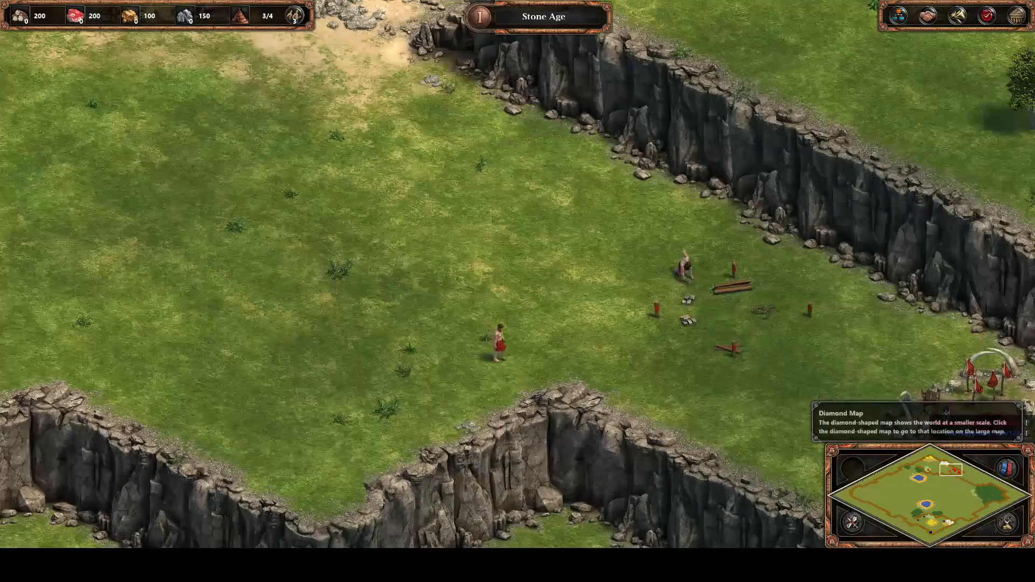
pyautogui.click(954, 473)
pyautogui.press('Up')
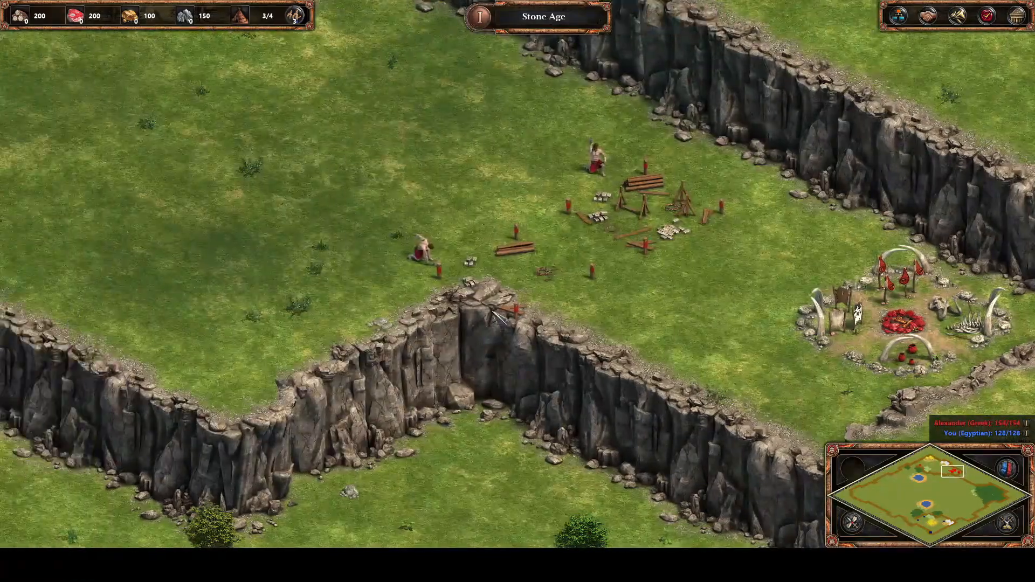
pyautogui.click(925, 467)
pyautogui.click(952, 473)
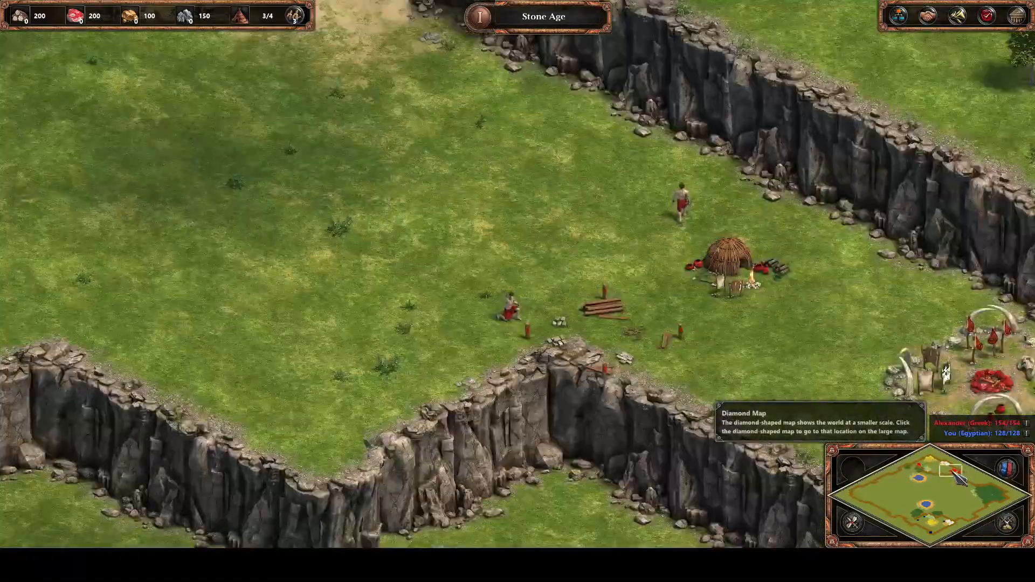
pyautogui.press('Left')
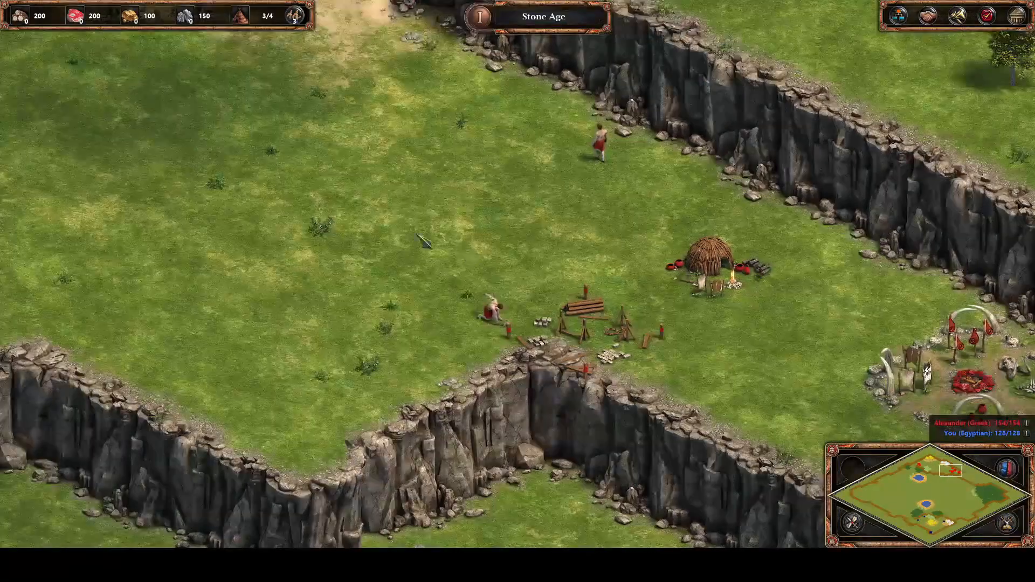
pyautogui.press('Up')
pyautogui.press('Left')
pyautogui.click(951, 471)
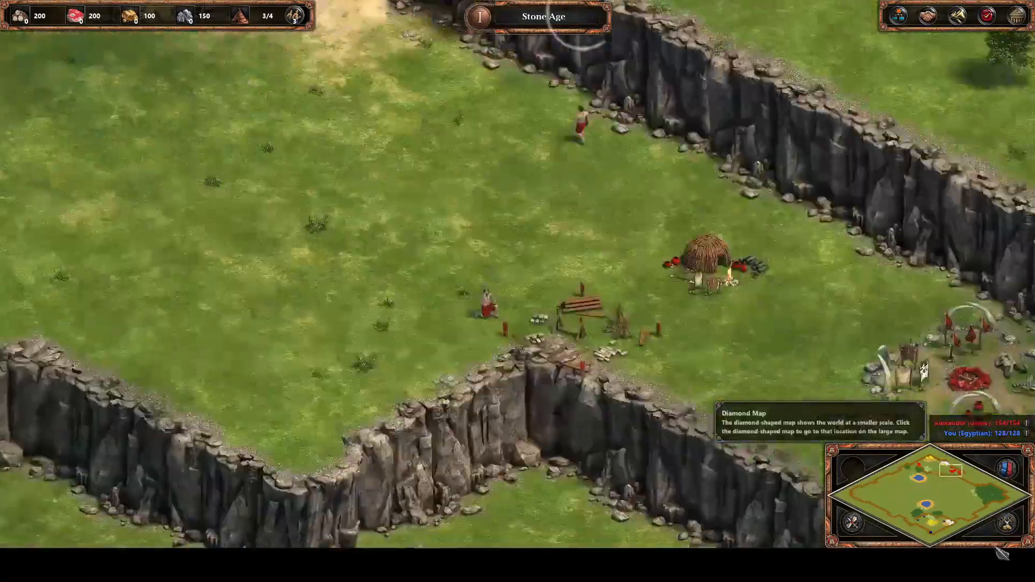
# - Survey the berry bushes and open ground beside the red base, the houses and the Town Center
pyautogui.press('Up')
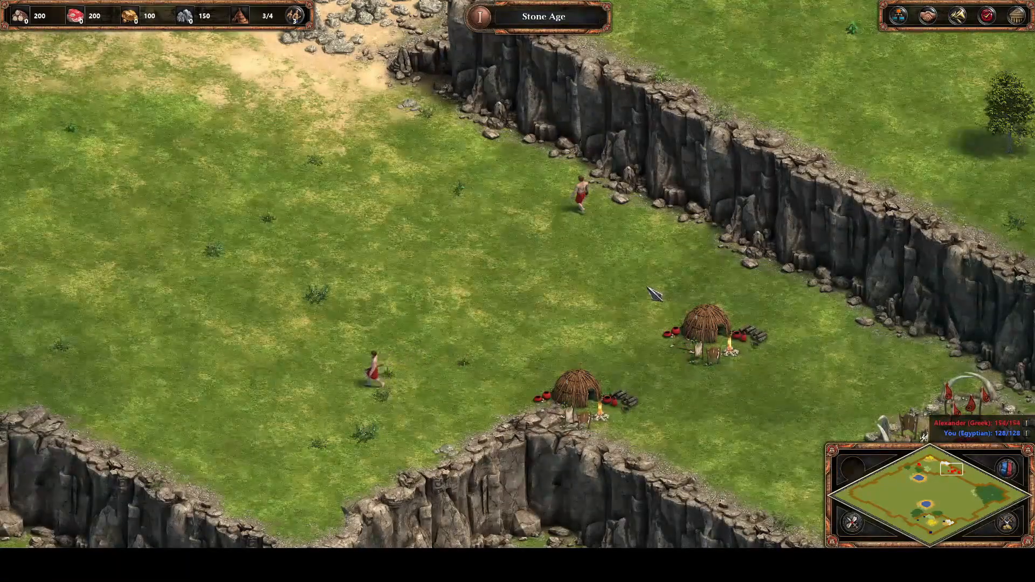
pyautogui.press('Left')
pyautogui.press('Left')
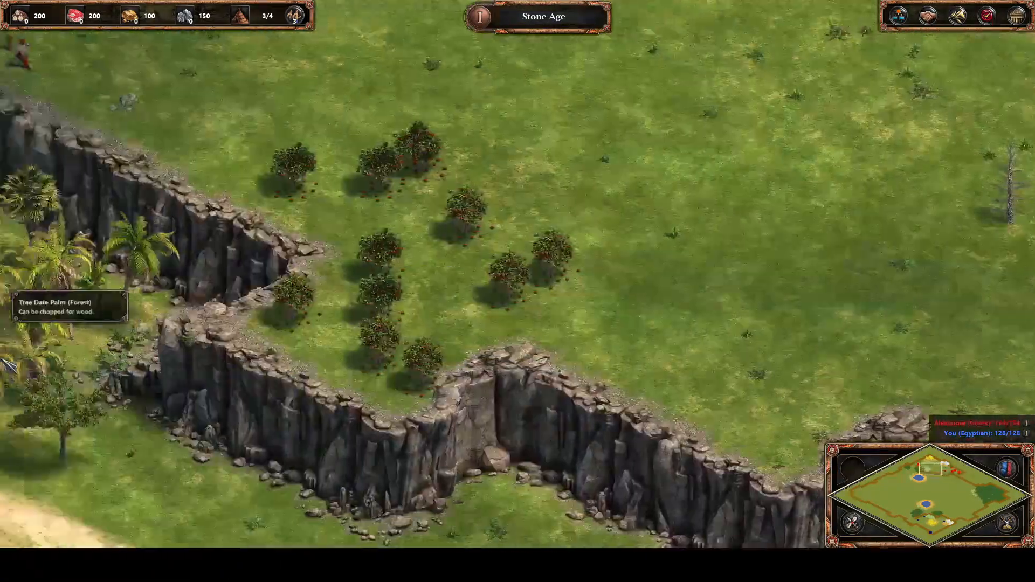
pyautogui.press('Right')
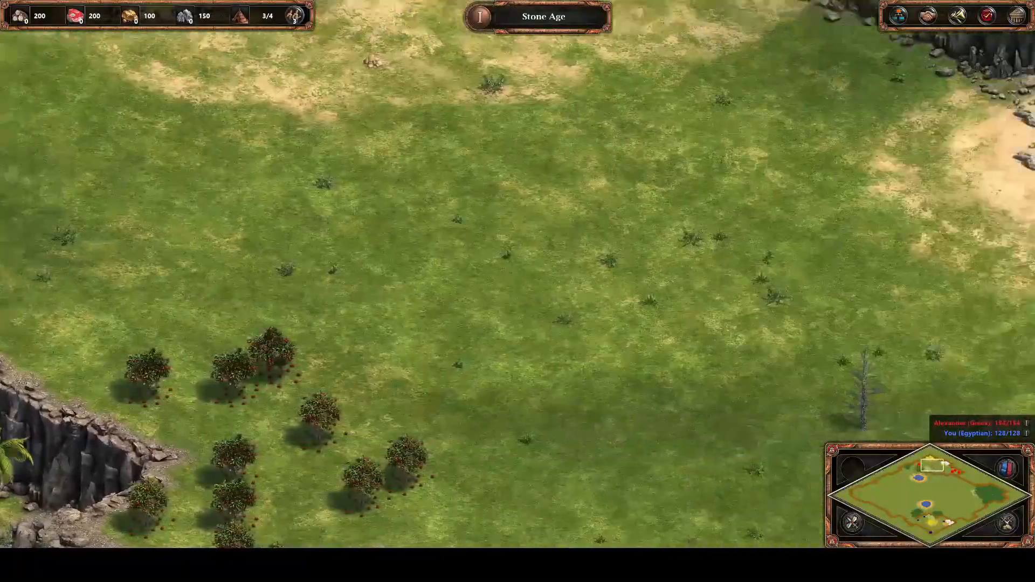
pyautogui.press('Right')
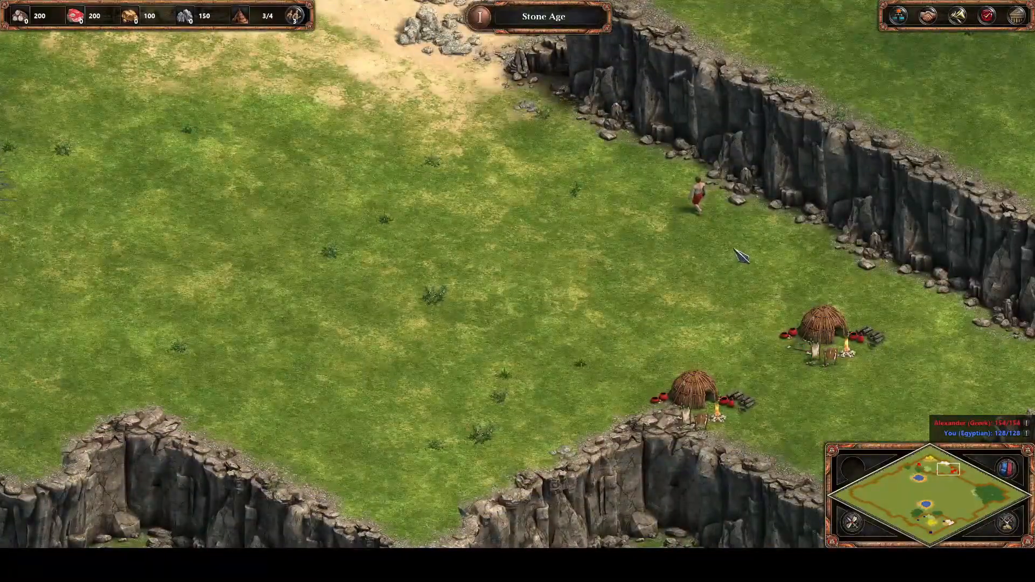
pyautogui.press('Right')
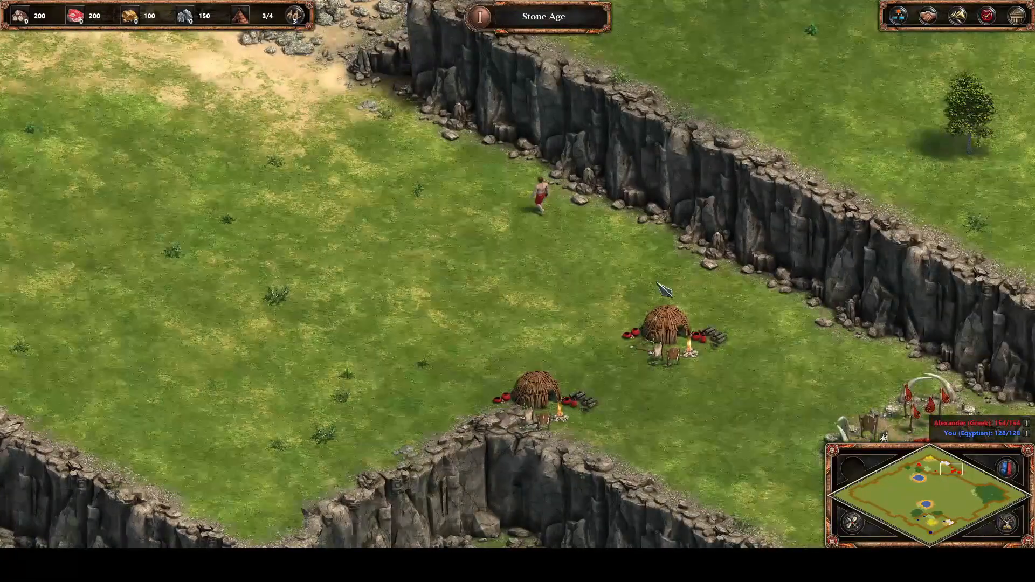
pyautogui.press('Right')
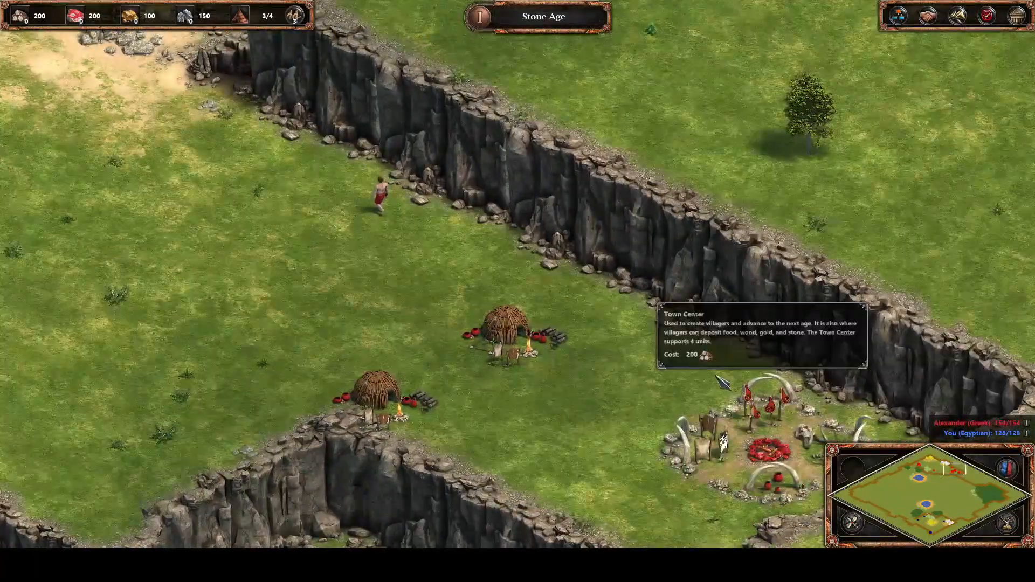
pyautogui.press('Down')
pyautogui.press('Left')
pyautogui.press('Up')
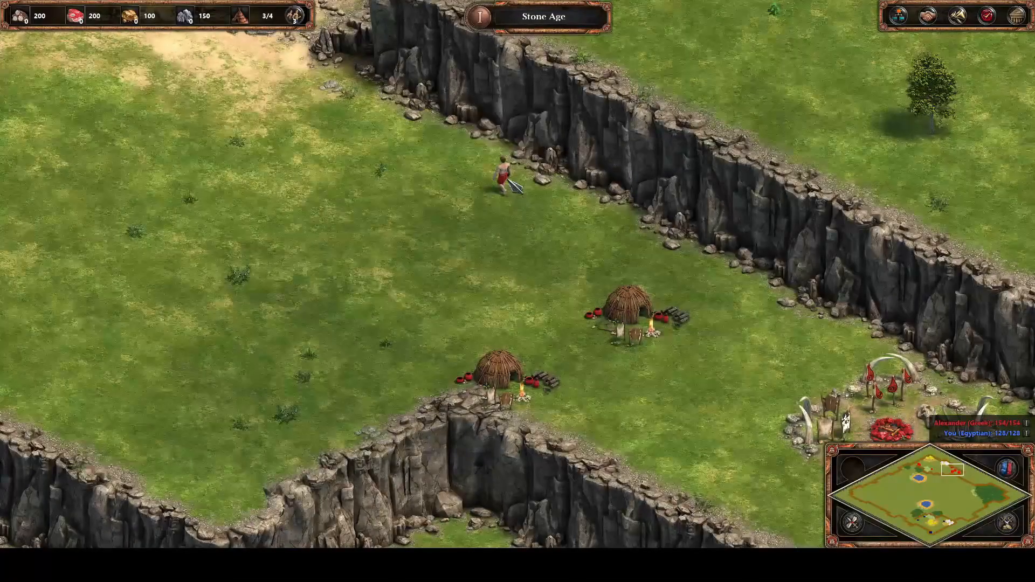
# - Select the red woodcutter near the houses and follow his walk along the cliff
pyautogui.click(510, 182)
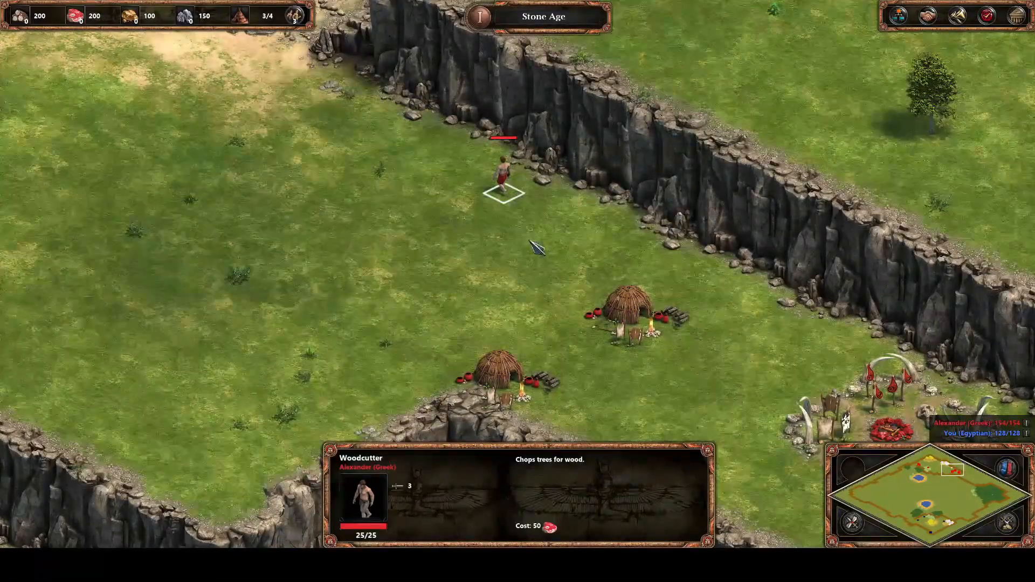
pyautogui.press('Down')
pyautogui.press('Right')
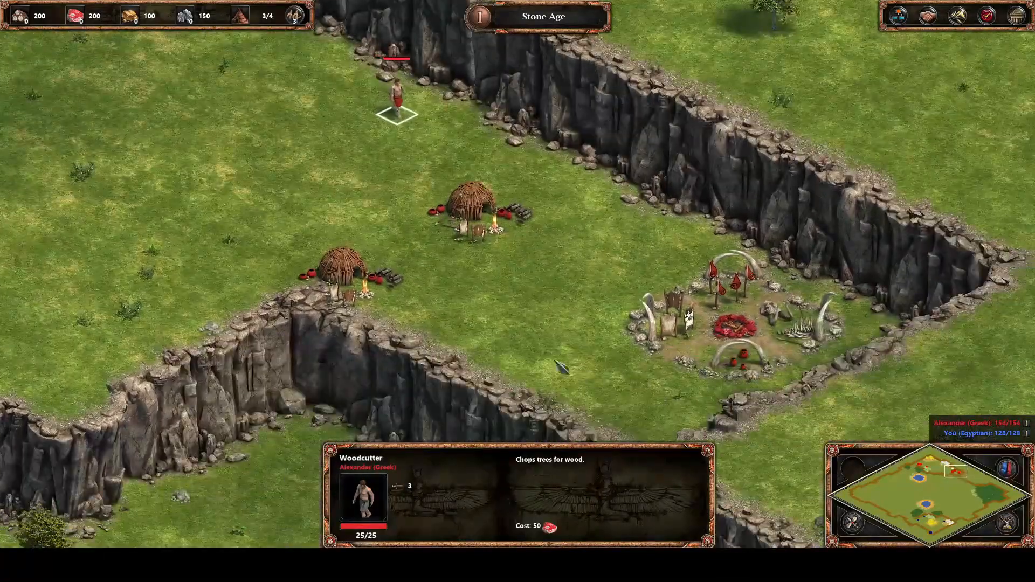
pyautogui.press('Up')
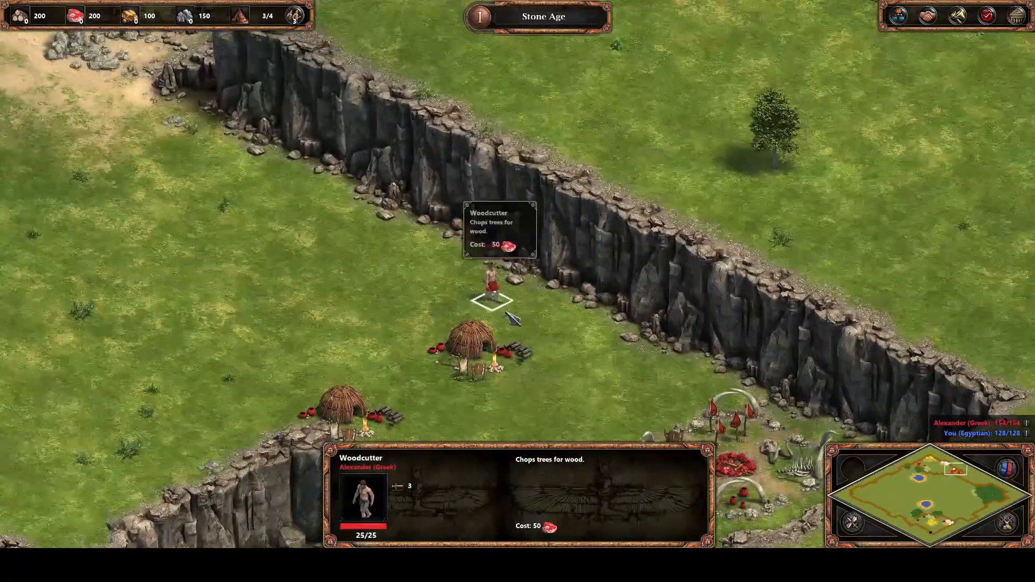
pyautogui.press('Down')
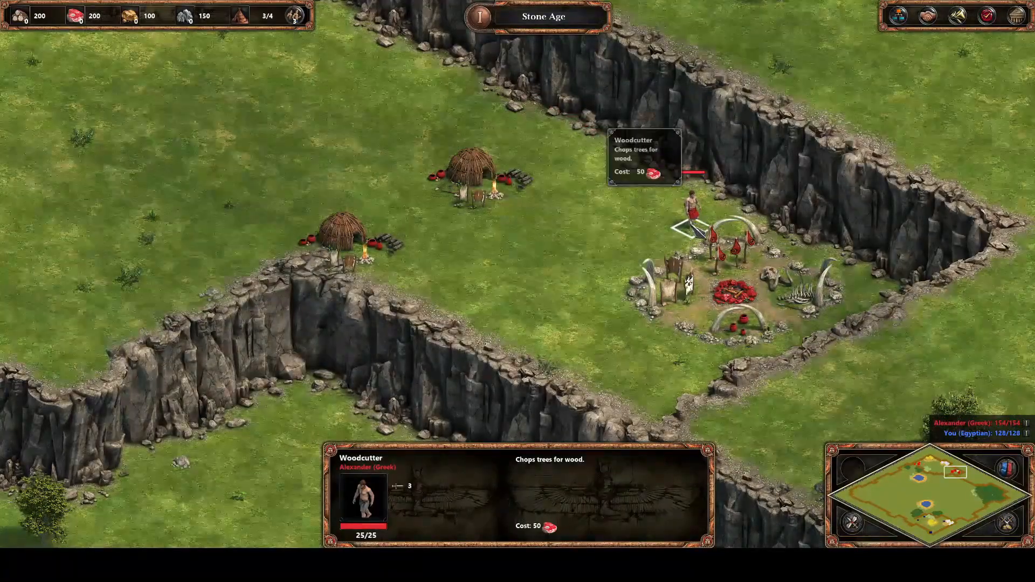
# - Send the two blue villagers near the dead tree to the palm grove by the red storage pit
pyautogui.click(916, 464)
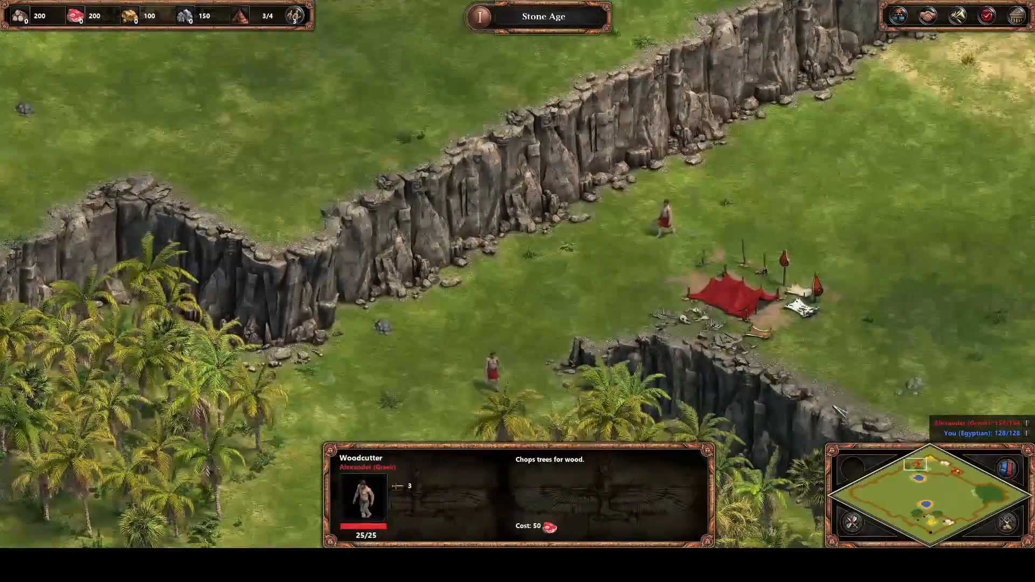
pyautogui.click(919, 468)
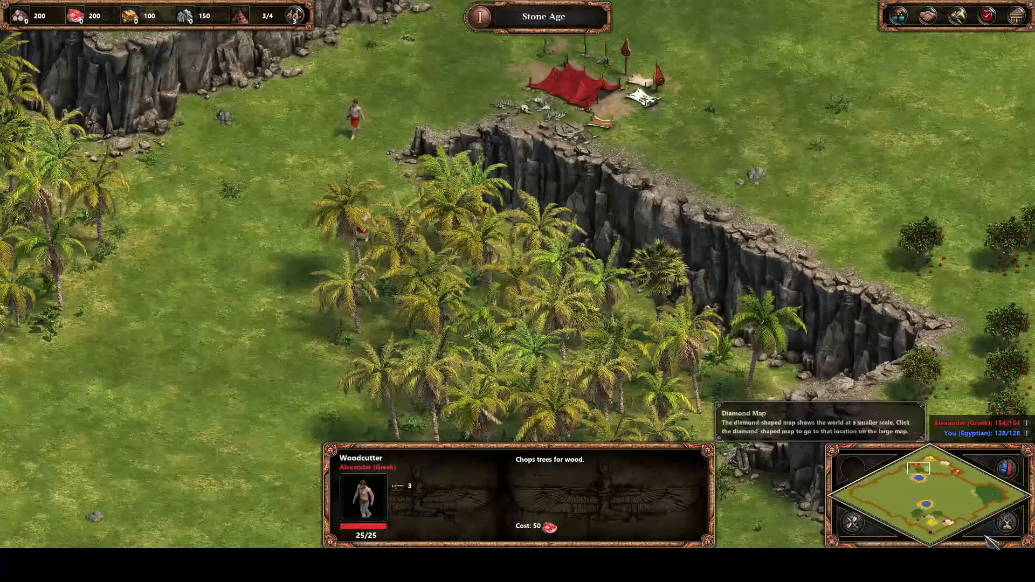
pyautogui.click(926, 520)
pyautogui.moveTo(200, 129); pyautogui.dragTo(588, 362)
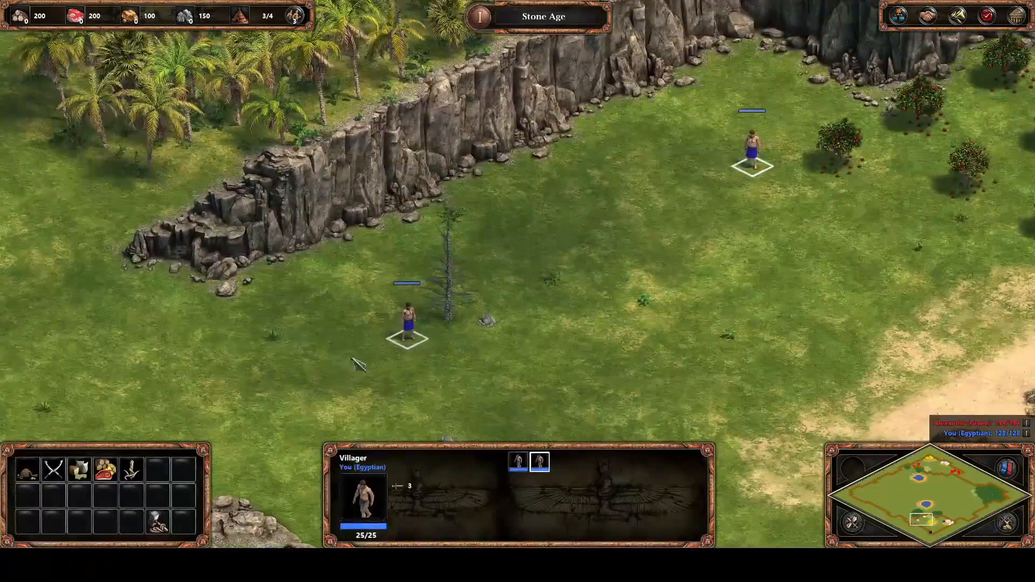
pyautogui.click(917, 470)
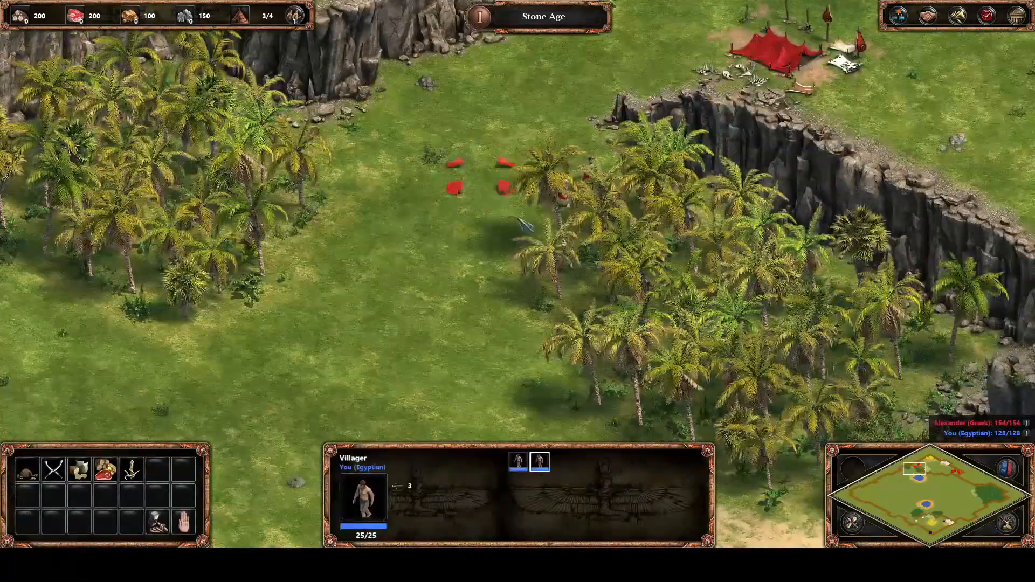
# - Send the blue villager beside the stone deposits to the palm grove near the red storage pit
pyautogui.moveTo(945, 526)
pyautogui.mouseDown()
pyautogui.moveTo(932, 536)
pyautogui.moveTo(939, 522)
pyautogui.mouseUp()
pyautogui.click(819, 235)
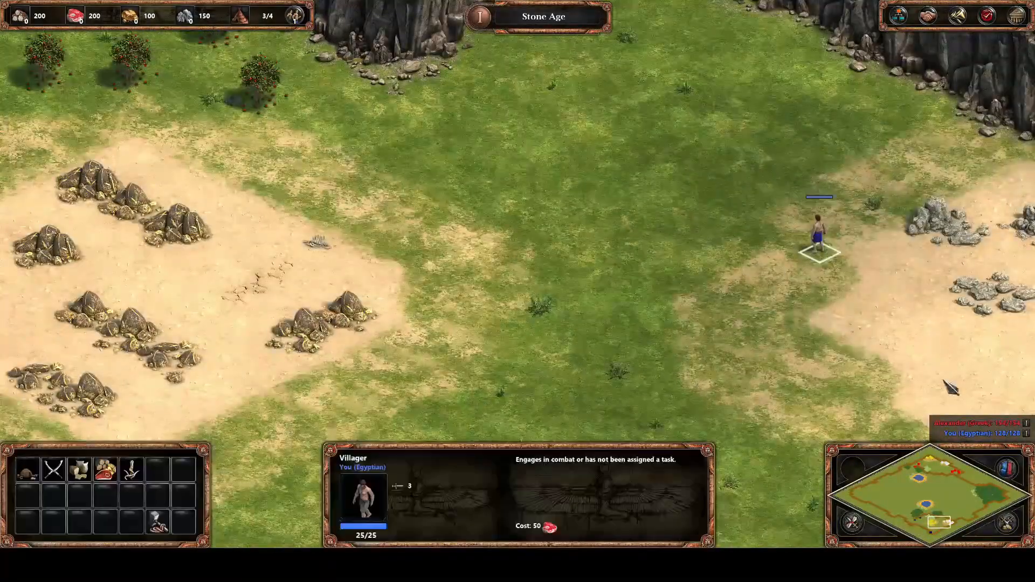
pyautogui.click(923, 472)
pyautogui.rightClick(329, 321)
pyautogui.press('Down')
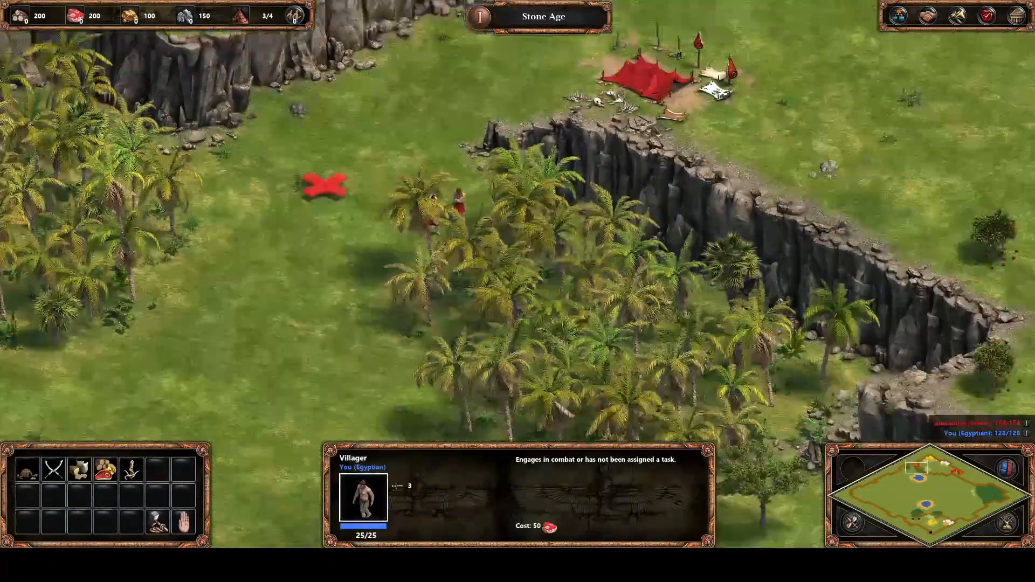
pyautogui.press('Down')
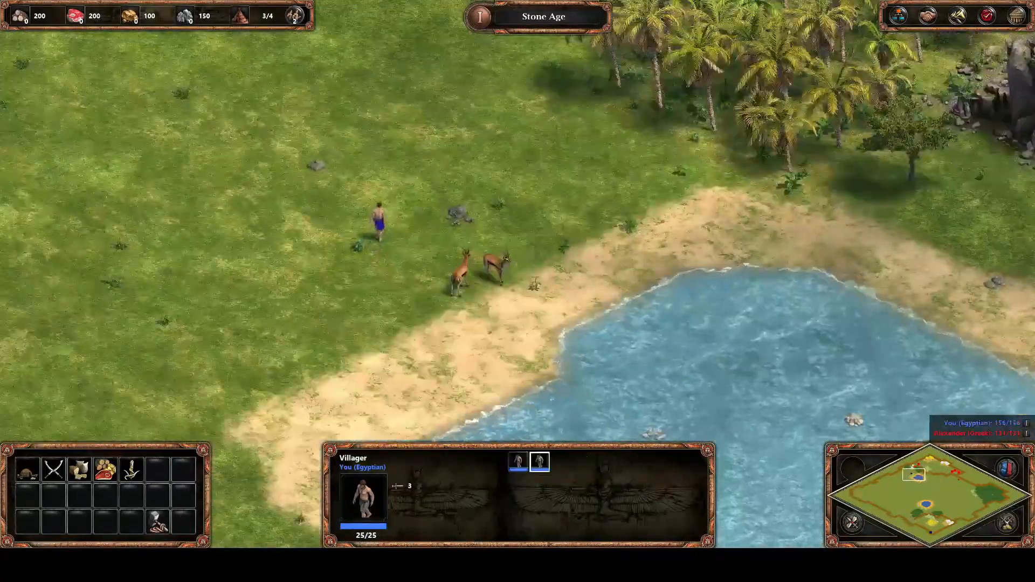
# - Attack a red woodcutter with the two blue villagers at the palm grove and select him to check his health
pyautogui.press('Up')
pyautogui.click(336, 145)
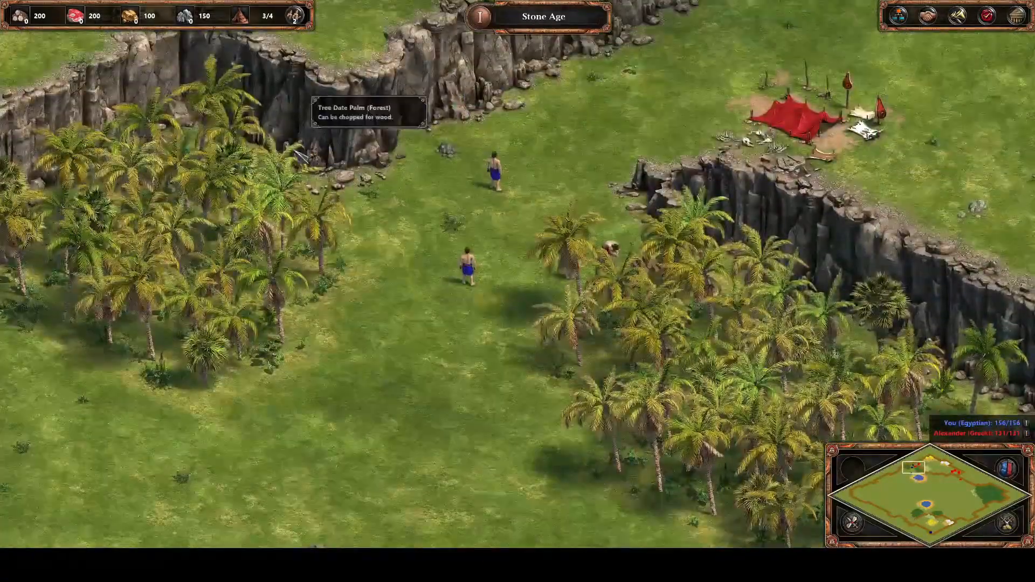
pyautogui.moveTo(337, 145); pyautogui.dragTo(584, 310)
pyautogui.press('Up')
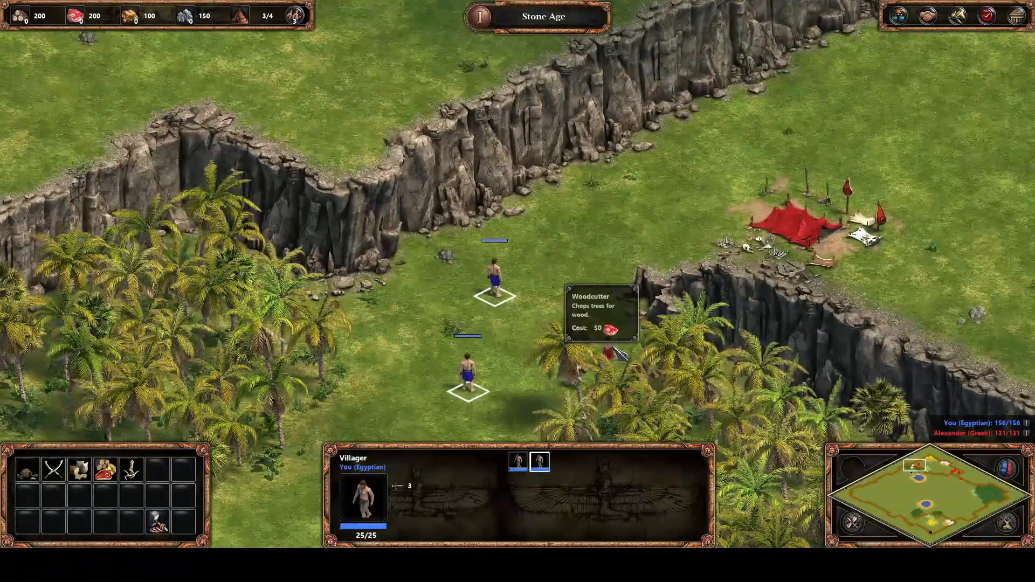
pyautogui.moveTo(1018, 353)
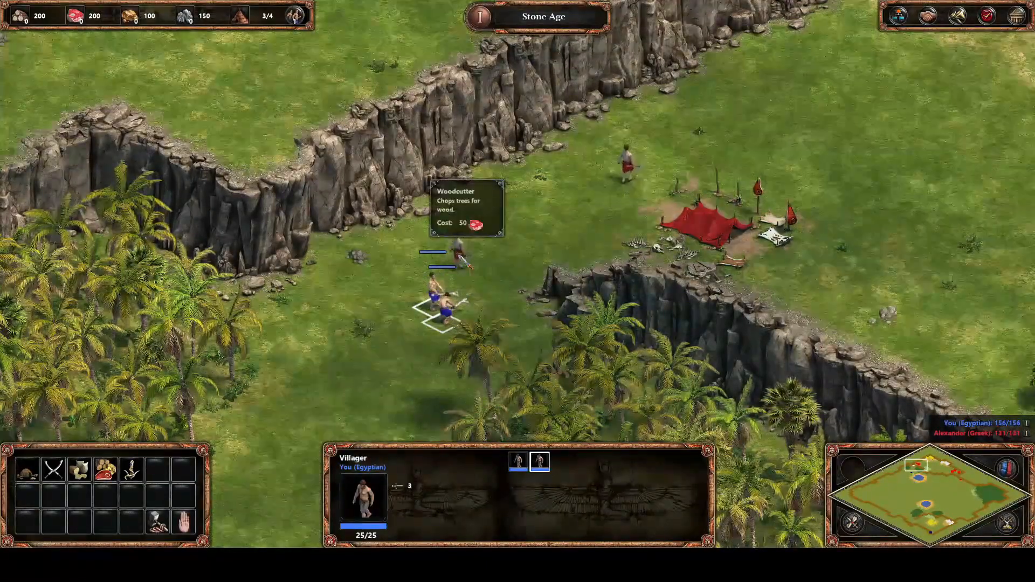
pyautogui.click(465, 263)
pyautogui.moveTo(987, 2)
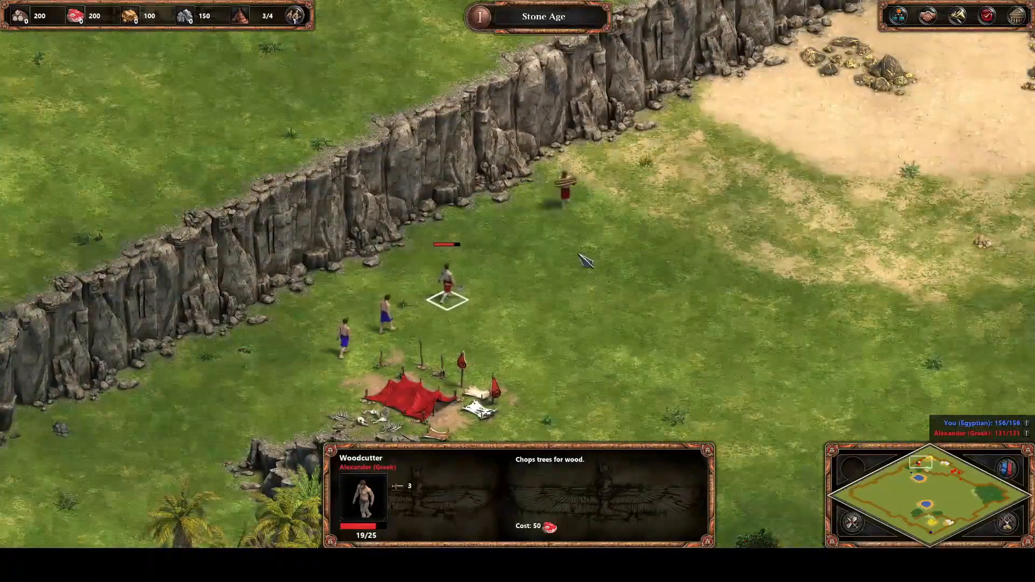
# - Attack the red woodcutter near the storage pit with the two blue villagers and select him to check his health
pyautogui.moveTo(399, 240); pyautogui.dragTo(569, 336)
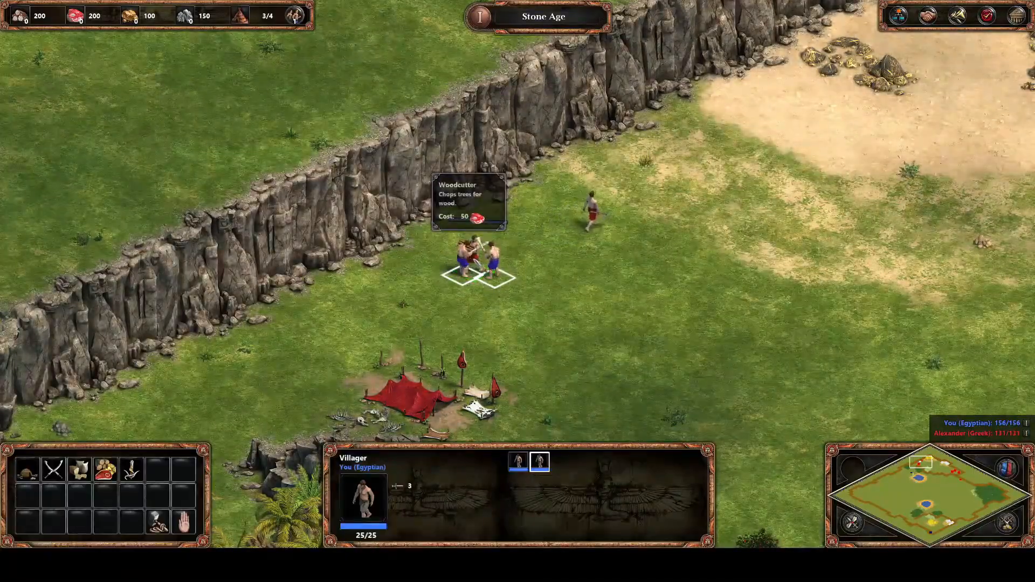
pyautogui.click(476, 254)
pyautogui.press('Right')
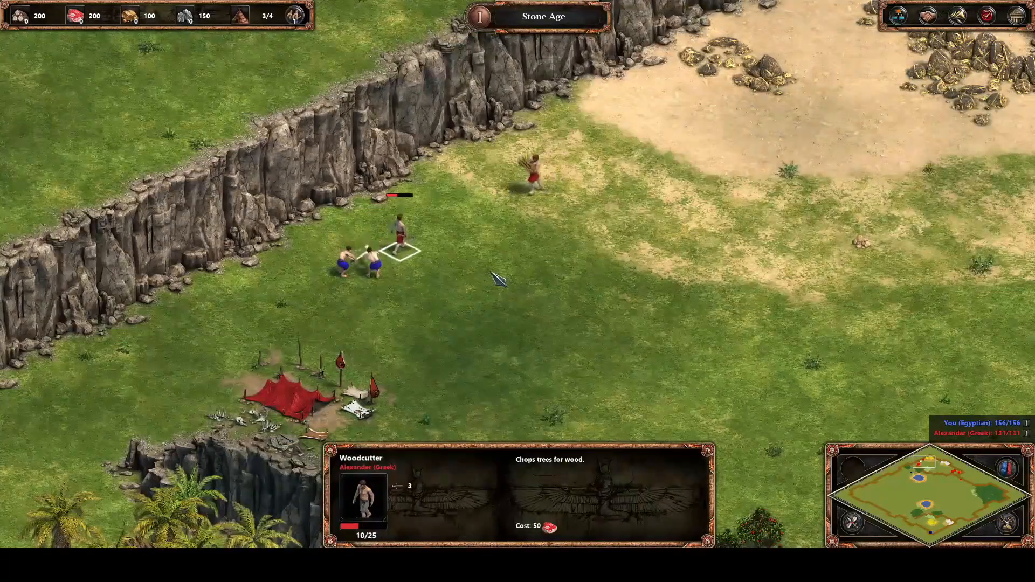
pyautogui.press('Up')
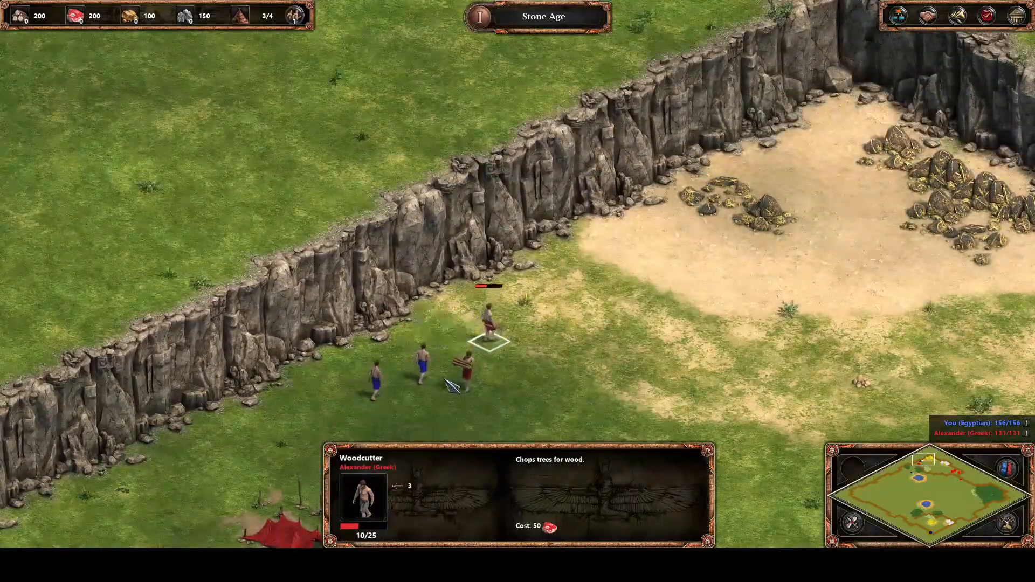
# - Select both blue villagers and chase the red woodcutter to the gold deposits enclosed by the cliffs
pyautogui.doubleClick(444, 356)
pyautogui.press('Right')
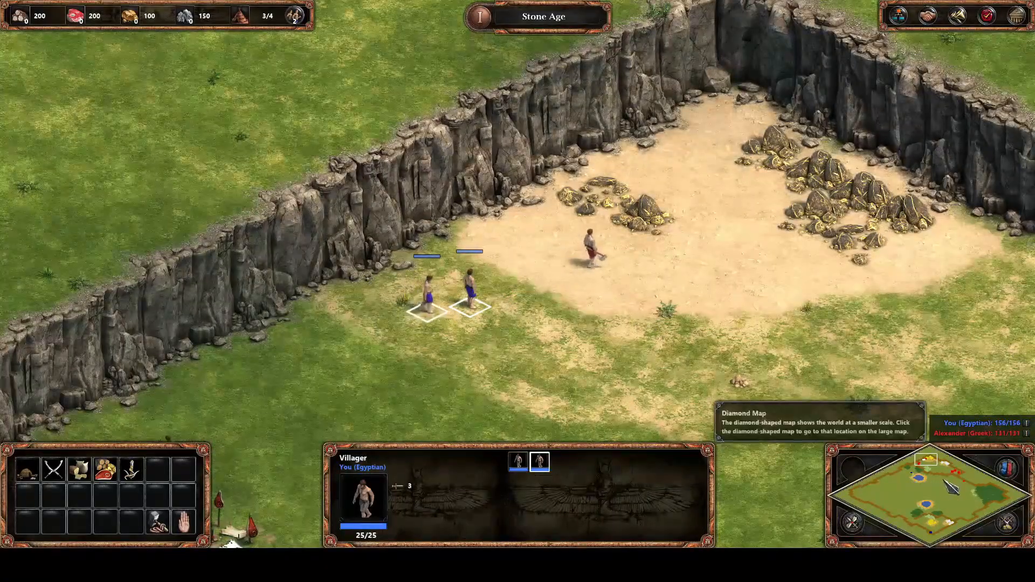
pyautogui.press('Right')
pyautogui.press('Left')
pyautogui.press('Down')
pyautogui.press('Up')
pyautogui.press('Left')
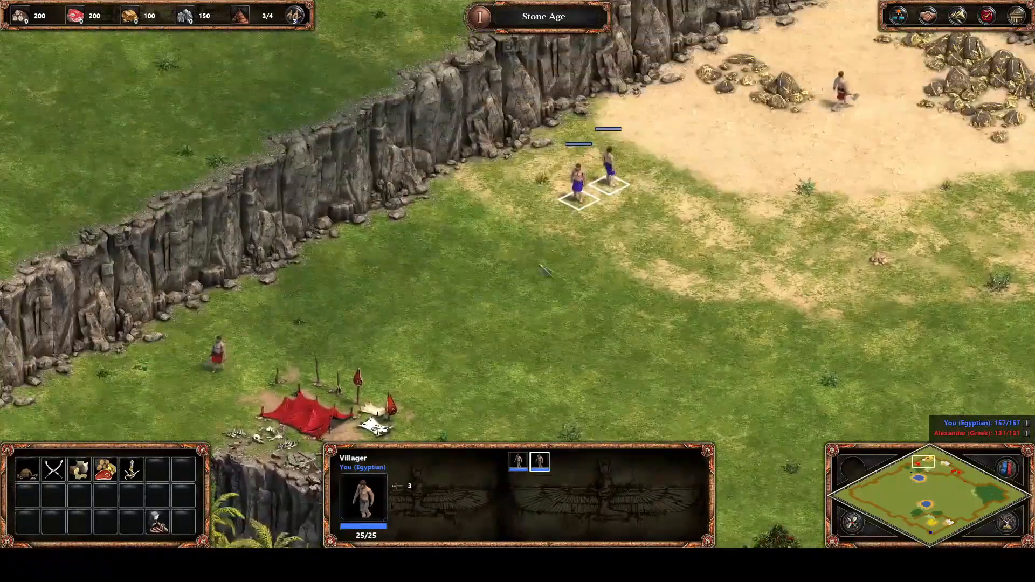
pyautogui.press('Right')
pyautogui.rightClick(705, 211)
pyautogui.press('Up')
pyautogui.press('Up')
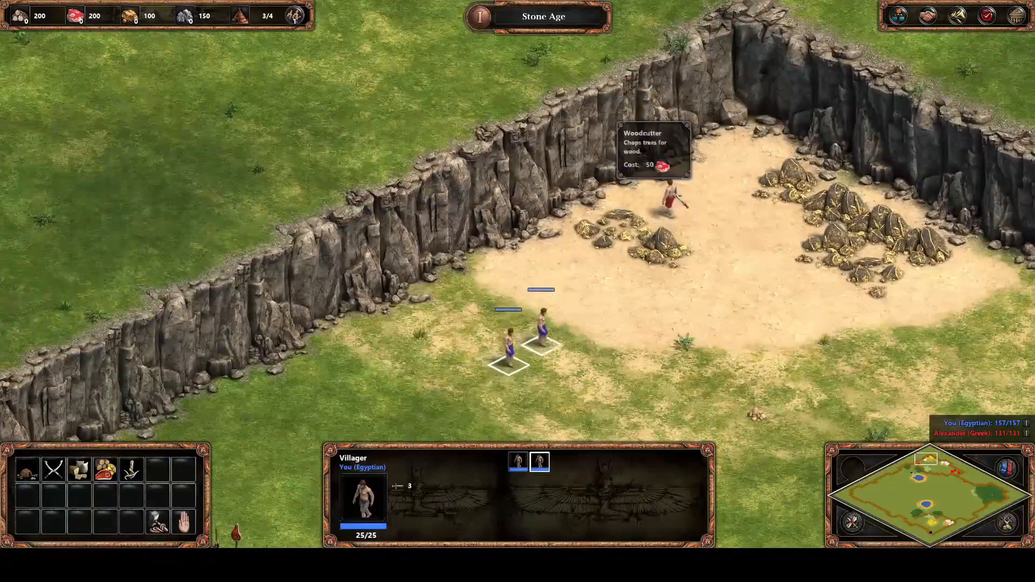
pyautogui.press('Right')
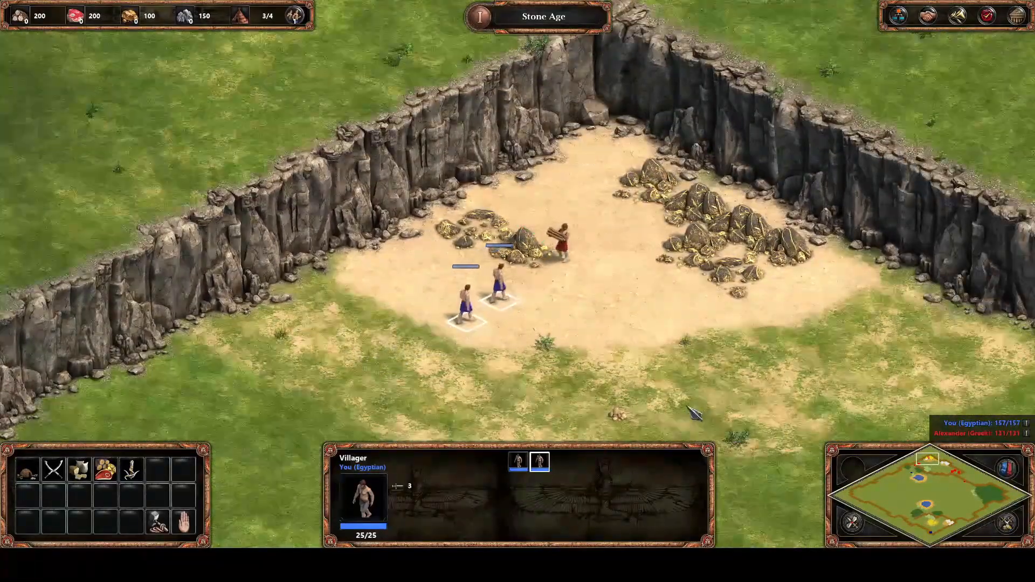
pyautogui.press('Right')
# - Quit the test game and return to the scenario editor
pyautogui.click(1017, 15)
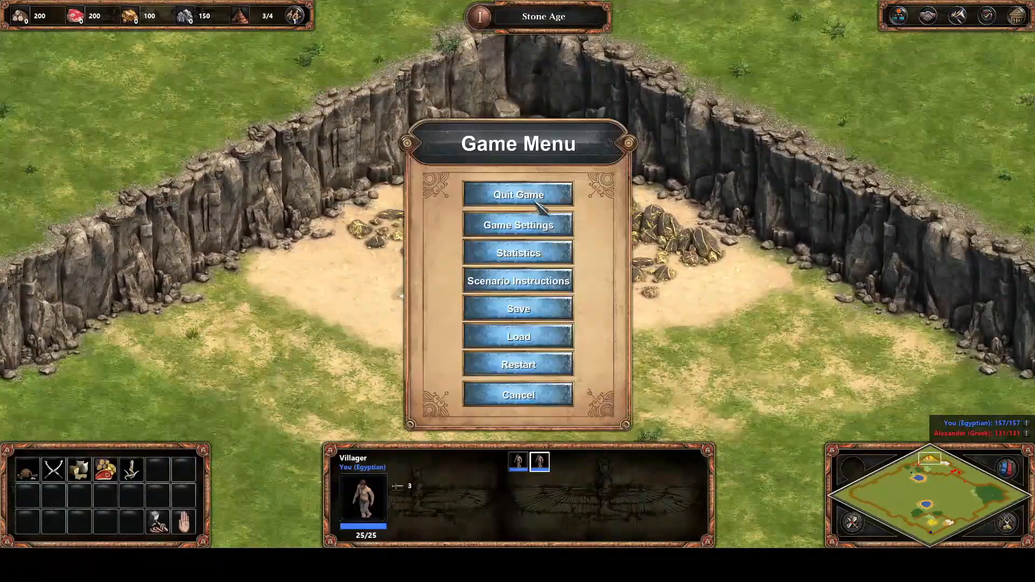
pyautogui.click(517, 192)
pyautogui.click(450, 287)
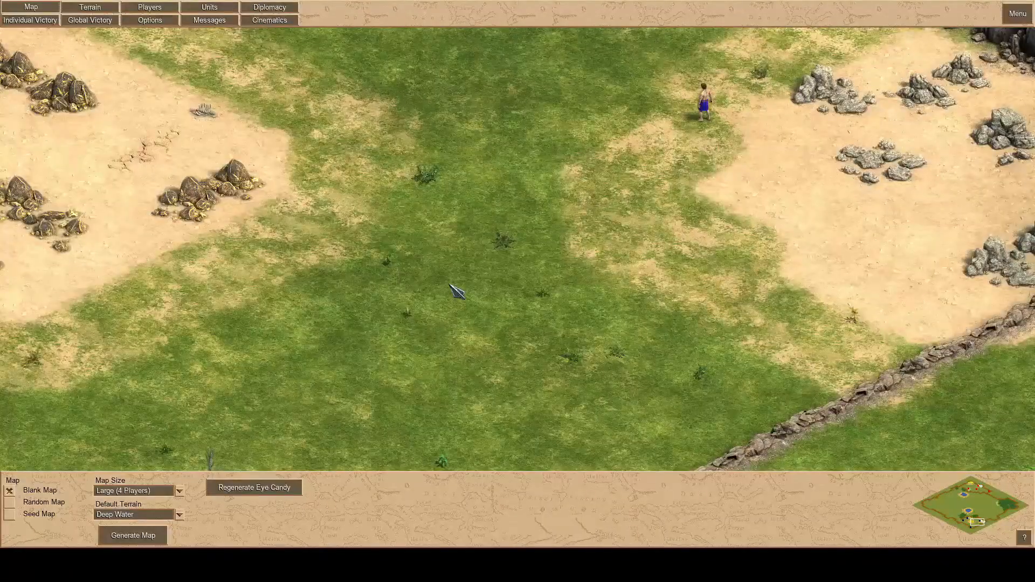
# - Examine the red side's berry bushes, the lake and the blue side's cliffs on the scenario map
pyautogui.click(975, 490)
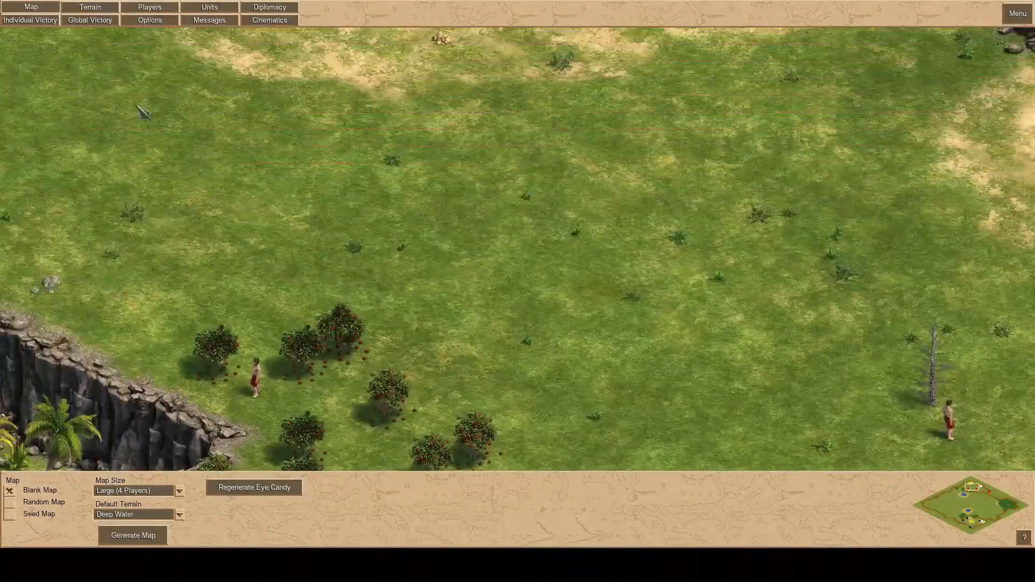
pyautogui.press('Down')
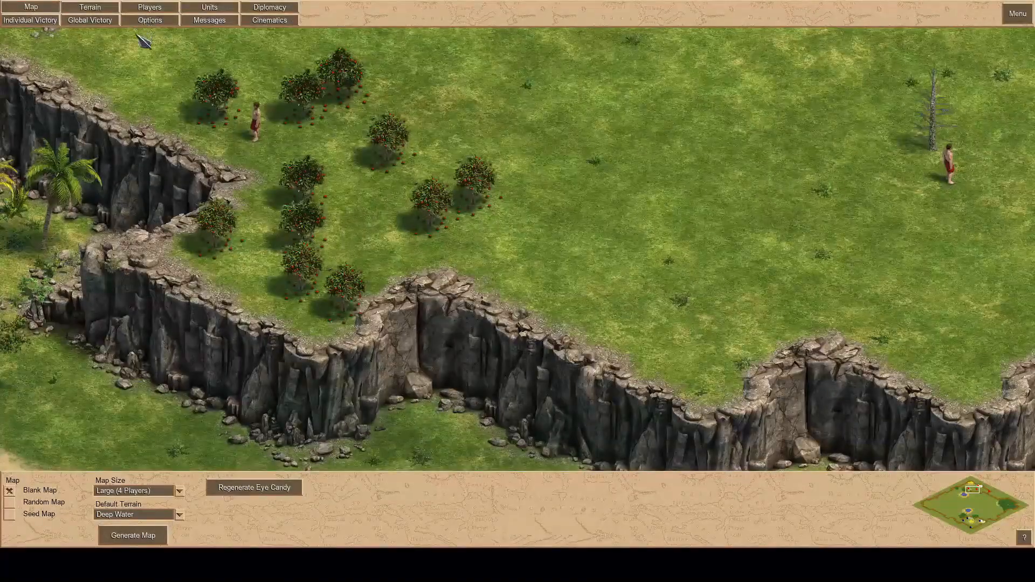
pyautogui.press('Left')
pyautogui.press('Down')
pyautogui.press('Left')
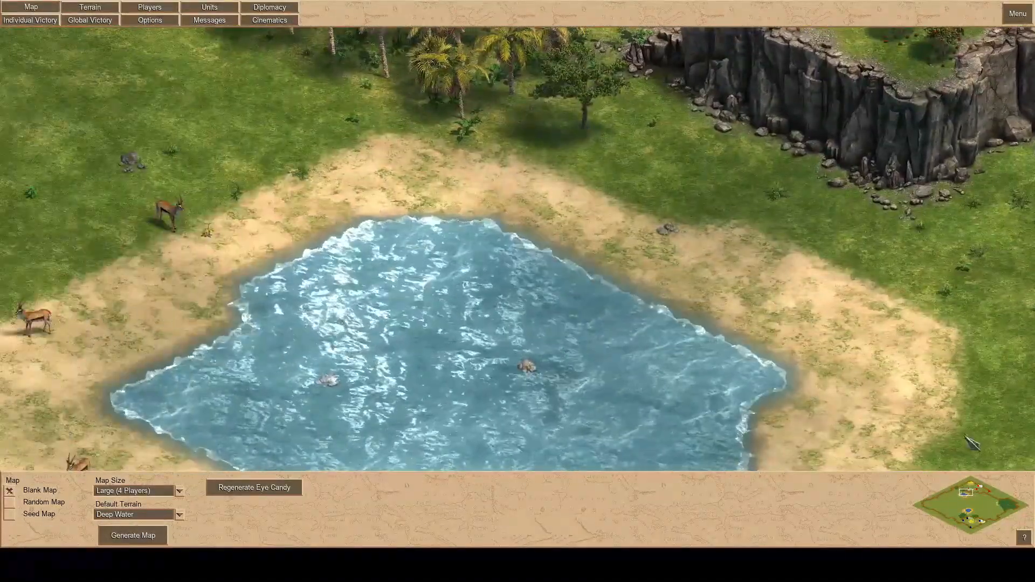
pyautogui.click(980, 521)
pyautogui.press('Left')
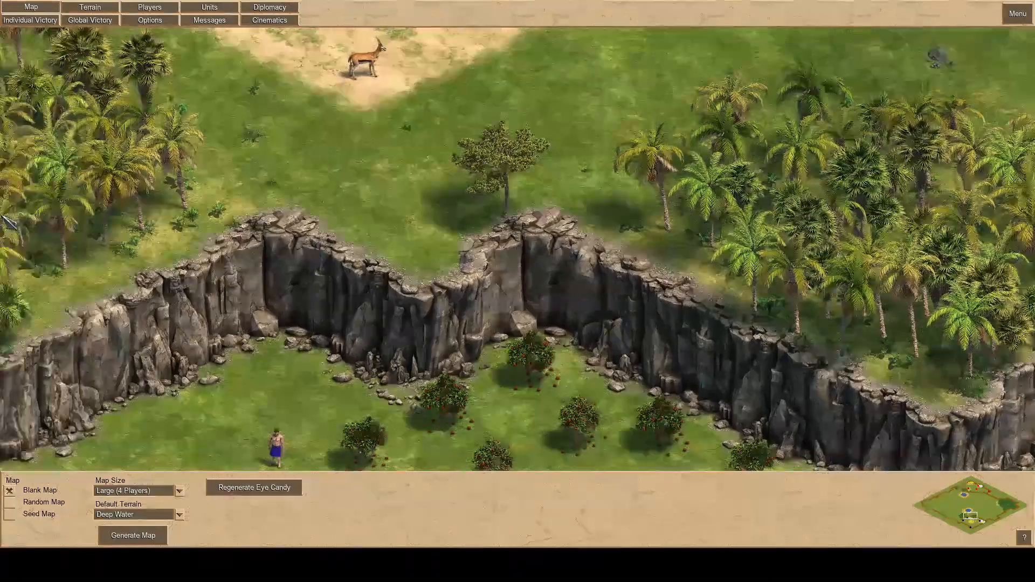
# - Show the diplomacy settings for Player 1 and look over the blue side's cliff entrance
pyautogui.click(271, 11)
pyautogui.press('Left')
pyautogui.press('Down')
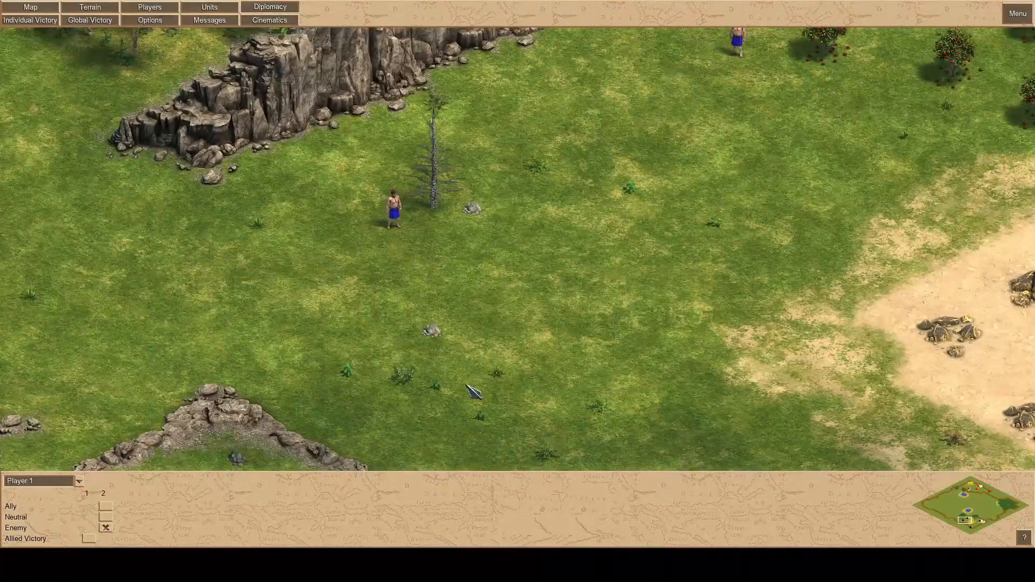
pyautogui.press('Left')
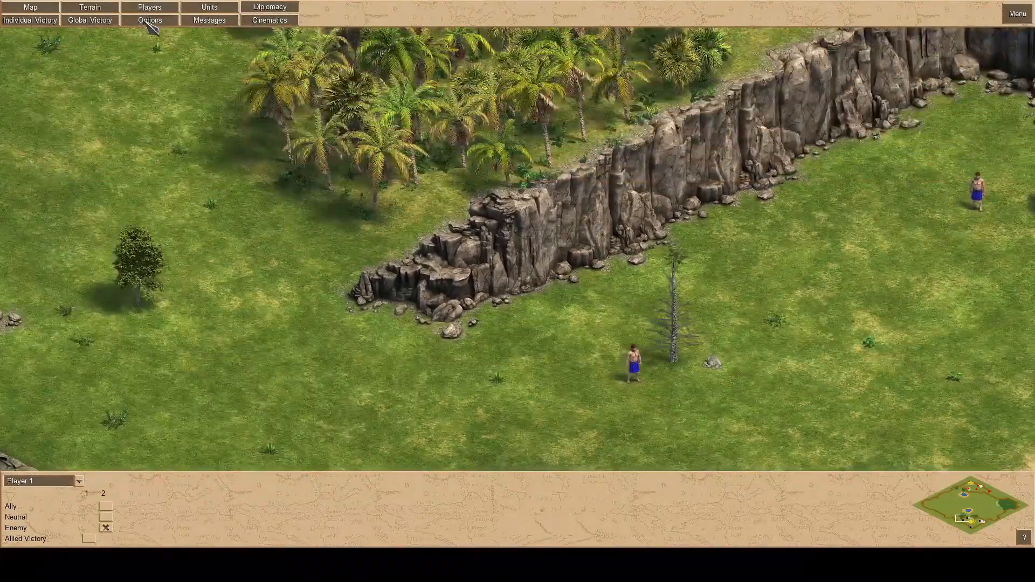
# - Set the testing difficulty to Hardest in the scenario options
pyautogui.click(150, 20)
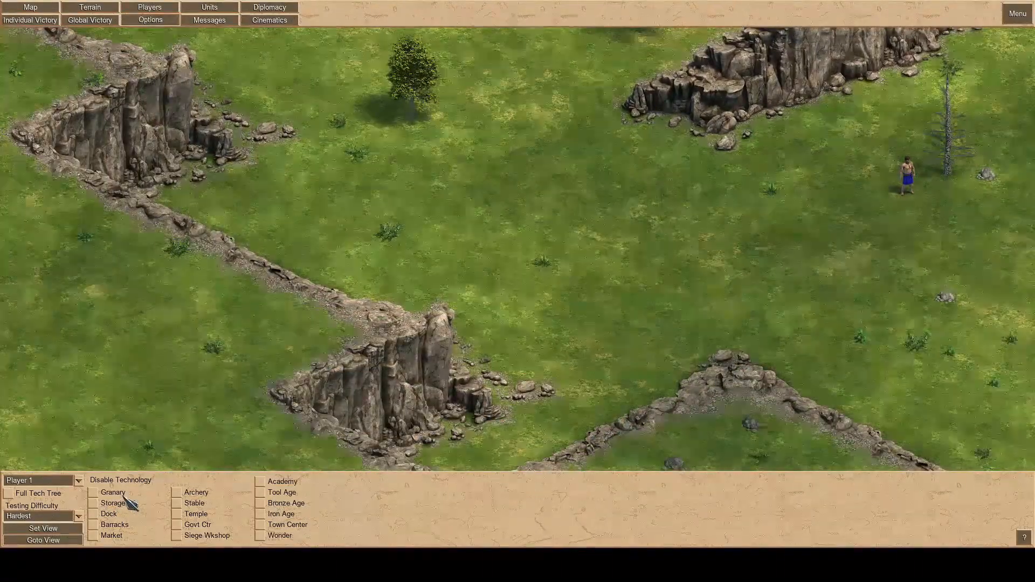
pyautogui.click(78, 517)
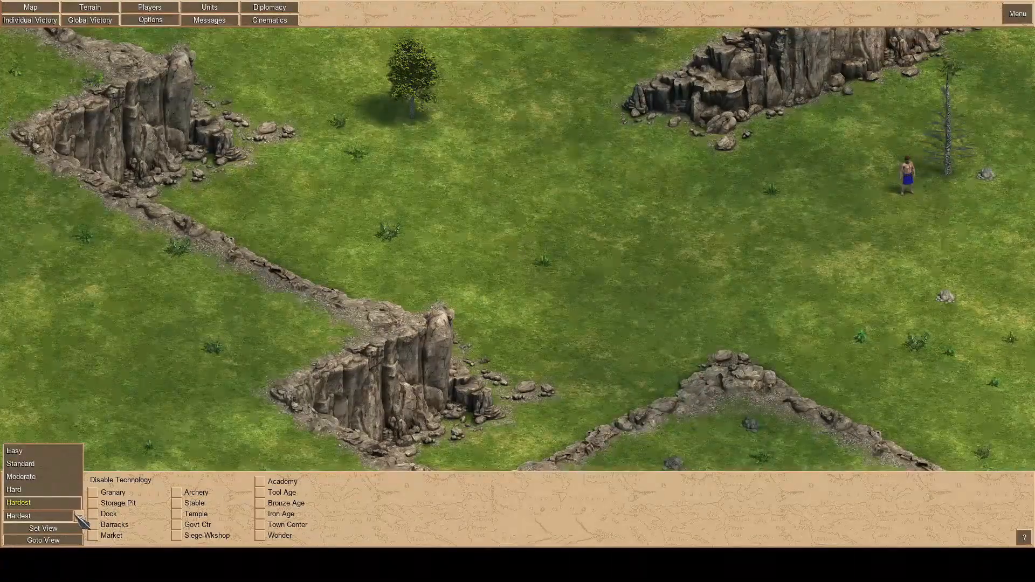
pyautogui.click(33, 503)
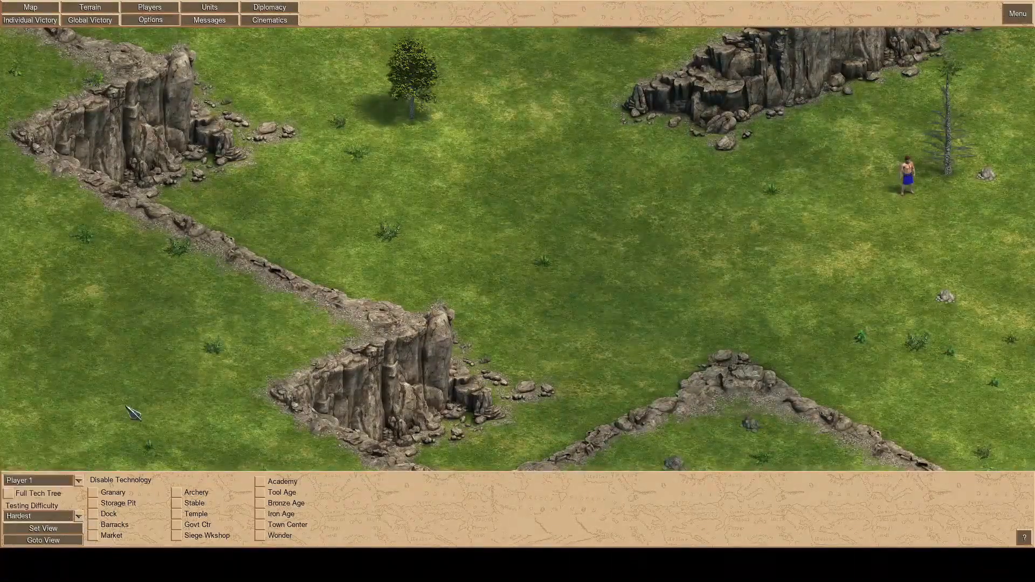
# - Show the scenario's global victory conditions and look over the open grassland between the bases
pyautogui.click(82, 24)
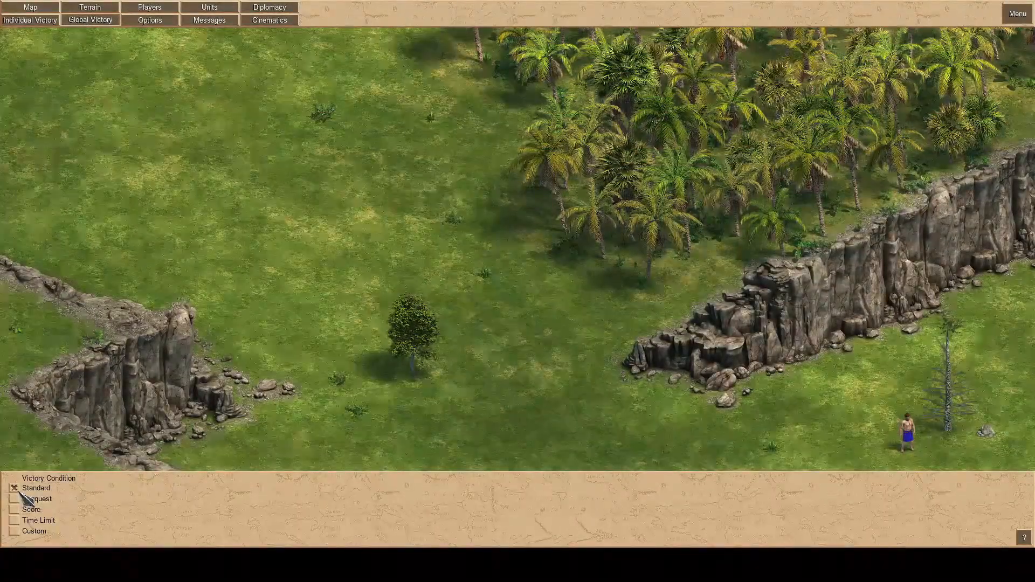
pyautogui.press('Up')
pyautogui.press('Up')
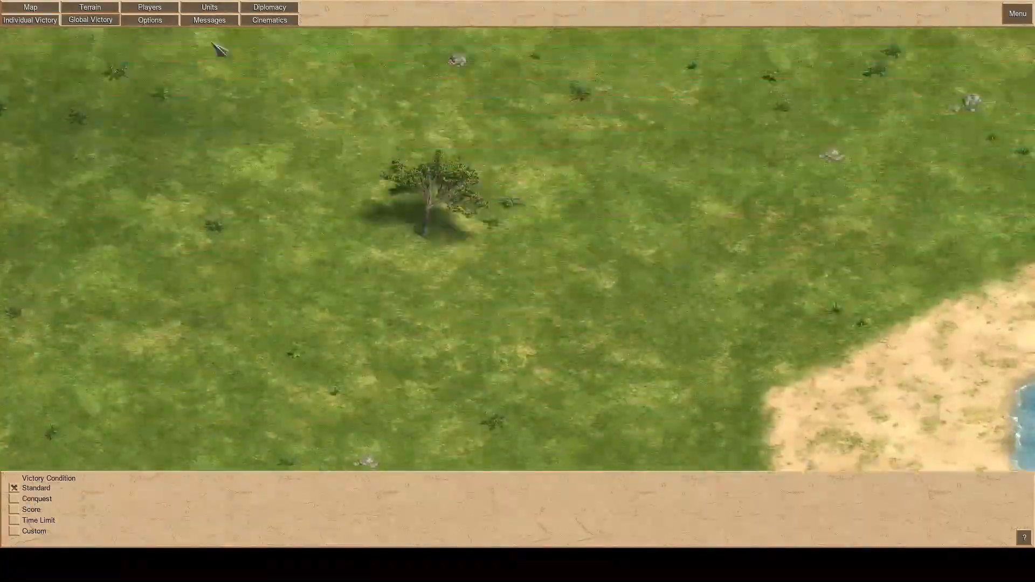
pyautogui.press('Up')
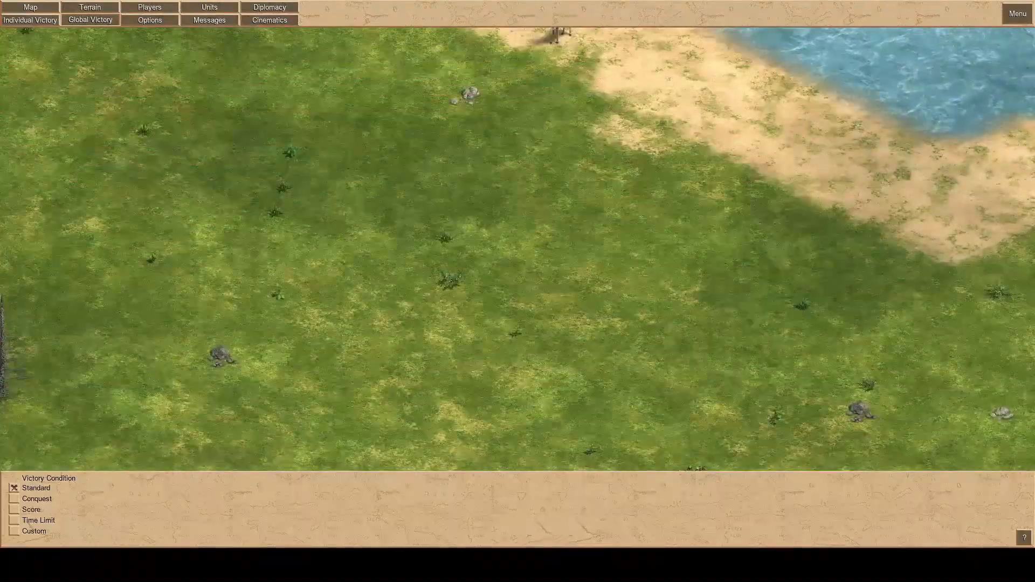
pyautogui.press('Up')
# - Show the list of placeable units for Player 1 and look over the red villagers' starting area
pyautogui.click(210, 8)
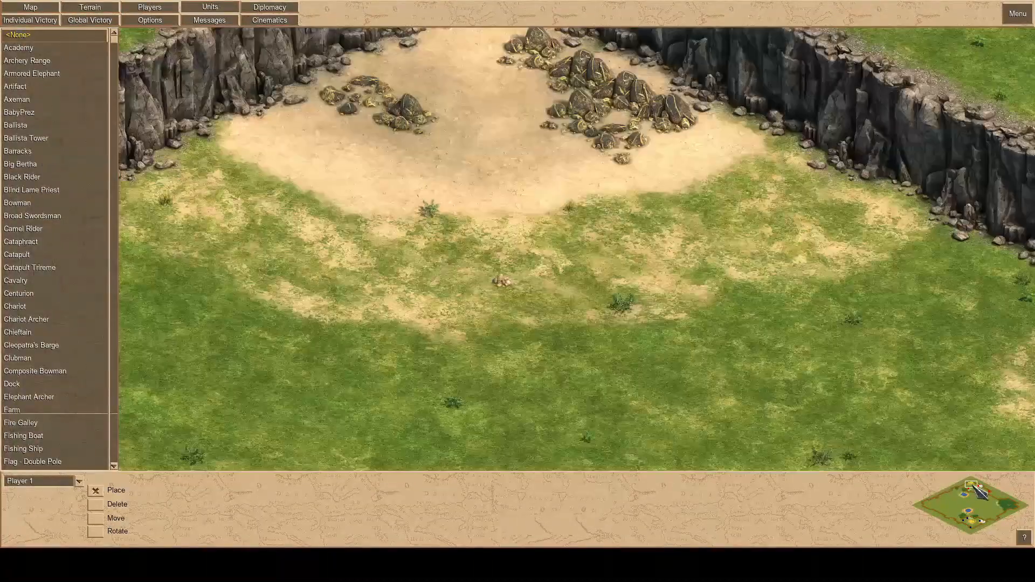
pyautogui.click(978, 490)
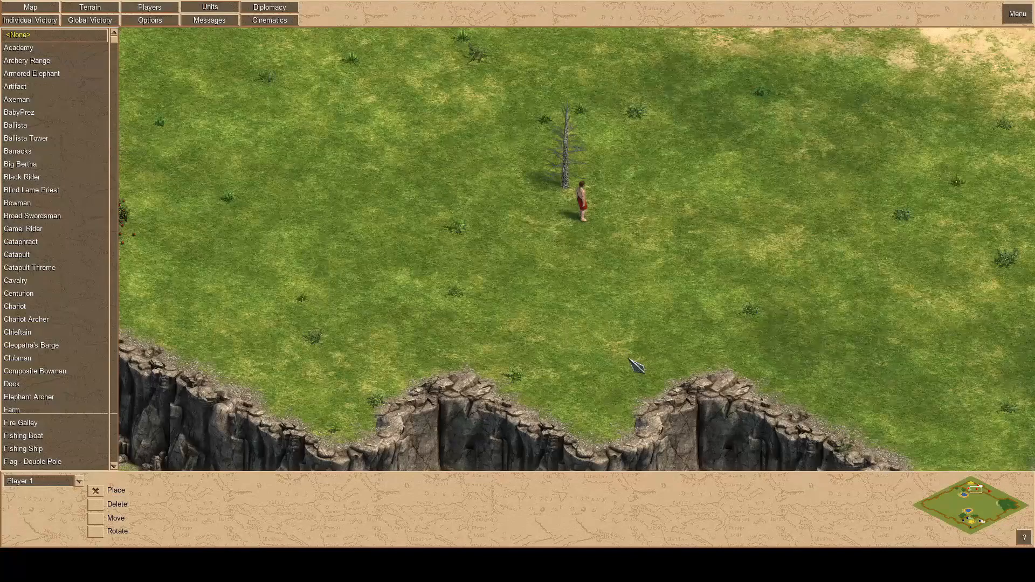
pyautogui.press('Right')
pyautogui.press('Up')
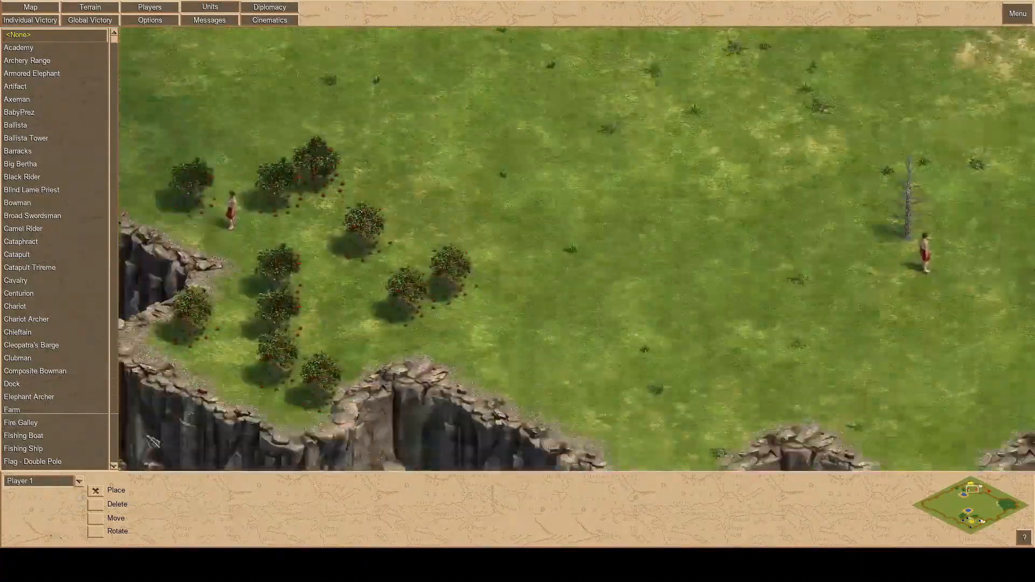
# - Show Player 1's individual victory conditions and inspect the berry bushes and cliffs around both sides' starting villagers
pyautogui.click(46, 21)
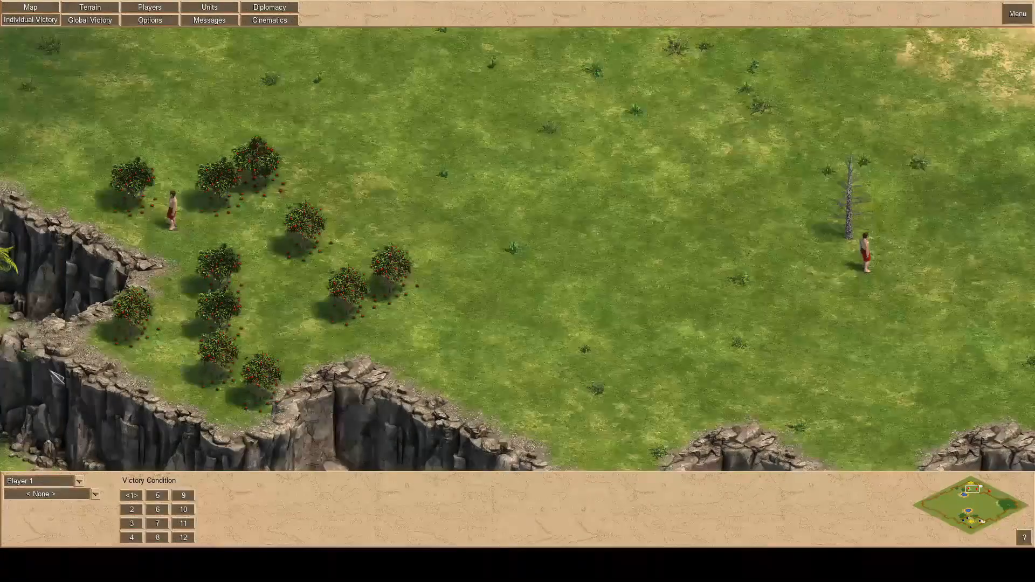
pyautogui.press('Left')
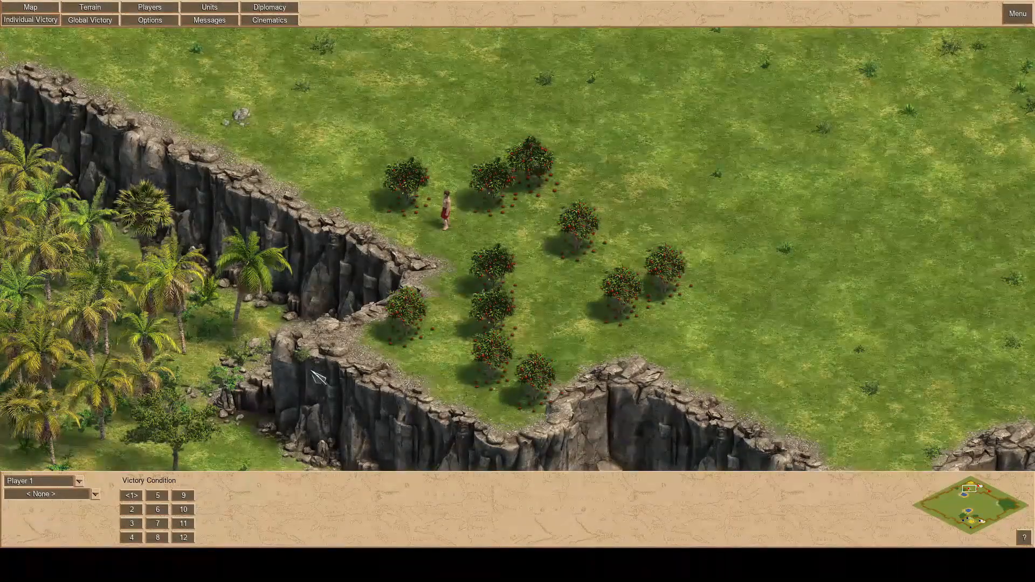
pyautogui.click(969, 518)
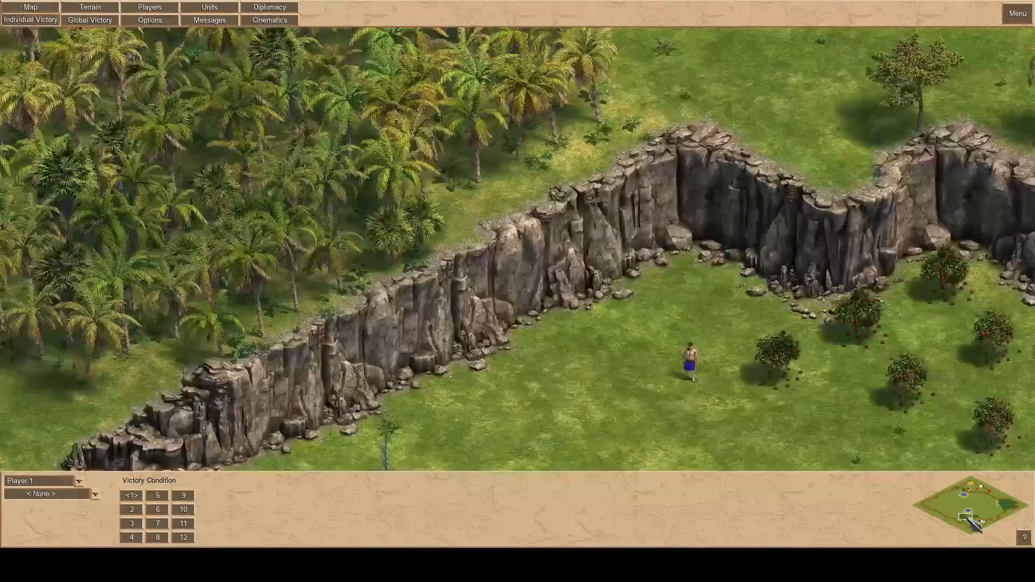
pyautogui.press('Right')
pyautogui.press('Up')
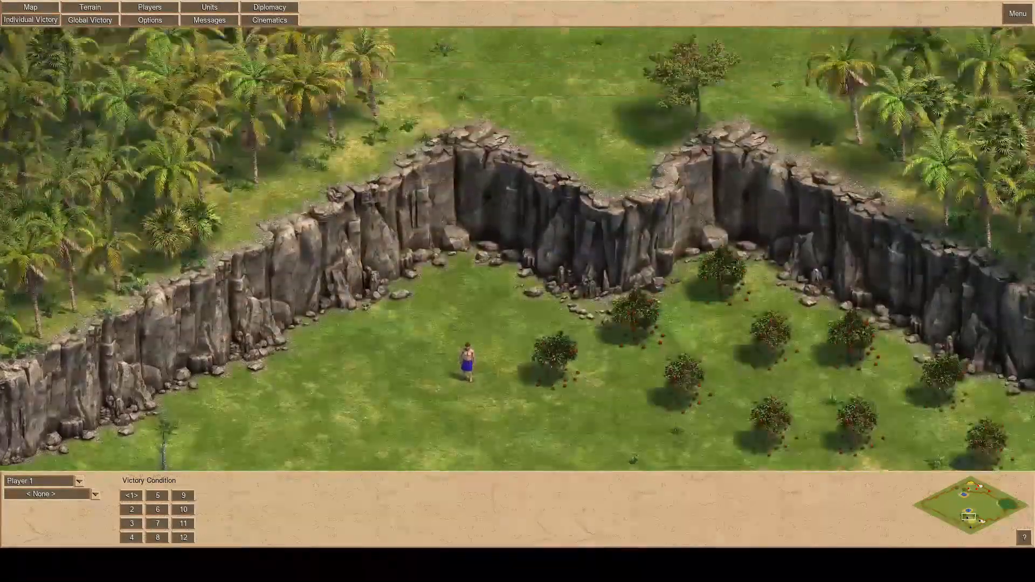
pyautogui.press('Down')
pyautogui.press('Left')
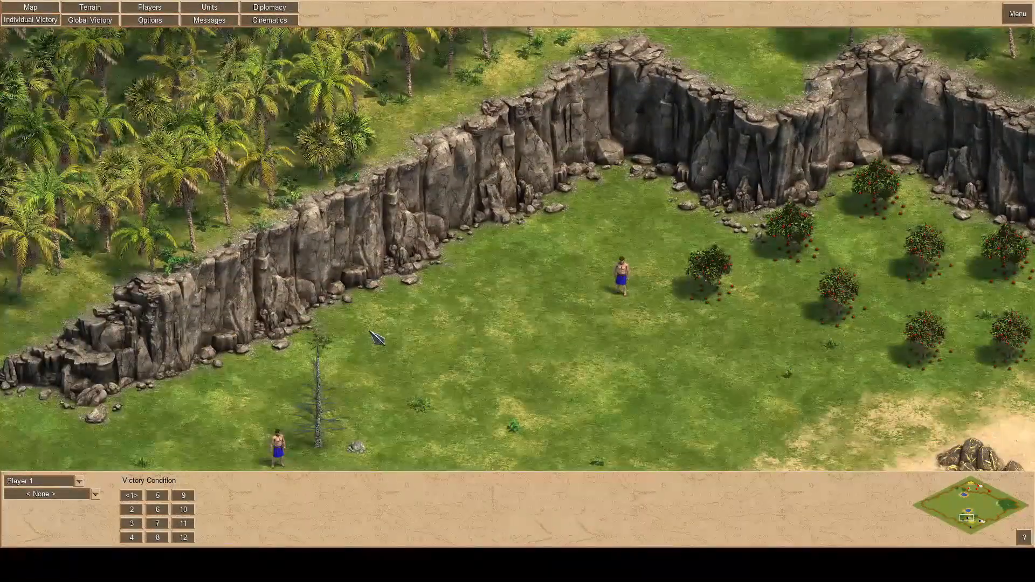
pyautogui.moveTo(1, 336)
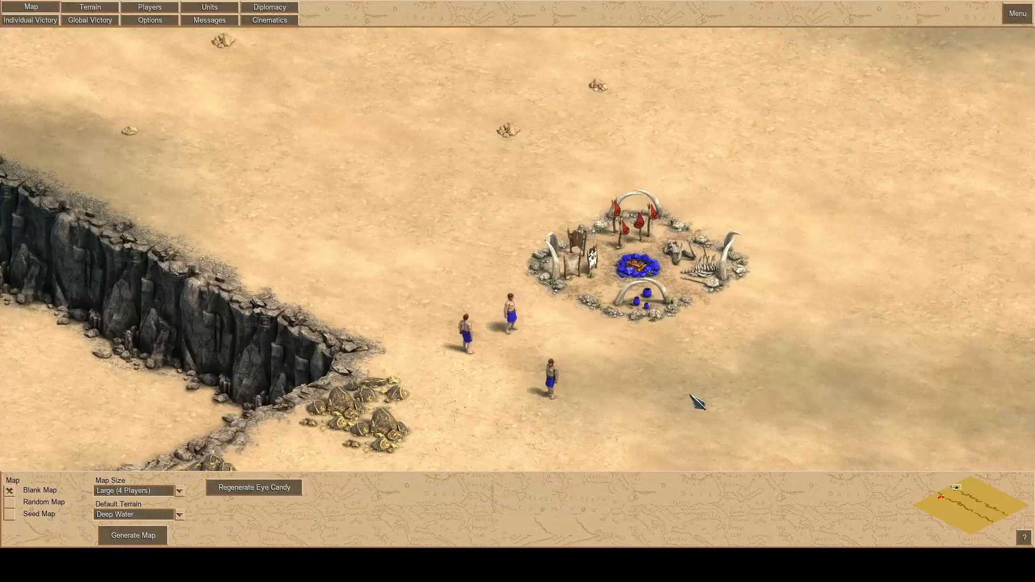
# - Examine the blue and red starting positions, gold deposits and cliffs on the desert scenario map
pyautogui.press('Down')
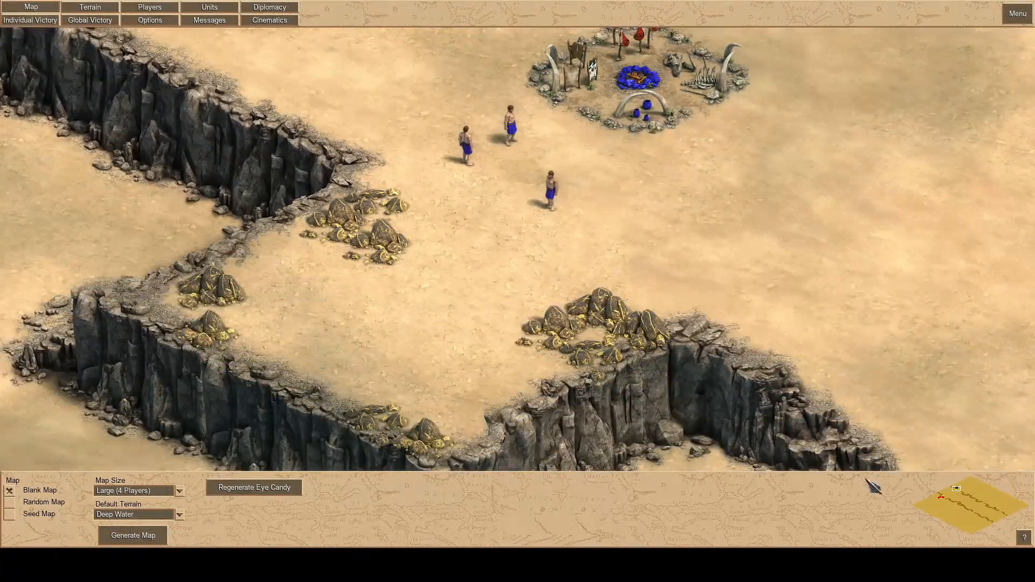
pyautogui.click(949, 505)
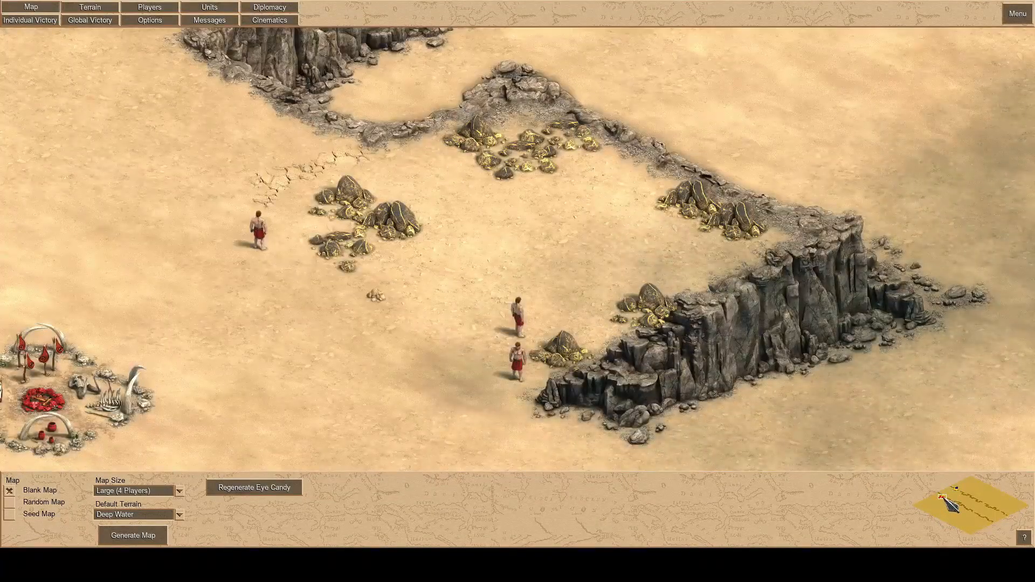
pyautogui.click(955, 489)
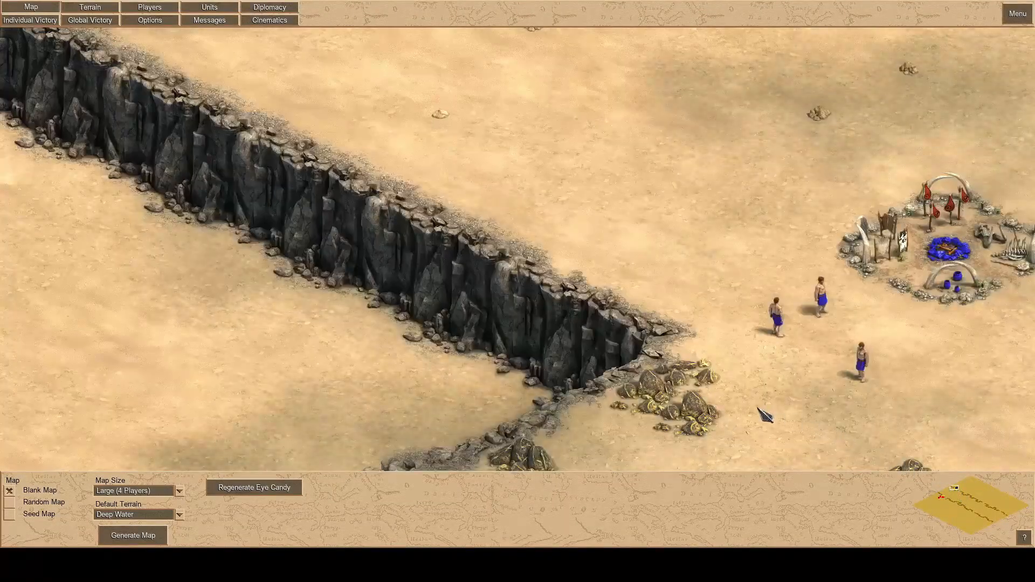
pyautogui.press('Right')
pyautogui.press('Down')
pyautogui.press('Up')
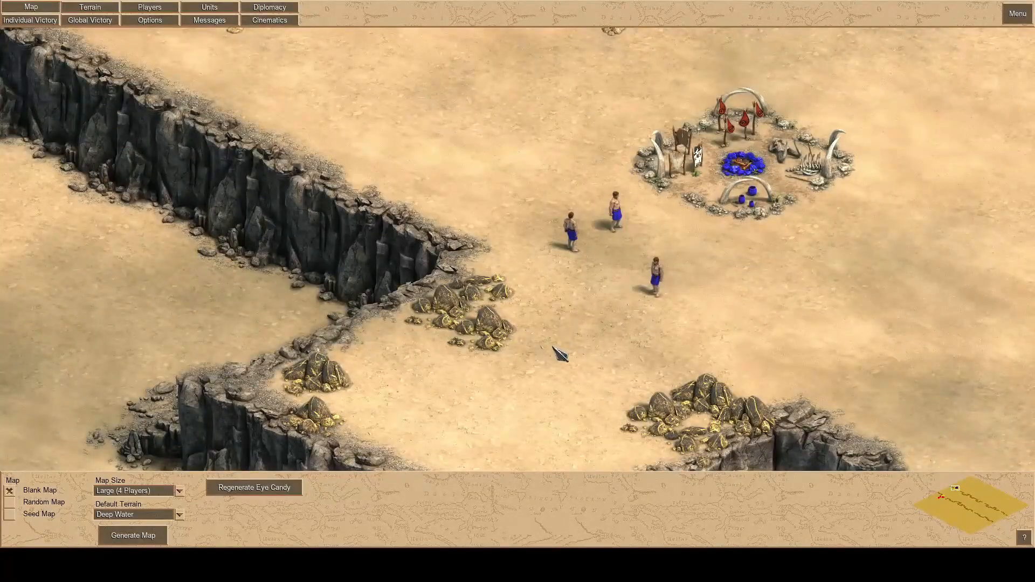
pyautogui.press('Down')
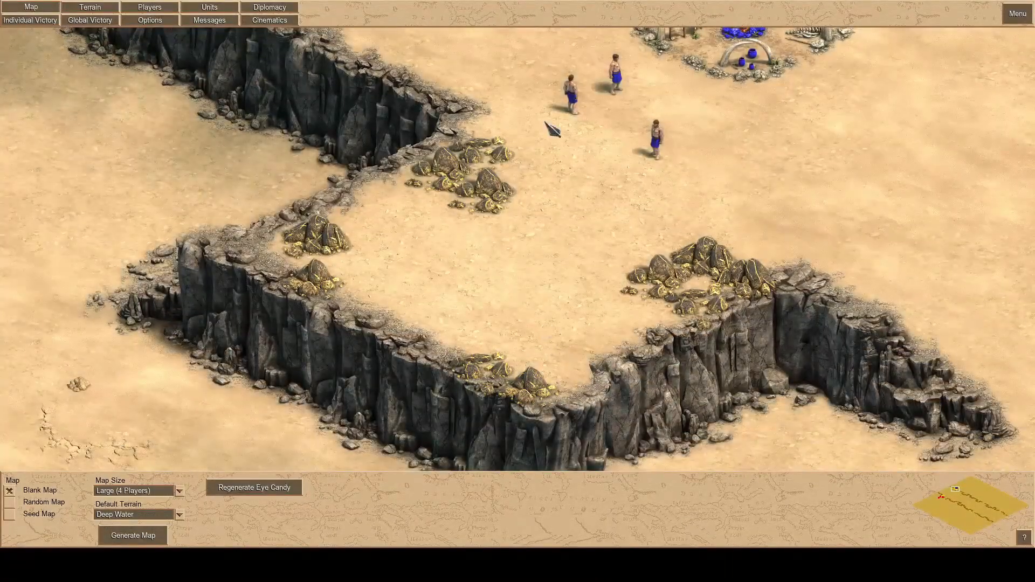
# - Show Player 1's setup options and available player types, and look over the blue villagers' desert starting area
pyautogui.press('Up')
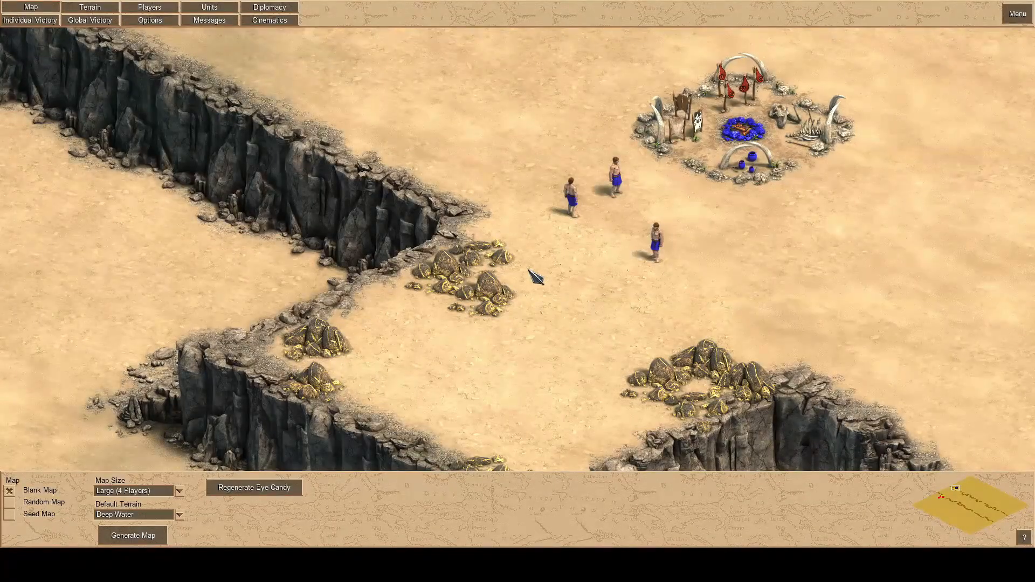
pyautogui.click(147, 8)
pyautogui.press('Left')
pyautogui.press('Down')
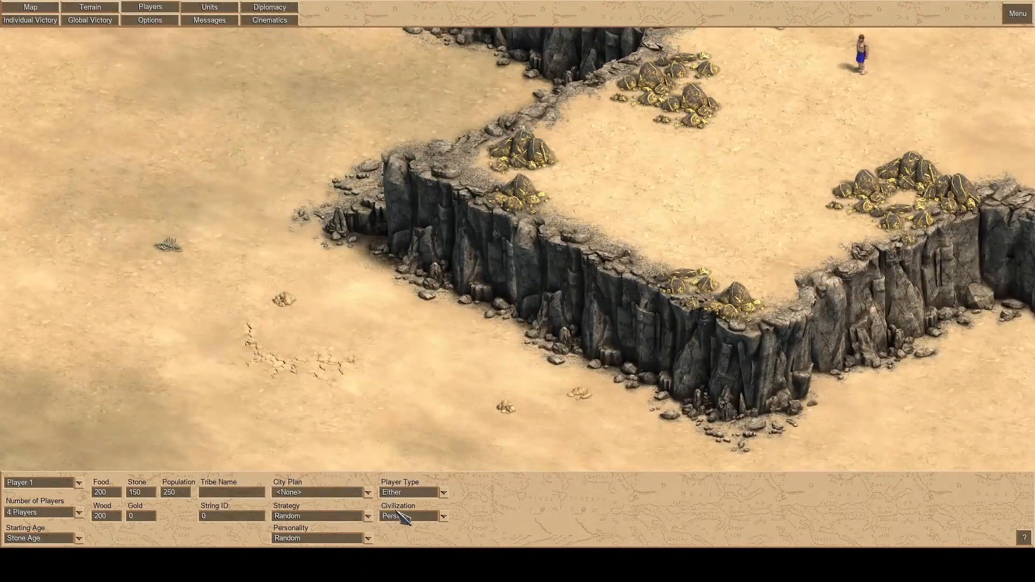
pyautogui.click(444, 492)
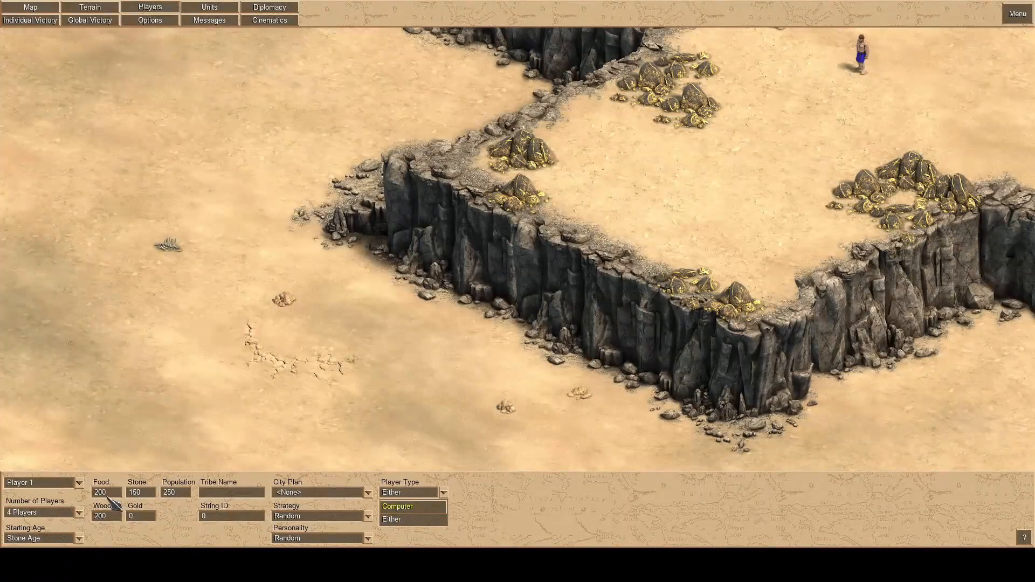
pyautogui.click(677, 266)
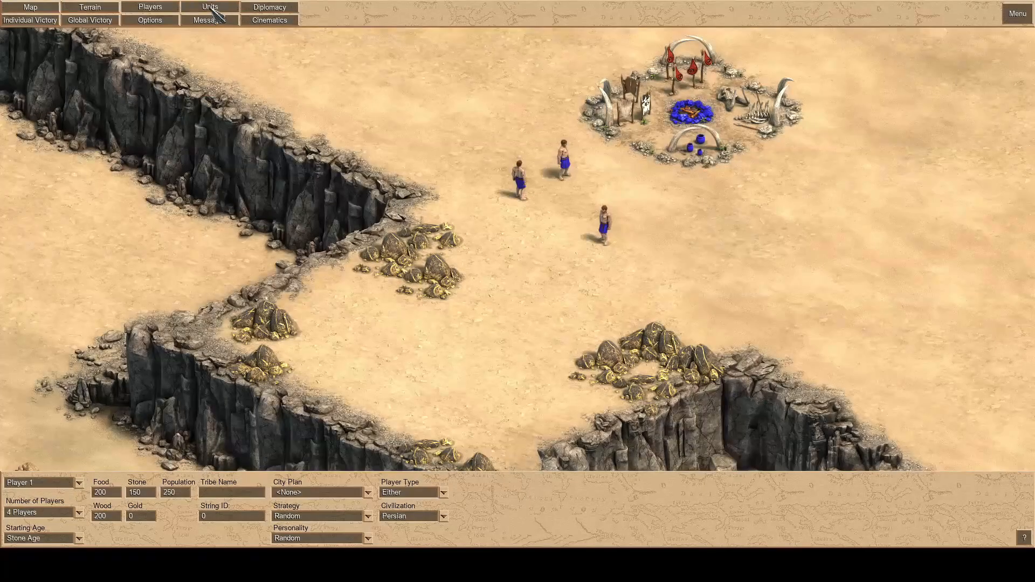
# - Show Player 1's placeable units and examine the cliffs and gold deposits around the blue starting area
pyautogui.click(210, 7)
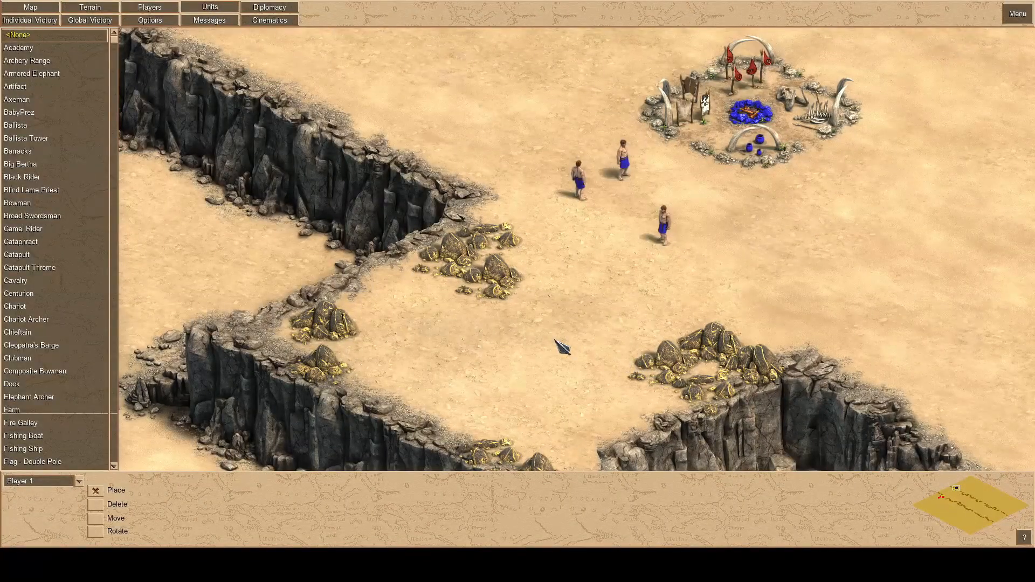
pyautogui.press('Down')
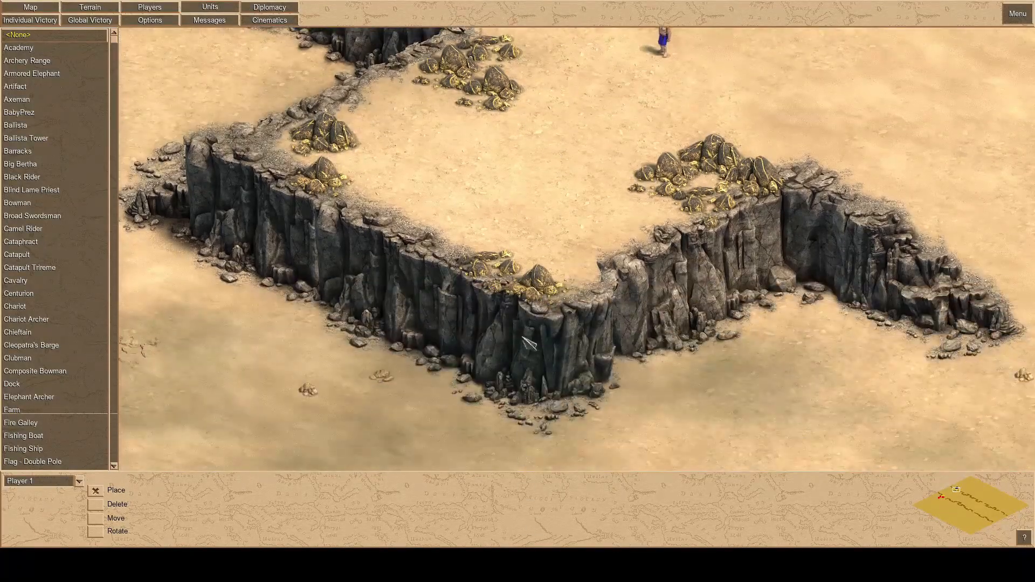
pyautogui.press('Up')
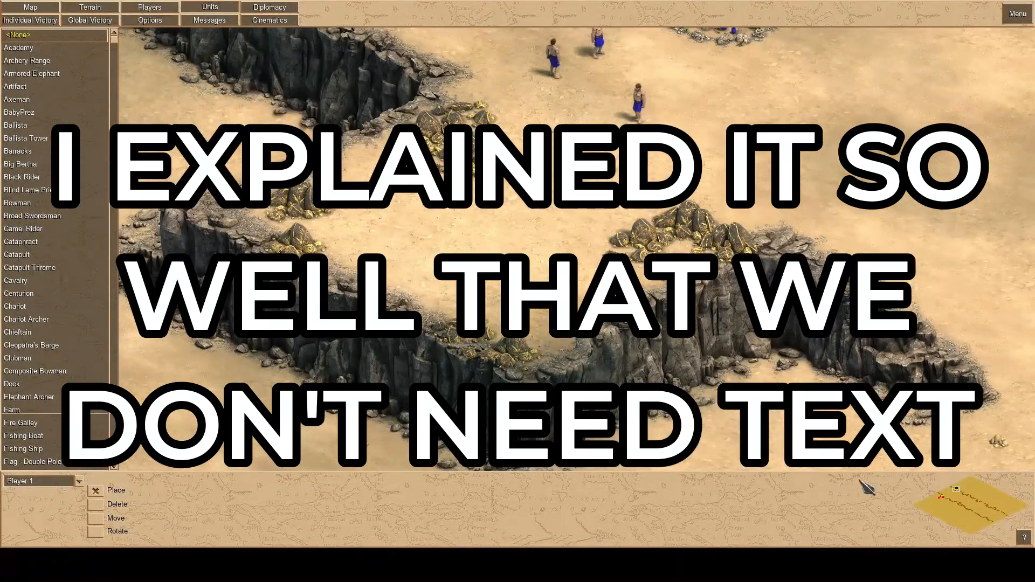
pyautogui.moveTo(968, 497); pyautogui.dragTo(996, 508)
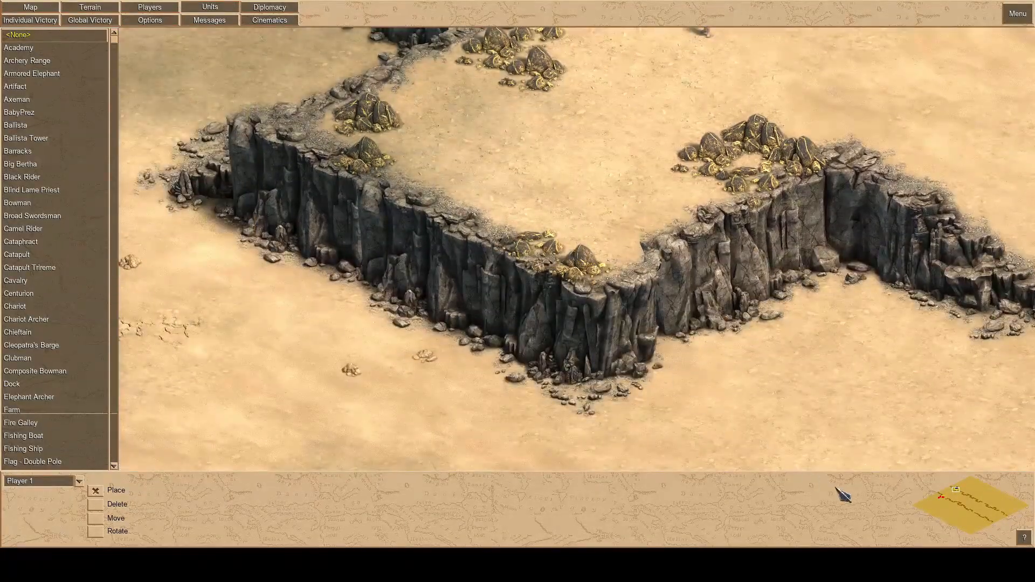
pyautogui.click(946, 499)
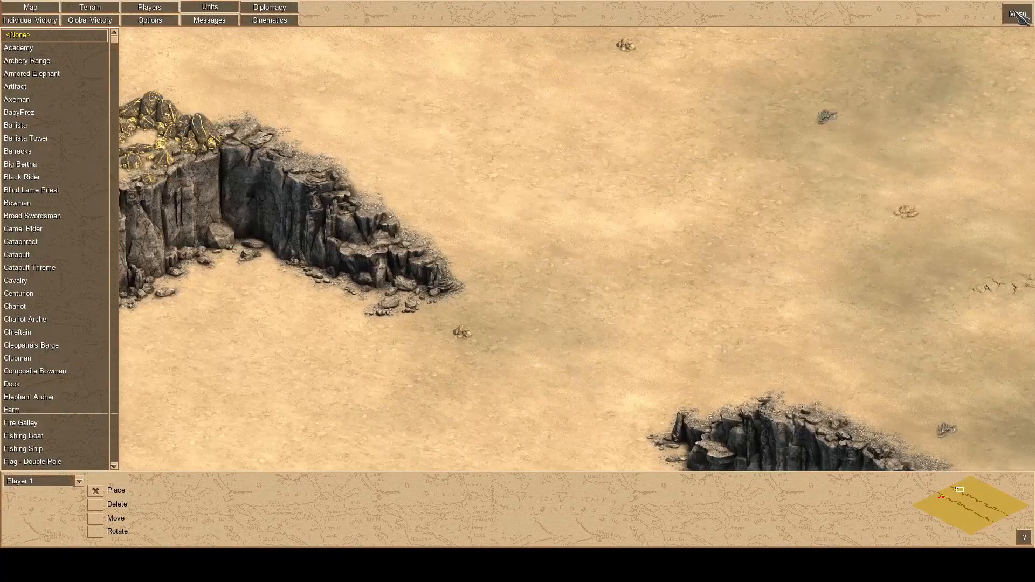
# - Quit the current scenario to the main menu without saving the changes
pyautogui.press('F10')
pyautogui.click(507, 188)
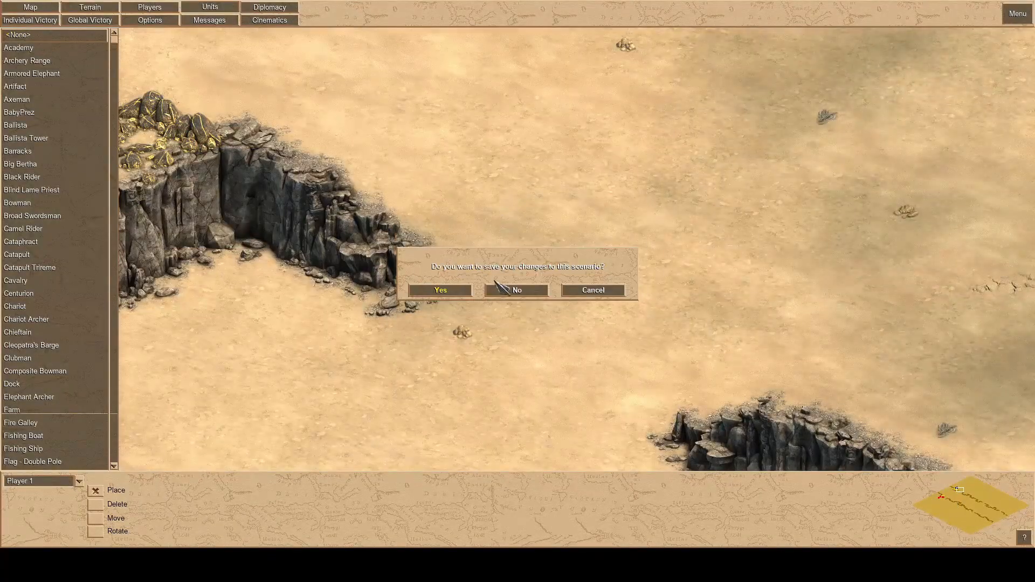
pyautogui.click(509, 289)
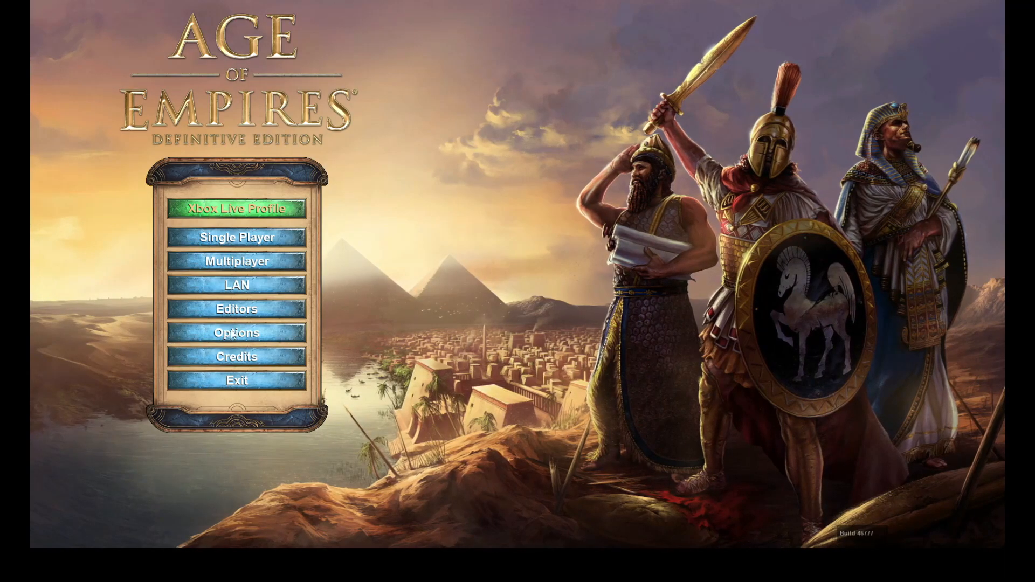
# - Open the scenario "Corpse canyon first edit with trees and a few resorces" for editing
pyautogui.click(237, 309)
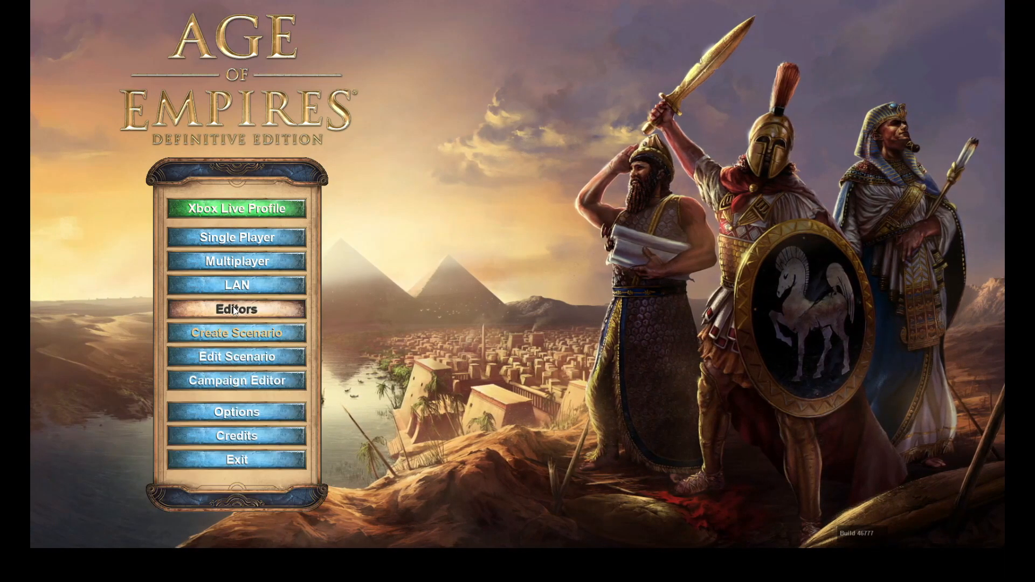
pyautogui.click(237, 357)
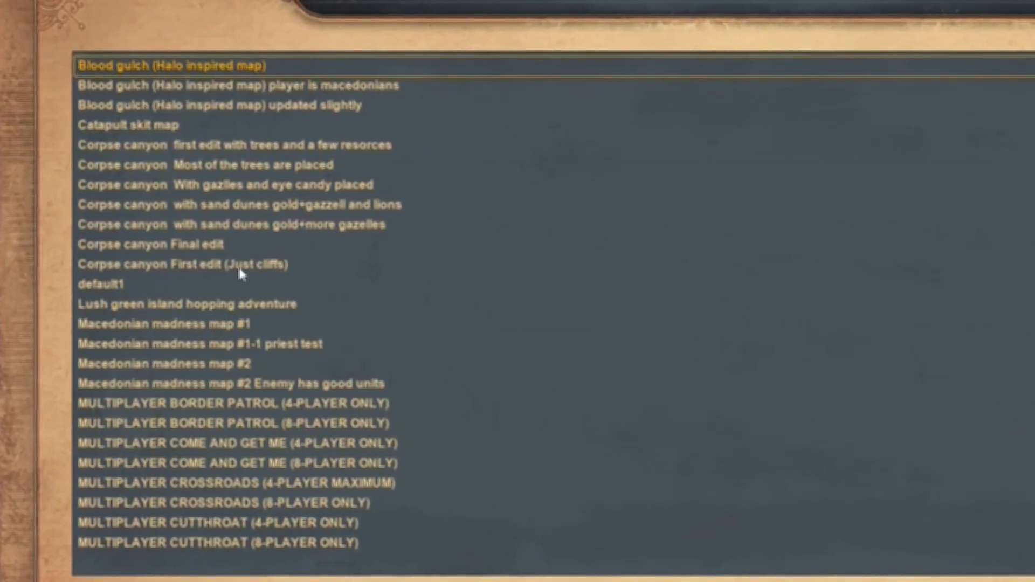
pyautogui.click(340, 145)
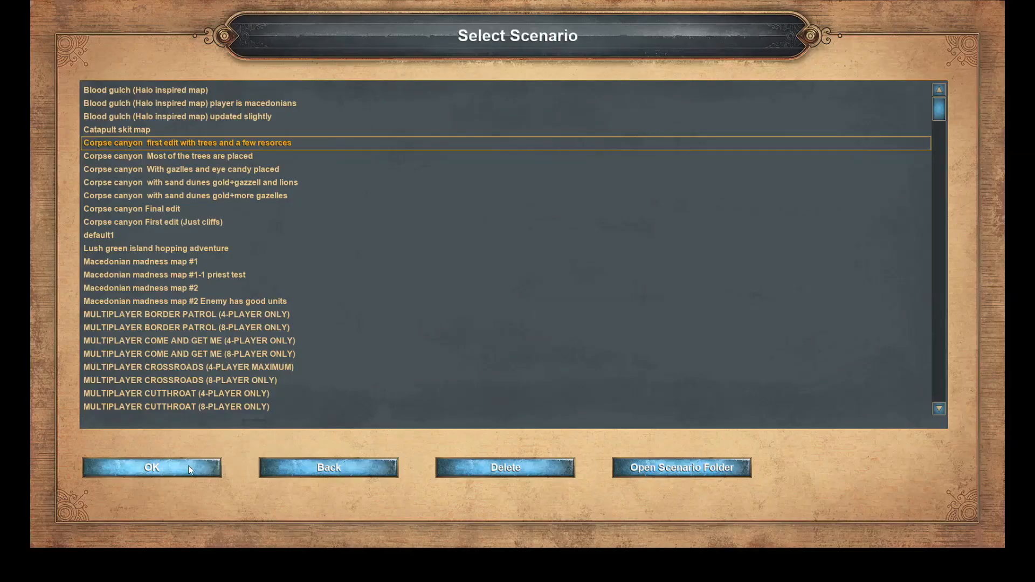
pyautogui.click(190, 464)
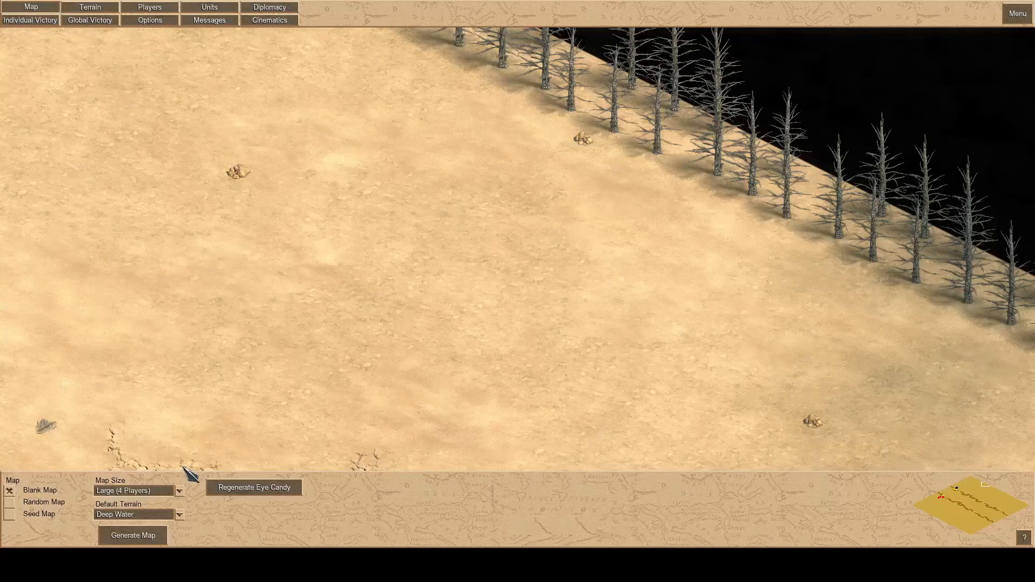
# - Examine the scattered dead trees and open desert near the northern part of the Corpse canyon map
pyautogui.moveTo(958, 492); pyautogui.dragTo(978, 483)
pyautogui.click(979, 488)
pyautogui.press('Down')
pyautogui.press('Up')
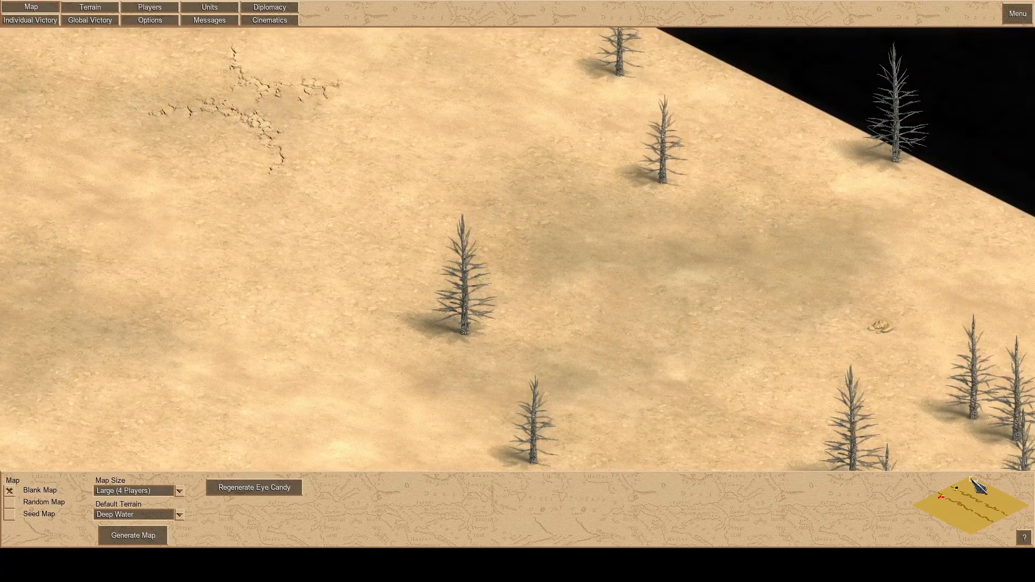
pyautogui.moveTo(965, 484); pyautogui.dragTo(970, 478)
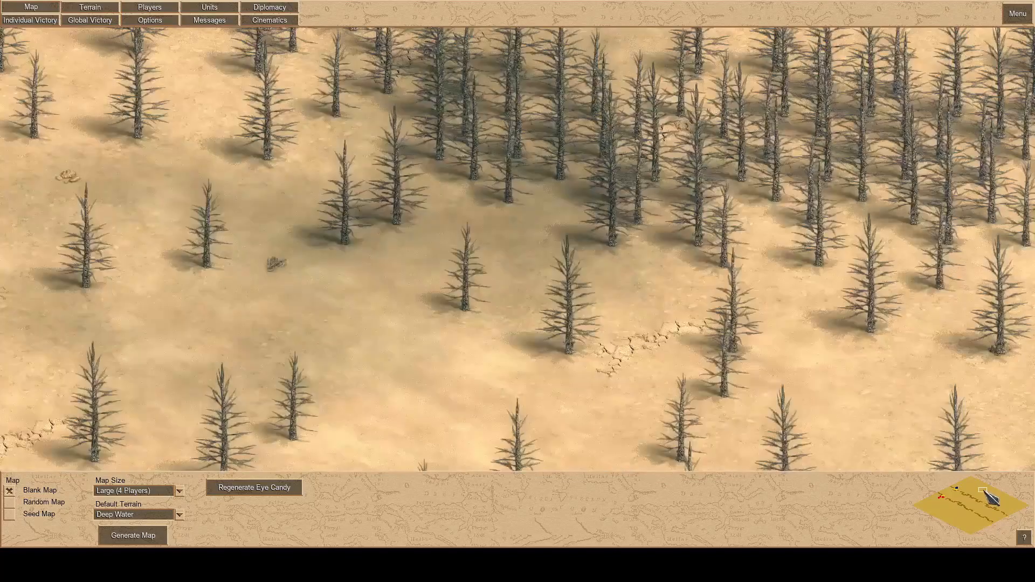
pyautogui.press('Right')
pyautogui.press('Down')
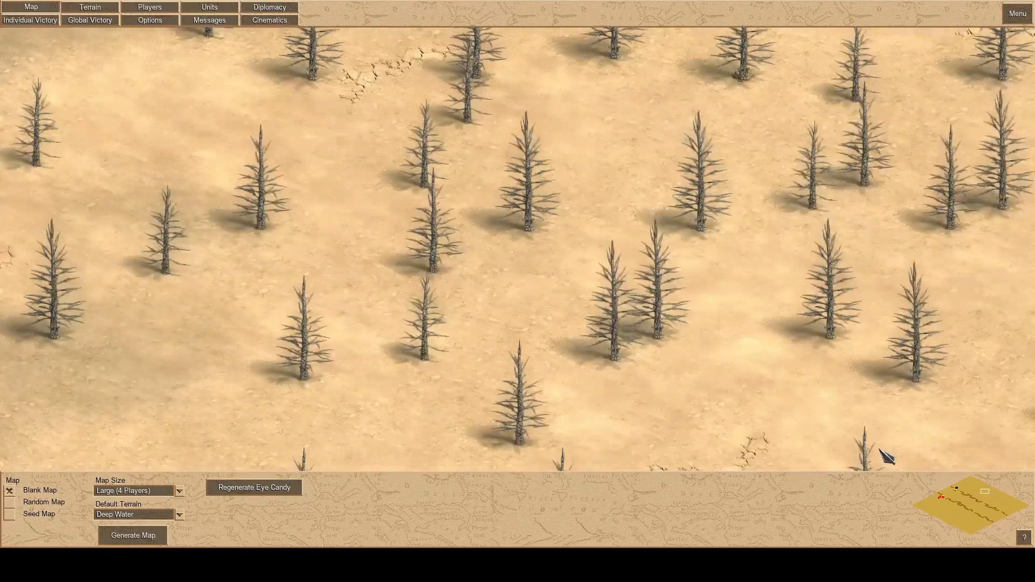
pyautogui.moveTo(1034, 581)
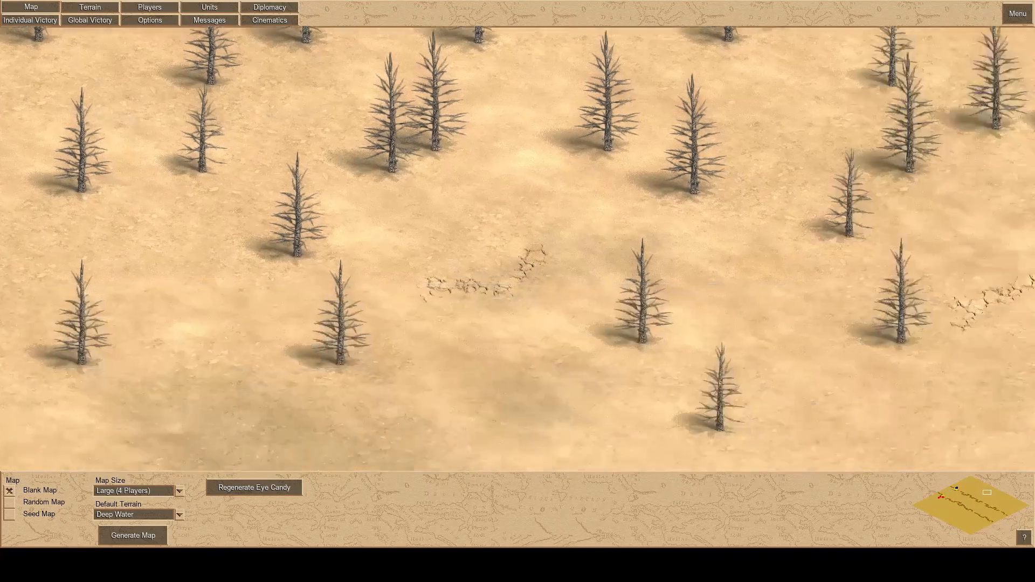
pyautogui.press('Right')
pyautogui.press('Up')
pyautogui.press('Up')
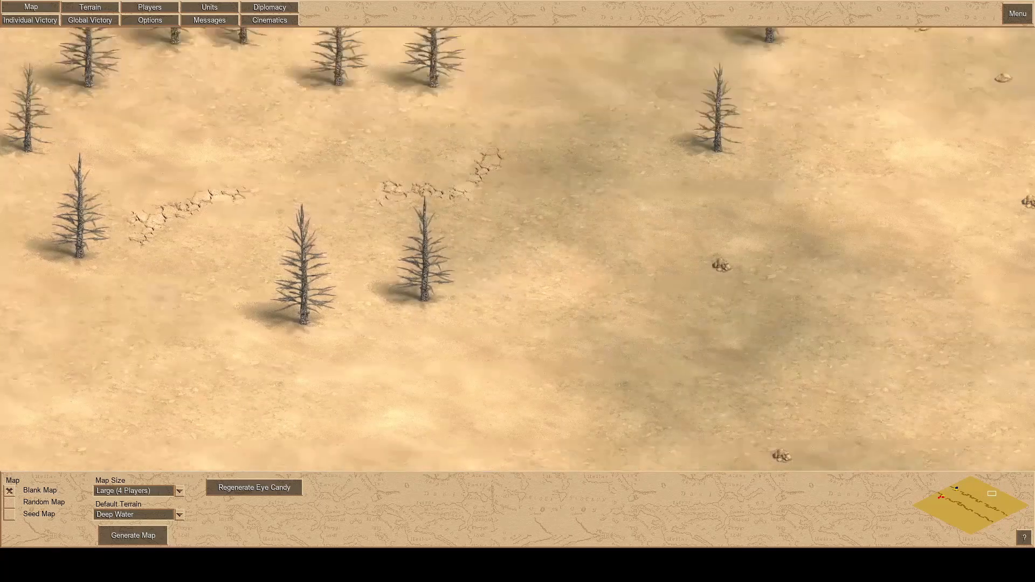
pyautogui.press('Up')
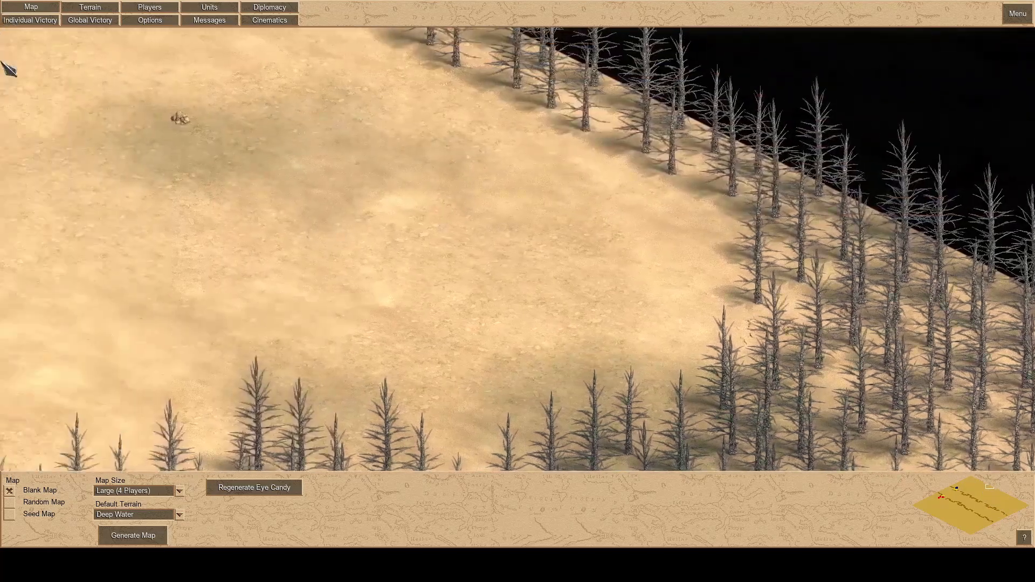
# - Inspect the dense cluster of dead trees along the map's northeastern border and the sparser trees beside it
pyautogui.moveTo(2, 208)
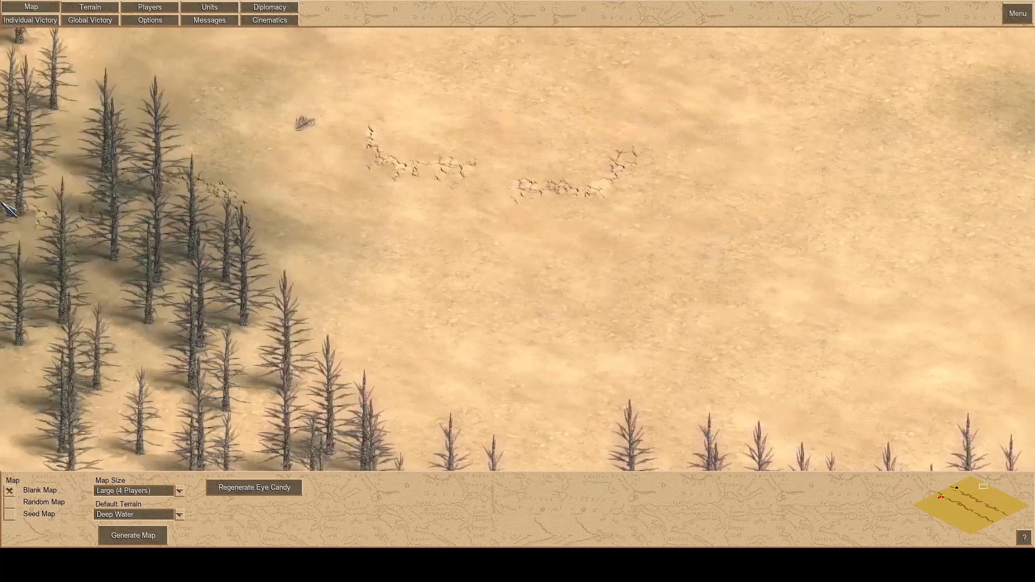
pyautogui.press('Up')
pyautogui.press('Left')
pyautogui.press('Up')
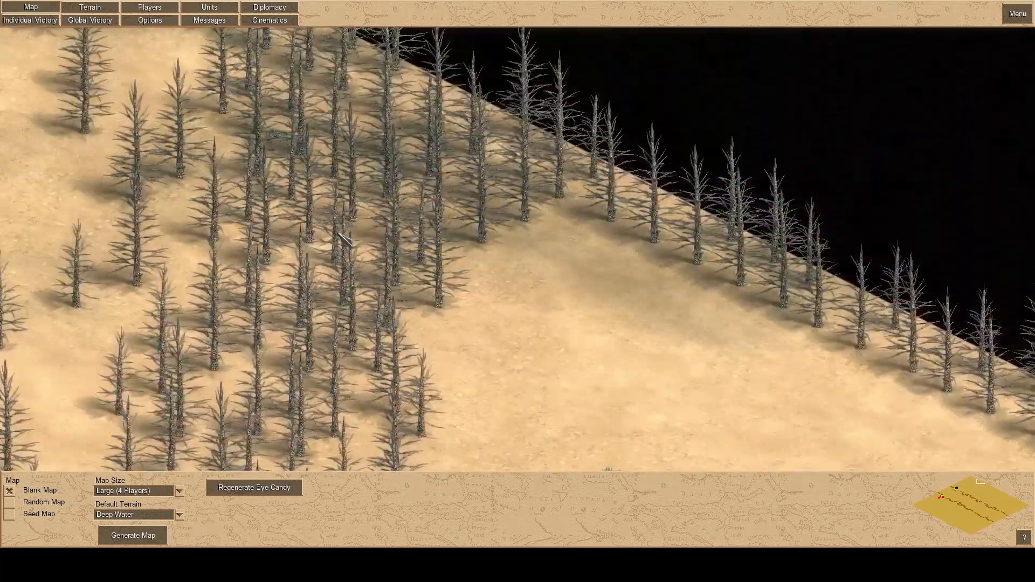
pyautogui.press('Left')
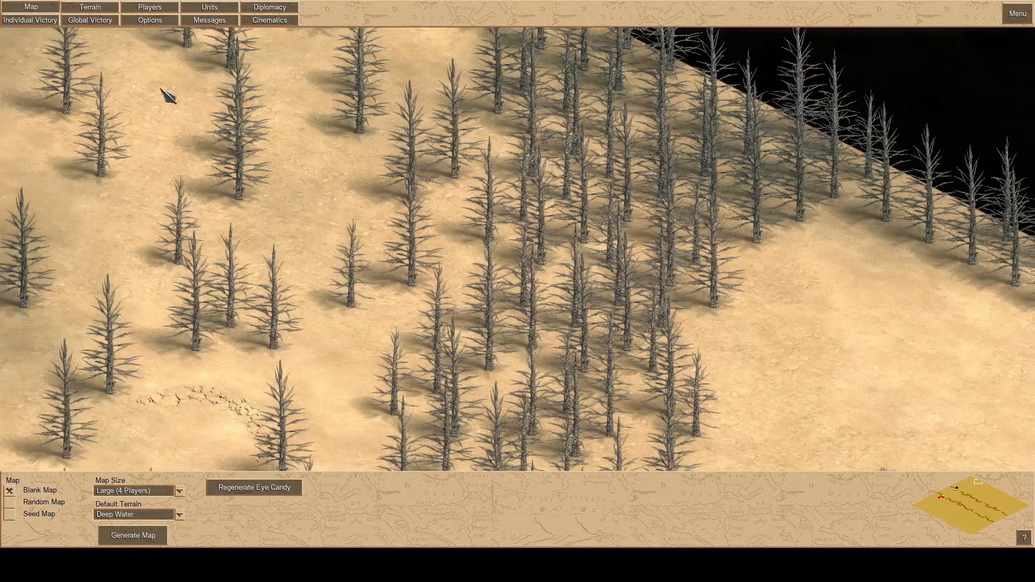
pyautogui.press('Up')
# - Set Gaia as the owner for unit placement and select Dirt path 3 to preview it on the desert
pyautogui.click(209, 7)
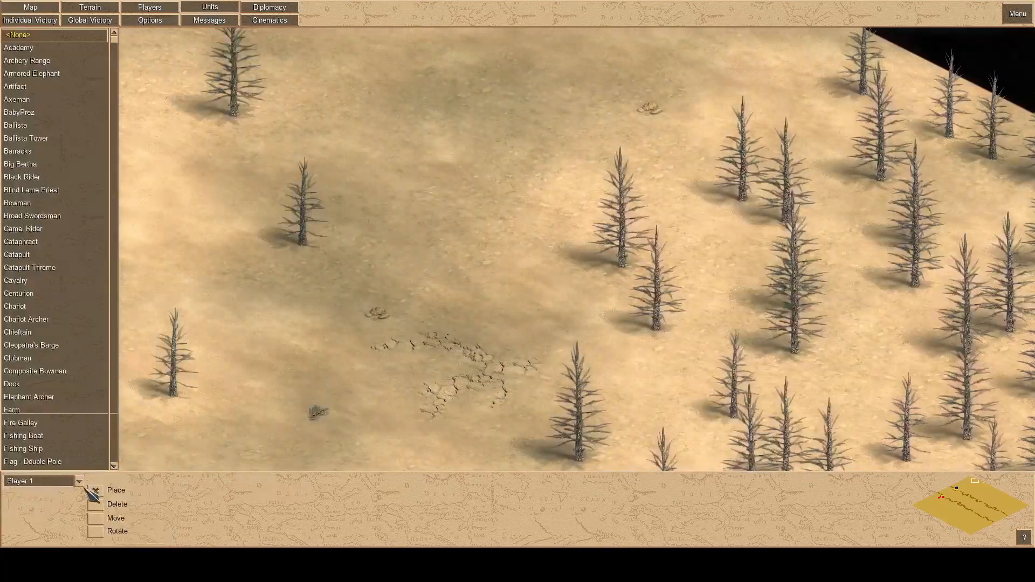
pyautogui.click(78, 481)
pyautogui.click(21, 416)
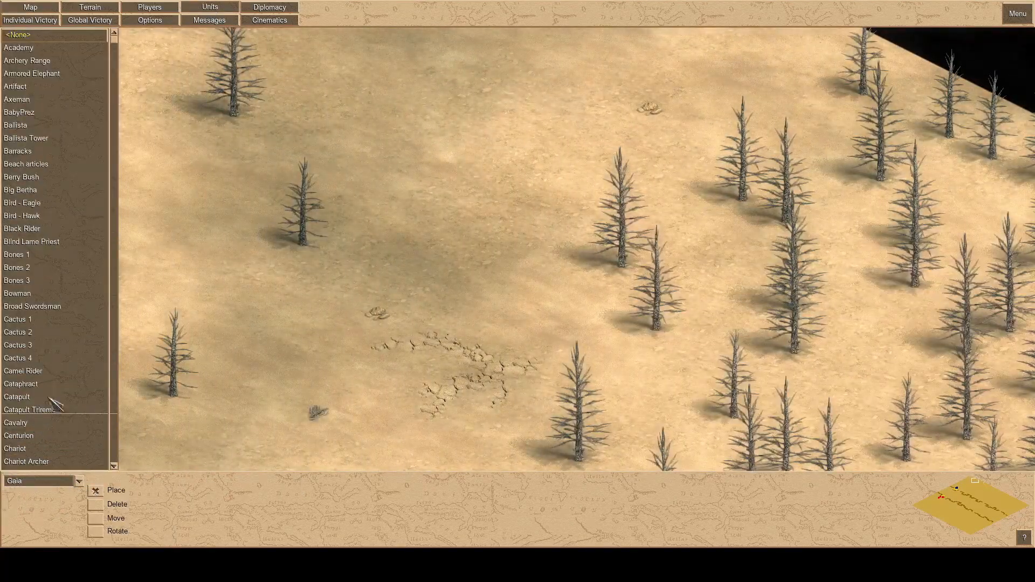
pyautogui.scroll(-3, 99, 280)
pyautogui.scroll(-8, 99, 283)
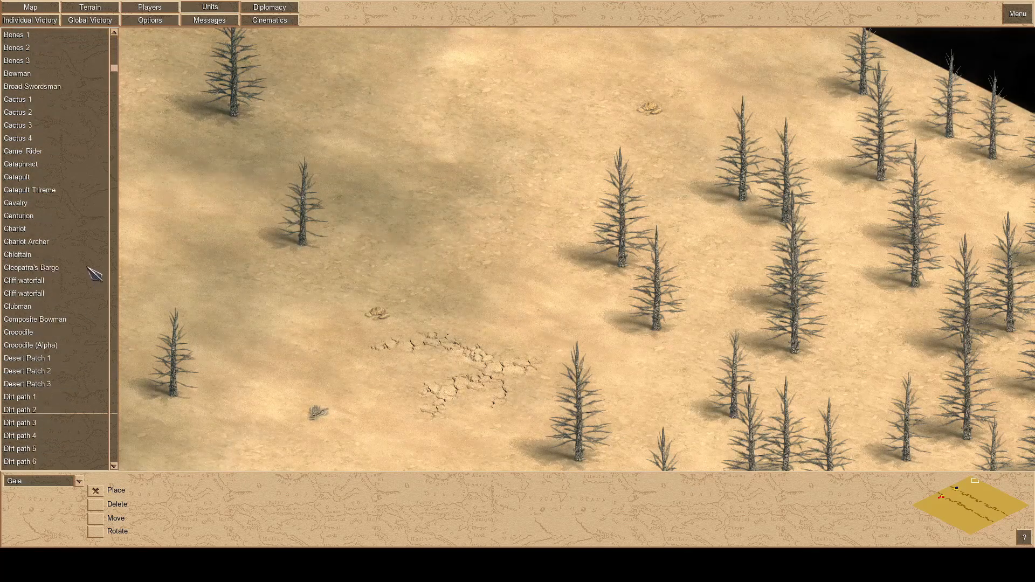
pyautogui.scroll(-2, 93, 272)
pyautogui.click(30, 230)
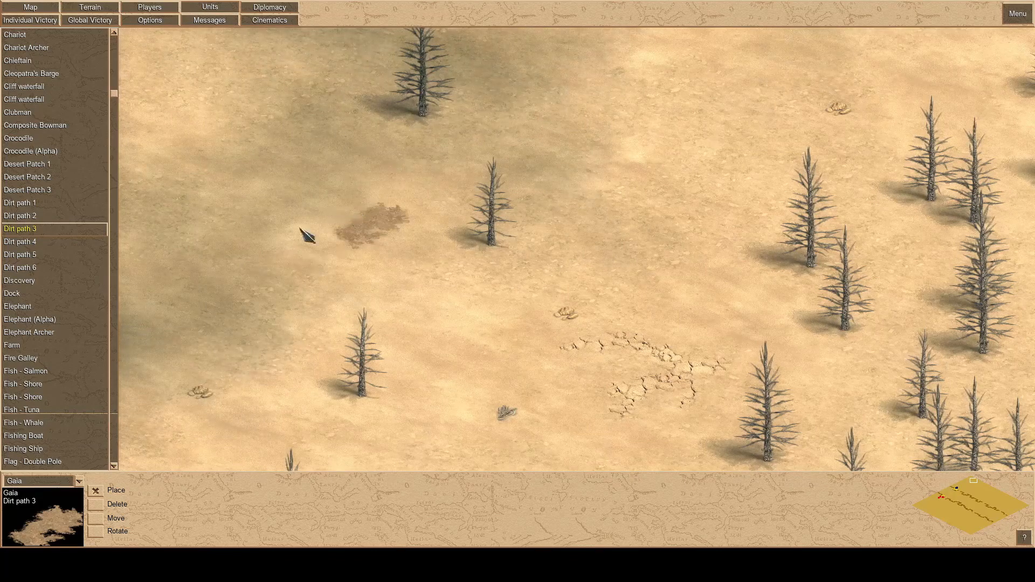
# - Select Gaia's Gold Mine to preview it and browse further through the placeable objects
pyautogui.scroll(-1, 79, 329)
pyautogui.scroll(-8, 79, 329)
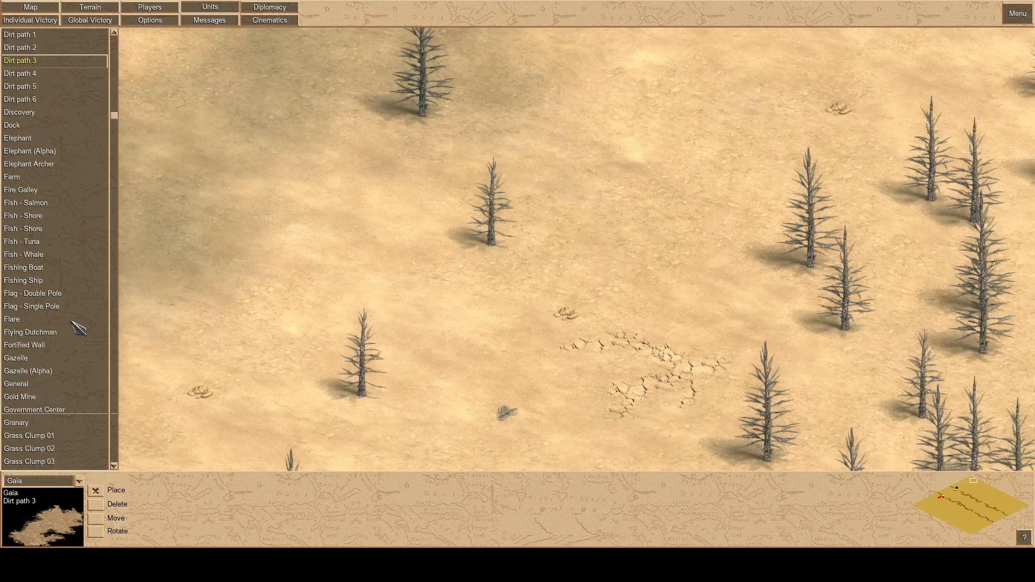
pyautogui.scroll(-1, 72, 327)
pyautogui.click(21, 255)
pyautogui.scroll(-3, 104, 363)
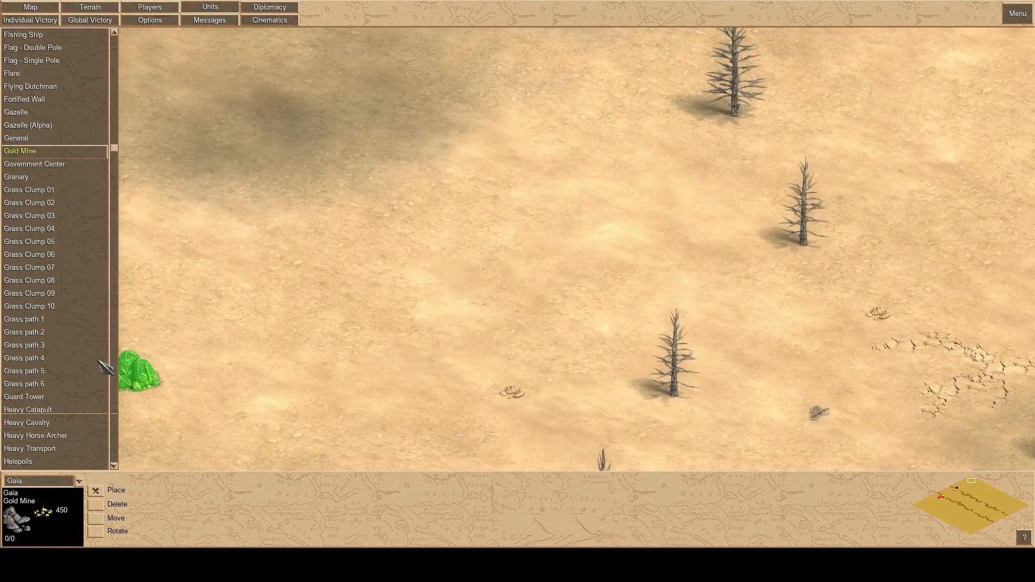
# - Place seven Tree Fir Green objects for Gaia in a loose group on the open desert beside the dead trees
pyautogui.moveTo(114, 148); pyautogui.dragTo(115, 411)
pyautogui.click(27, 320)
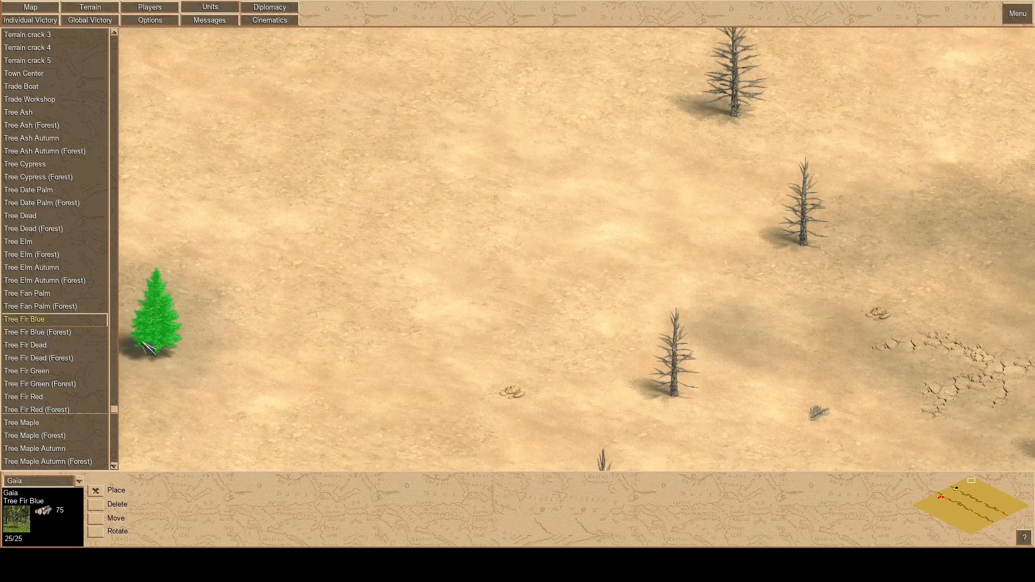
pyautogui.click(27, 372)
pyautogui.click(438, 252)
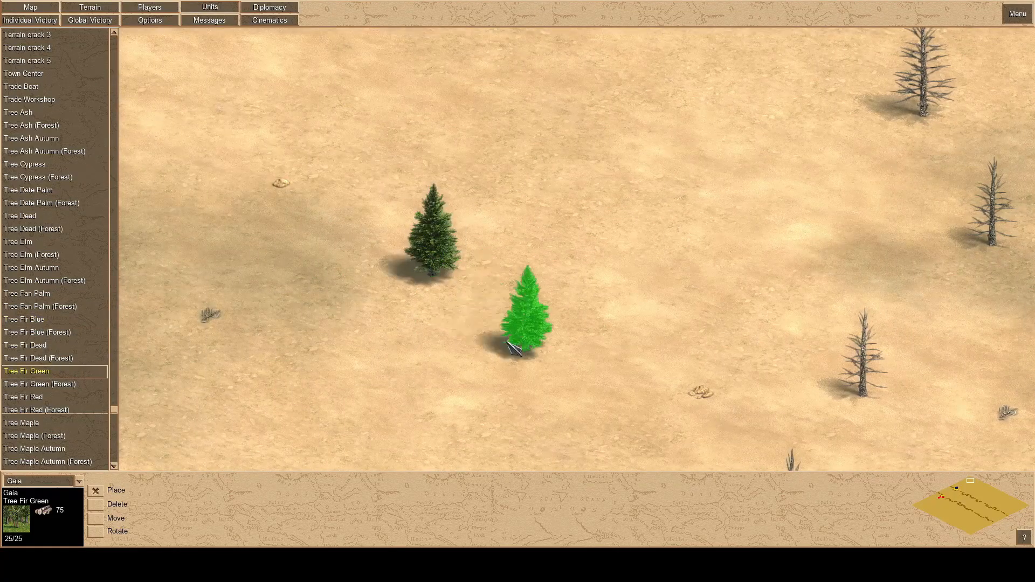
pyautogui.click(533, 329)
pyautogui.click(317, 320)
pyautogui.click(581, 219)
pyautogui.click(649, 368)
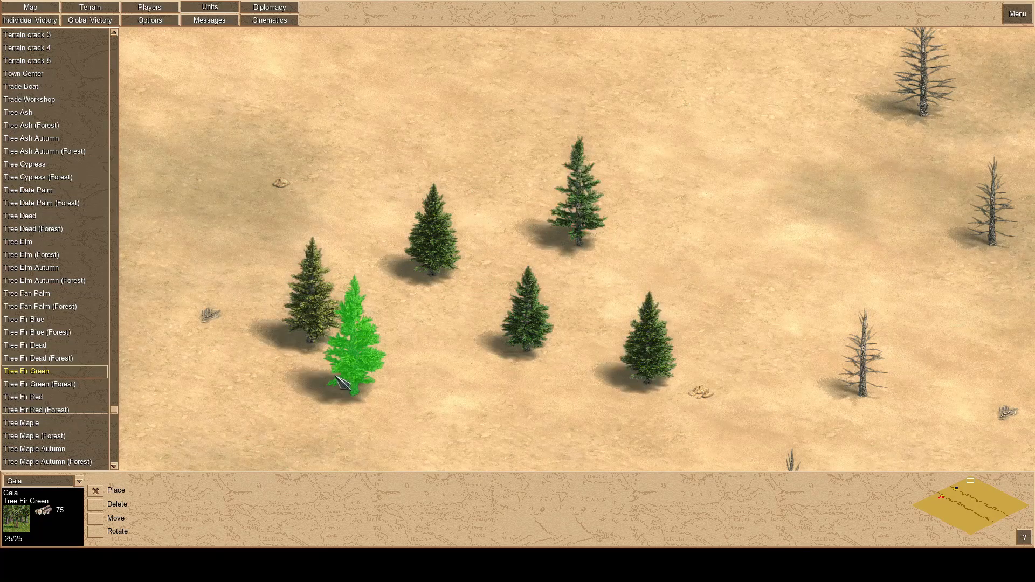
pyautogui.click(356, 360)
pyautogui.click(476, 431)
# - Look over the placed green firs and the bare desert at the map's northern corner
pyautogui.press('Down')
pyautogui.press('Right')
pyautogui.press('Up')
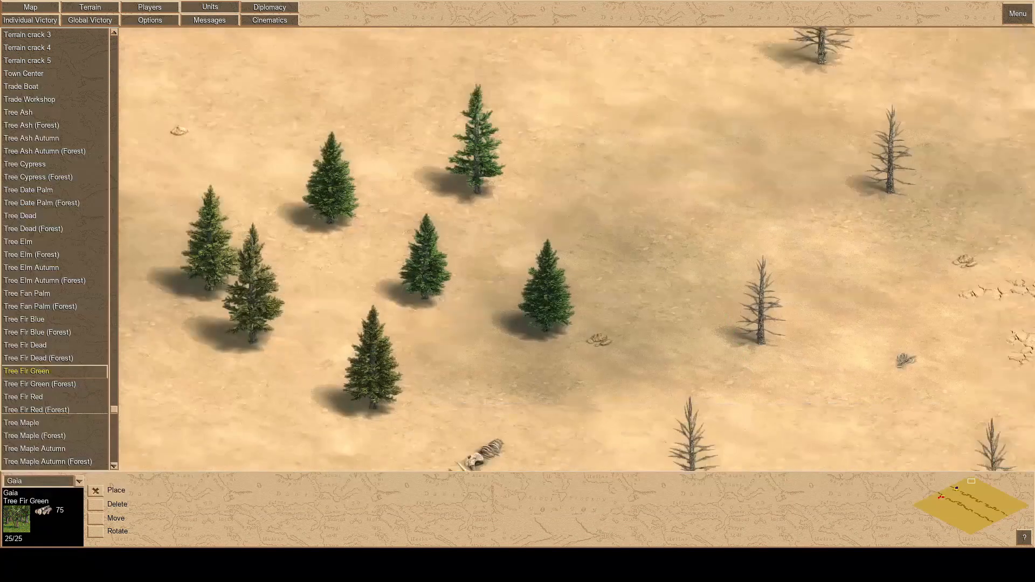
pyautogui.press('Up')
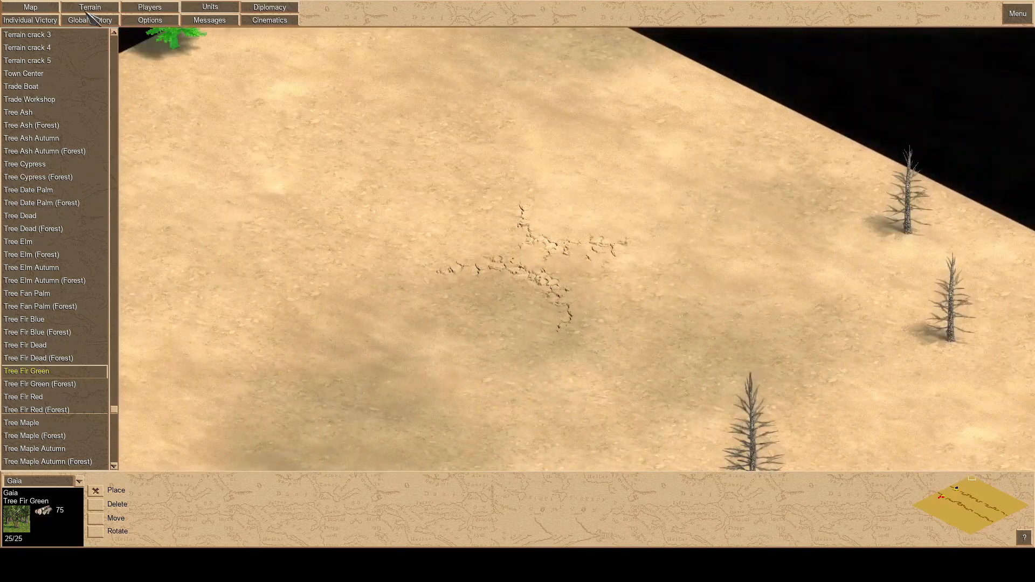
# - Paint a large patch of Forest Mesopotamian terrain on the northern desert with the Small map brush
pyautogui.click(90, 7)
pyautogui.scroll(-5, 128, 523)
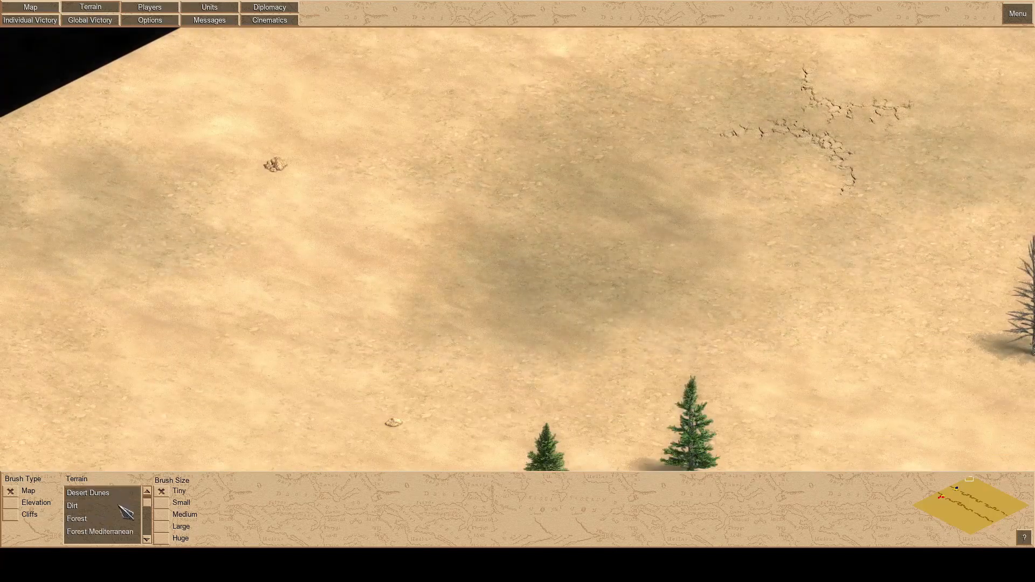
pyautogui.scroll(3, 128, 531)
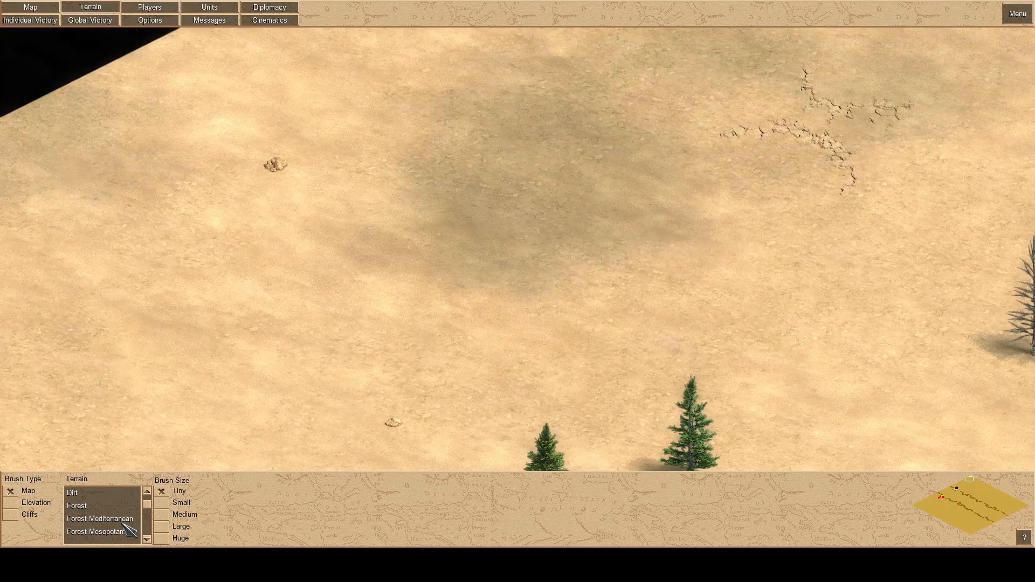
pyautogui.click(112, 520)
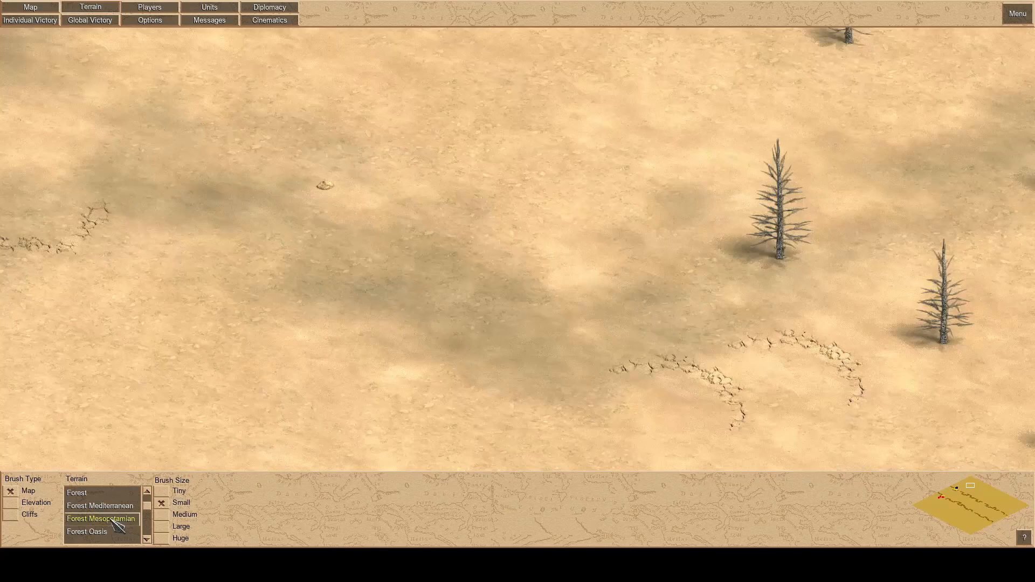
pyautogui.click(494, 263)
pyautogui.moveTo(496, 265)
pyautogui.mouseDown()
pyautogui.moveTo(302, 324)
pyautogui.moveTo(486, 432)
pyautogui.moveTo(407, 170)
pyautogui.moveTo(299, 325)
pyautogui.moveTo(465, 281)
pyautogui.moveTo(210, 364)
pyautogui.moveTo(312, 459)
pyautogui.mouseUp()
pyautogui.moveTo(312, 459); pyautogui.dragTo(466, 237, button='middle')
pyautogui.moveTo(465, 237)
pyautogui.mouseDown()
pyautogui.moveTo(475, 291)
pyautogui.moveTo(539, 199)
pyautogui.moveTo(302, 314)
pyautogui.moveTo(577, 326)
pyautogui.moveTo(798, 312)
pyautogui.moveTo(738, 183)
pyautogui.mouseUp()
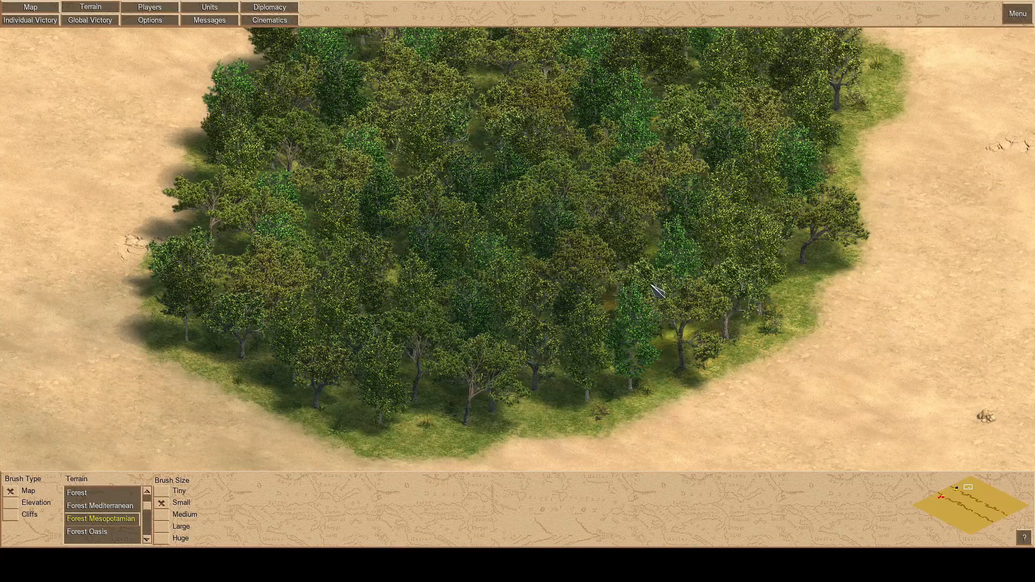
# - Look over the painted forest, the neighbouring dead trees and the water at the map's northern corner
pyautogui.moveTo(469, 2)
pyautogui.moveTo(1031, 318)
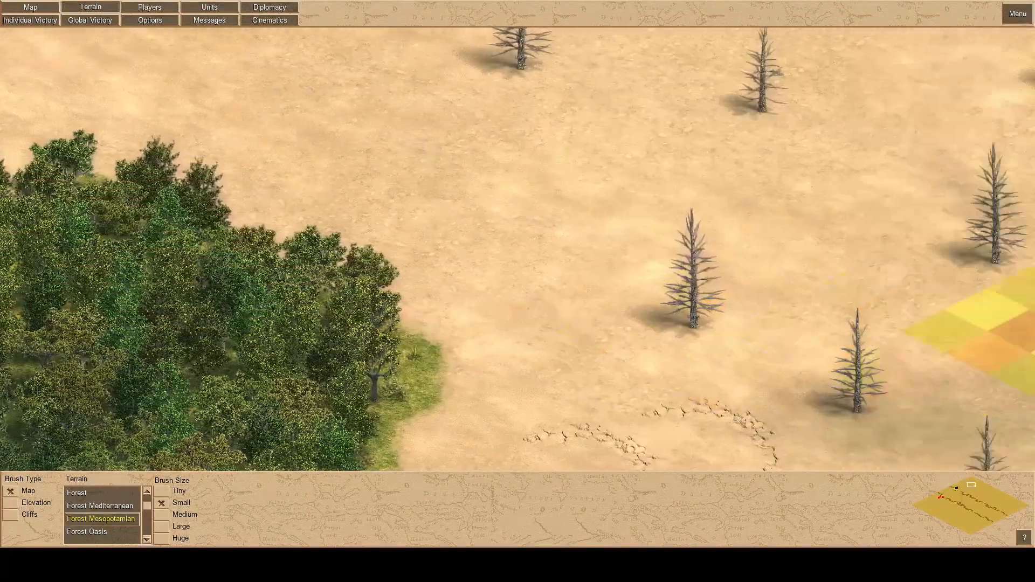
pyautogui.press('Up')
pyautogui.press('Up')
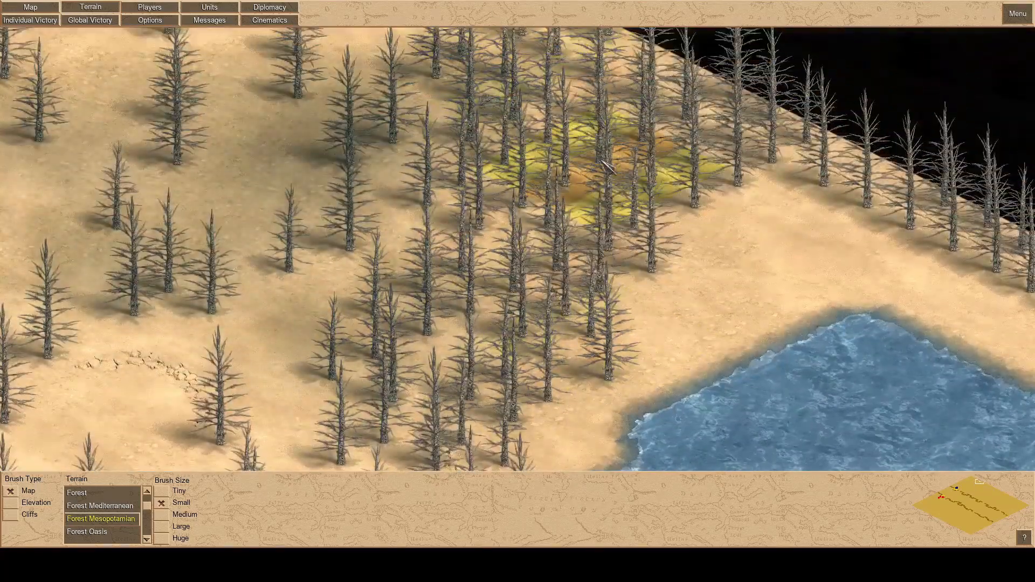
pyautogui.moveTo(1033, 258)
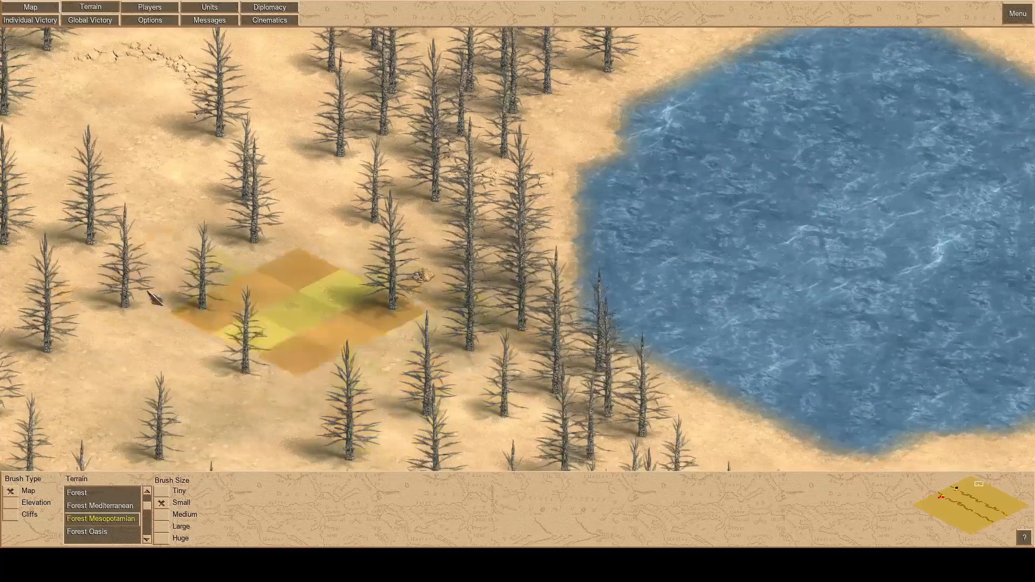
pyautogui.moveTo(2, 426)
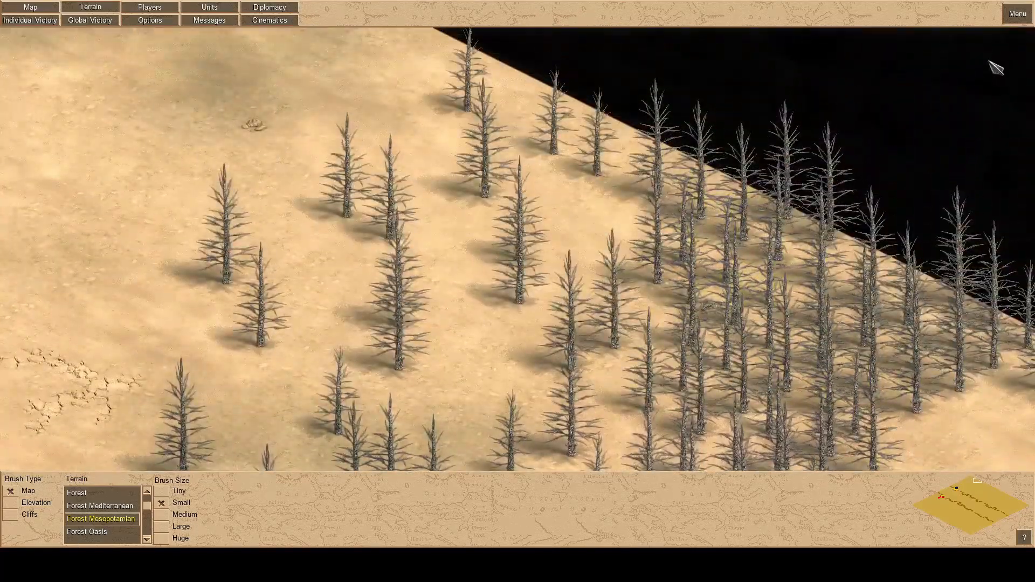
# - Quit to the main menu and reopen the desert canyon scenario, discarding the painted terrain
pyautogui.click(1017, 20)
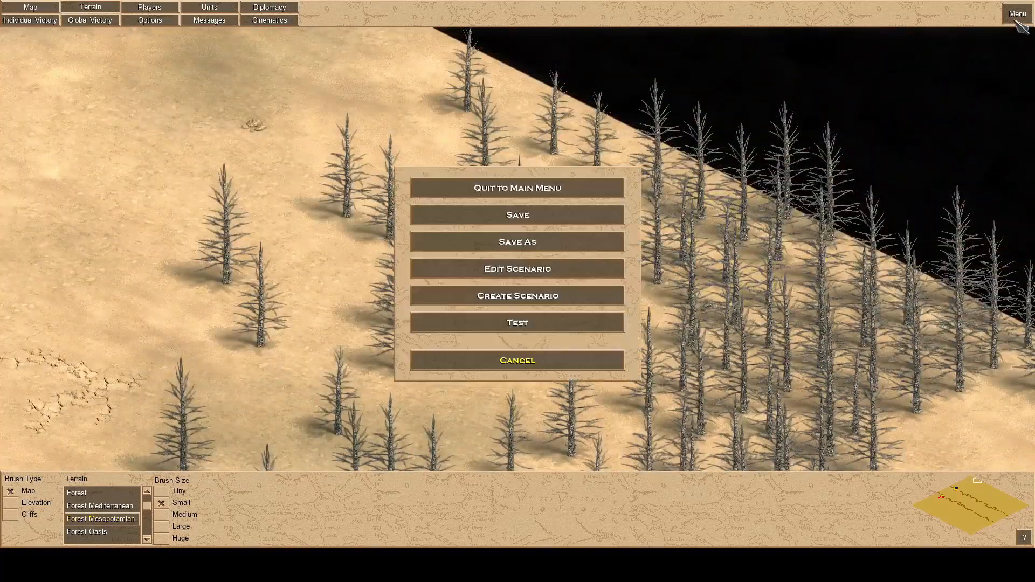
pyautogui.click(532, 190)
pyautogui.click(519, 292)
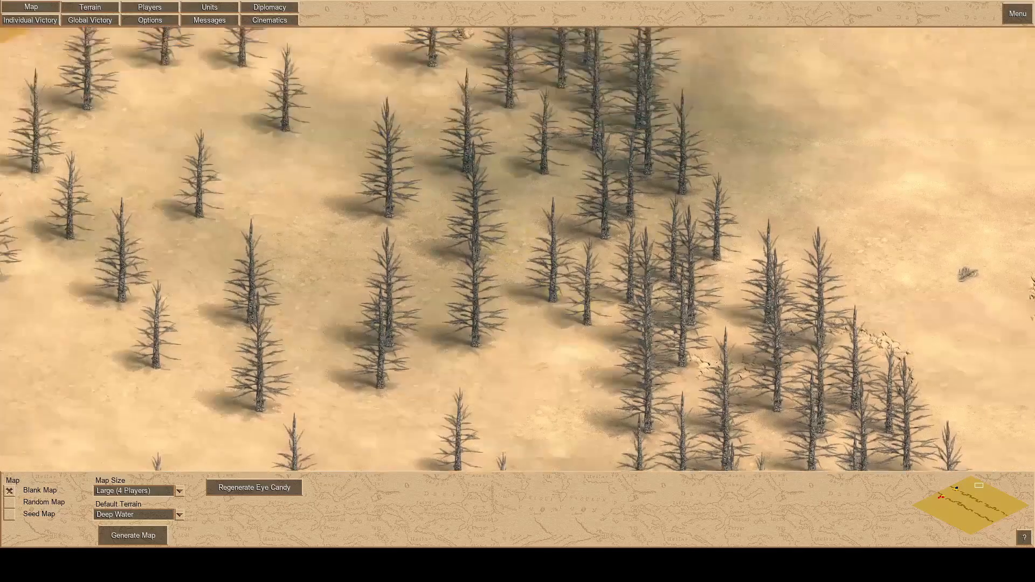
# - Examine the dead tree groups and open desert around the northern corner of the reopened map
pyautogui.press('Up')
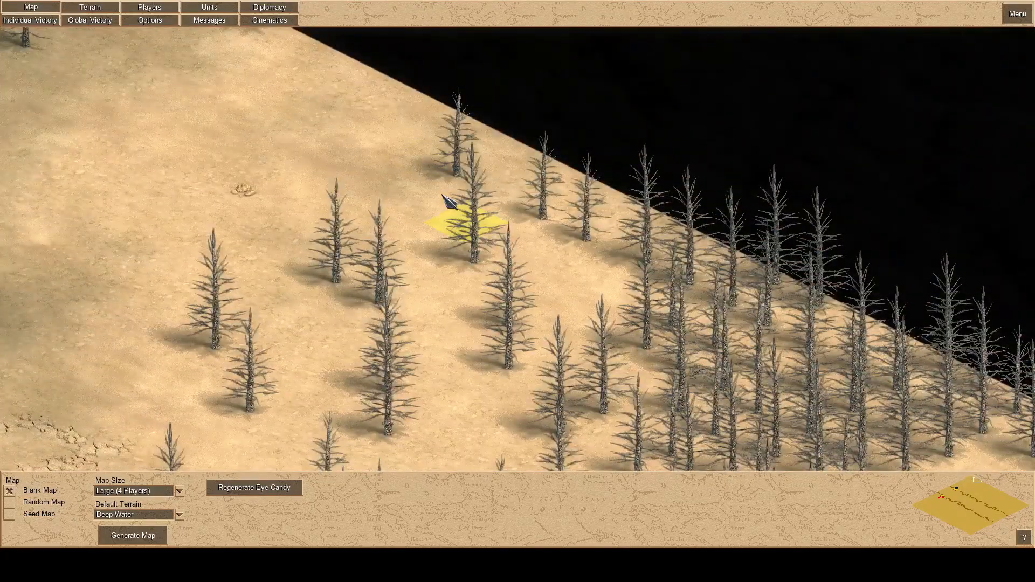
pyautogui.moveTo(2, 1)
pyautogui.moveTo(1034, 581)
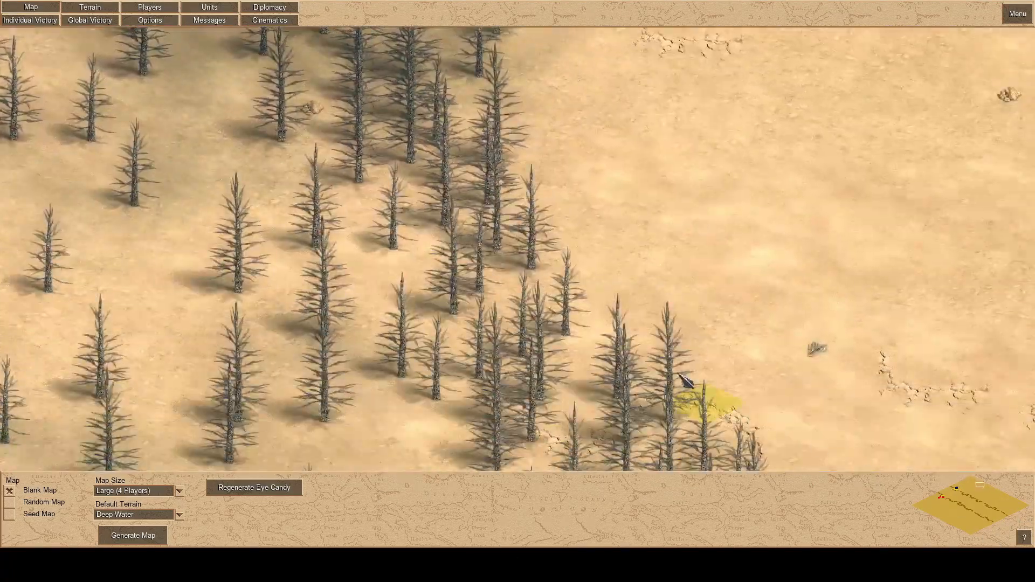
pyautogui.moveTo(1034, 278)
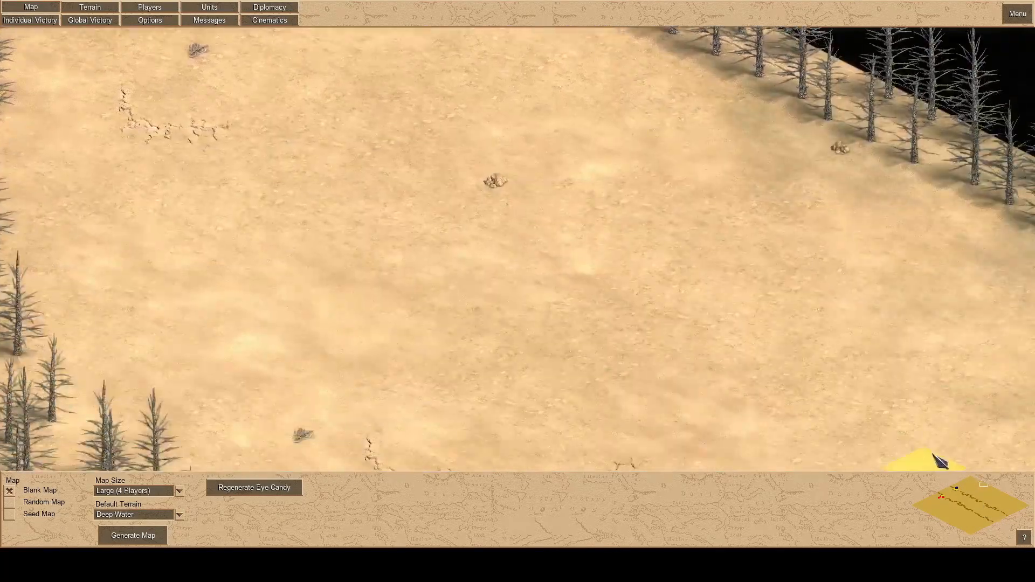
pyautogui.moveTo(1034, 525)
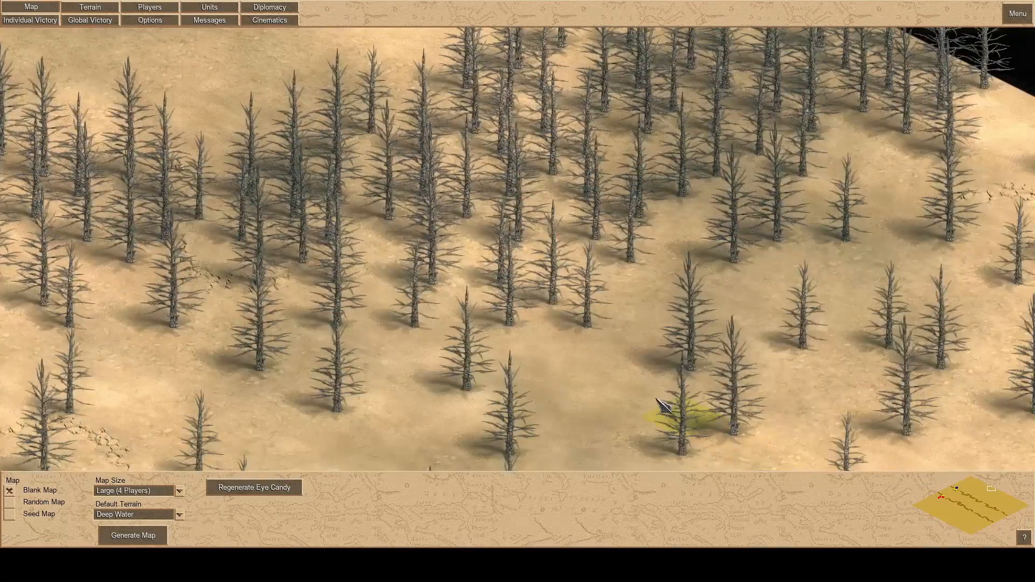
pyautogui.moveTo(1, 434)
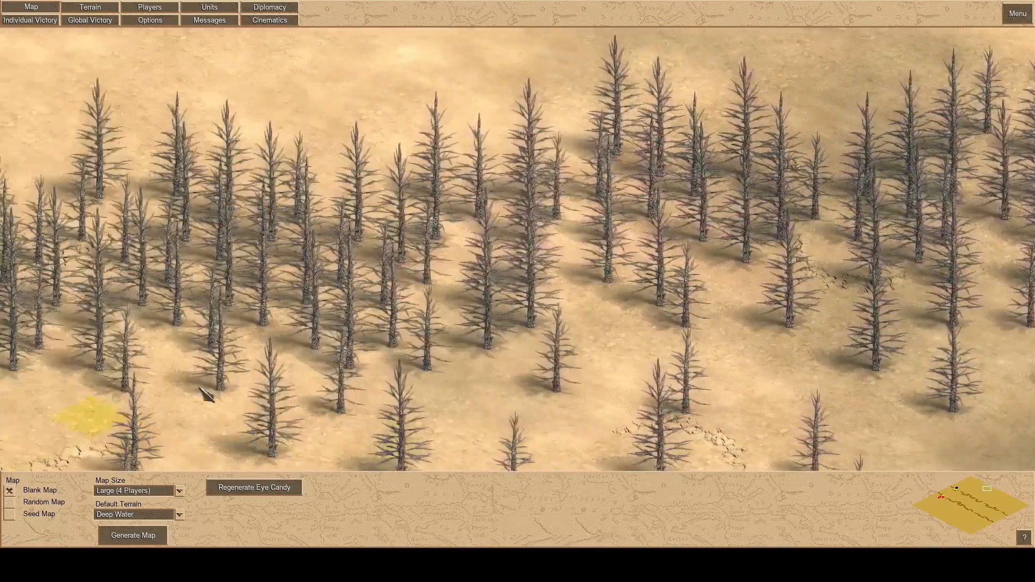
pyautogui.moveTo(2, 393)
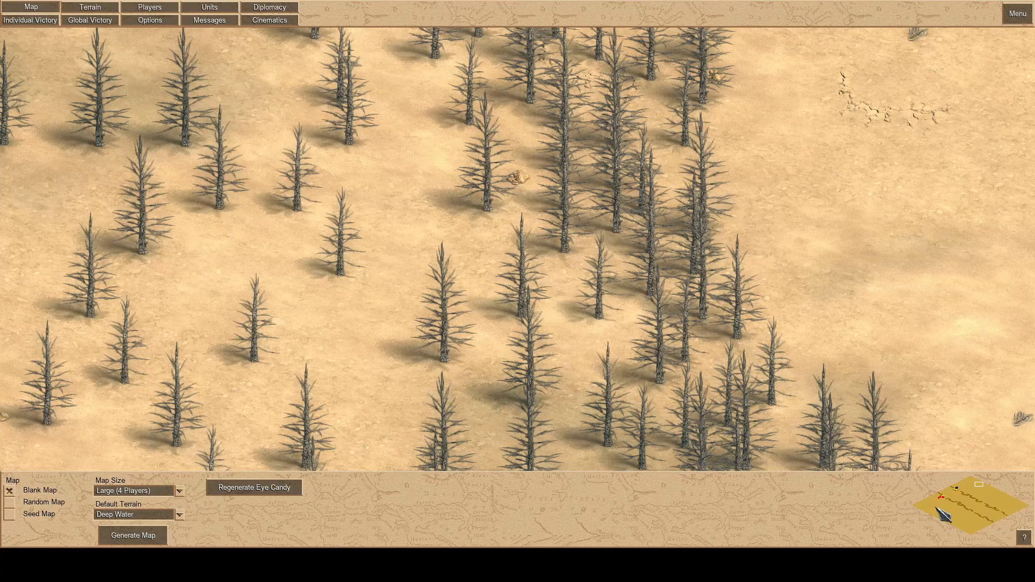
pyautogui.moveTo(917, 581)
pyautogui.moveTo(1, 453)
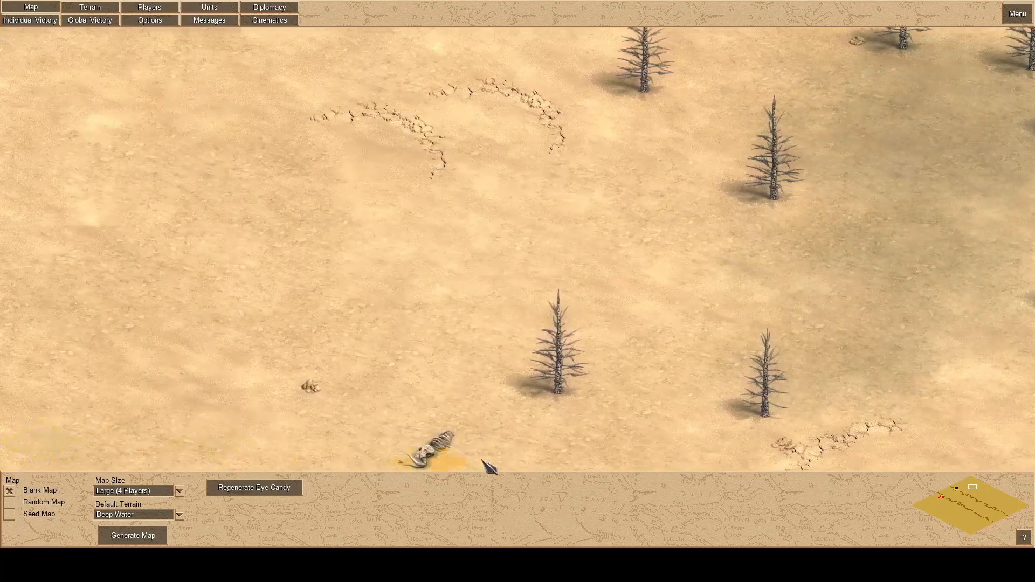
pyautogui.moveTo(523, 581)
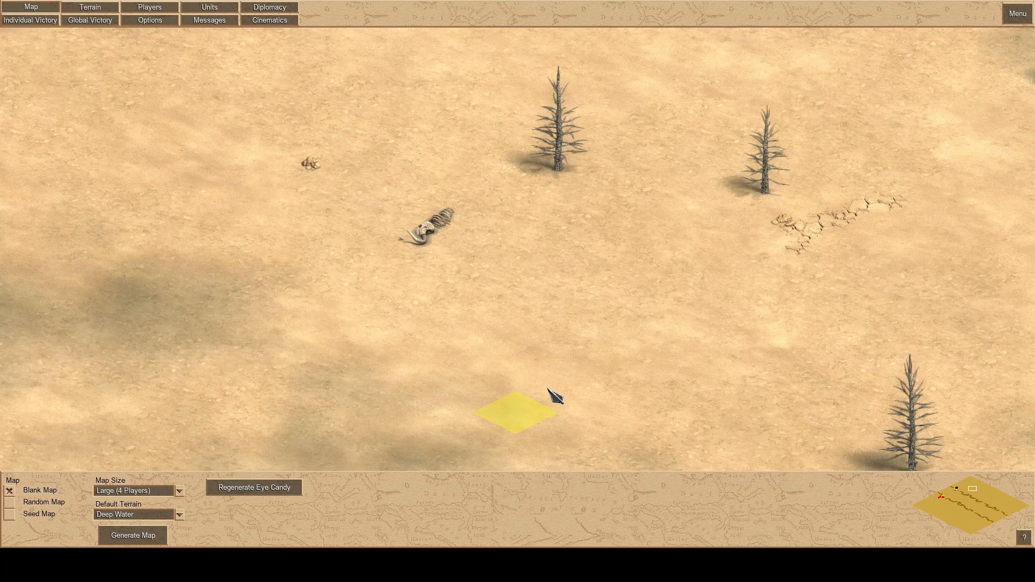
# - Inspect the cliffs near the red player's gold mines and the dead forest along the map's southwestern side
pyautogui.click(953, 502)
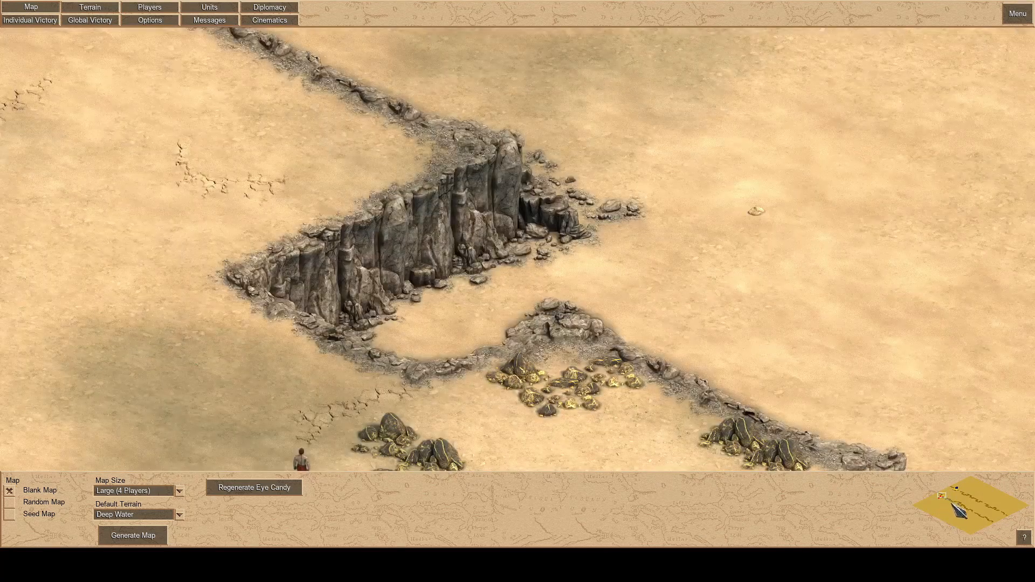
pyautogui.moveTo(957, 548)
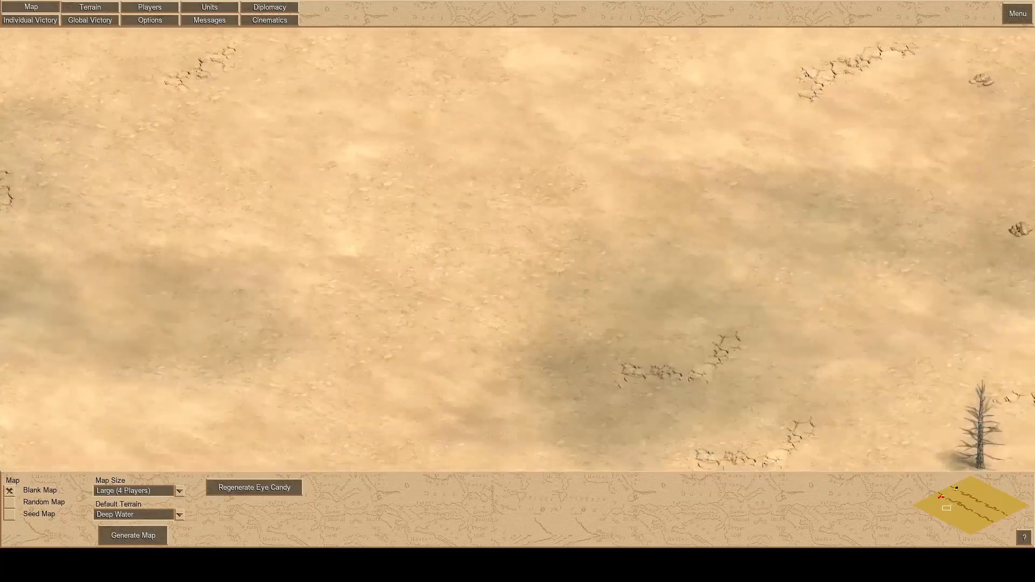
pyautogui.moveTo(1033, 547)
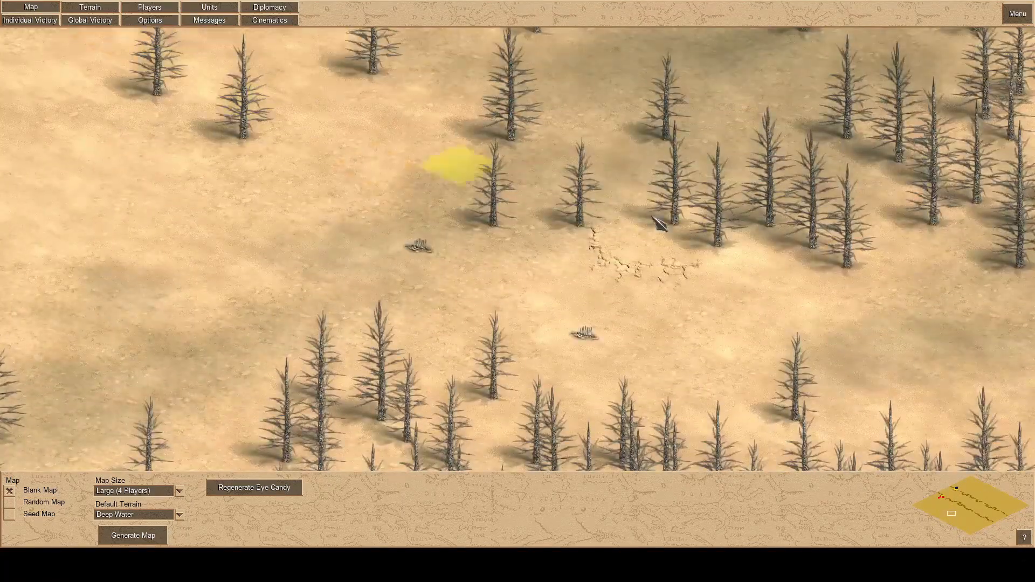
pyautogui.moveTo(1034, 410)
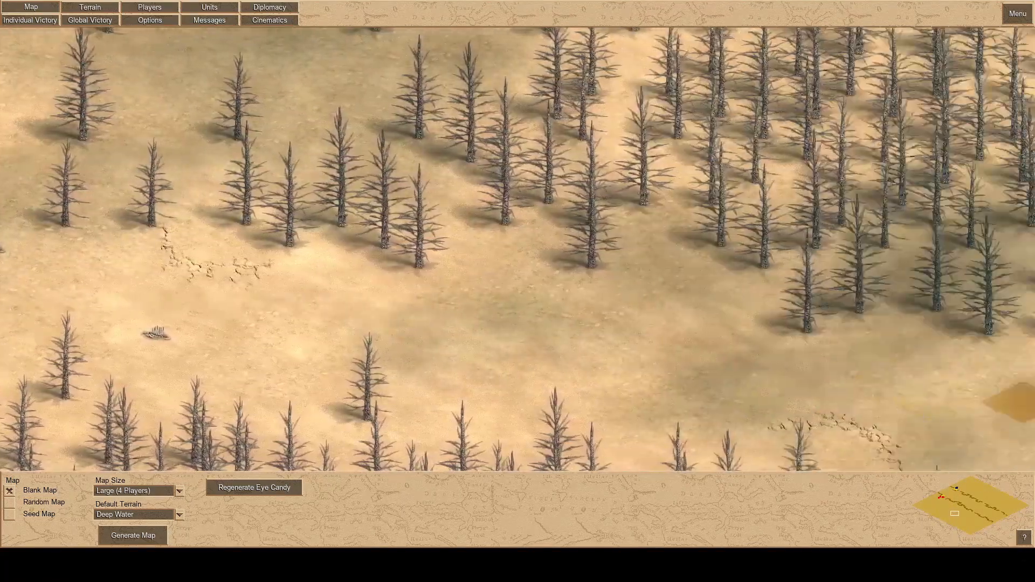
pyautogui.moveTo(544, 1)
pyautogui.moveTo(1034, 191)
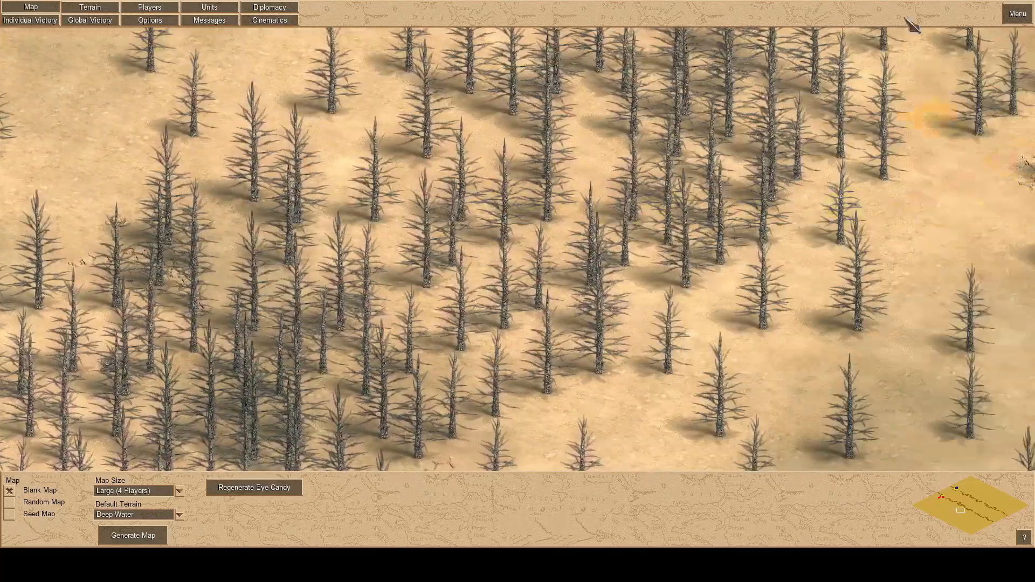
pyautogui.moveTo(933, 1)
pyautogui.moveTo(1034, 146)
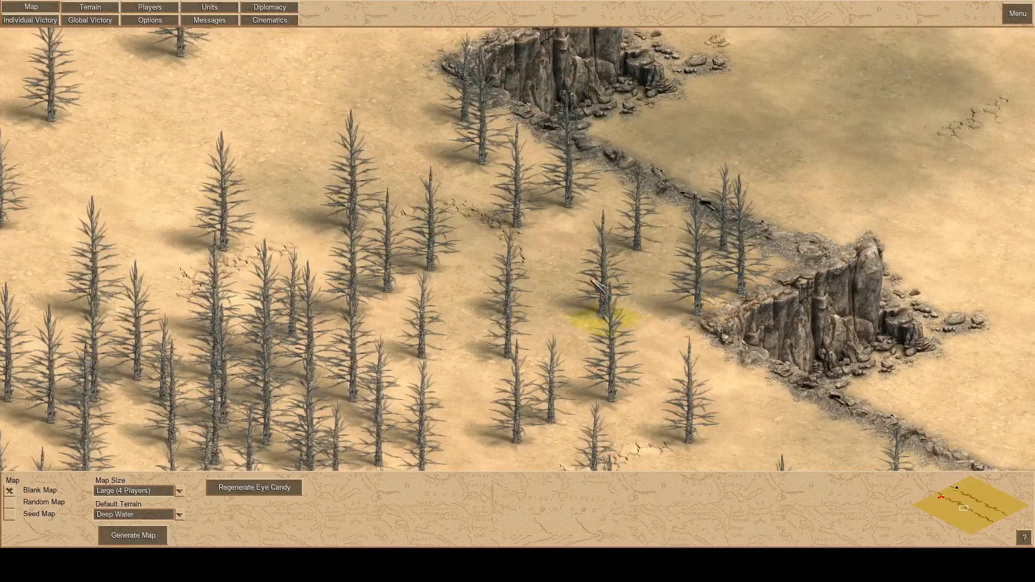
pyautogui.moveTo(377, 581)
pyautogui.moveTo(0, 302)
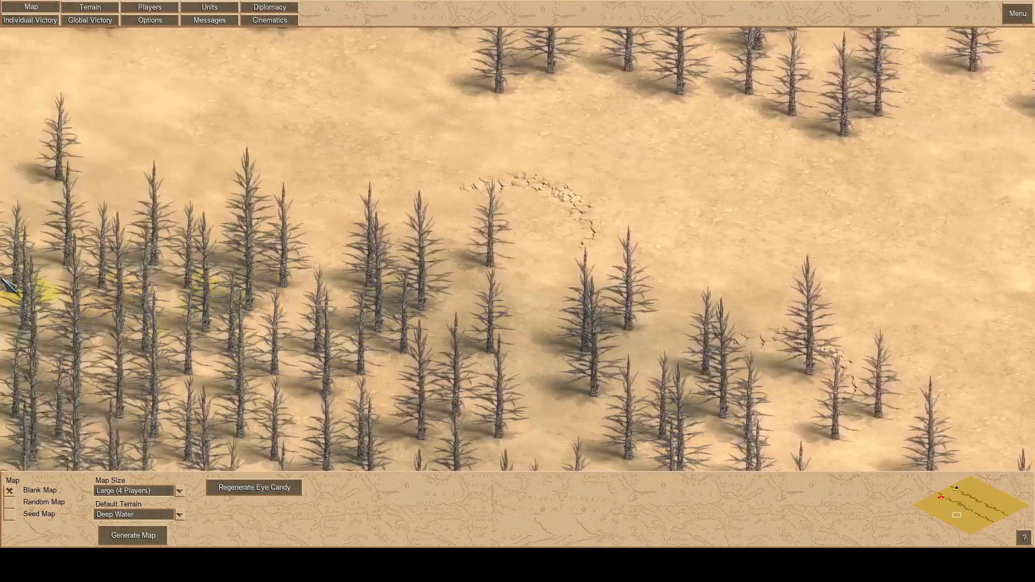
pyautogui.moveTo(1, 1)
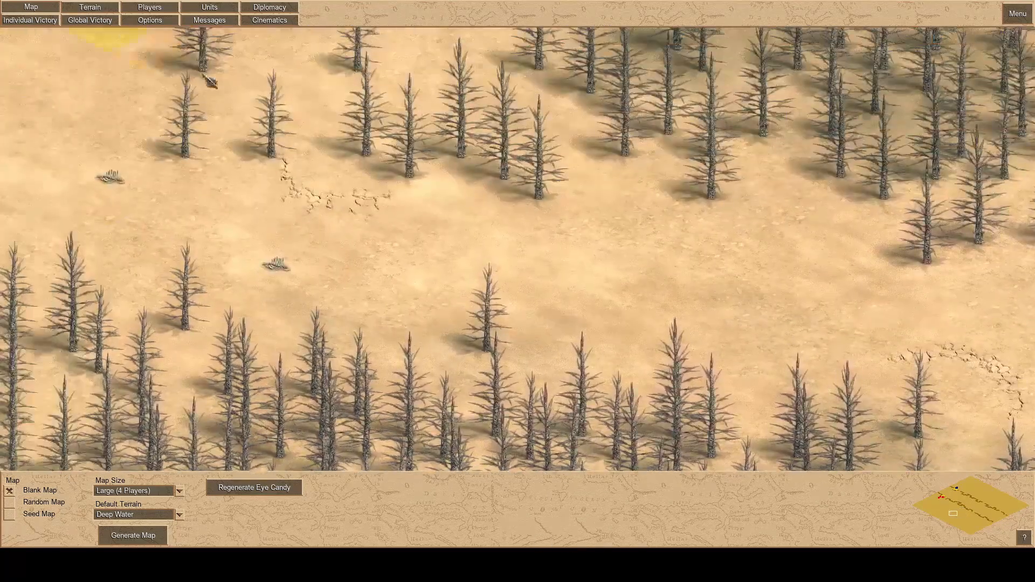
pyautogui.moveTo(0, 264)
pyautogui.moveTo(1034, 267)
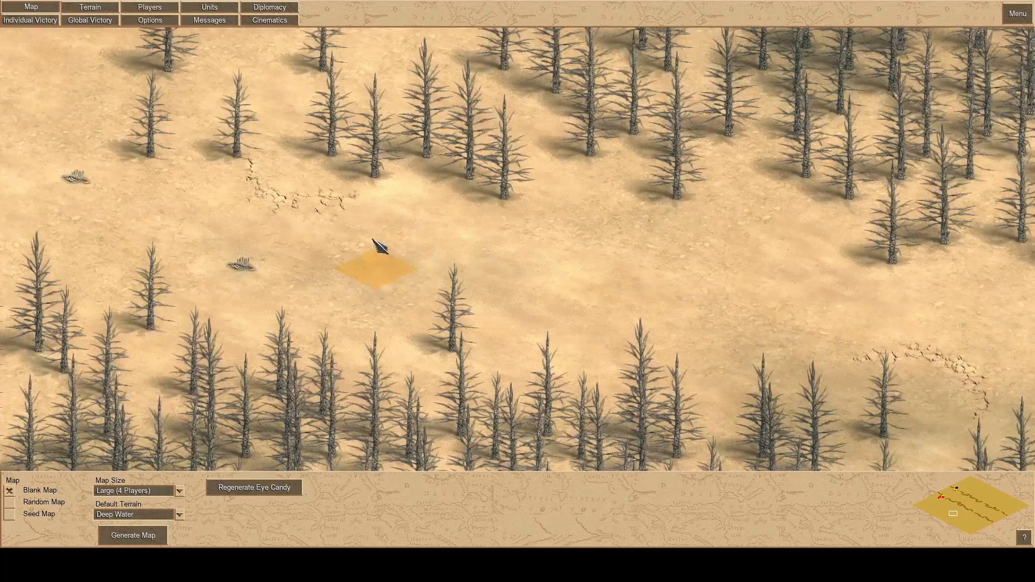
pyautogui.moveTo(1034, 337)
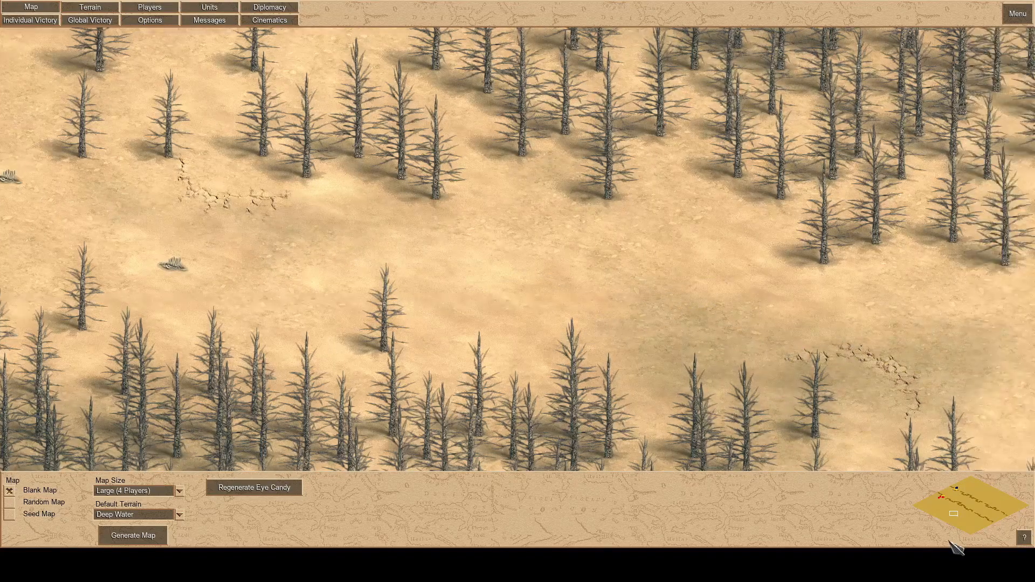
# - Compare the red player's base, the southern and eastern desert, and the gap through the southwestern dead forest
pyautogui.click(945, 502)
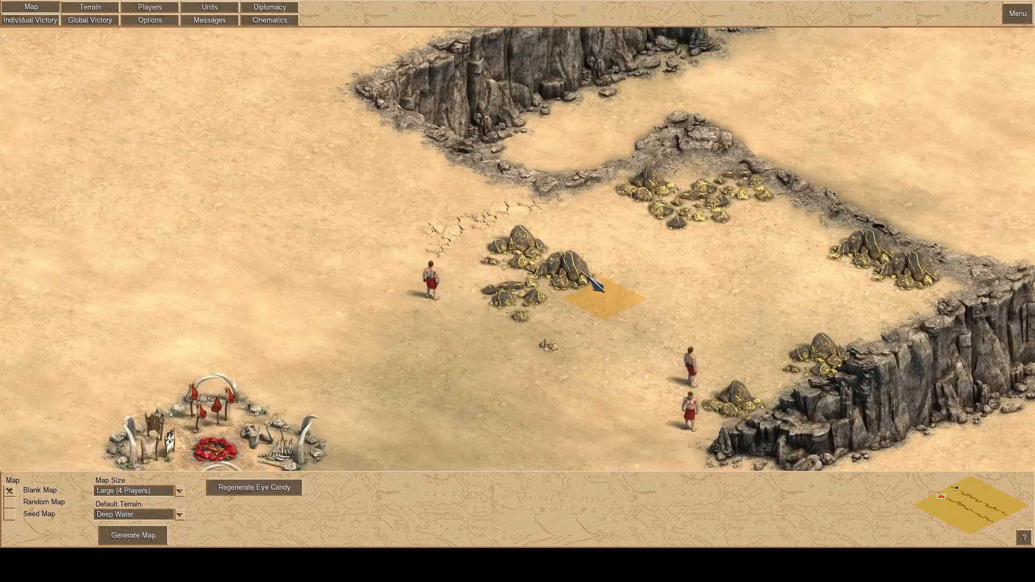
pyautogui.click(982, 523)
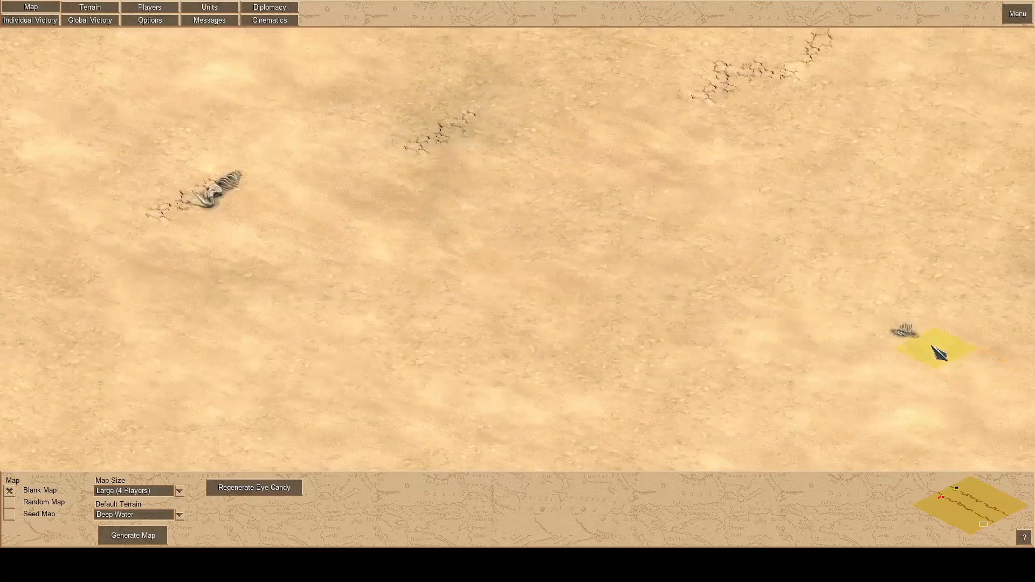
pyautogui.click(1007, 513)
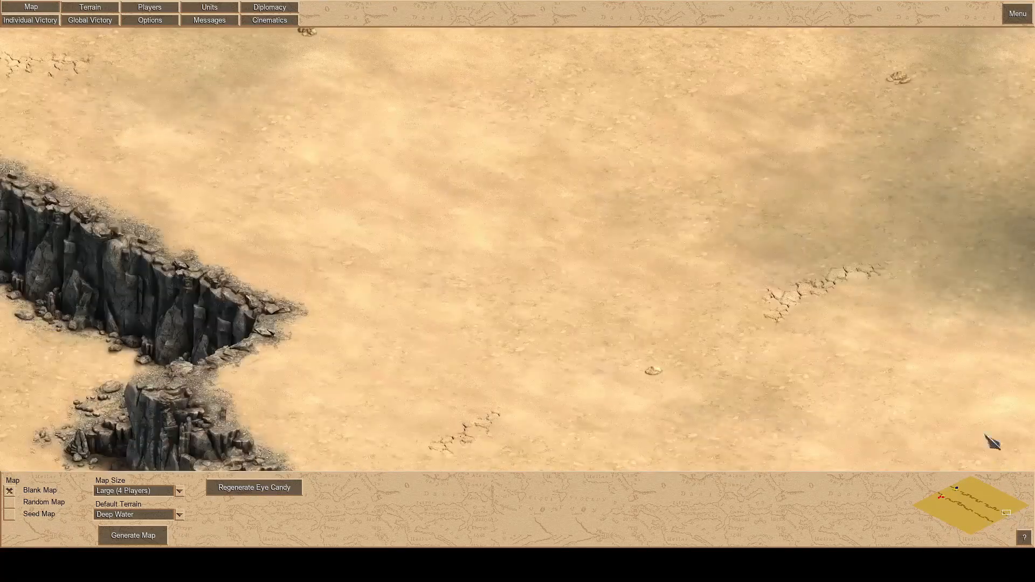
pyautogui.click(956, 486)
pyautogui.click(951, 512)
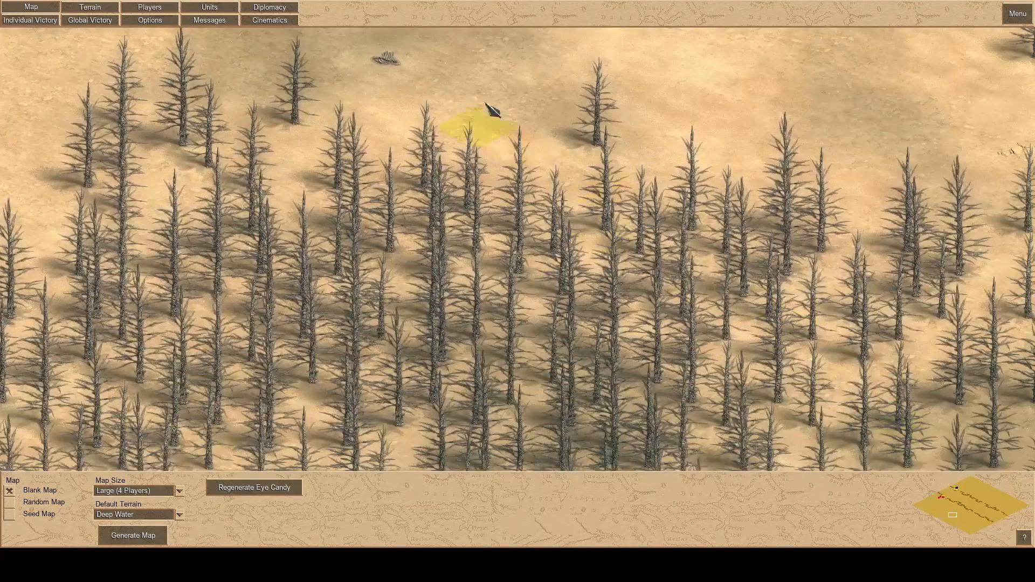
pyautogui.moveTo(488, 1)
pyautogui.moveTo(1034, 363)
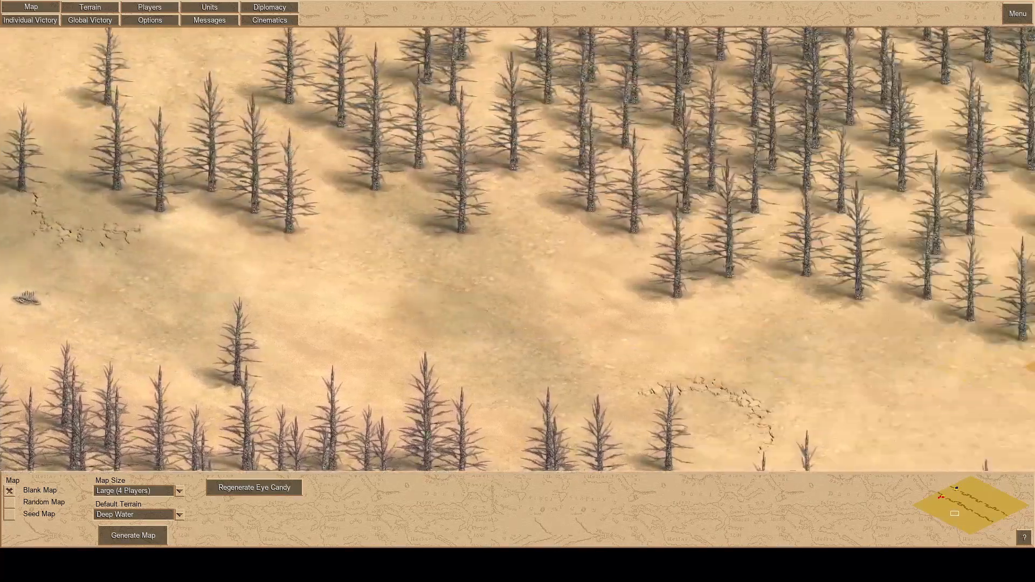
pyautogui.moveTo(1034, 547)
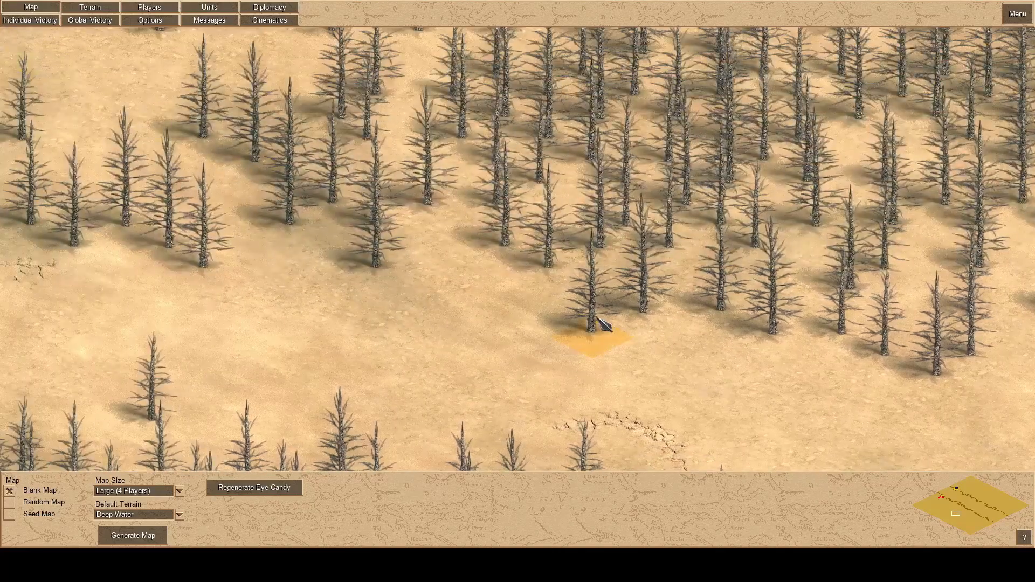
pyautogui.moveTo(1, 414)
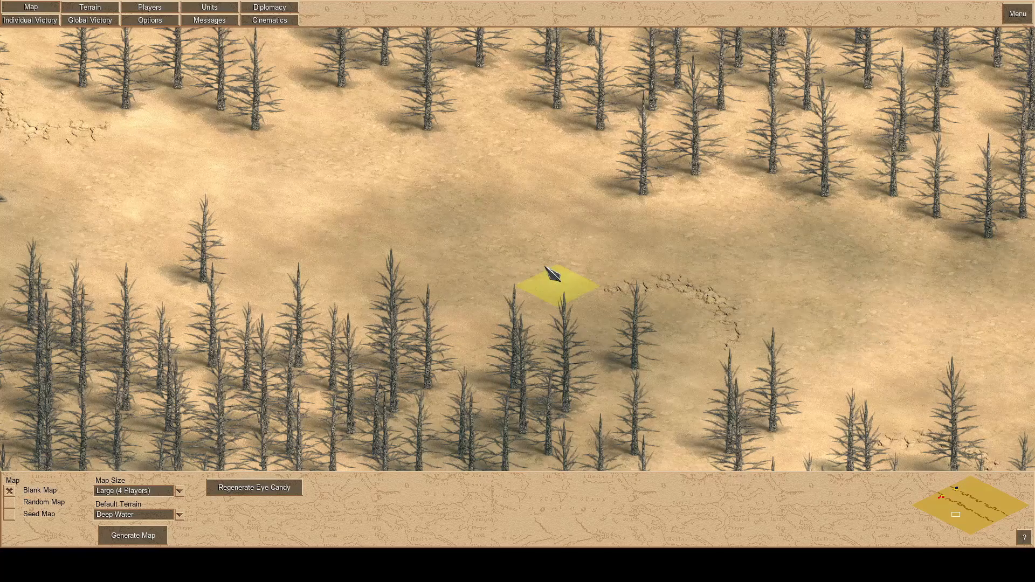
# - Inspect the scattered dead trees in the northern desert and the cliffs, gold mines and camp around the blue player's start
pyautogui.click(981, 502)
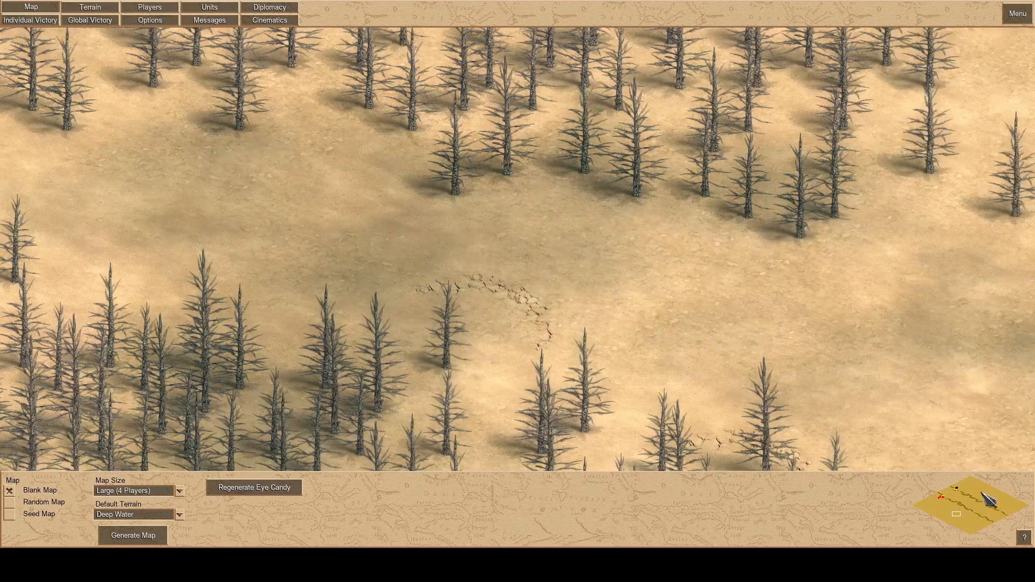
pyautogui.click(983, 493)
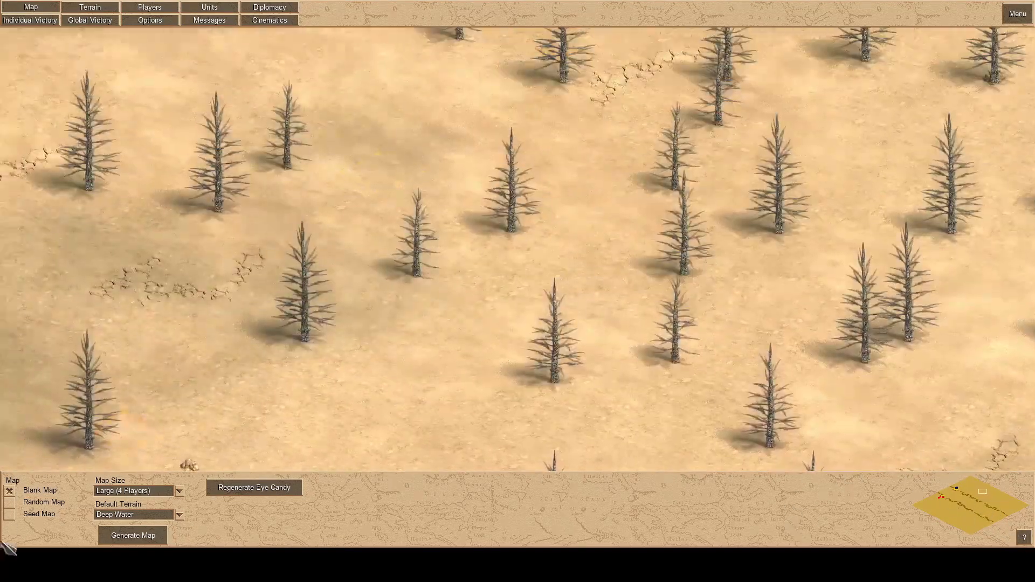
pyautogui.moveTo(1, 521)
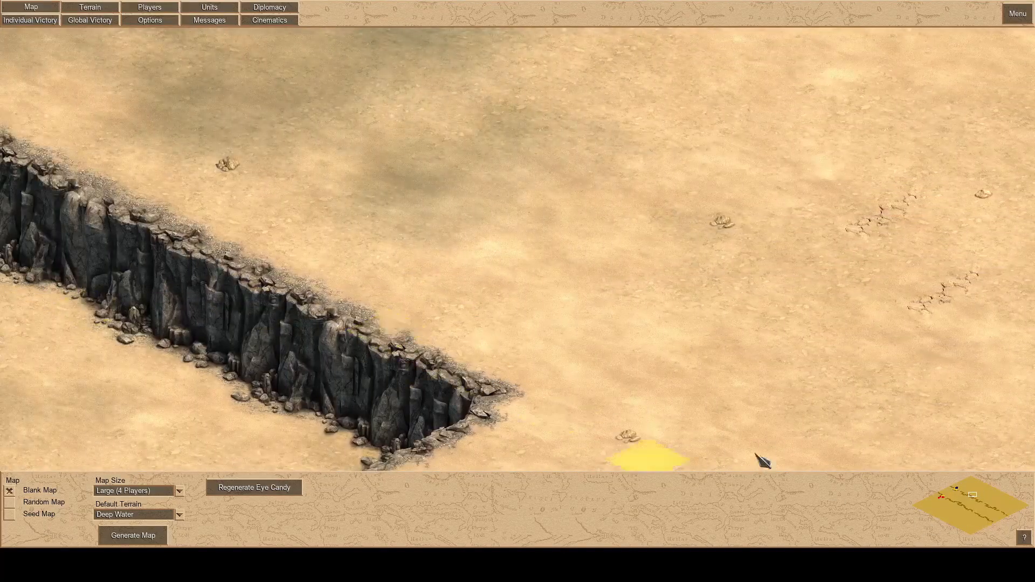
pyautogui.click(955, 489)
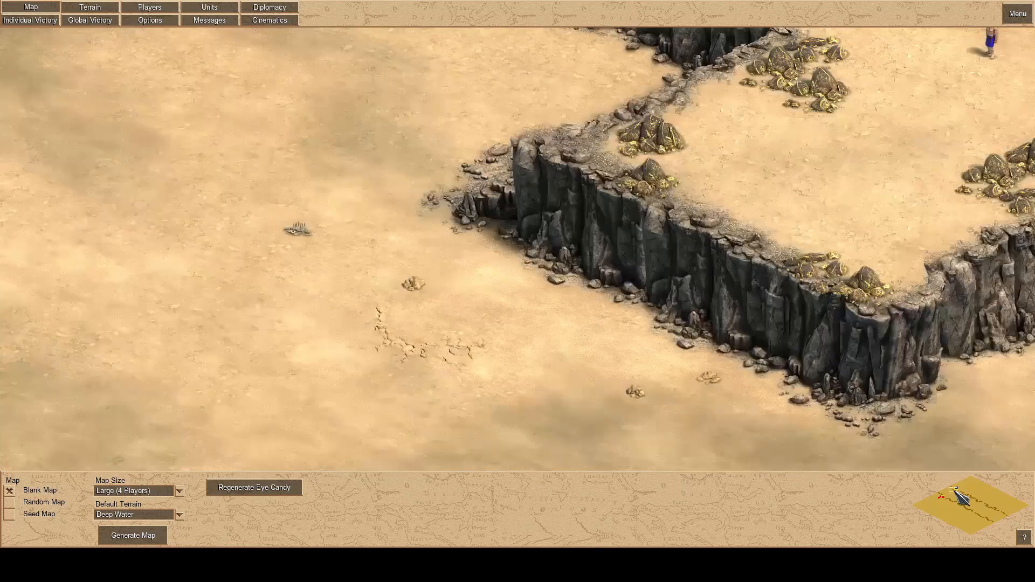
pyautogui.click(956, 488)
pyautogui.press('Down')
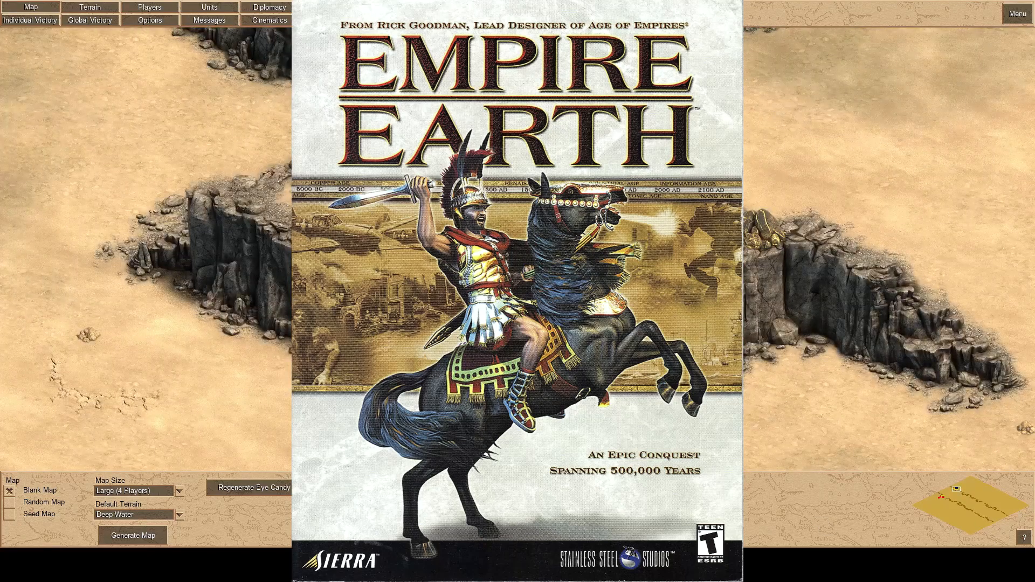
pyautogui.press('Up')
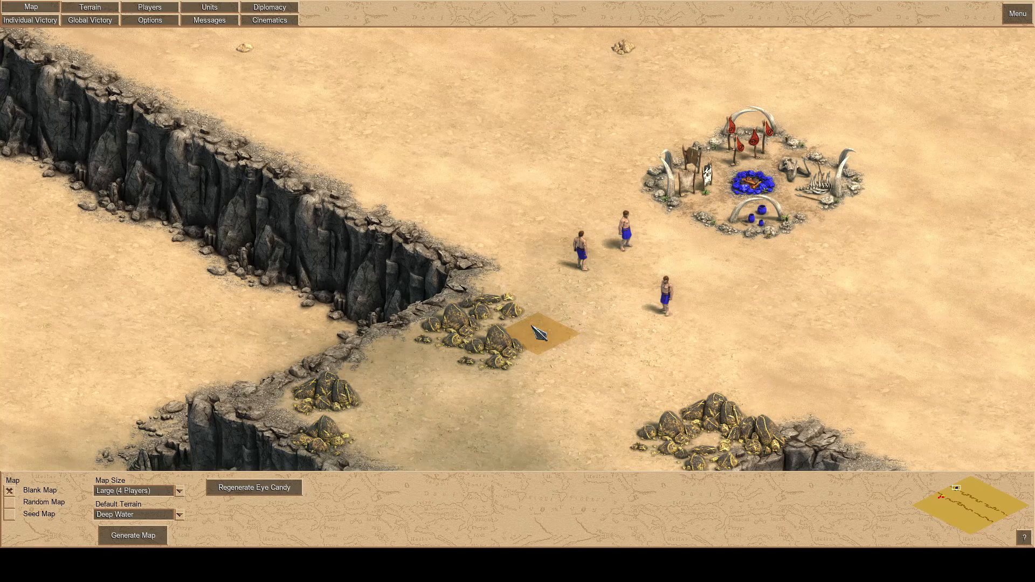
pyautogui.press('Right')
pyautogui.press('Up')
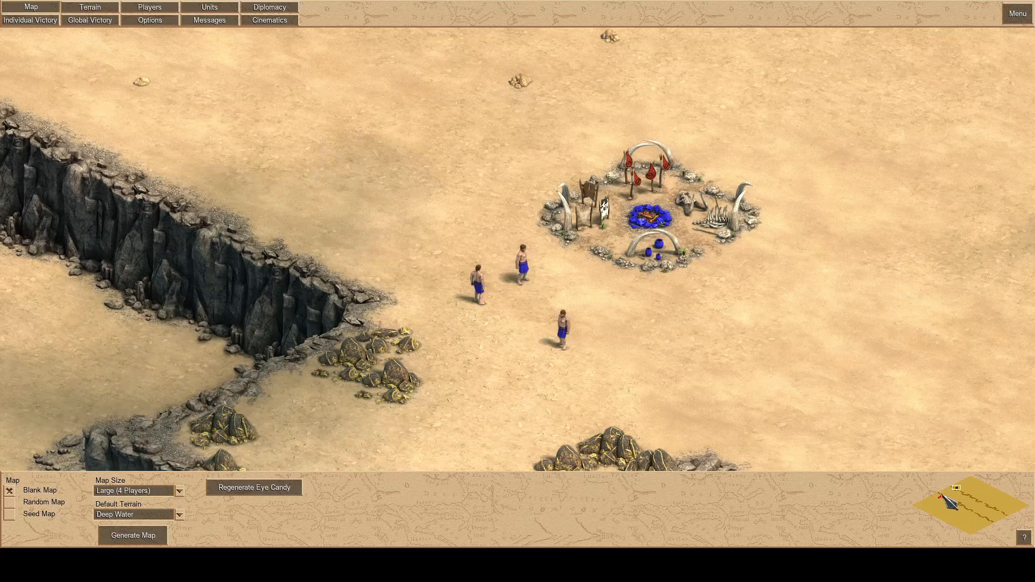
# - Compare the red player's town center, villagers and cliffside gold mines with the blue player's starting area
pyautogui.click(942, 495)
pyautogui.press('Down')
pyautogui.press('Down')
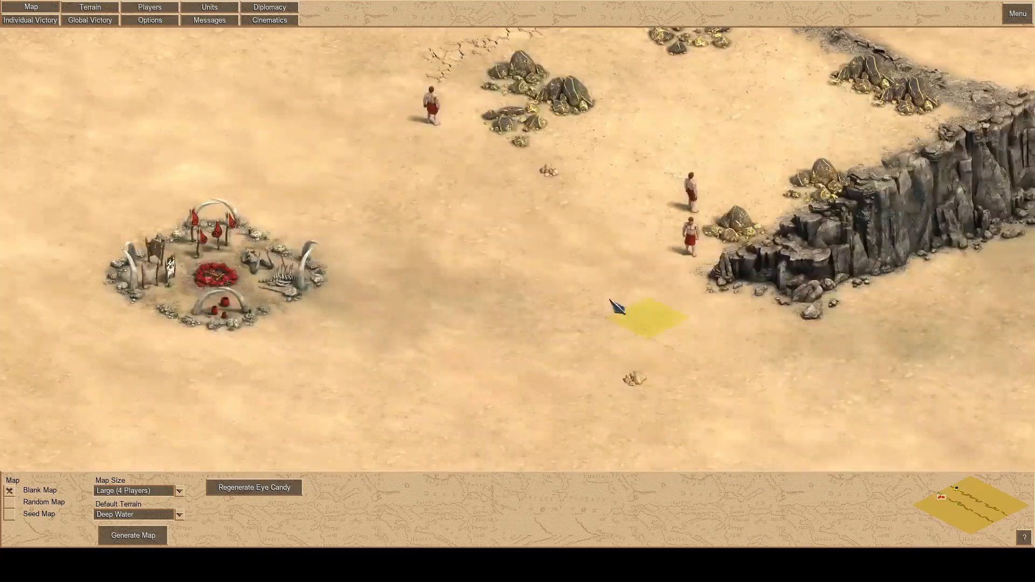
pyautogui.press('Up')
pyautogui.press('Down')
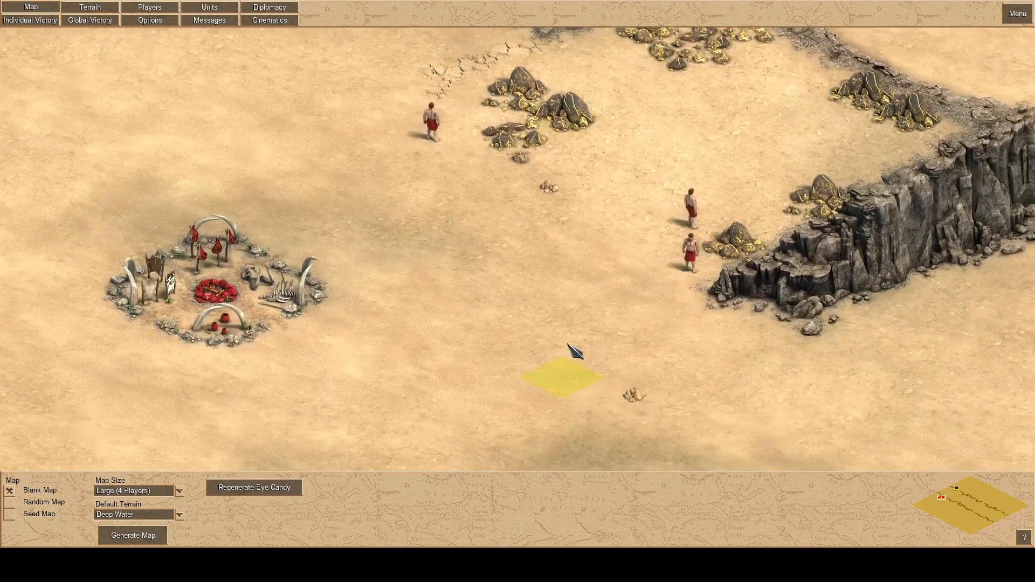
pyautogui.press('Up')
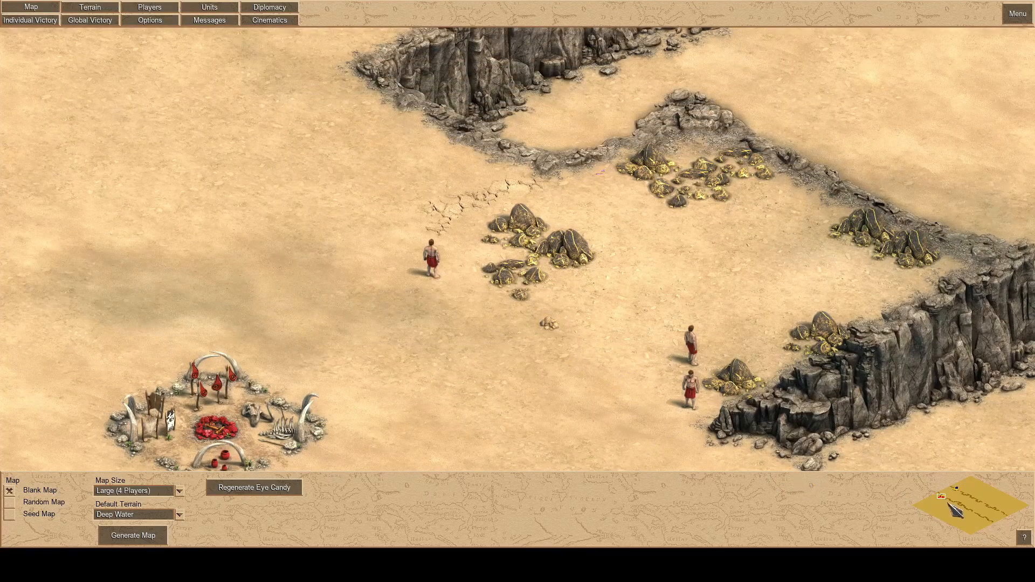
pyautogui.click(950, 487)
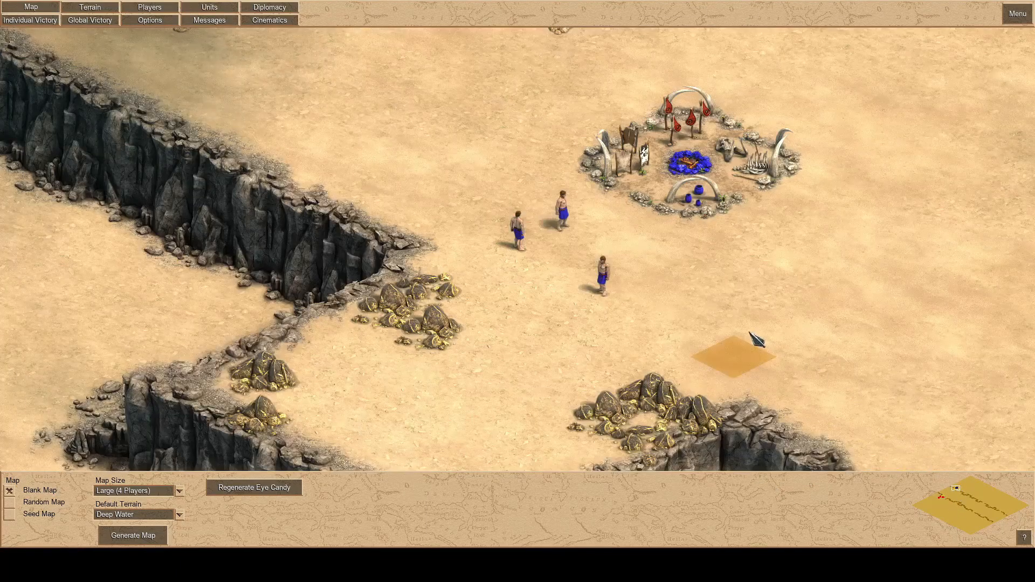
pyautogui.press('Right')
# - Quit to the main menu and open the canyon scenario version with gazelles in the editor
pyautogui.click(1019, 15)
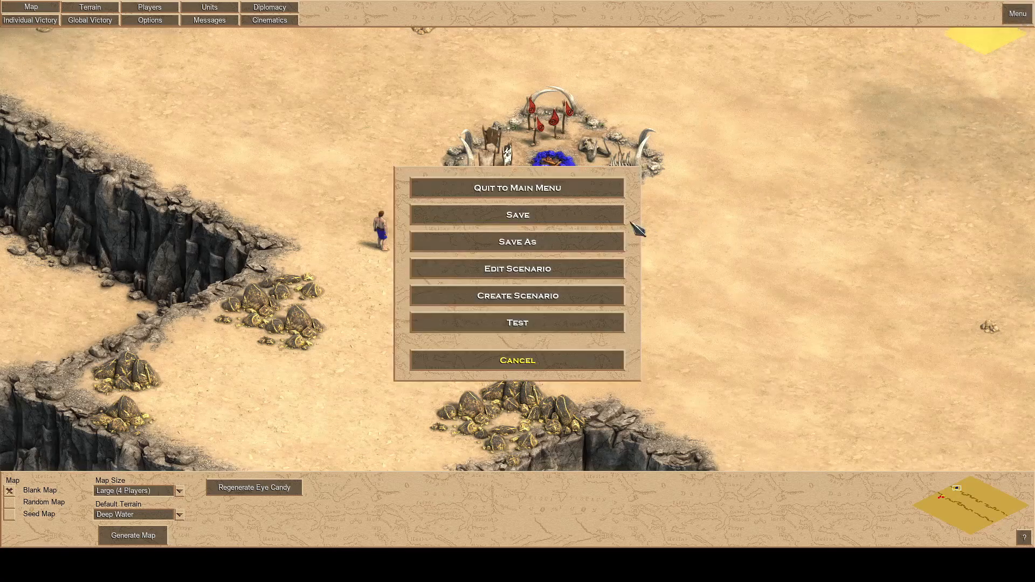
pyautogui.click(505, 194)
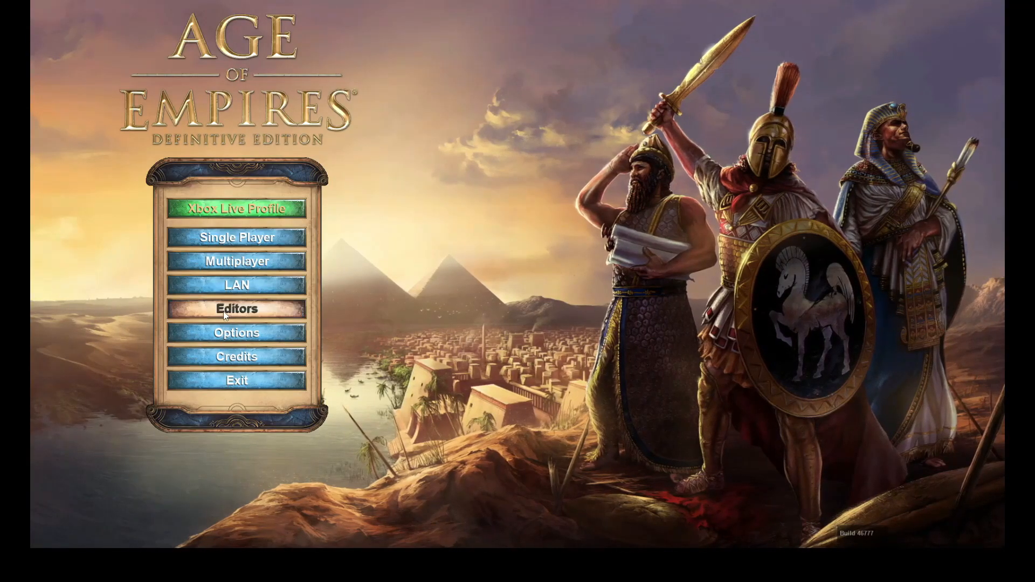
pyautogui.click(238, 308)
pyautogui.click(239, 340)
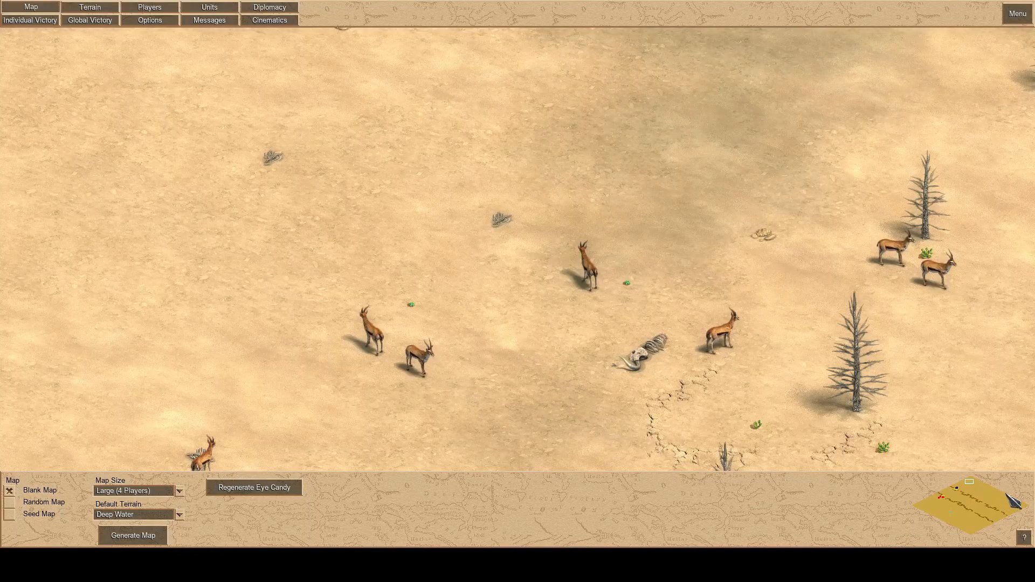
# - Examine the eastern corner, the northern gazelle herd, the blue player's base and the dead trees in the southwest
pyautogui.click(1005, 495)
pyautogui.moveTo(1, 1)
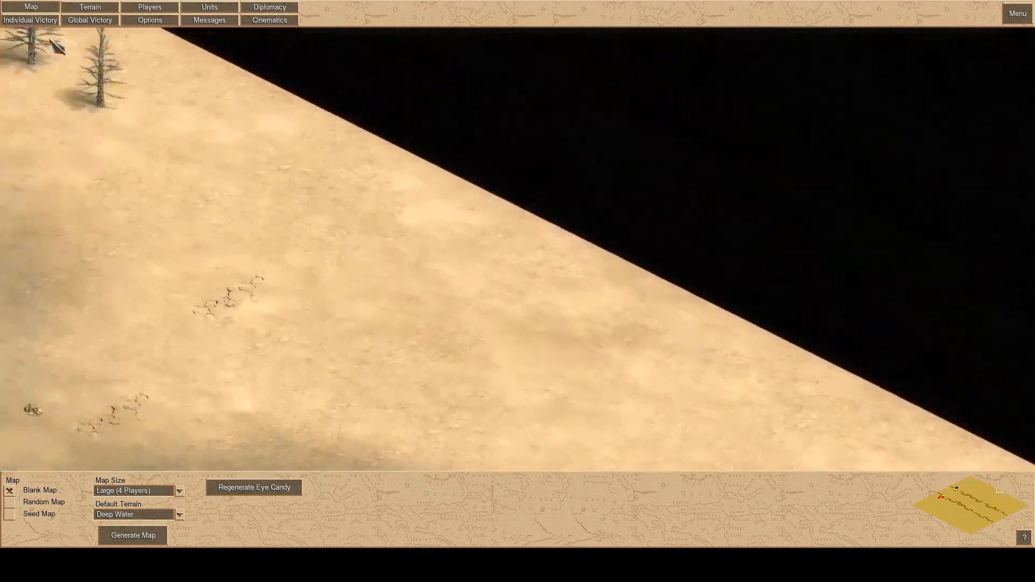
pyautogui.click(973, 480)
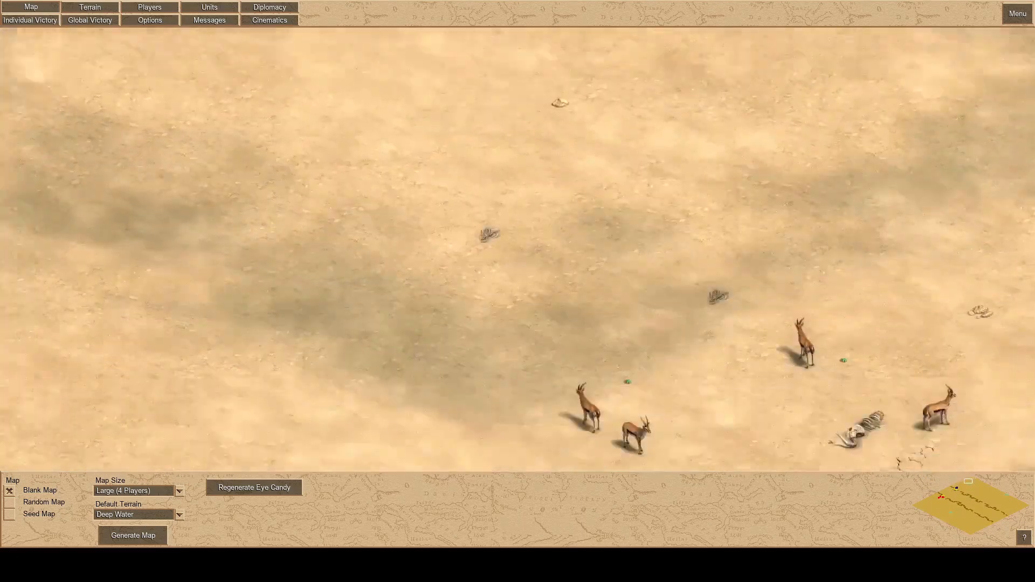
pyautogui.moveTo(969, 481); pyautogui.dragTo(956, 488)
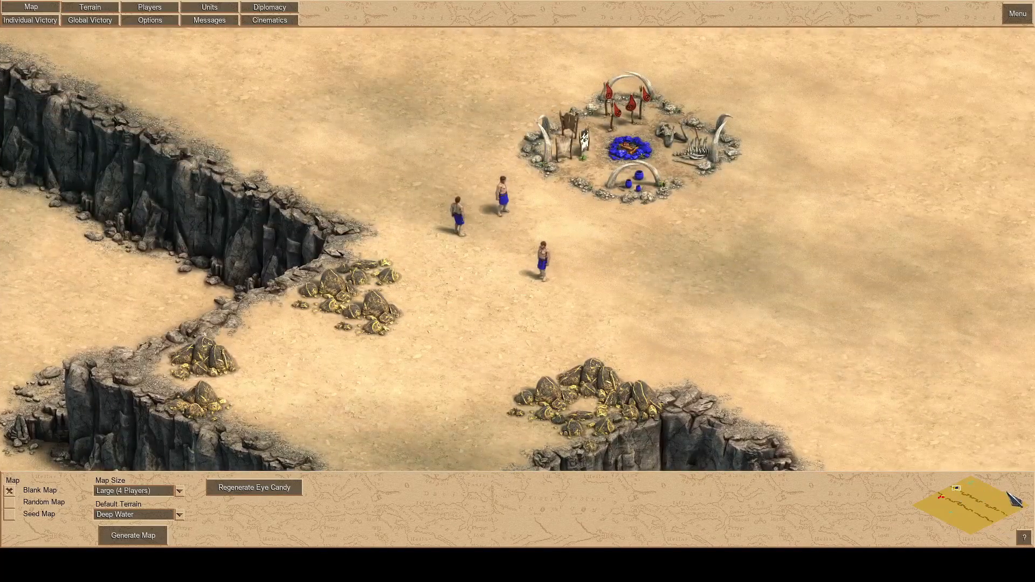
pyautogui.moveTo(1010, 499); pyautogui.dragTo(1007, 495)
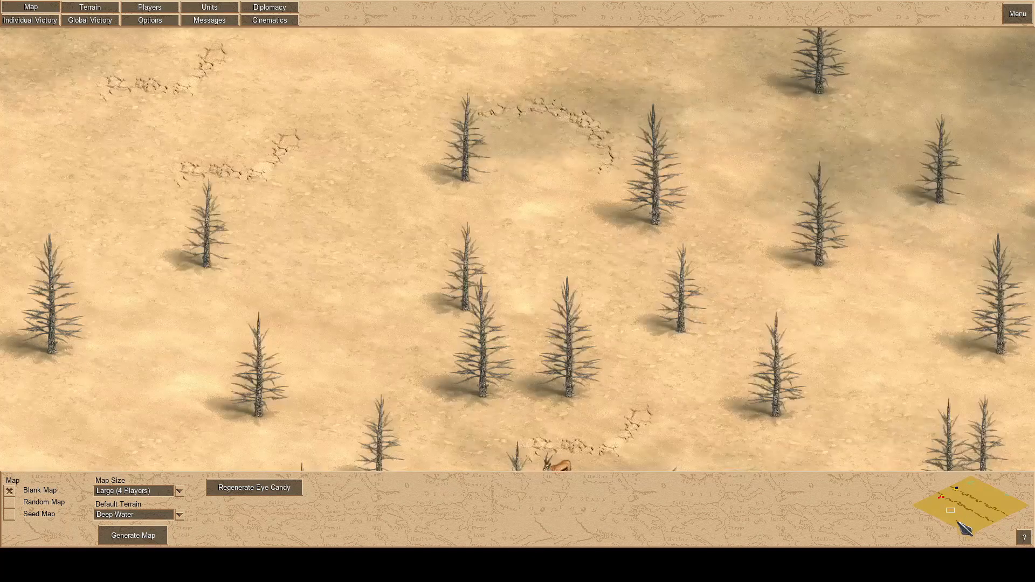
pyautogui.click(953, 516)
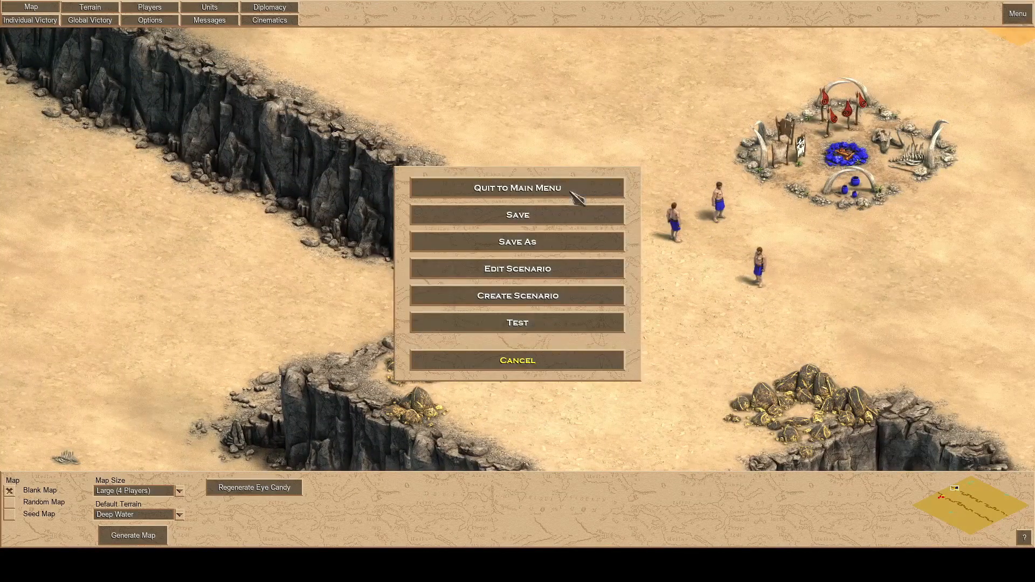
# - Quit to the main menu, open the next canyon scenario version and inspect the stone mines and cliffs along its southeastern side
pyautogui.click(514, 189)
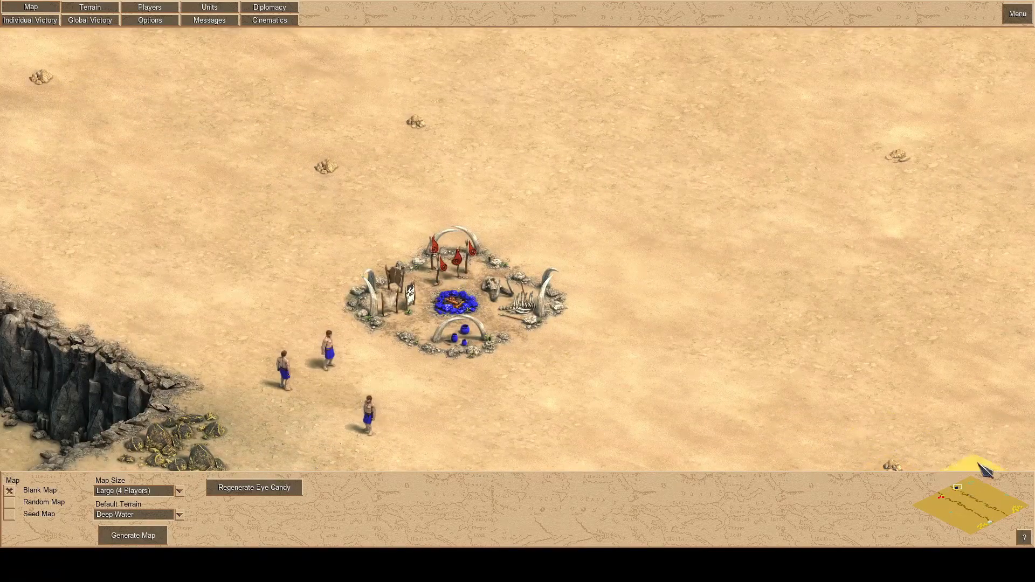
pyautogui.click(991, 523)
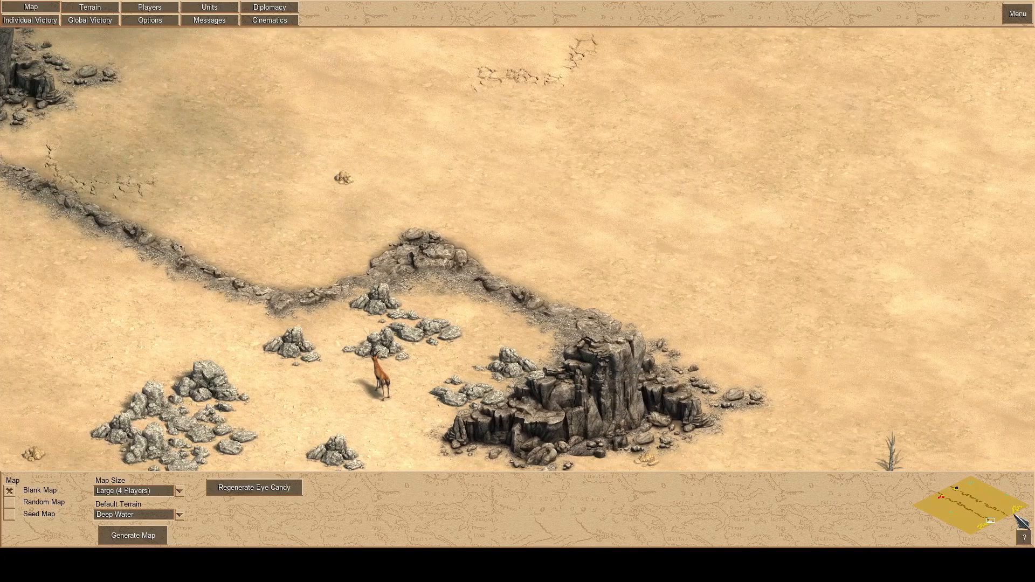
pyautogui.click(1015, 516)
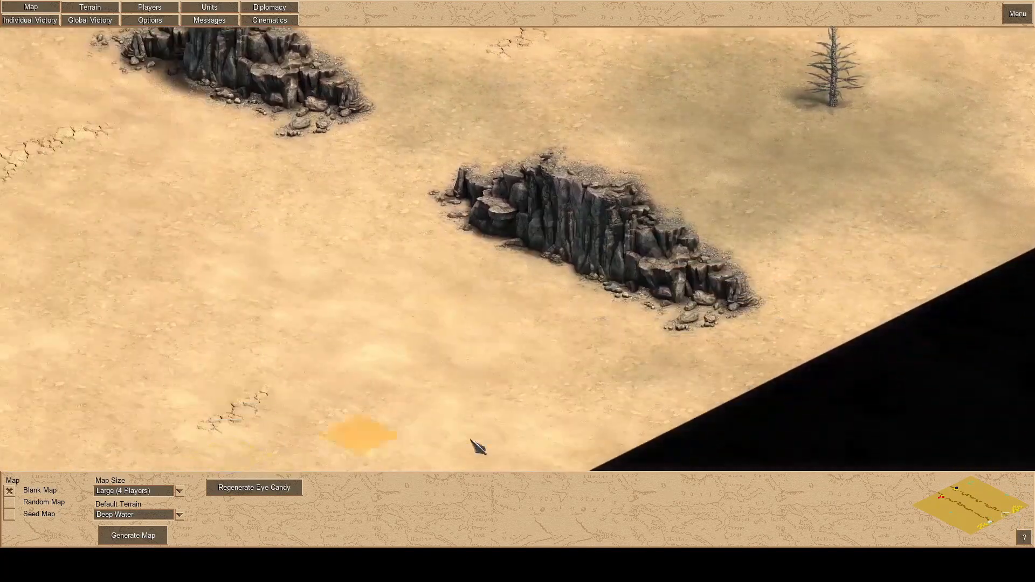
pyautogui.click(986, 521)
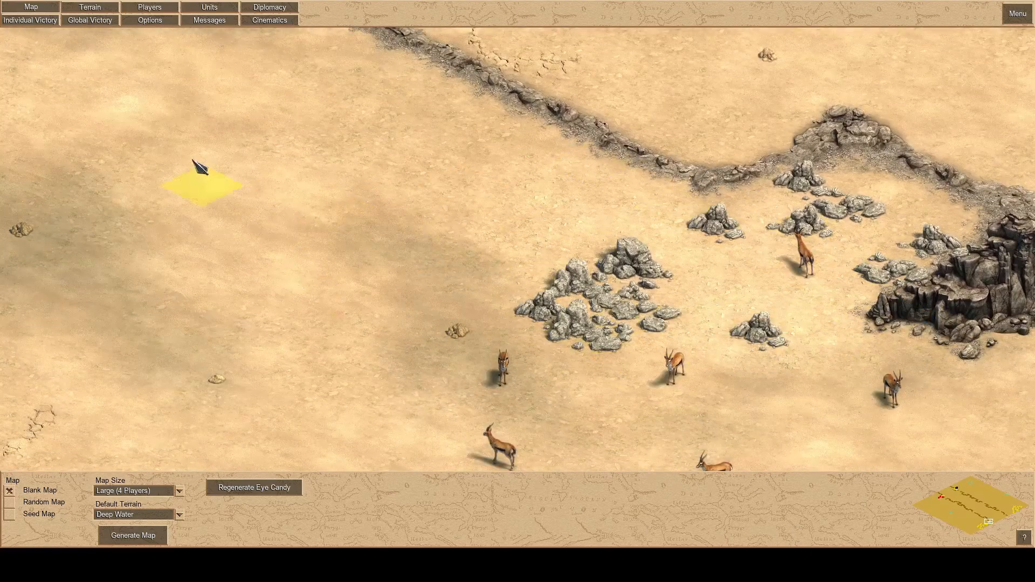
# - Paint Desert Dunes terrain with the Small brush over the sand around the southeastern stone mines and gazelles
pyautogui.click(91, 8)
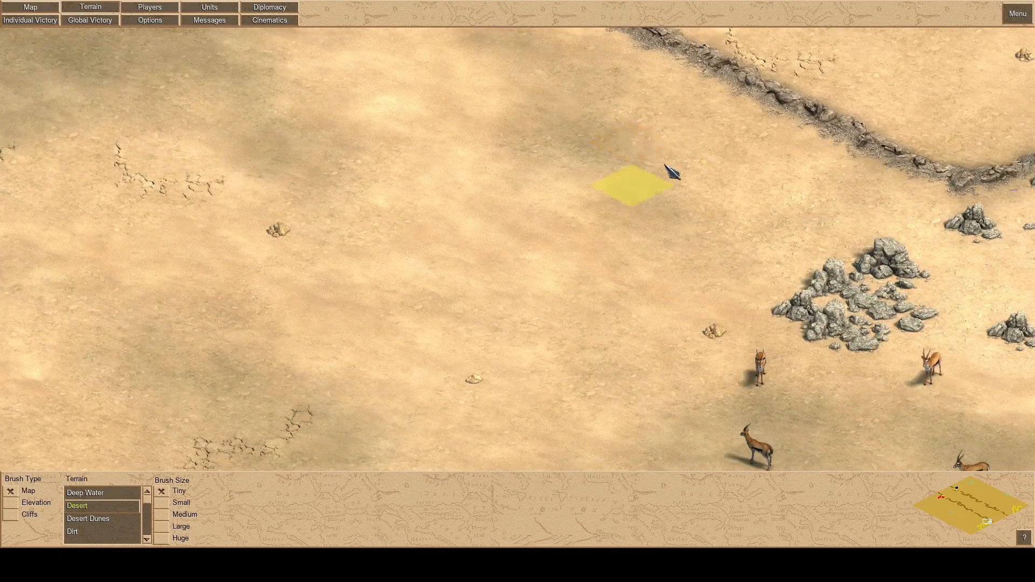
pyautogui.click(162, 503)
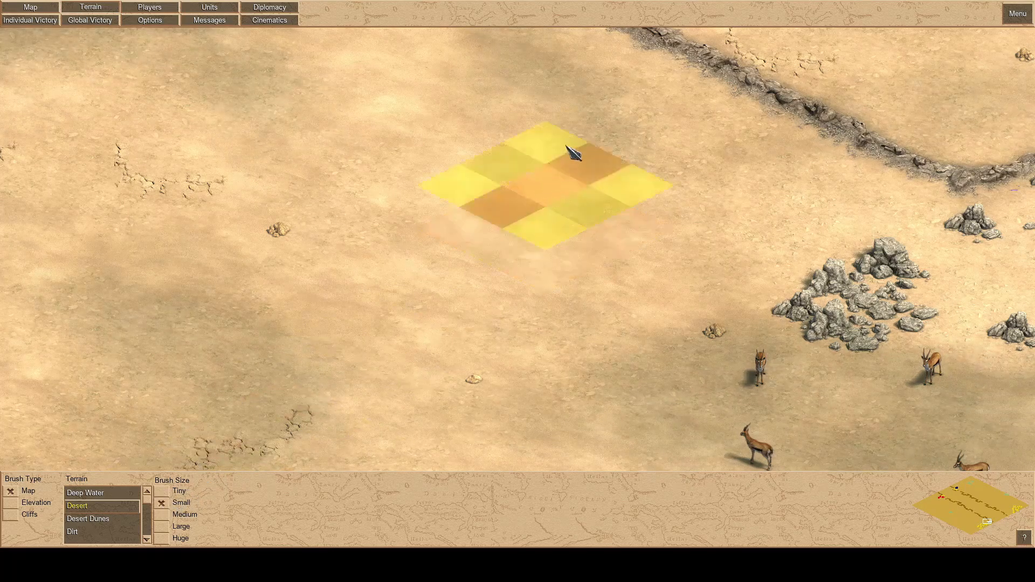
pyautogui.click(742, 174)
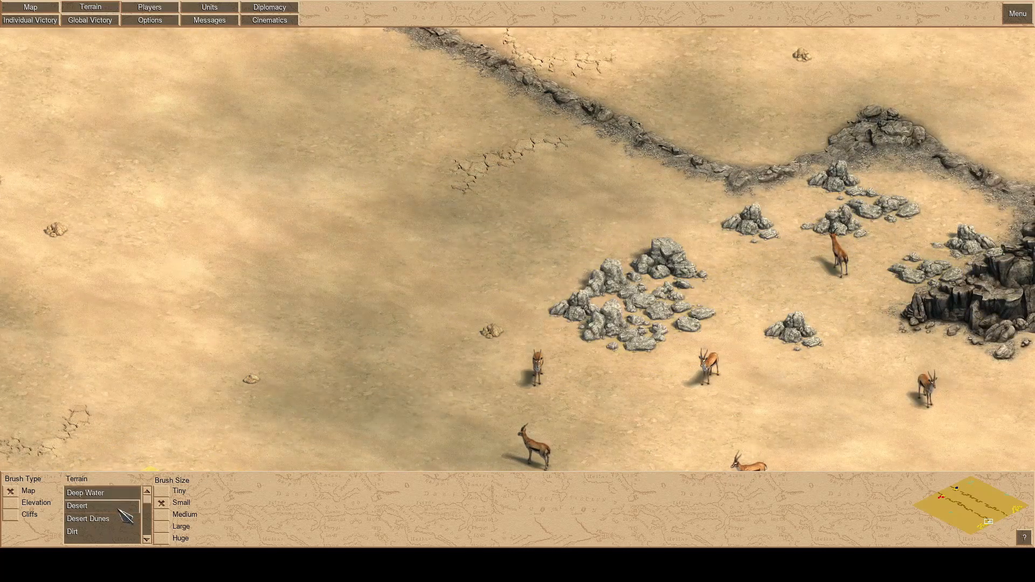
pyautogui.click(97, 518)
pyautogui.moveTo(429, 153)
pyautogui.mouseDown()
pyautogui.moveTo(665, 269)
pyautogui.moveTo(800, 251)
pyautogui.moveTo(760, 314)
pyautogui.moveTo(505, 282)
pyautogui.moveTo(774, 261)
pyautogui.moveTo(887, 182)
pyautogui.moveTo(900, 225)
pyautogui.mouseUp()
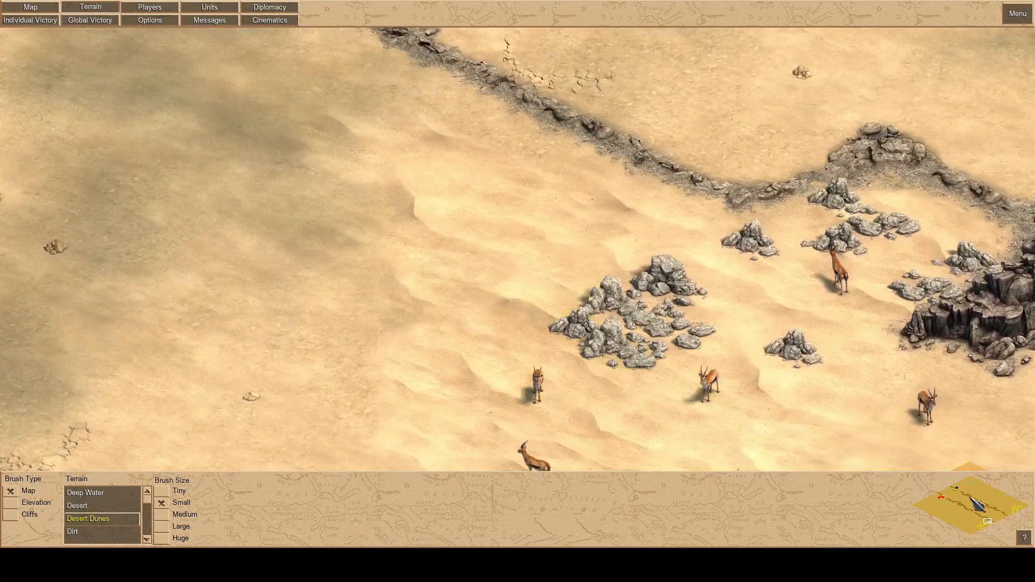
# - Examine the raised dunes, scattered gold mines and lions in the map's eastern corner
pyautogui.moveTo(1010, 505); pyautogui.dragTo(1015, 510)
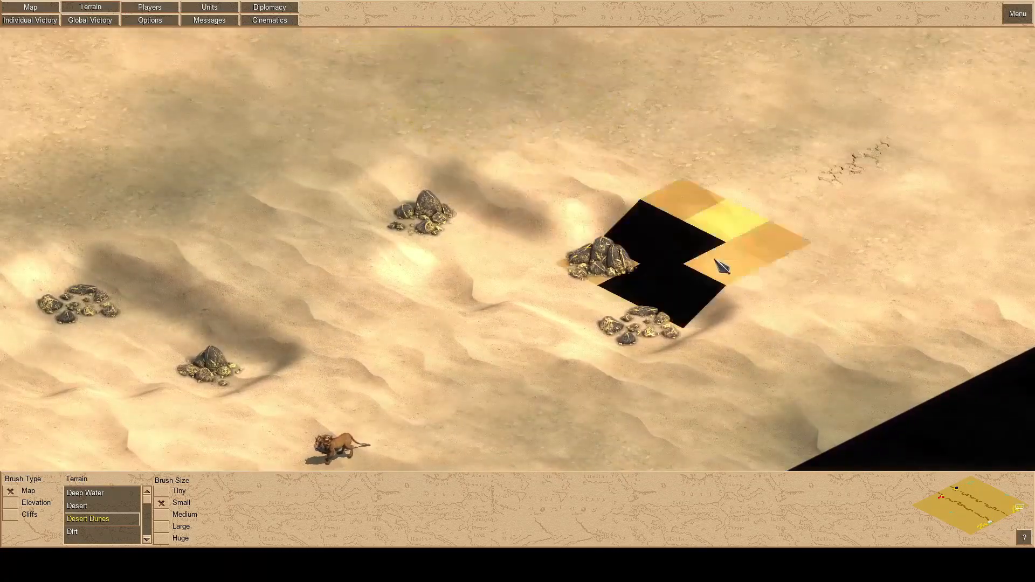
pyautogui.press('Down')
pyautogui.press('Left')
pyautogui.press('Left')
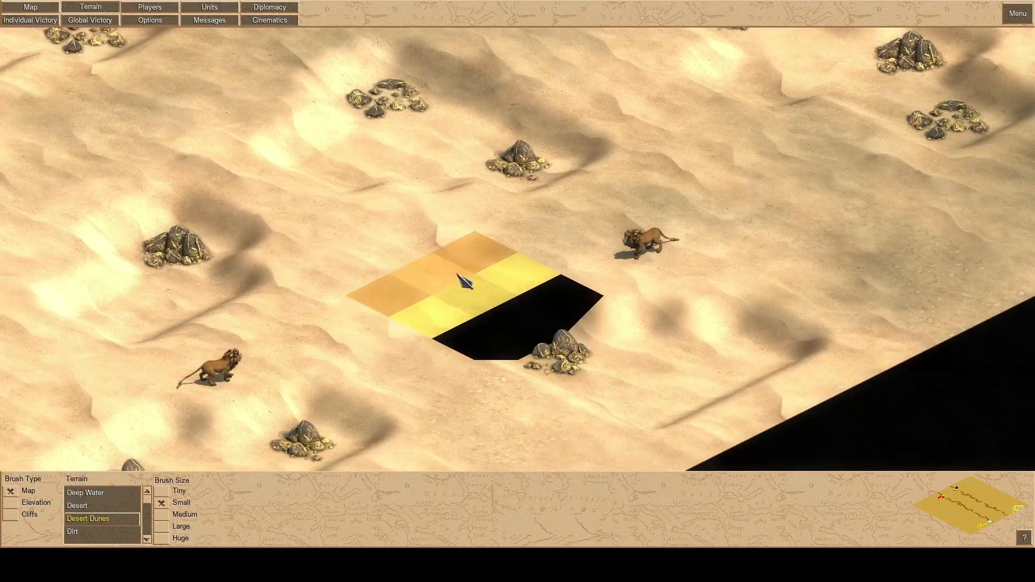
pyautogui.press('Down')
pyautogui.press('Left')
pyautogui.press('Left')
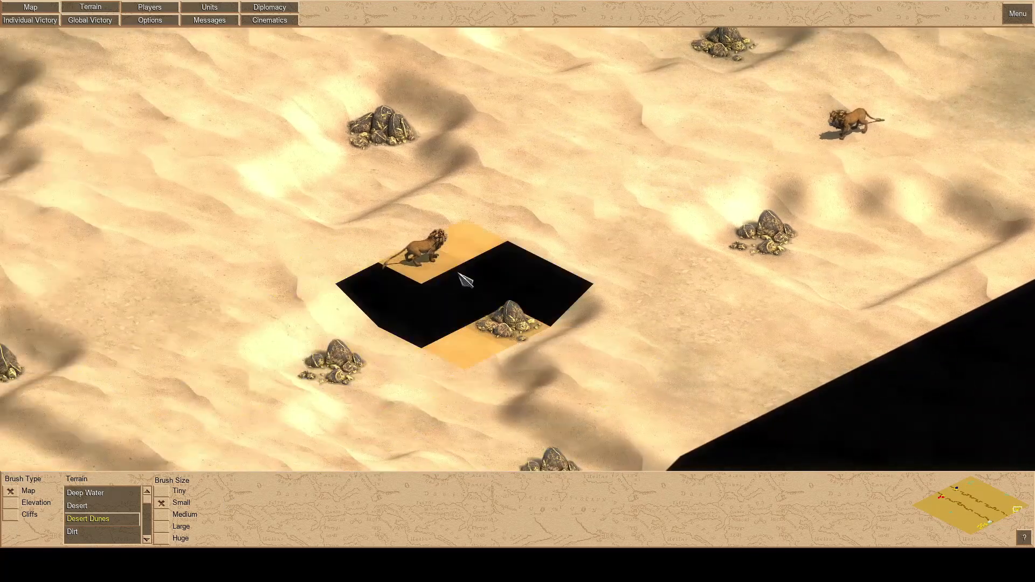
pyautogui.press('Up')
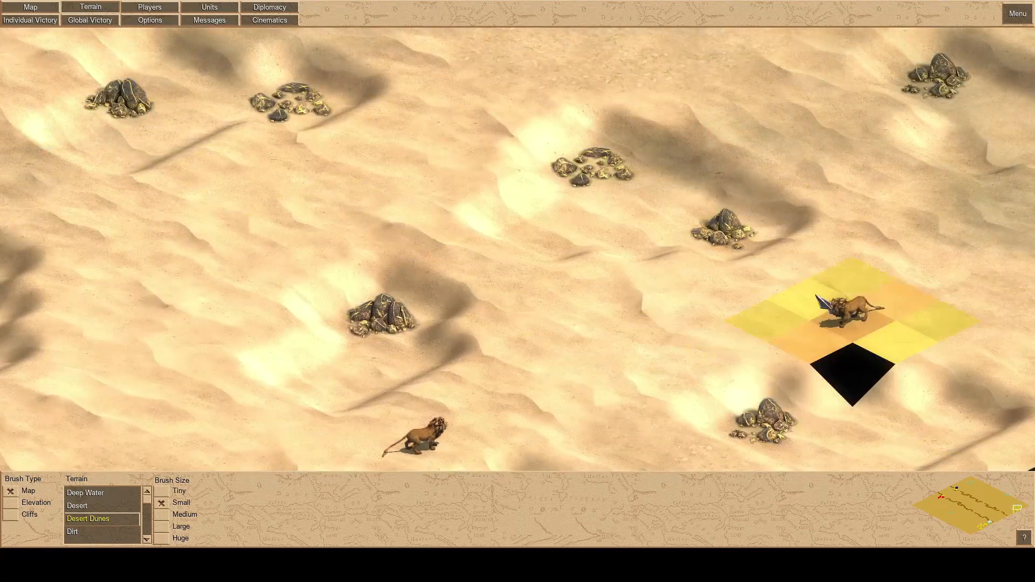
pyautogui.press('Down')
pyautogui.press('Right')
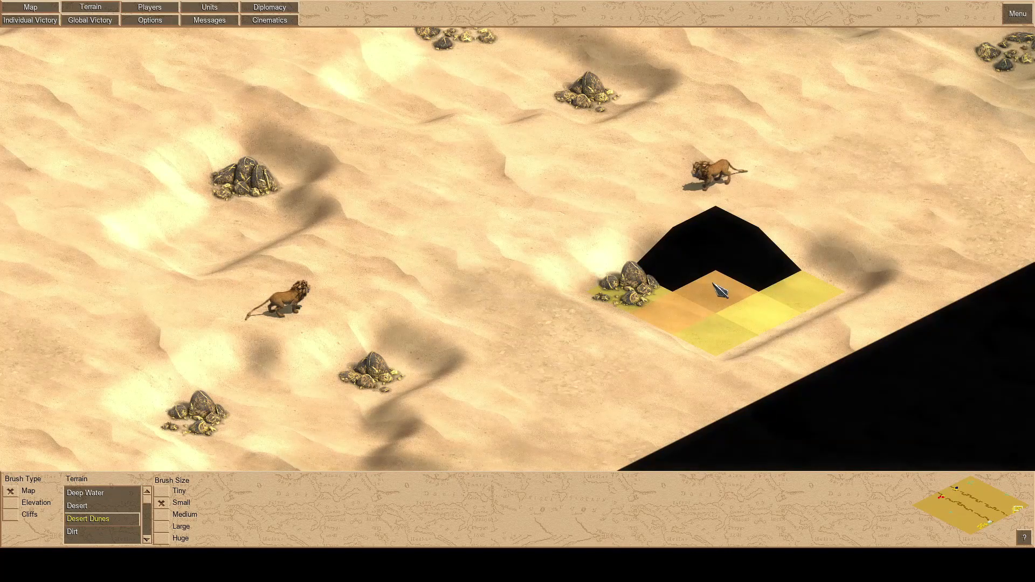
pyautogui.press('Up')
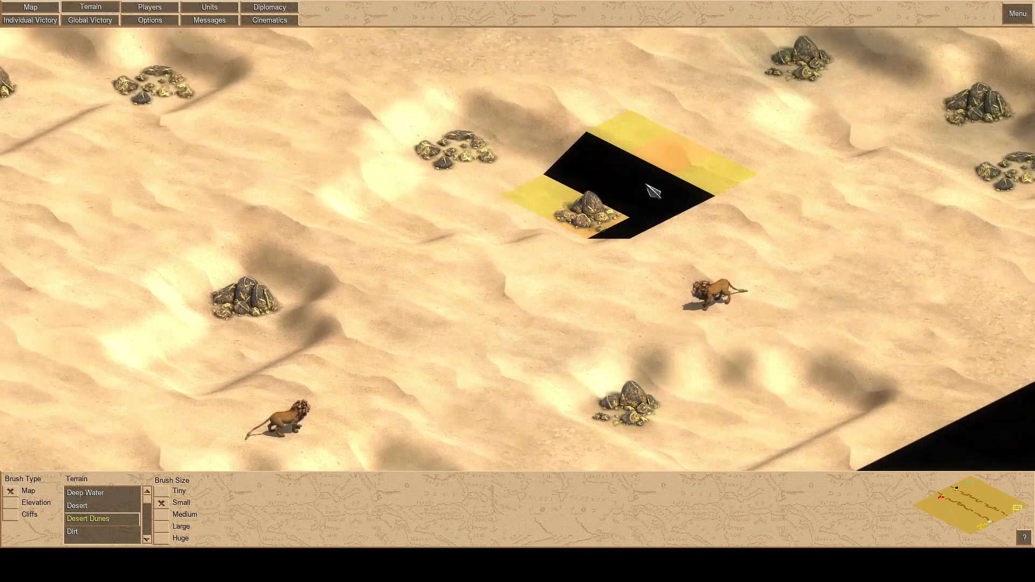
pyautogui.press('Down')
pyautogui.press('Left')
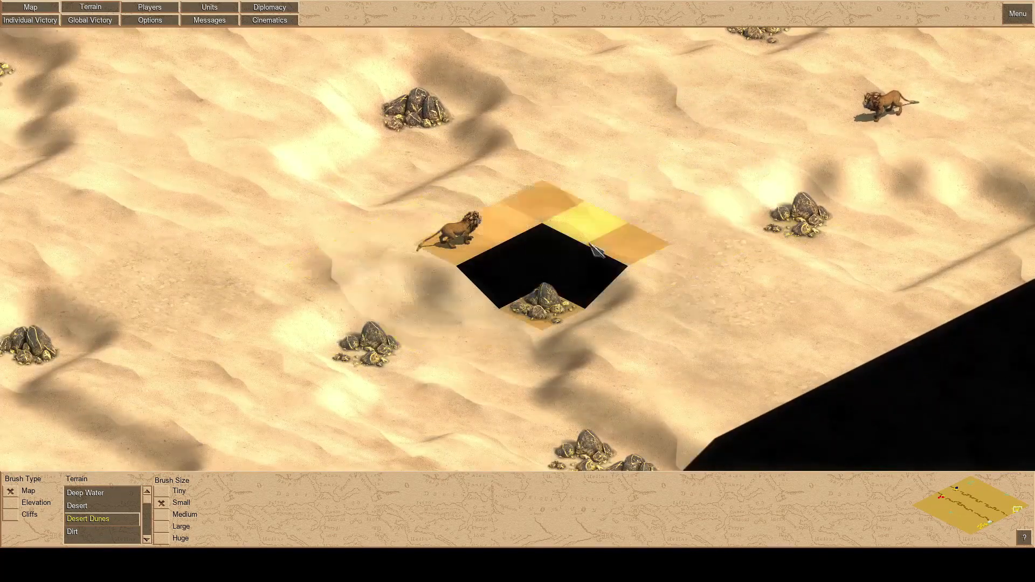
# - Inspect the gold mines and lion among the dunes near the map's southern corner
pyautogui.click(980, 522)
pyautogui.press('Down')
pyautogui.press('Right')
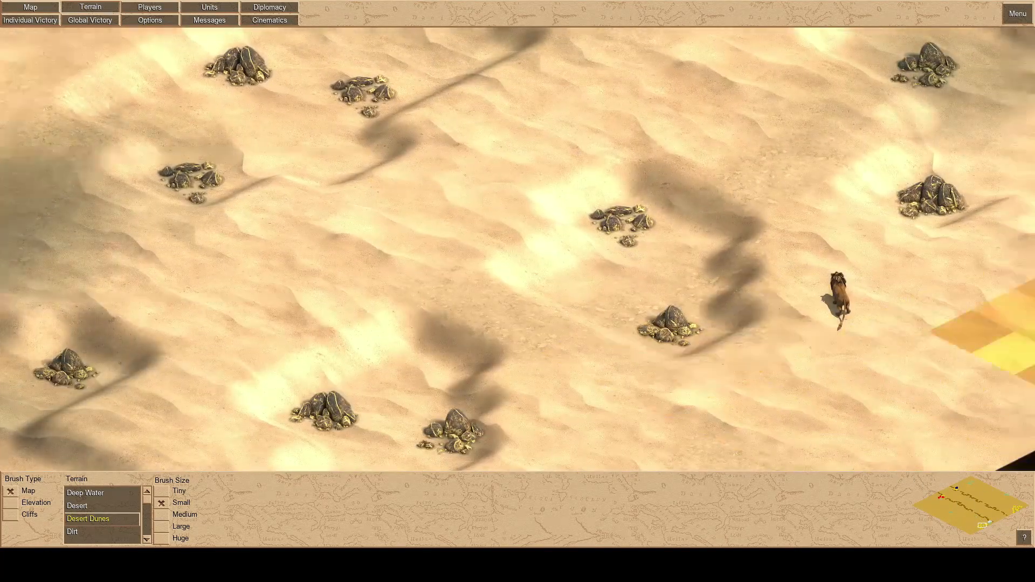
# - Examine the painted dunes, stone mines and gazelles on the map's southeastern side
pyautogui.moveTo(550, 1)
pyautogui.moveTo(1034, 216)
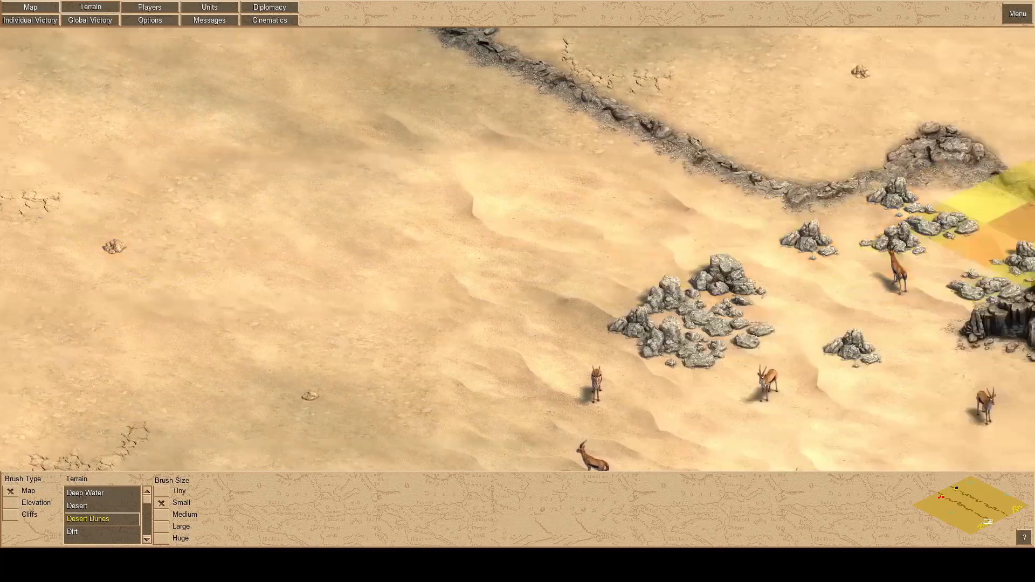
pyautogui.click(990, 522)
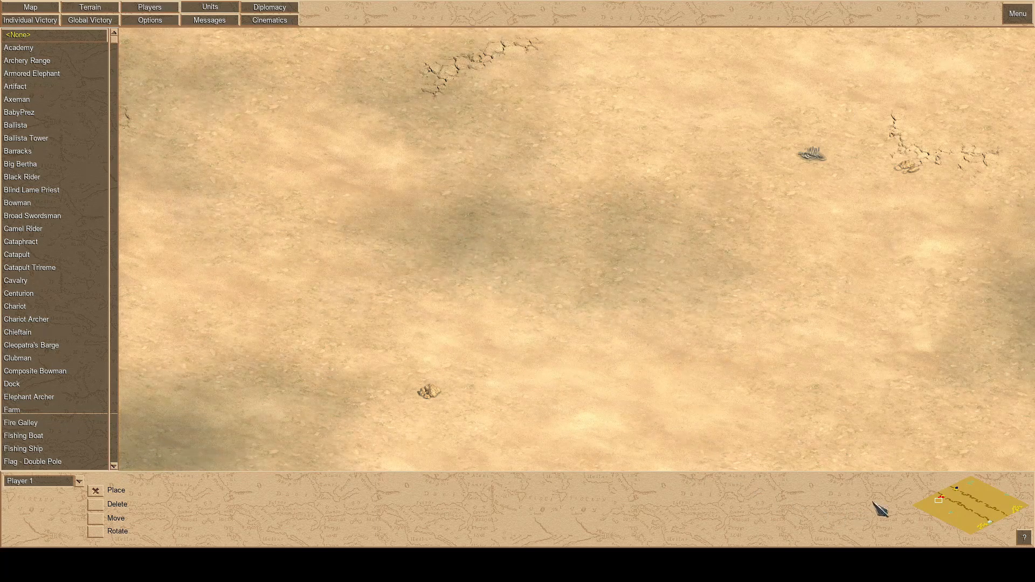
# - Examine the open desert floor and cliff walls of the canyon from the northwestern side toward the southeast
pyautogui.click(960, 496)
pyautogui.press('Up')
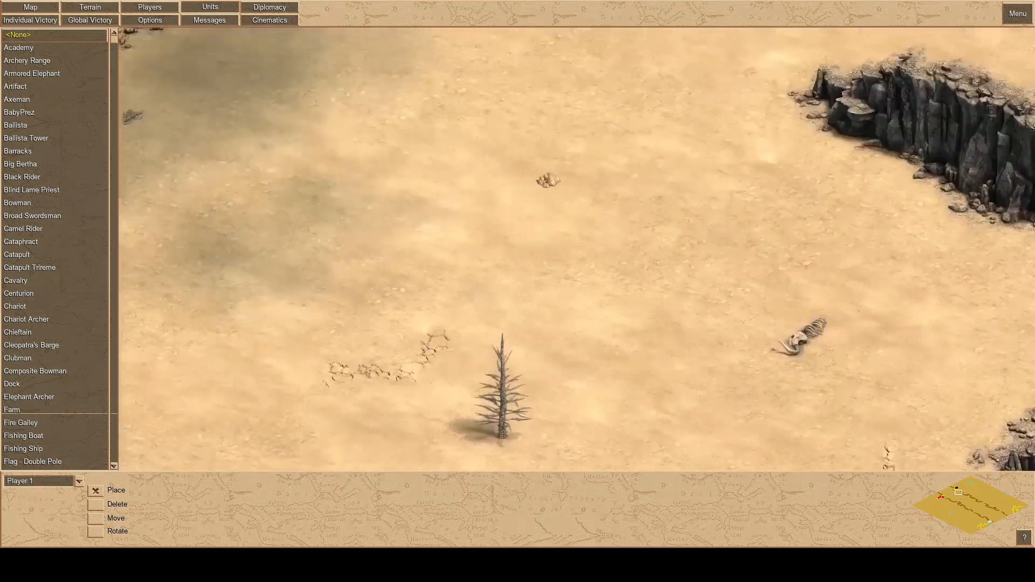
pyautogui.press('Right')
pyautogui.press('Down')
pyautogui.moveTo(1034, 581)
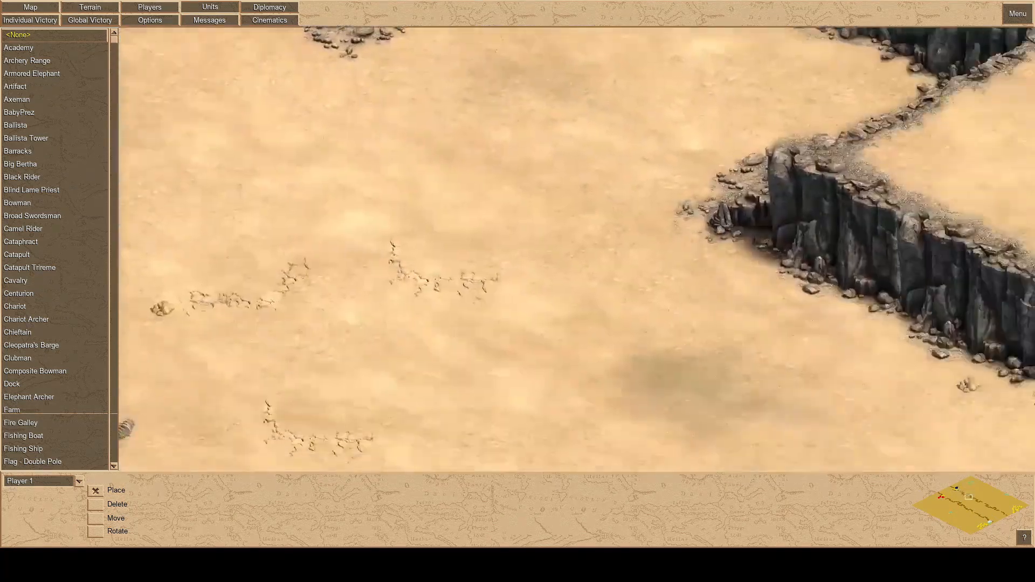
pyautogui.moveTo(1034, 442)
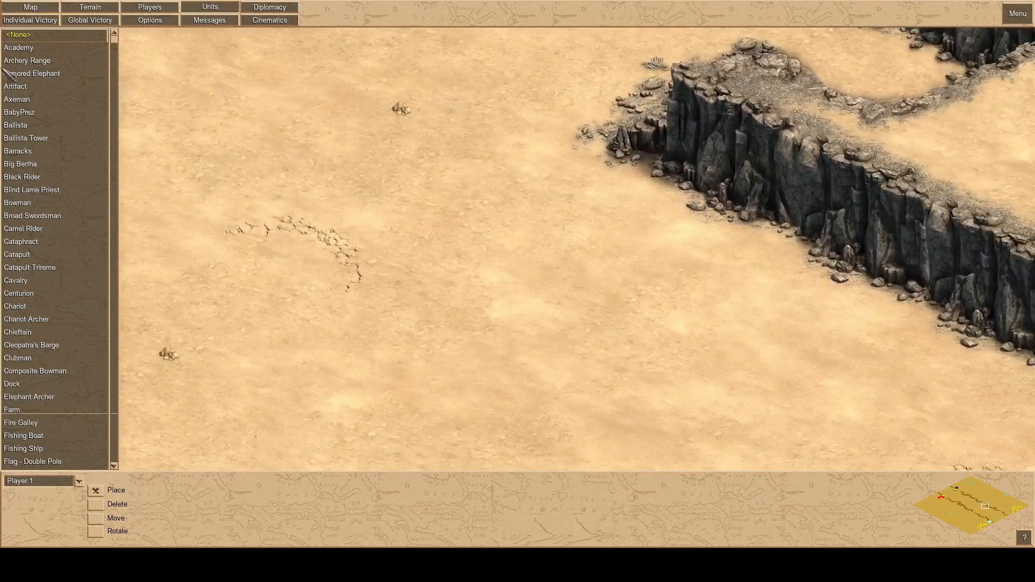
pyautogui.moveTo(2, 68)
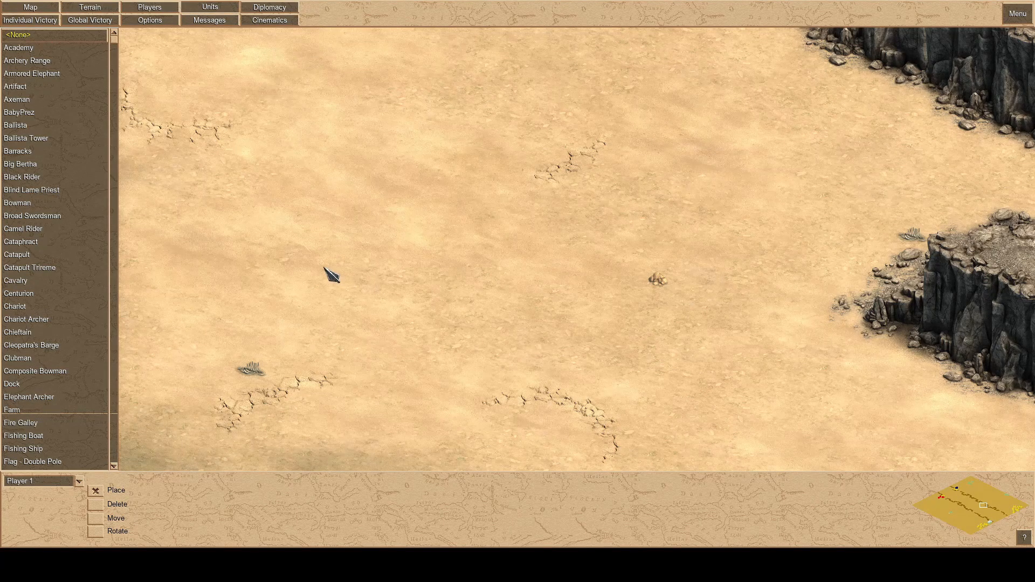
# - Examine the dense dead-tree forest along the map's northeastern edge, including where it thins out
pyautogui.moveTo(977, 492); pyautogui.dragTo(985, 483)
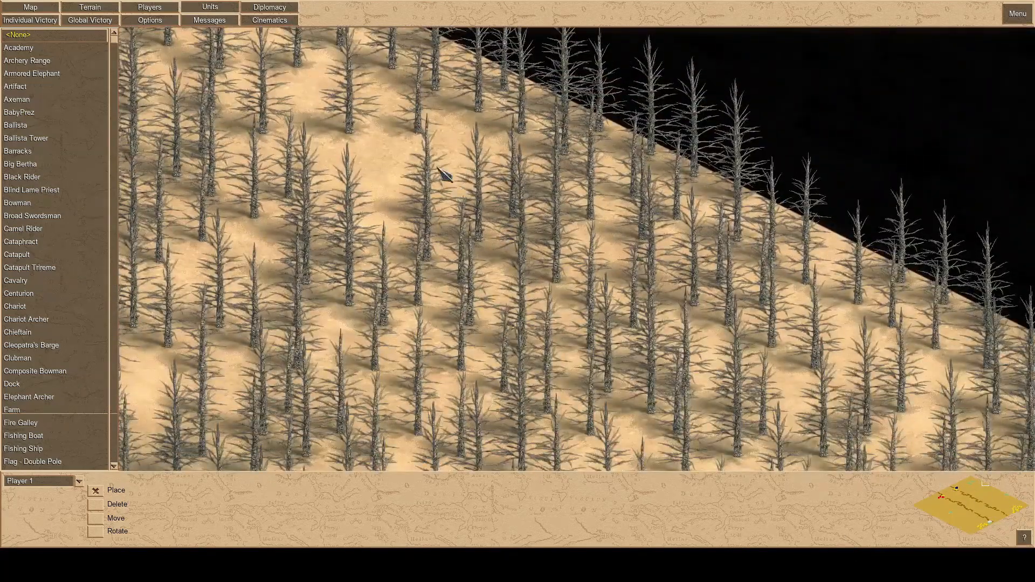
pyautogui.moveTo(17, 5)
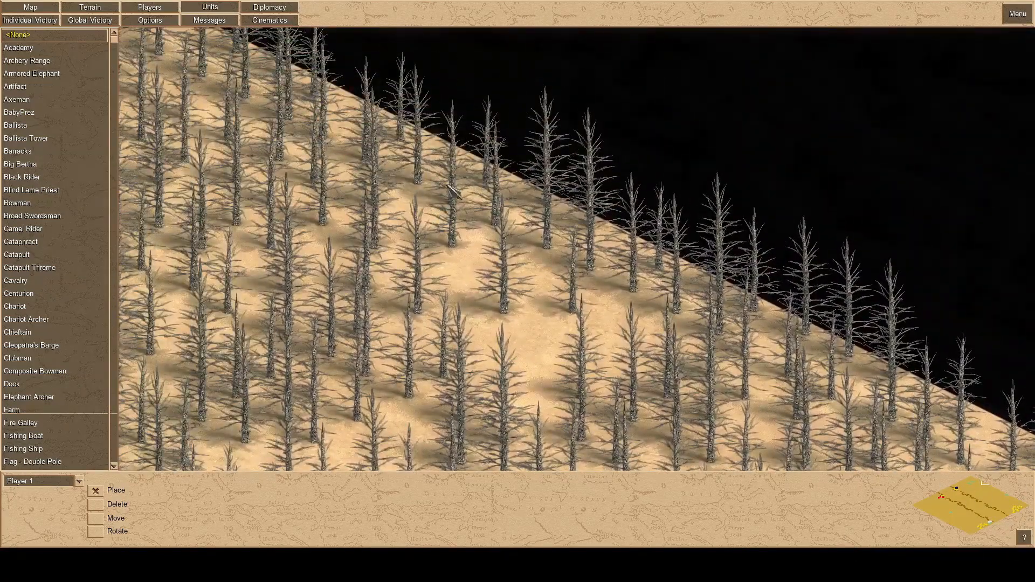
pyautogui.press('Up')
pyautogui.press('Left')
pyautogui.press('Down')
pyautogui.press('Right')
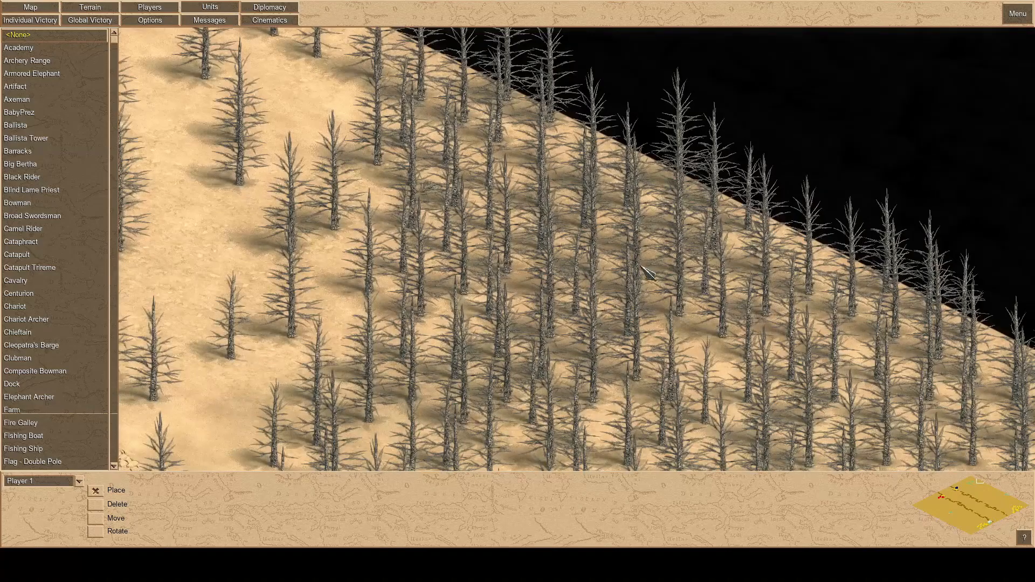
pyautogui.press('Down')
pyautogui.press('Right')
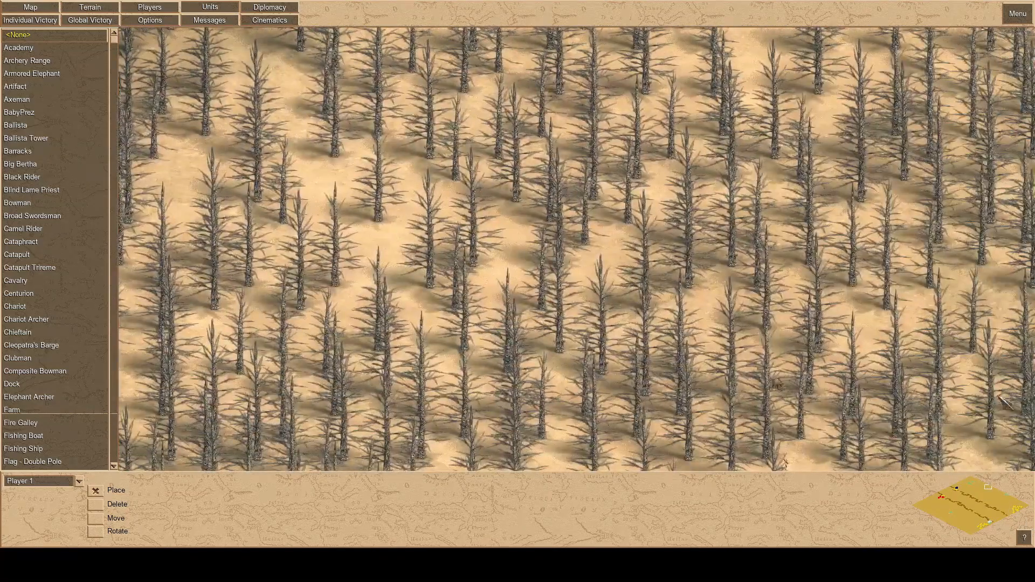
pyautogui.press('Right')
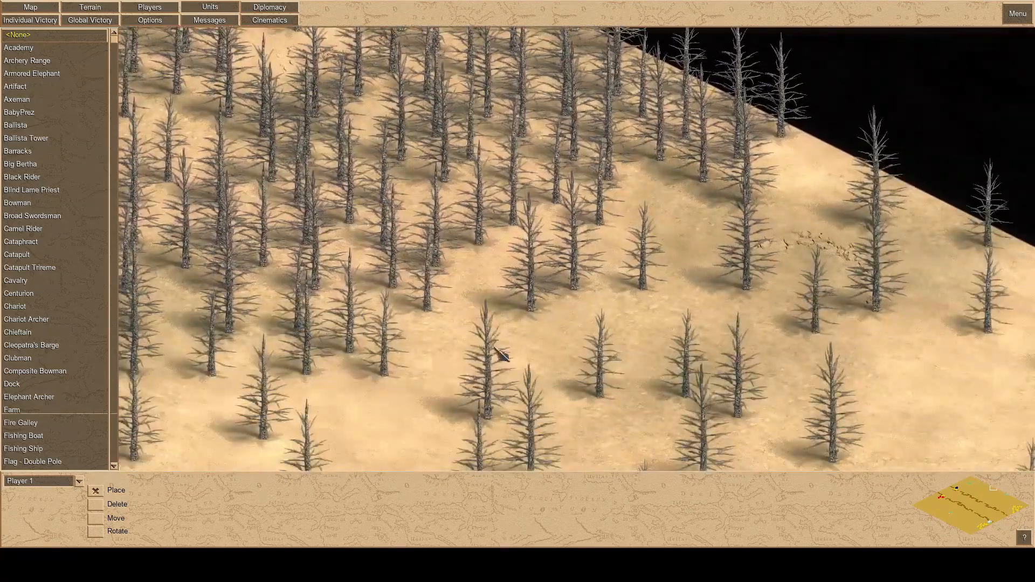
pyautogui.moveTo(1, 384)
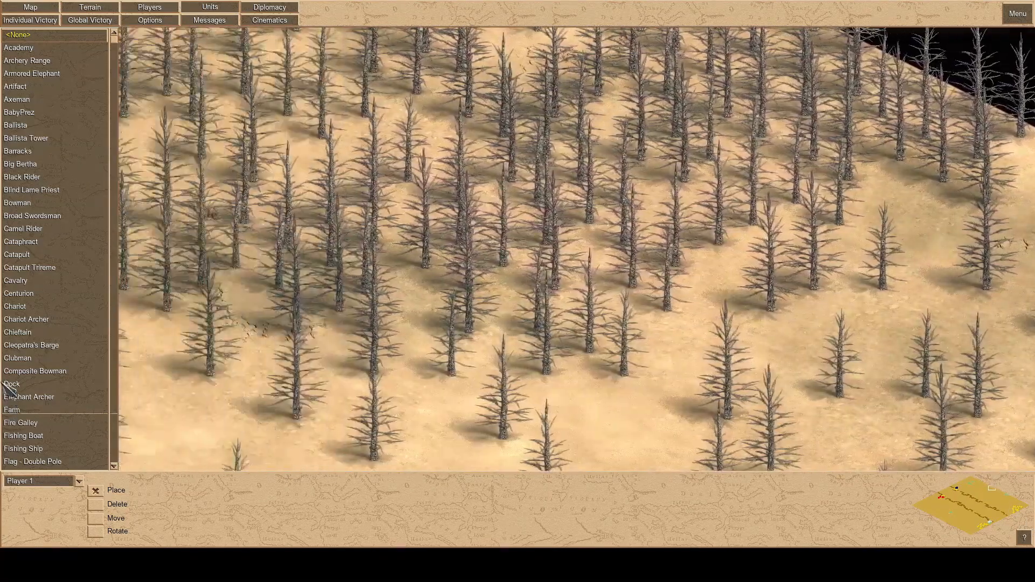
pyautogui.moveTo(2, 209)
pyautogui.press('Up')
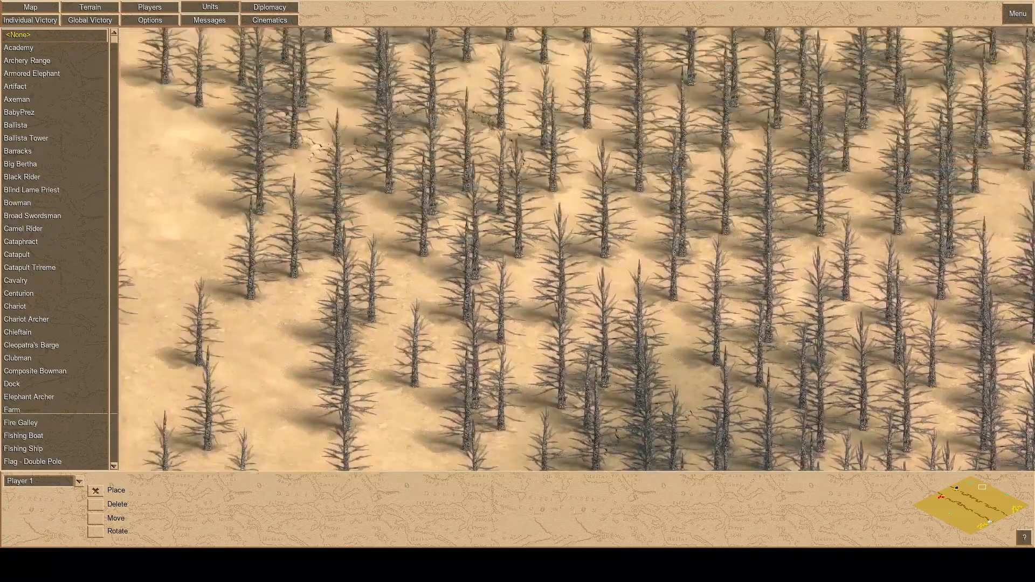
pyautogui.press('Up')
pyautogui.moveTo(2, 26)
pyautogui.press('Up')
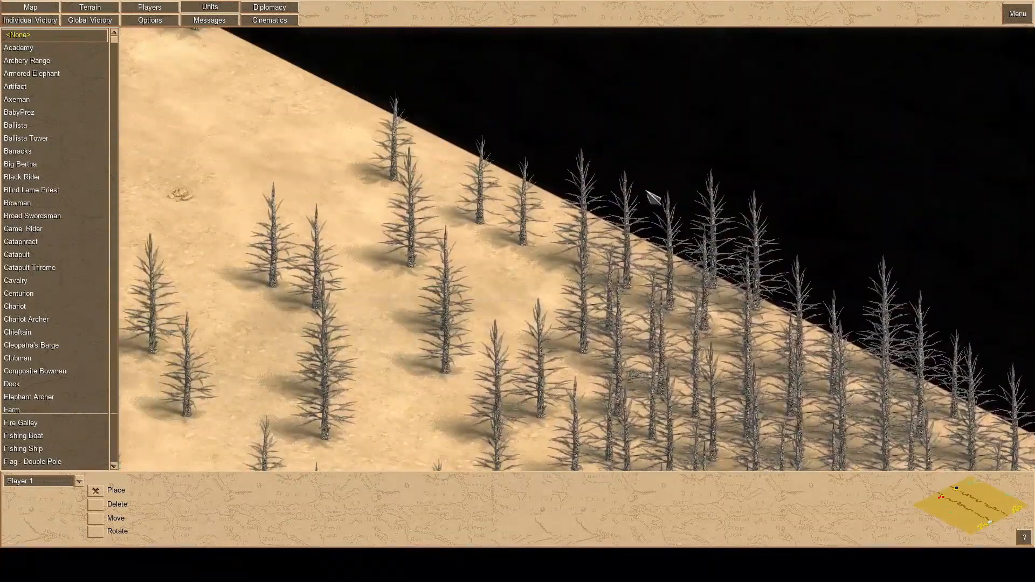
pyautogui.press('Right')
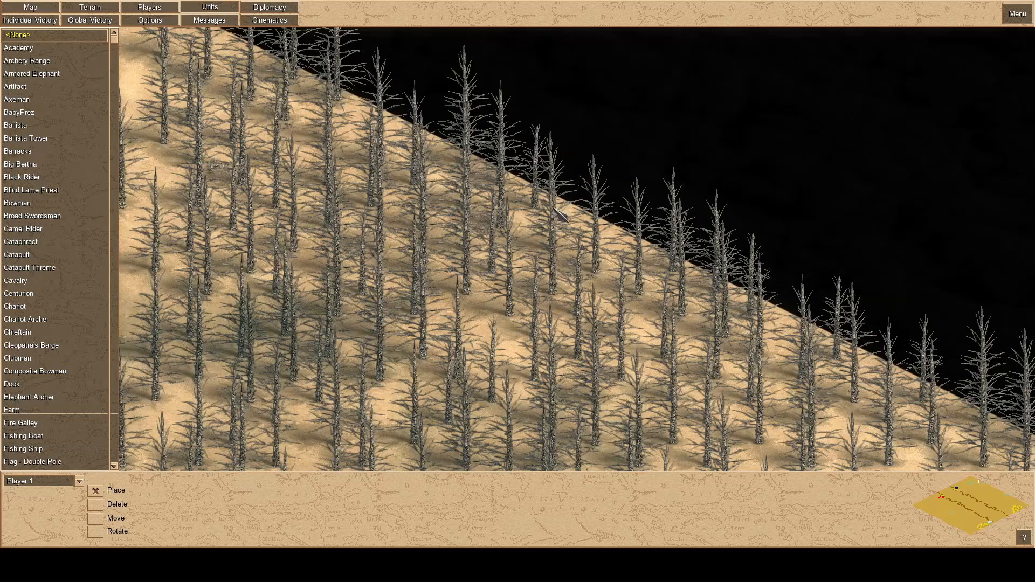
pyautogui.press('Down')
pyautogui.press('Down')
pyautogui.press('Left')
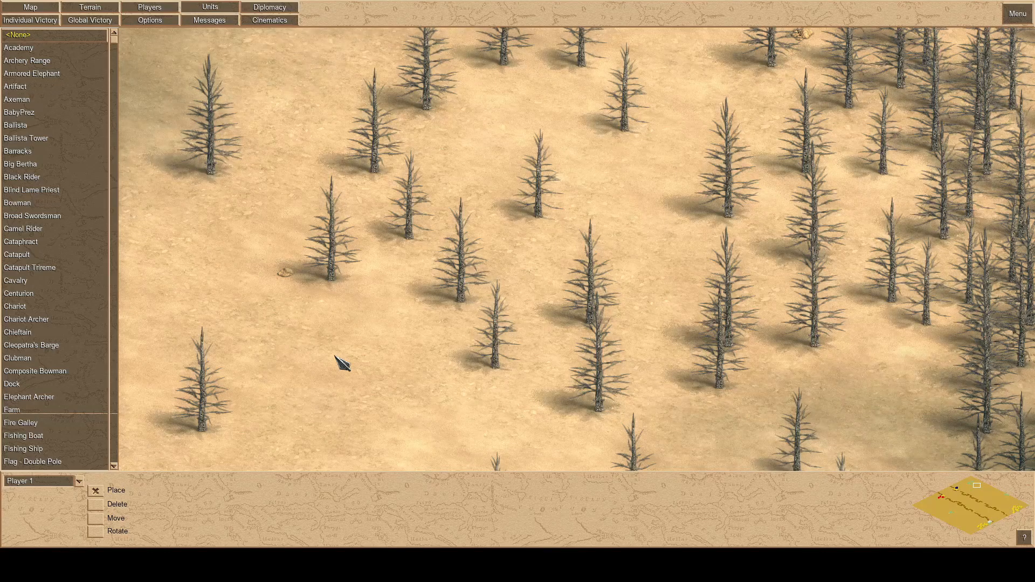
# - Inspect the blue player's starting base beside the cliffs and gold mines, and the dead-tree forest on the southwestern side
pyautogui.press('Left')
pyautogui.moveTo(955, 485); pyautogui.dragTo(957, 488)
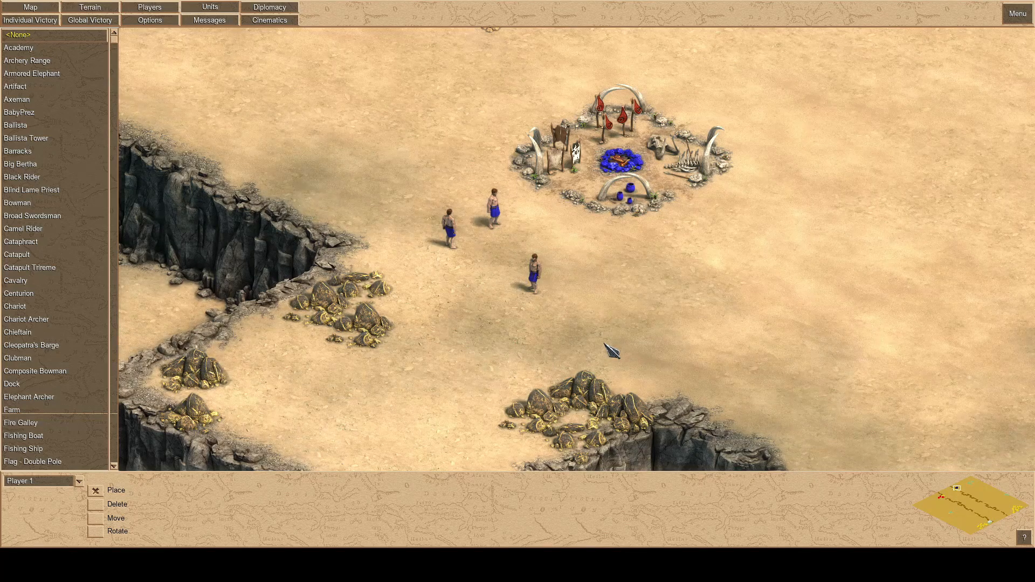
pyautogui.moveTo(957, 488); pyautogui.dragTo(949, 513)
pyautogui.press('Down')
pyautogui.press('Right')
pyautogui.press('Up')
pyautogui.press('Right')
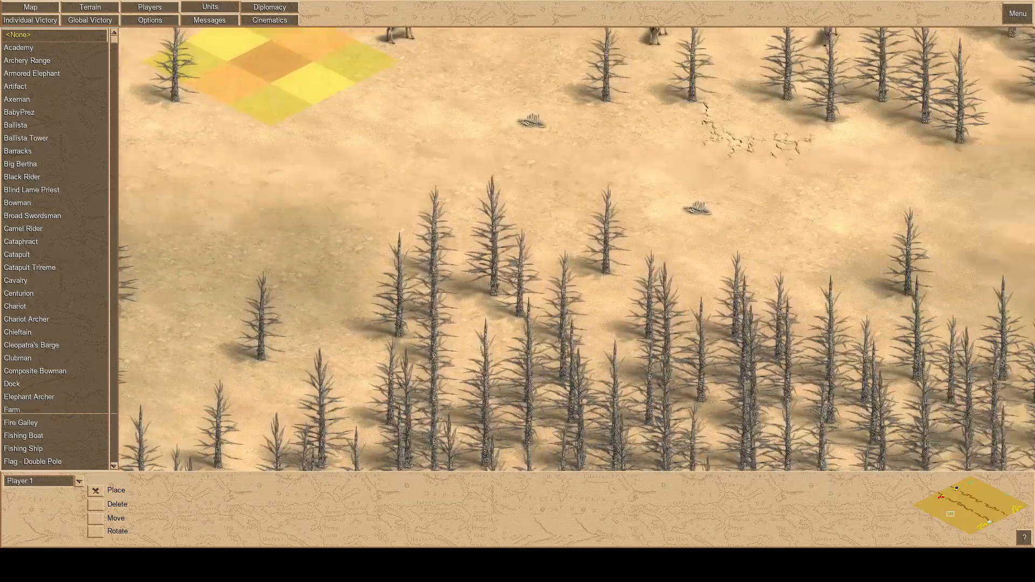
pyautogui.press('Right')
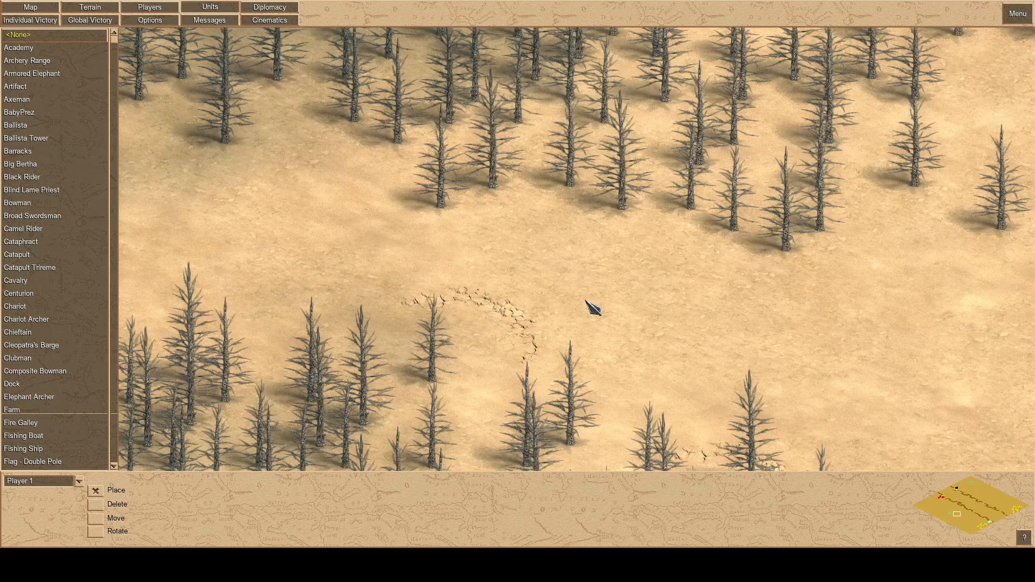
pyautogui.press('Up')
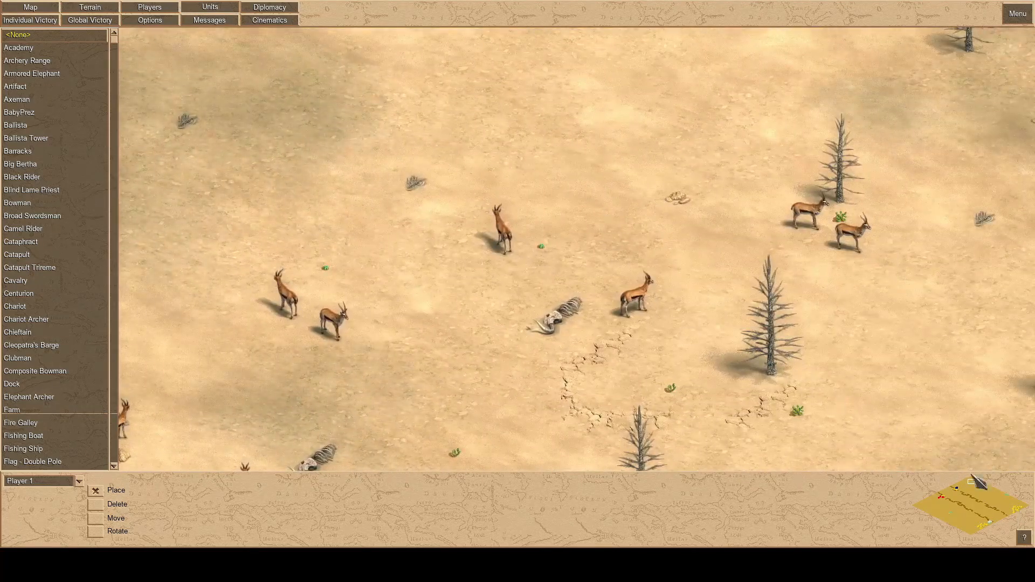
# - Examine the gazelle herds in the northern clearing, beside the southwestern forest and along the northeastern edge
pyautogui.press('Down')
pyautogui.press('Right')
pyautogui.press('Up')
pyautogui.press('Left')
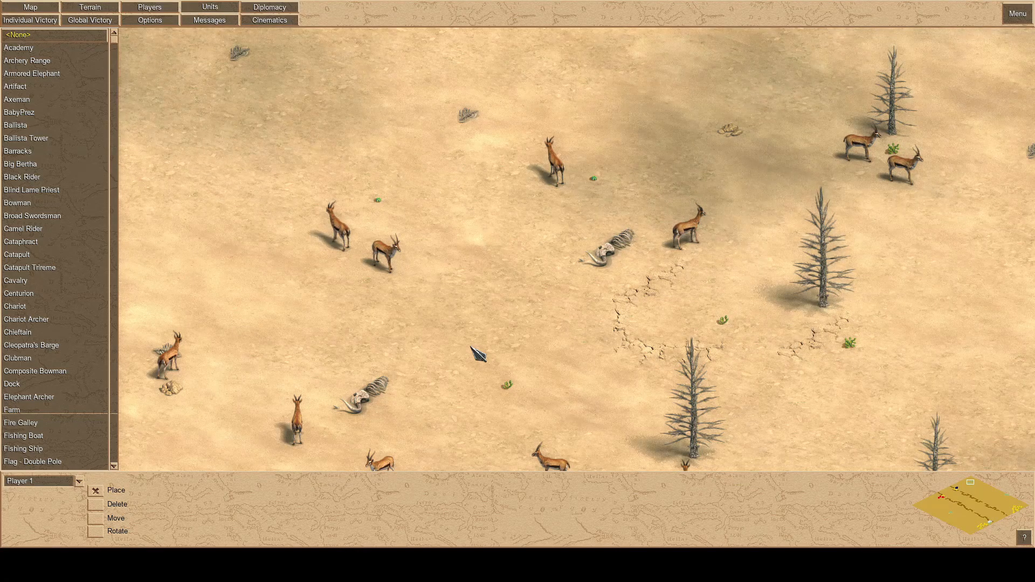
pyautogui.moveTo(519, 581)
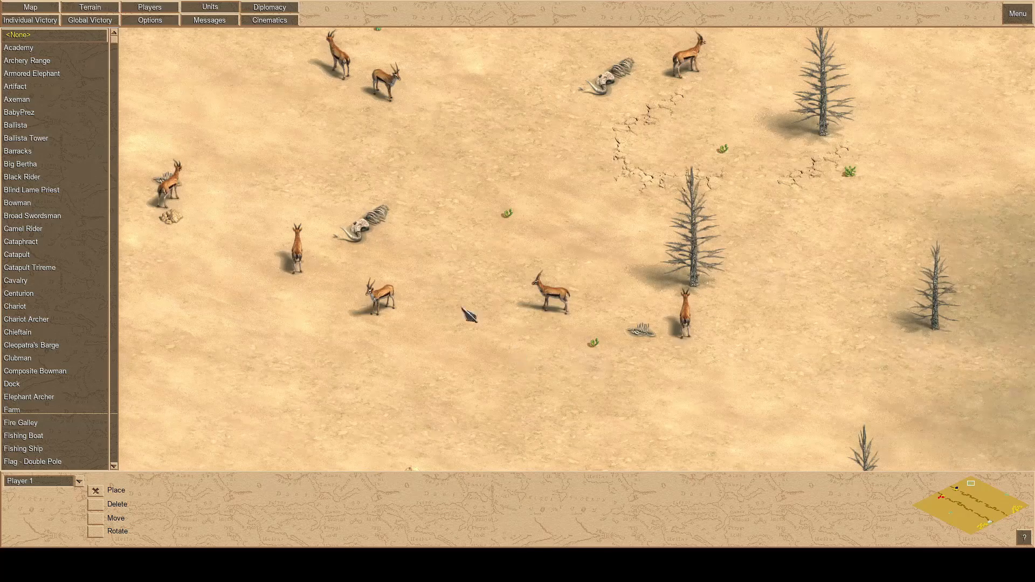
pyautogui.press('Up')
pyautogui.press('Left')
pyautogui.press('Down')
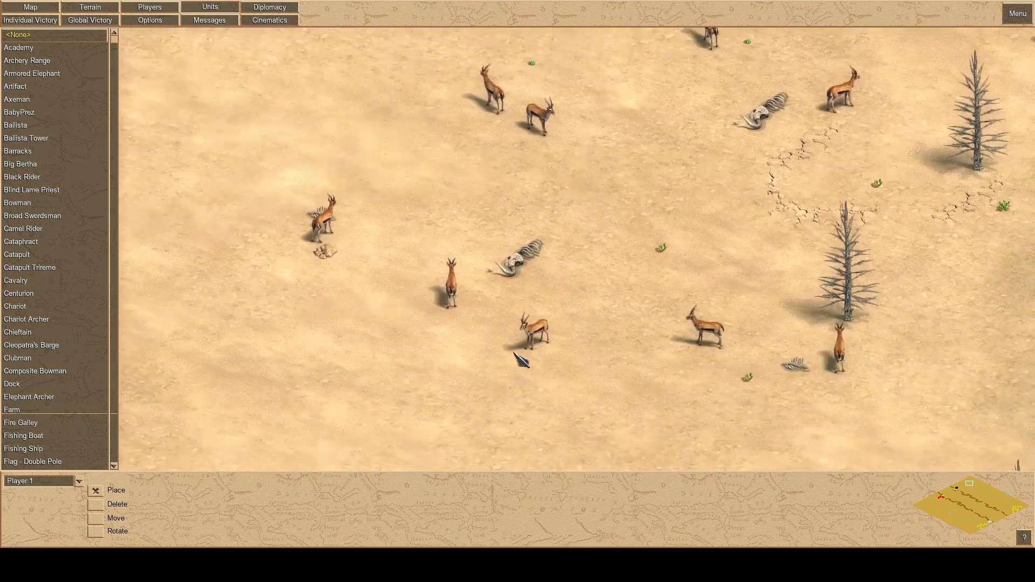
pyautogui.press('Up')
pyautogui.press('Right')
pyautogui.press('Right')
pyautogui.press('Down')
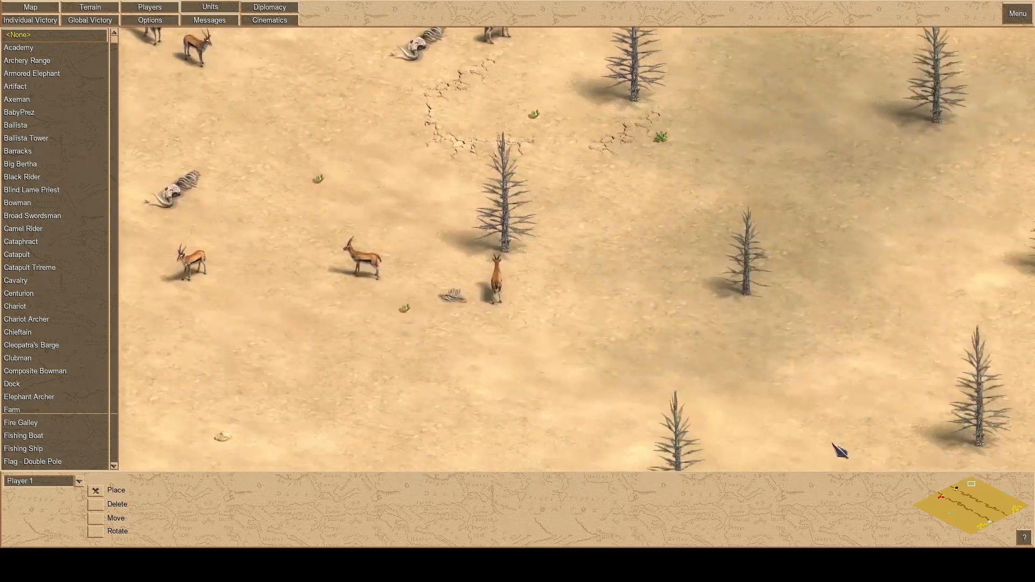
pyautogui.press('Down')
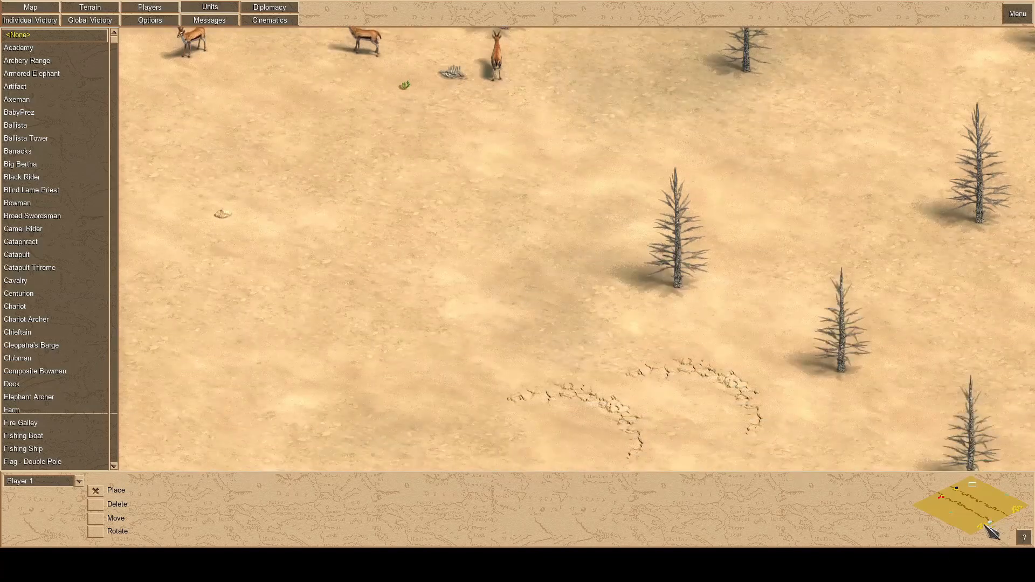
pyautogui.click(957, 517)
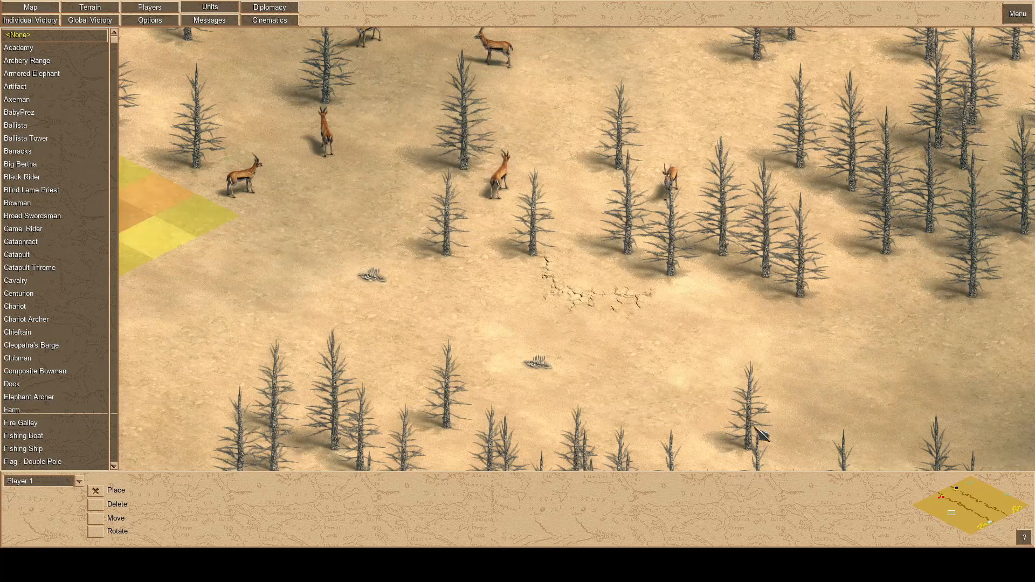
pyautogui.click(1006, 497)
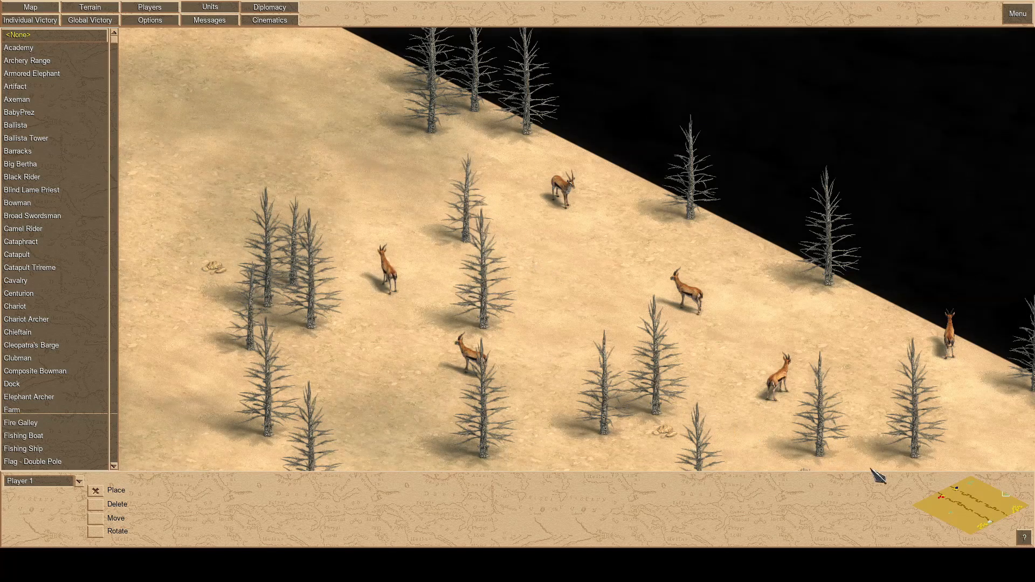
# - Delete a dead tree and an animal skeleton from the gazelle clearing near the map's northern corner
pyautogui.click(969, 484)
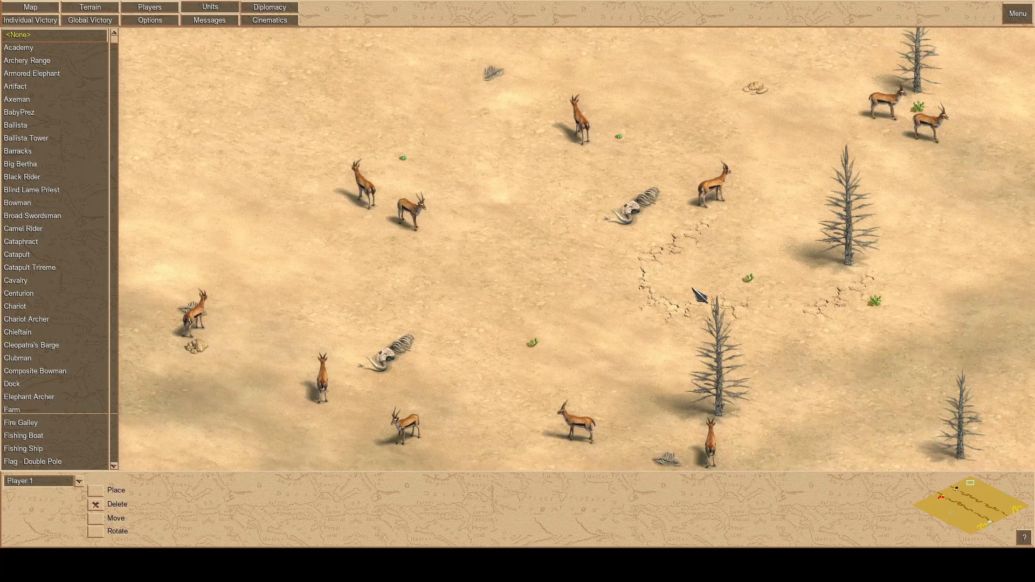
pyautogui.click(850, 252)
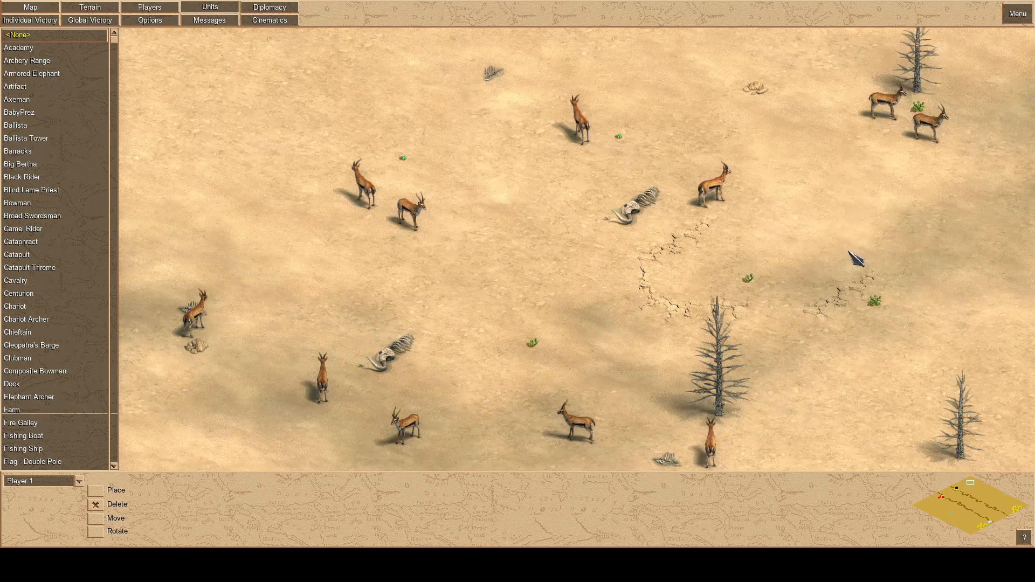
pyautogui.click(635, 211)
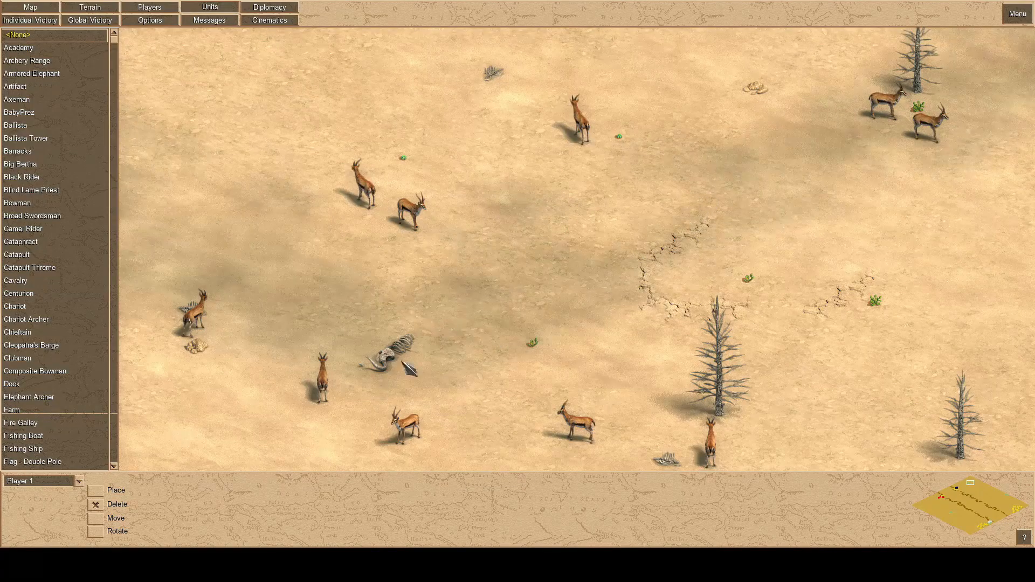
# - Paint a Deep Water pond with the Small brush over the cracked sand beside the dead tree in the gazelle clearing
pyautogui.press('Down')
pyautogui.click(90, 7)
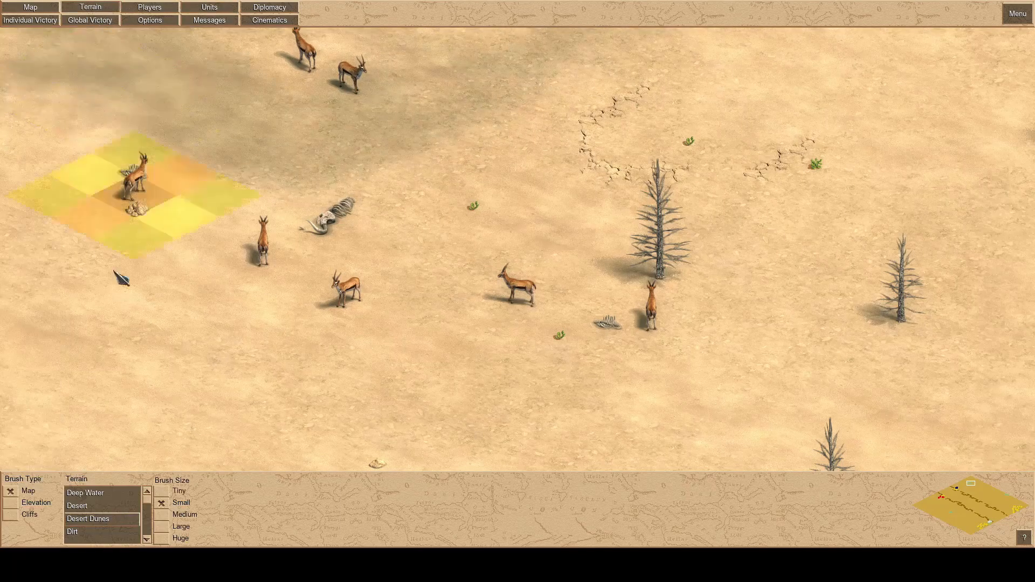
pyautogui.click(87, 493)
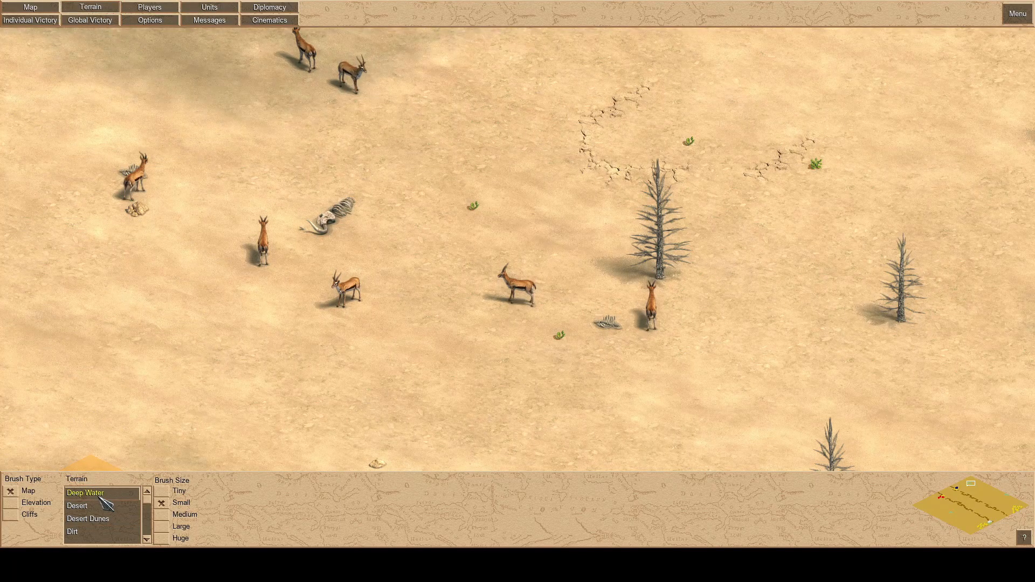
pyautogui.moveTo(781, 129); pyautogui.dragTo(760, 131)
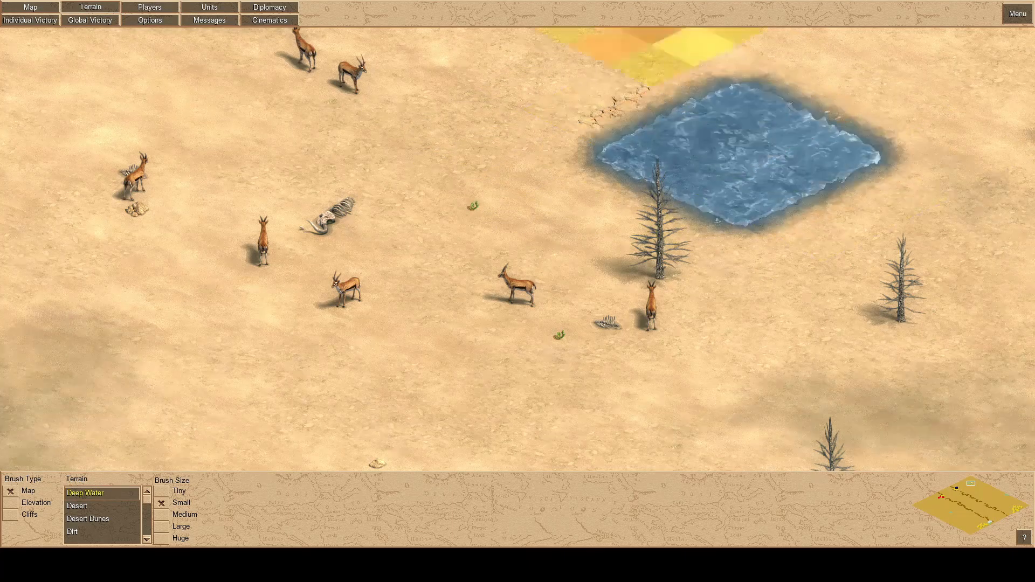
# - Replace three dead trees along the forest edge east of the pond with Gaia Gazelle units
pyautogui.moveTo(739, 1)
pyautogui.moveTo(1033, 322)
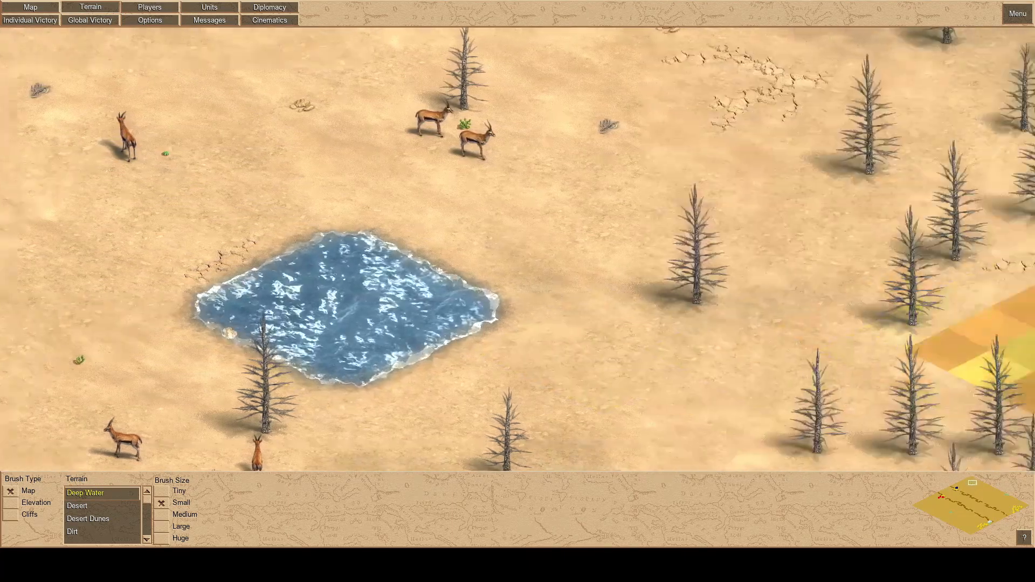
pyautogui.click(210, 7)
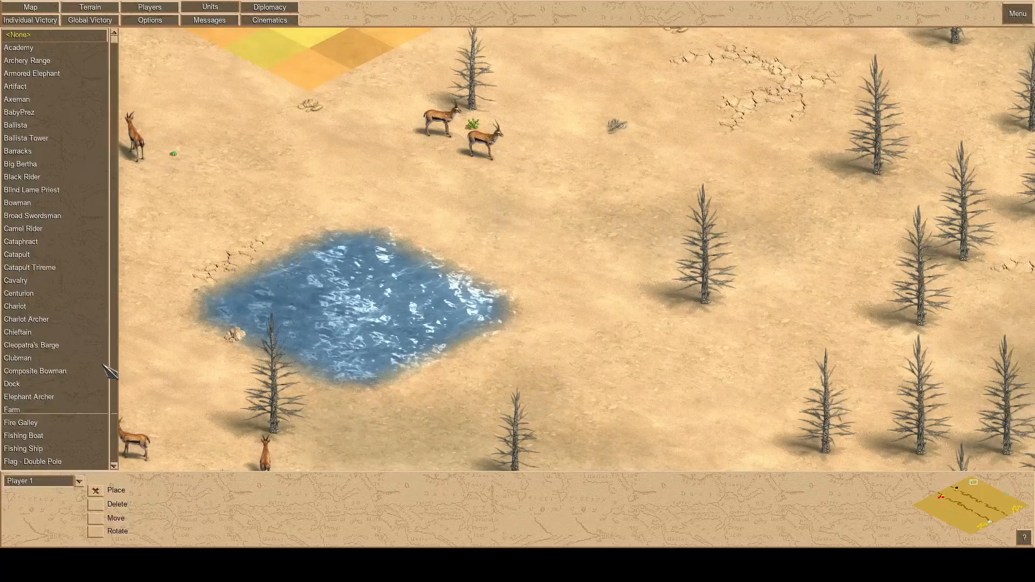
pyautogui.click(78, 481)
pyautogui.click(22, 416)
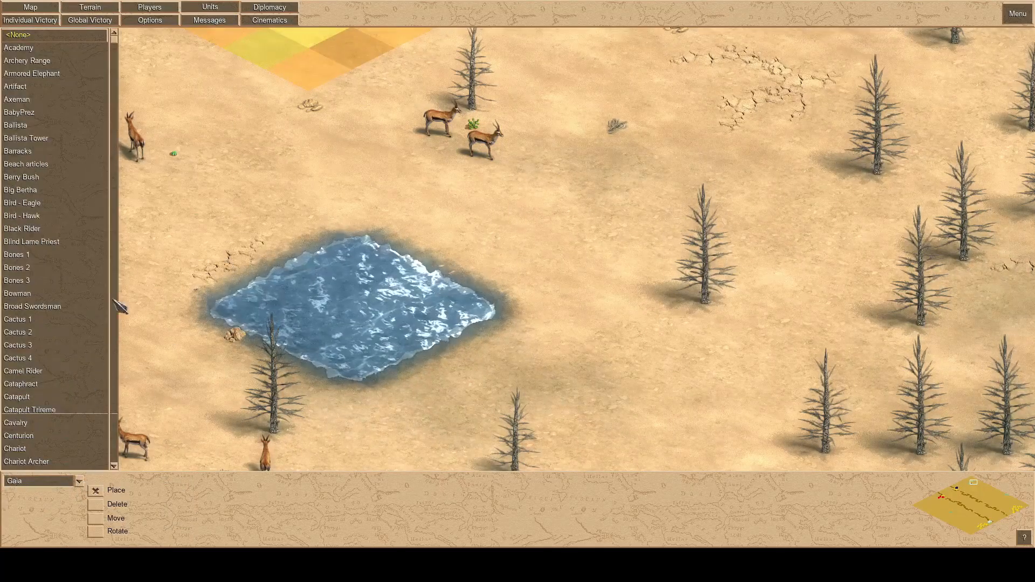
pyautogui.moveTo(115, 265); pyautogui.dragTo(107, 138)
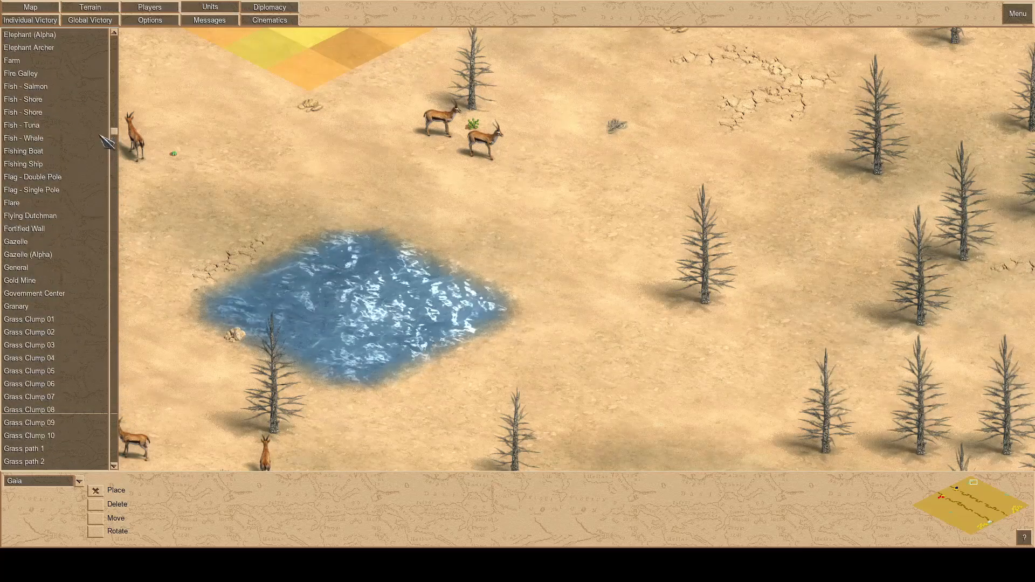
pyautogui.click(16, 242)
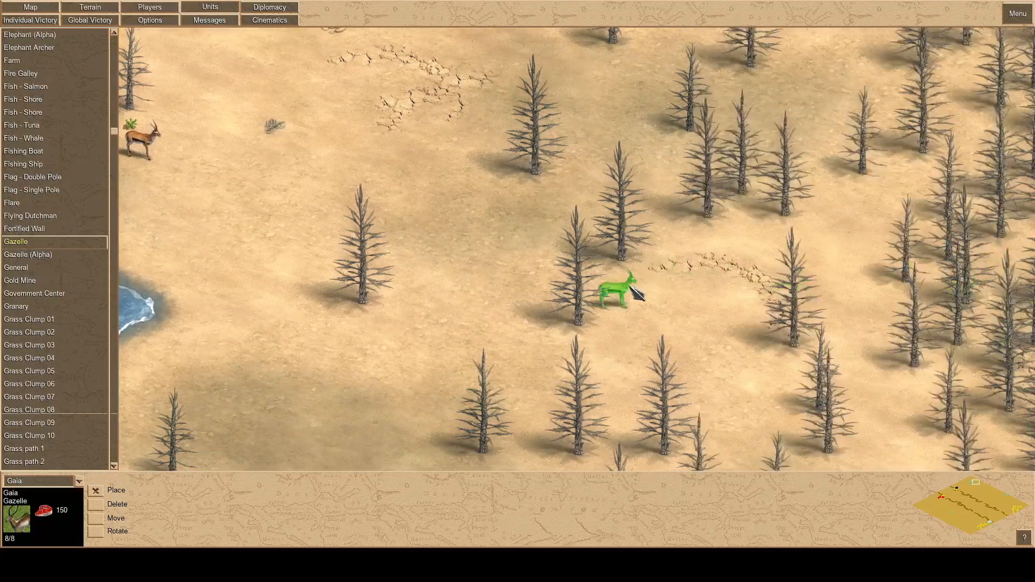
pyautogui.click(571, 314)
pyautogui.click(625, 247)
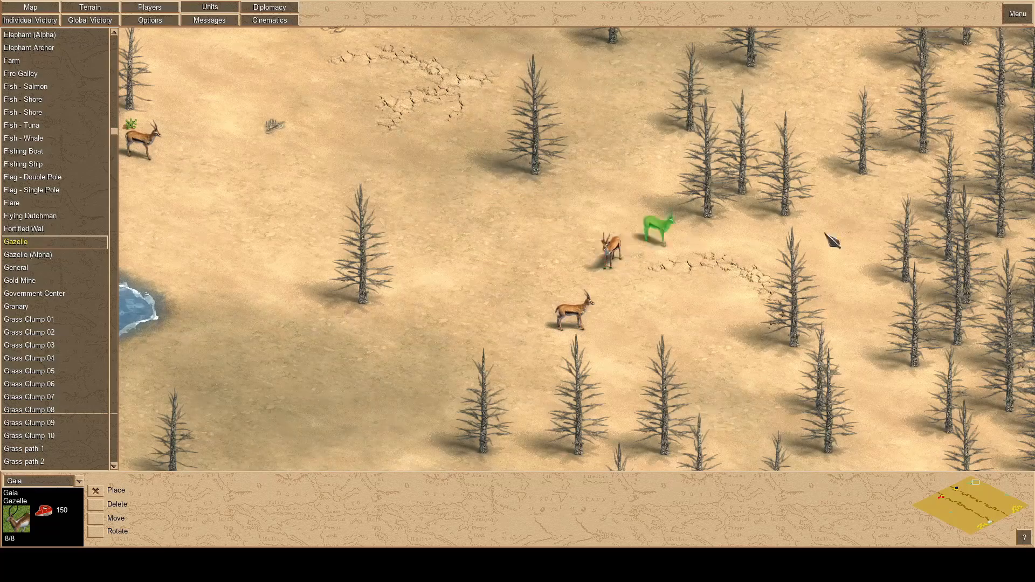
pyautogui.press('Right')
pyautogui.click(626, 208)
pyautogui.press('Left')
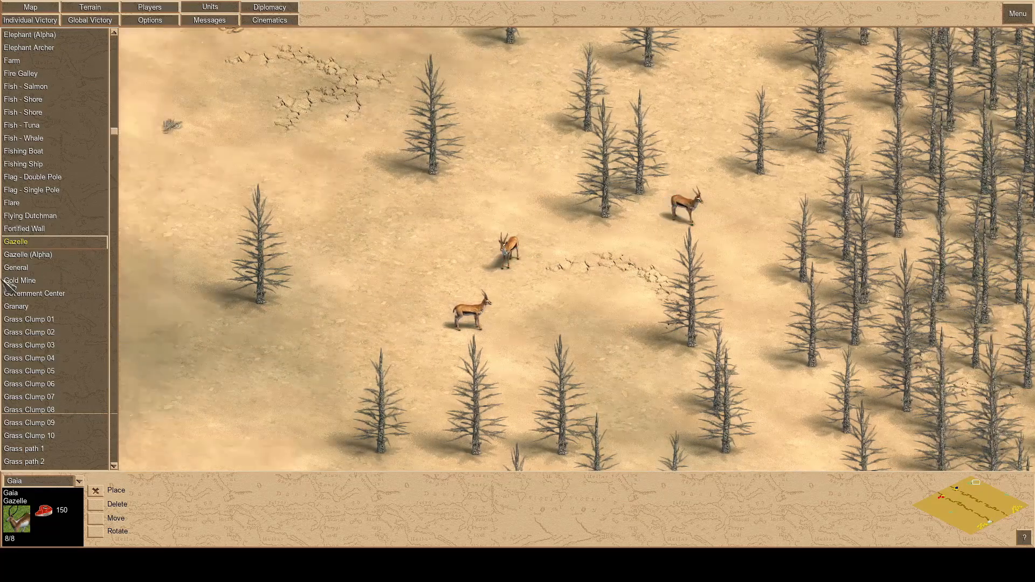
# - Examine the gazelles inside the dead-tree forest along the northeastern edge and preview the Gaia Gazelle (Alpha) unit
pyautogui.press('Right')
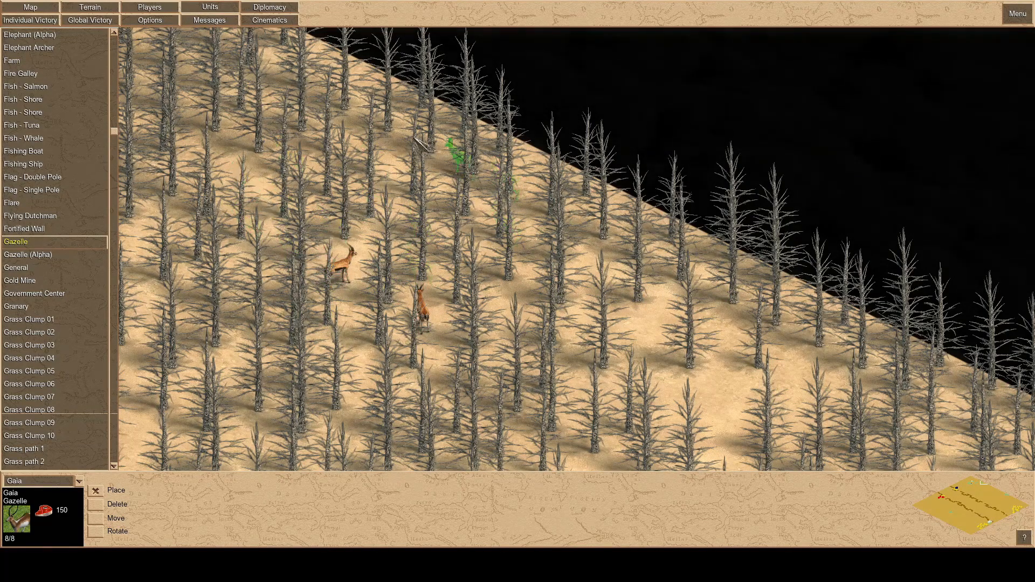
pyautogui.moveTo(0, 545)
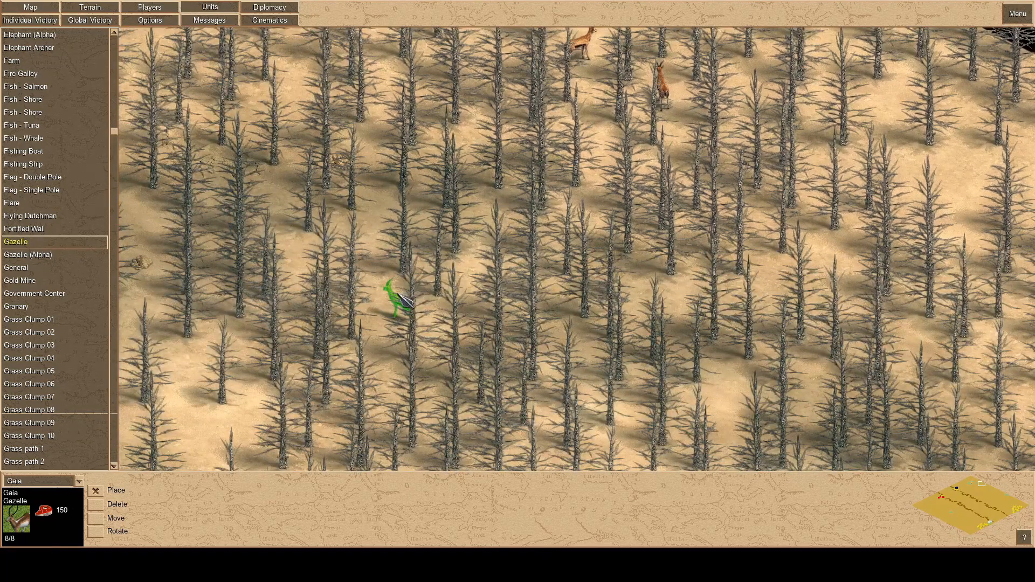
pyautogui.moveTo(1, 394)
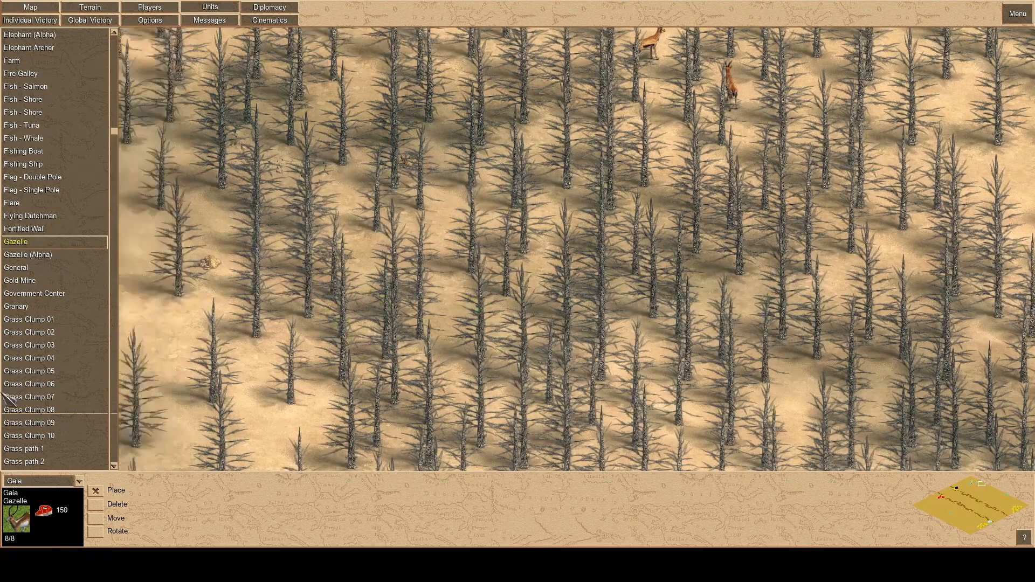
pyautogui.moveTo(2, 360)
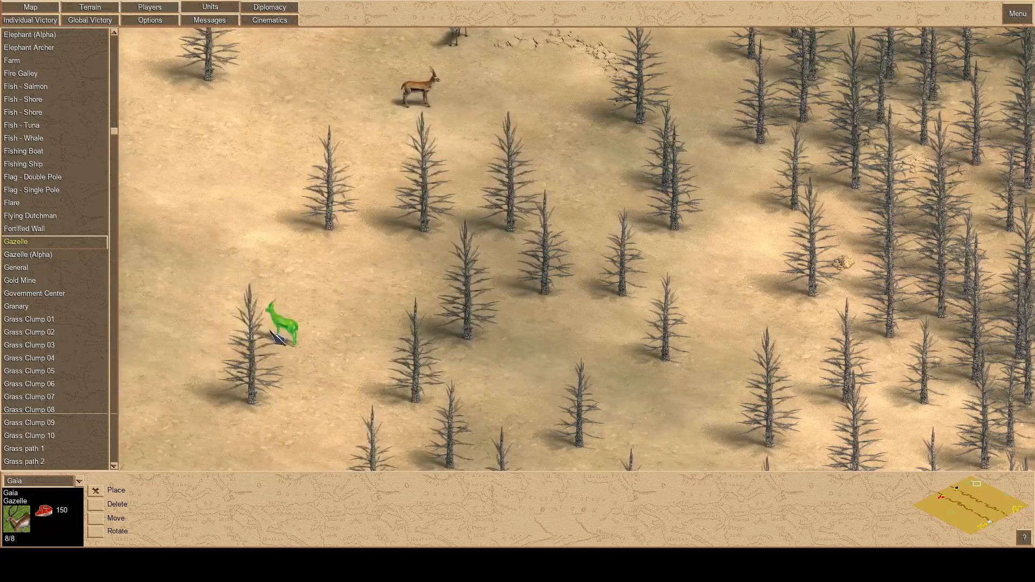
pyautogui.moveTo(1, 286)
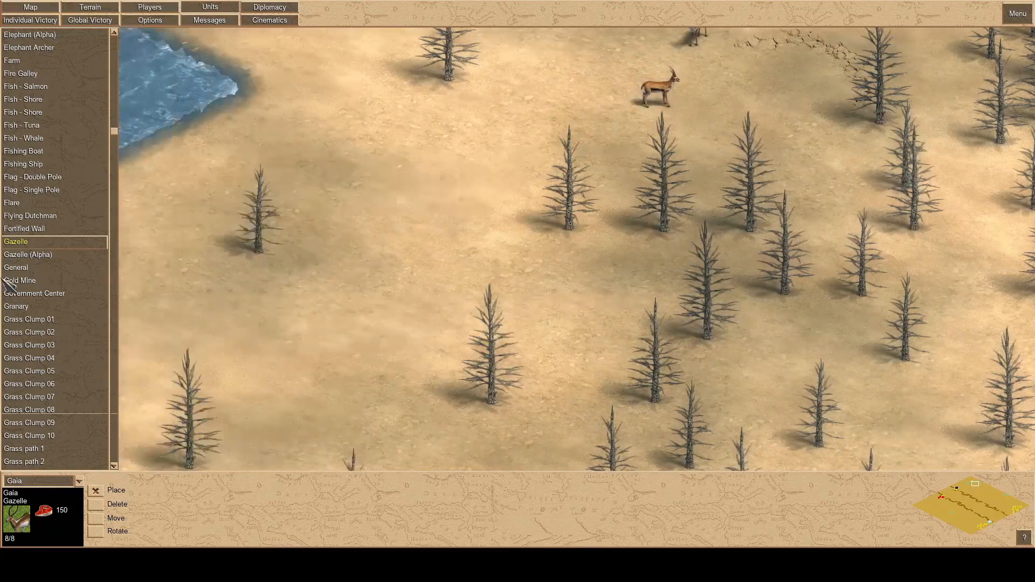
pyautogui.click(26, 254)
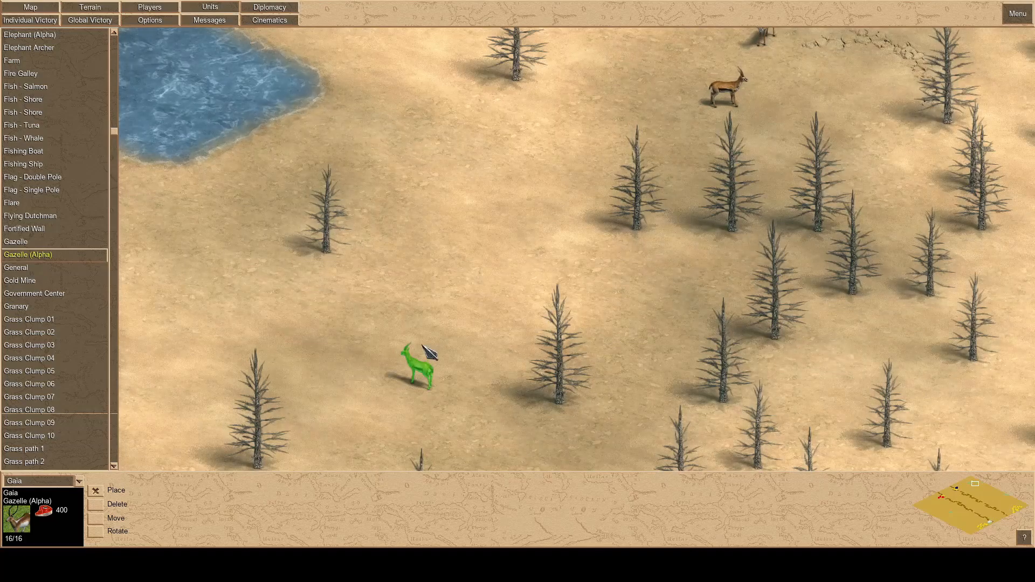
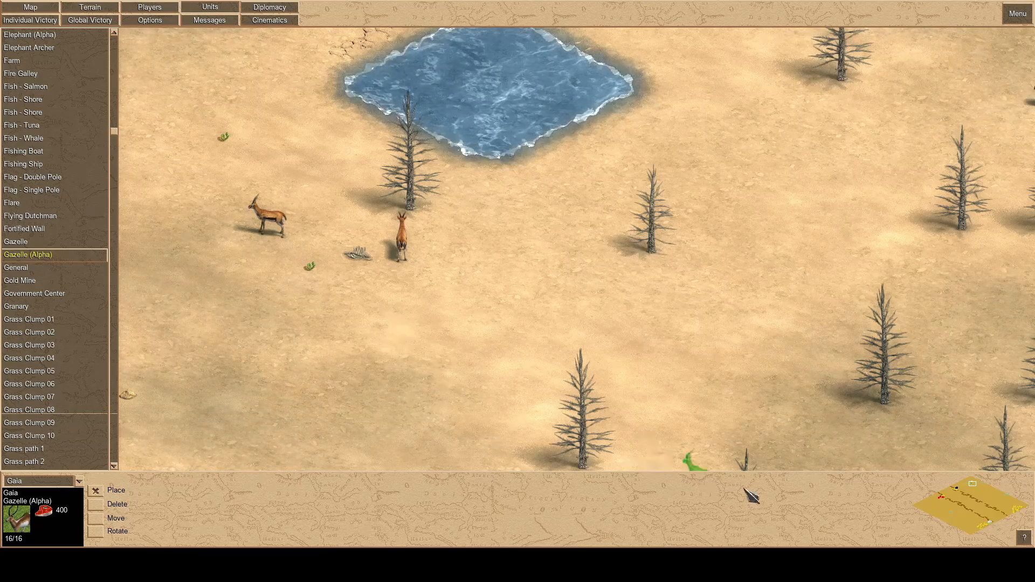
# - Place five Gaia Berry Bush units in a loose cluster on the open desert west of the gazelle clearing
pyautogui.scroll(-1, 57, 369)
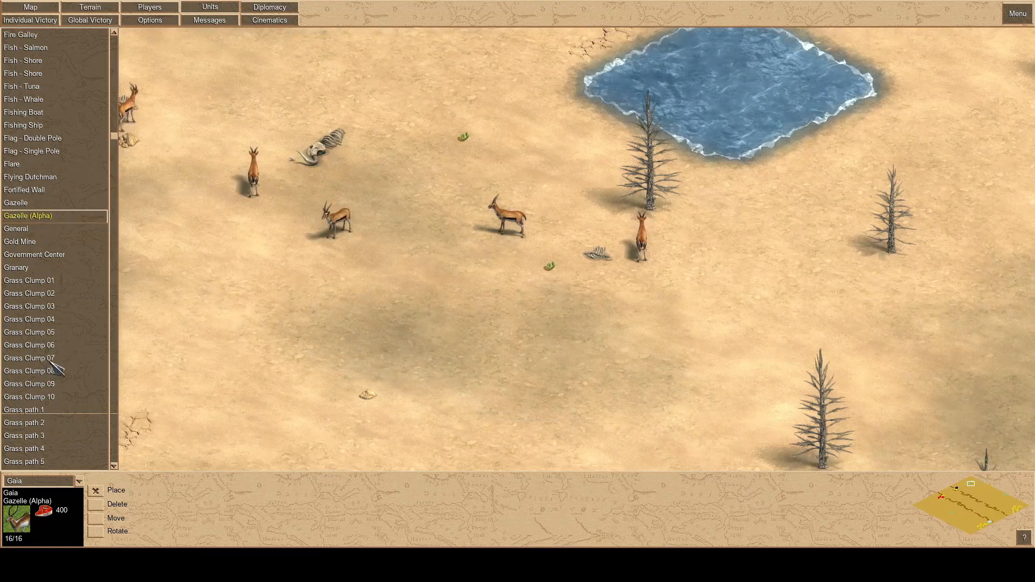
pyautogui.scroll(8, 57, 369)
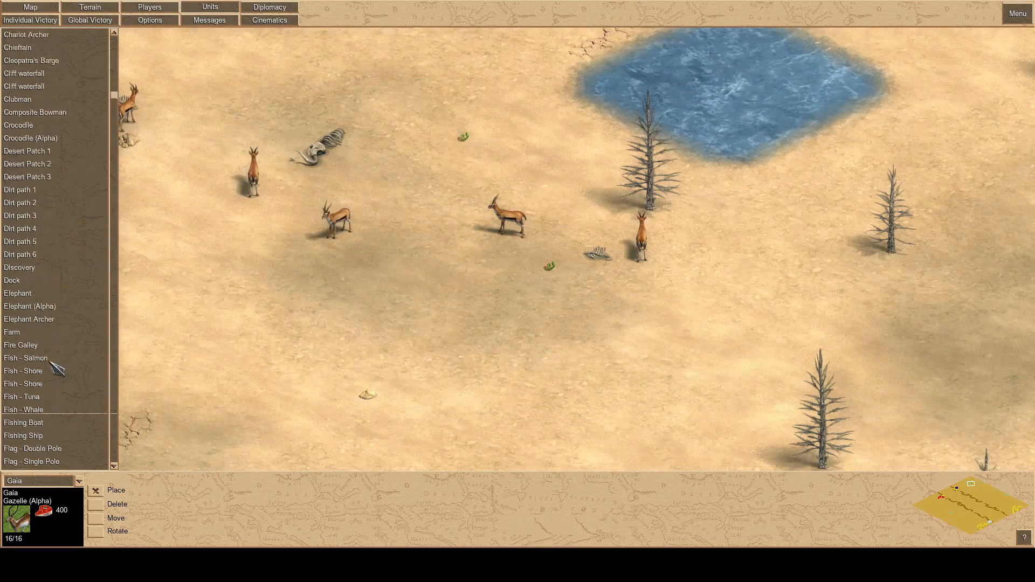
pyautogui.scroll(7, 56, 369)
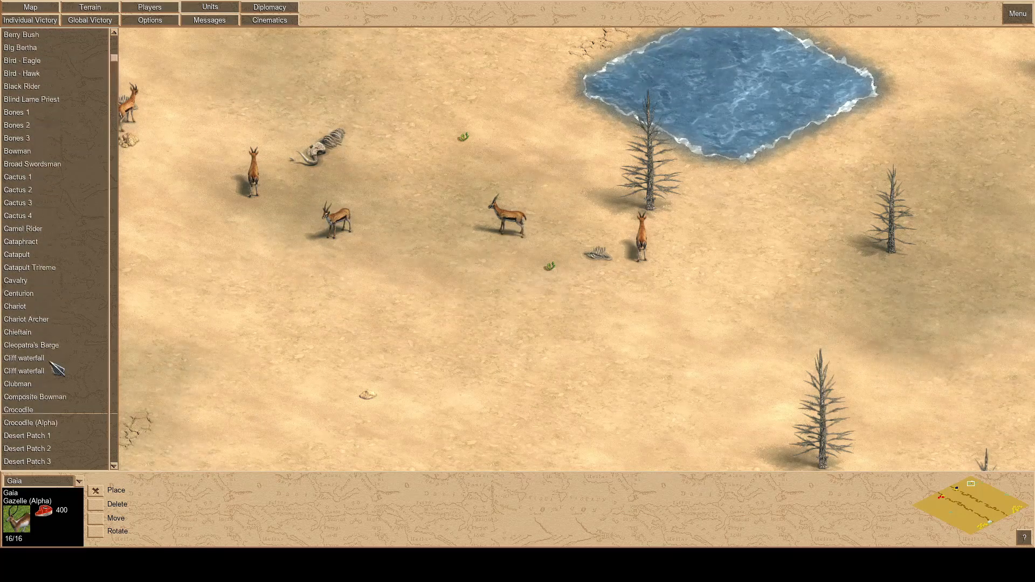
pyautogui.scroll(4, 54, 340)
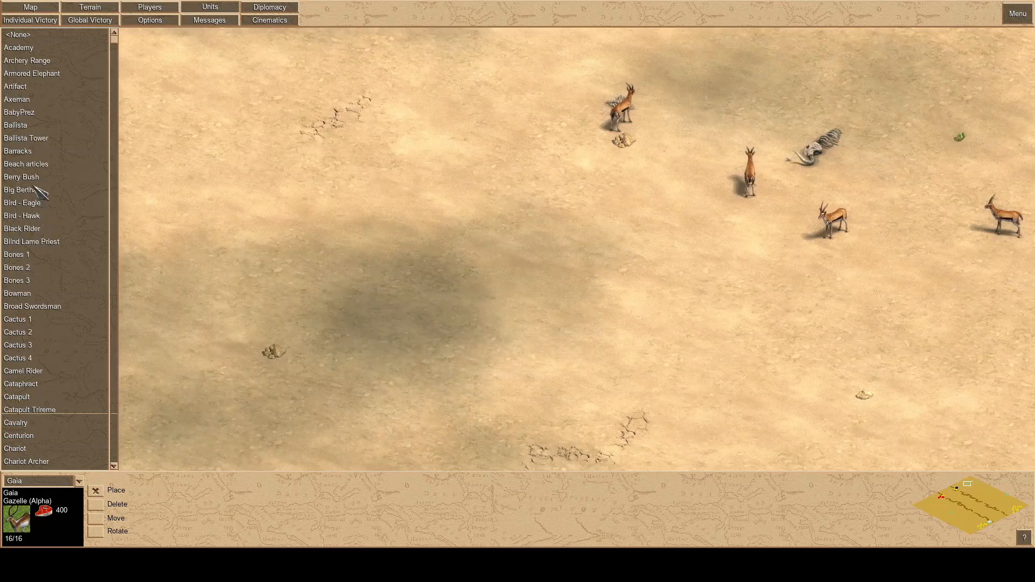
pyautogui.click(31, 179)
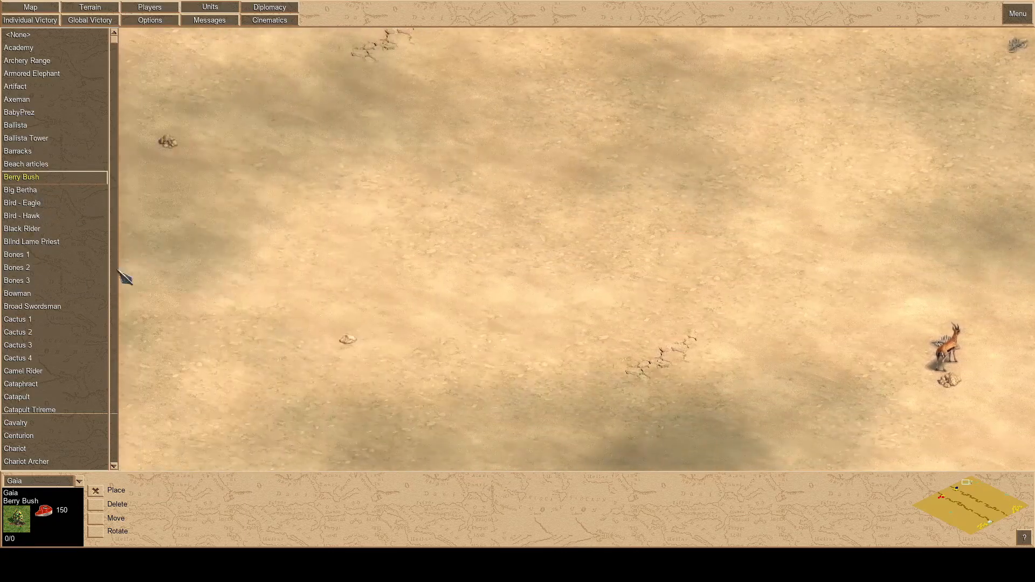
pyautogui.click(353, 270)
pyautogui.click(523, 181)
pyautogui.click(569, 329)
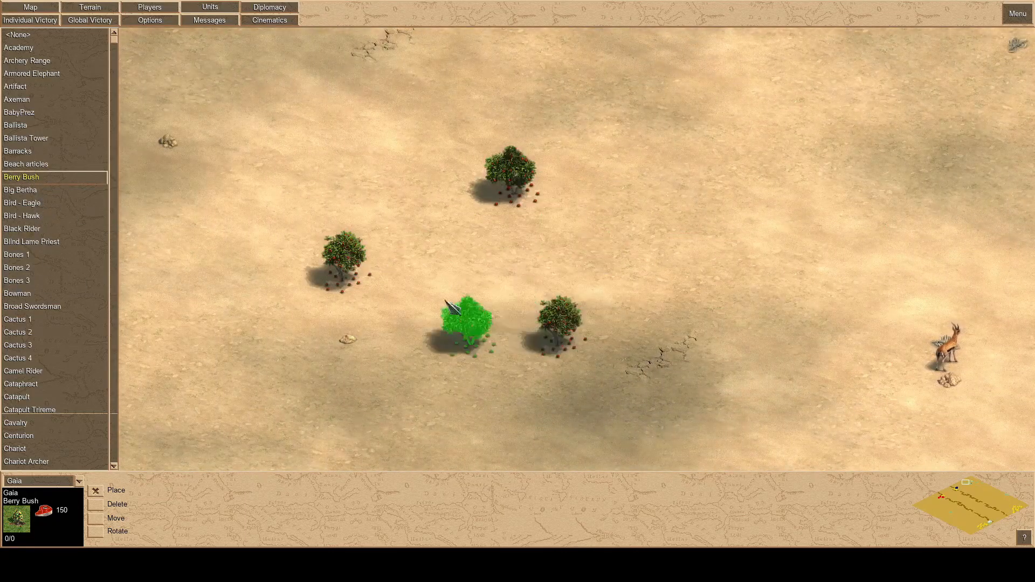
pyautogui.click(384, 197)
pyautogui.click(641, 197)
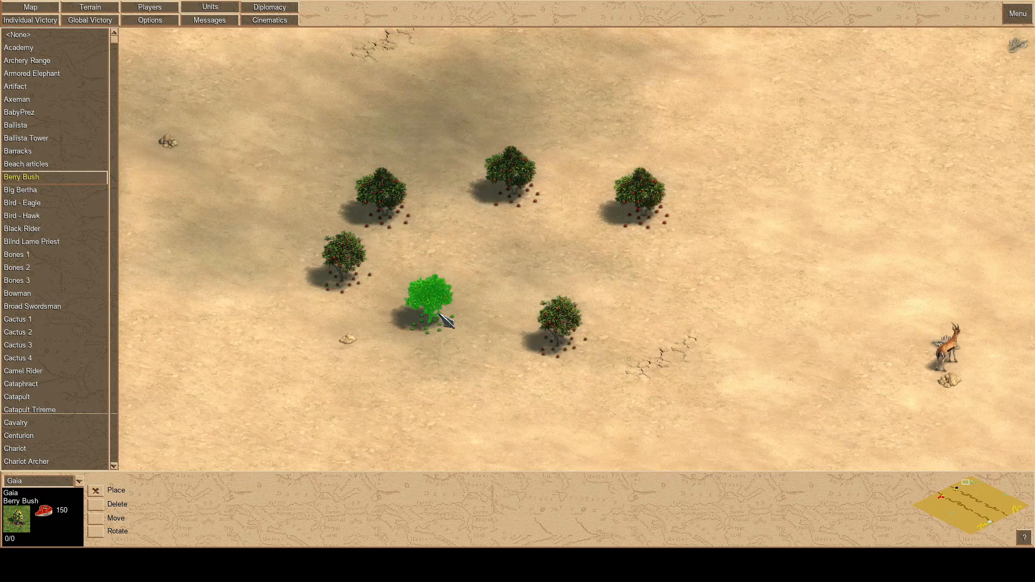
# - Delete the five berry bushes from the open desert west of the gazelle clearing
pyautogui.moveTo(1034, 143)
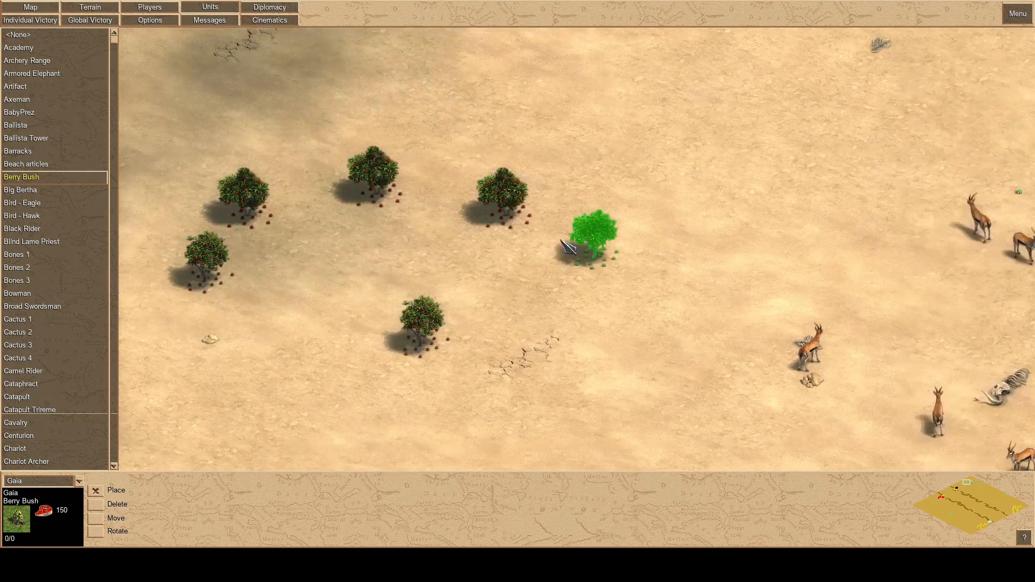
pyautogui.moveTo(1, 439)
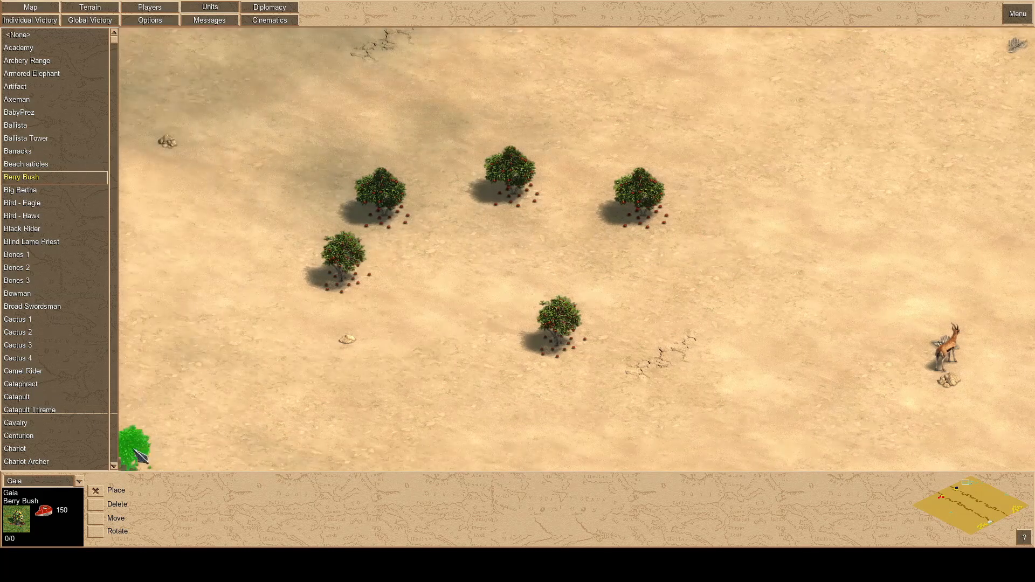
pyautogui.click(98, 503)
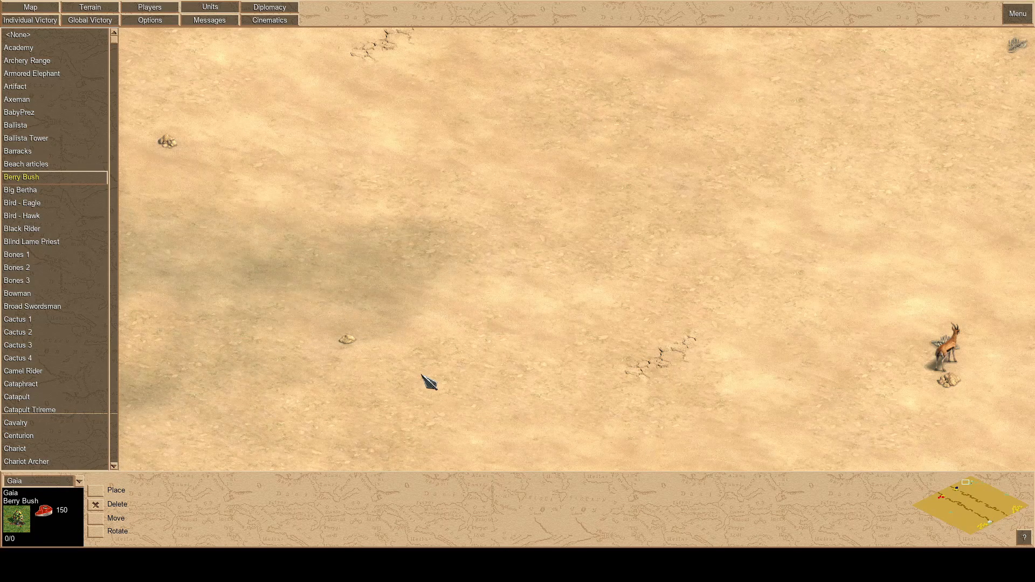
# - Examine the gazelle clearing around the pond, the sparse dead trees to its southeast and the empty desert to the west
pyautogui.moveTo(1034, 580)
pyautogui.moveTo(1034, 377)
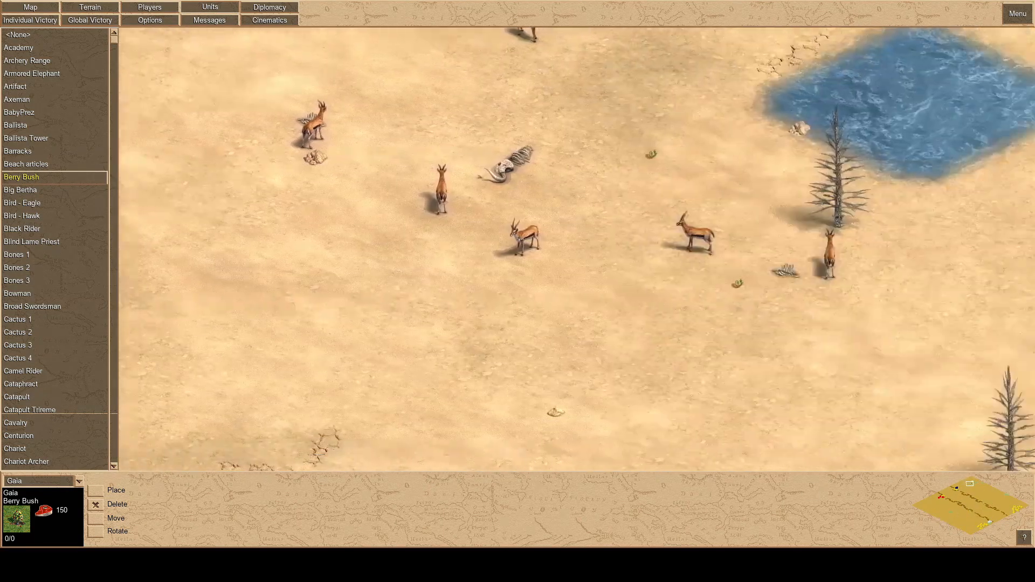
pyautogui.moveTo(539, 1)
pyautogui.moveTo(1033, 409)
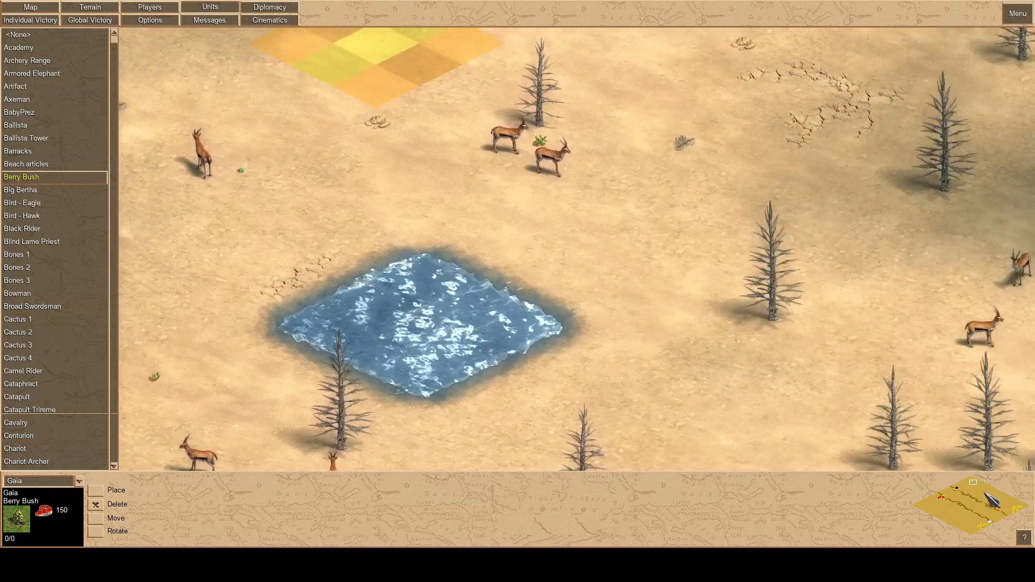
pyautogui.moveTo(1034, 475)
pyautogui.moveTo(1, 580)
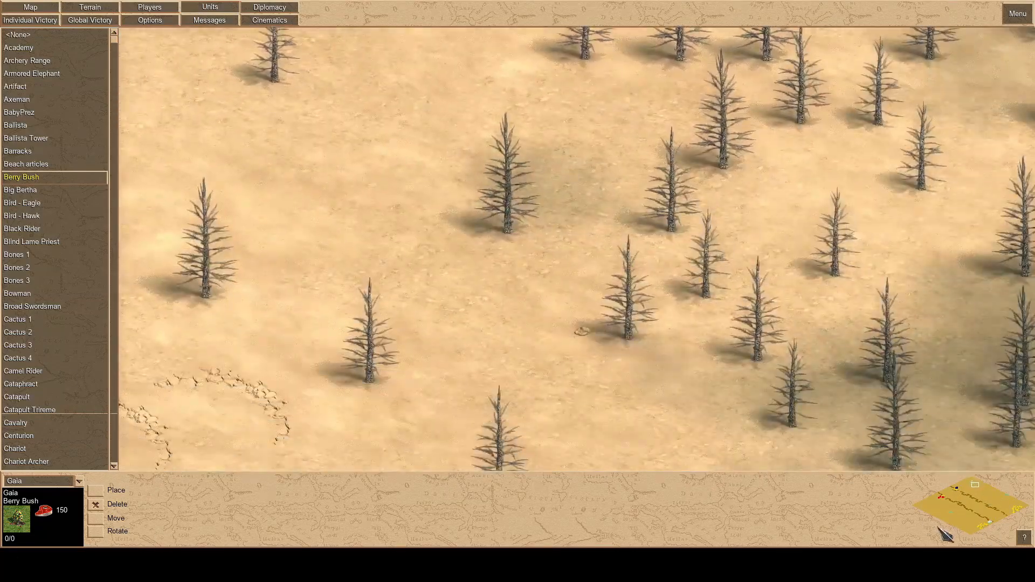
pyautogui.click(957, 515)
pyautogui.click(982, 492)
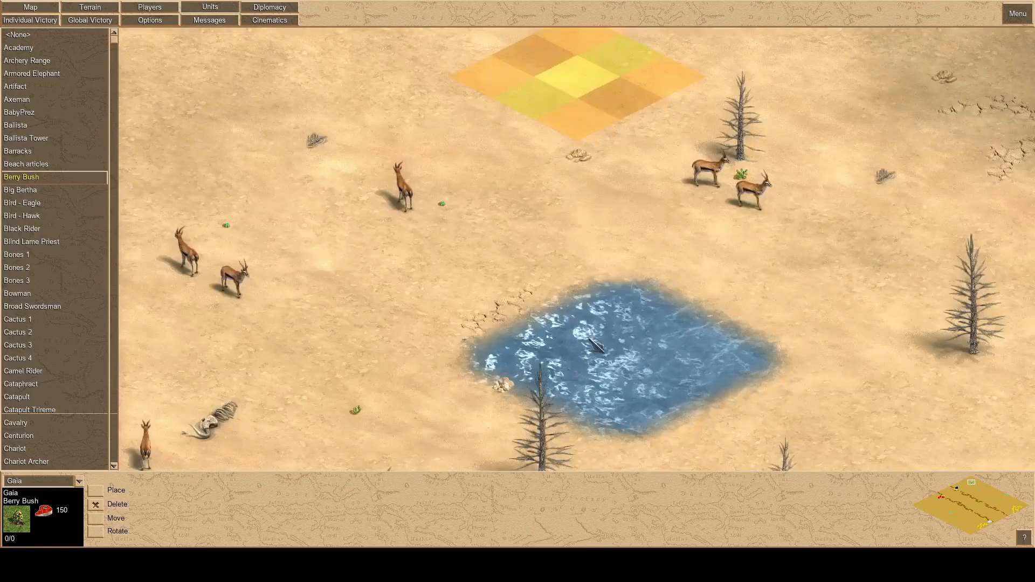
pyautogui.press('Down')
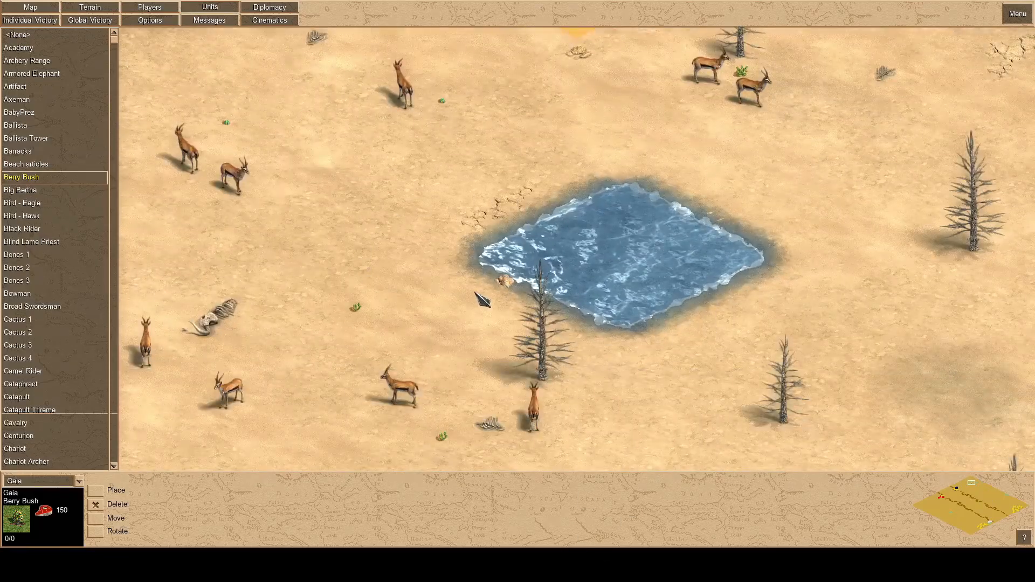
pyautogui.press('Left')
pyautogui.press('Left')
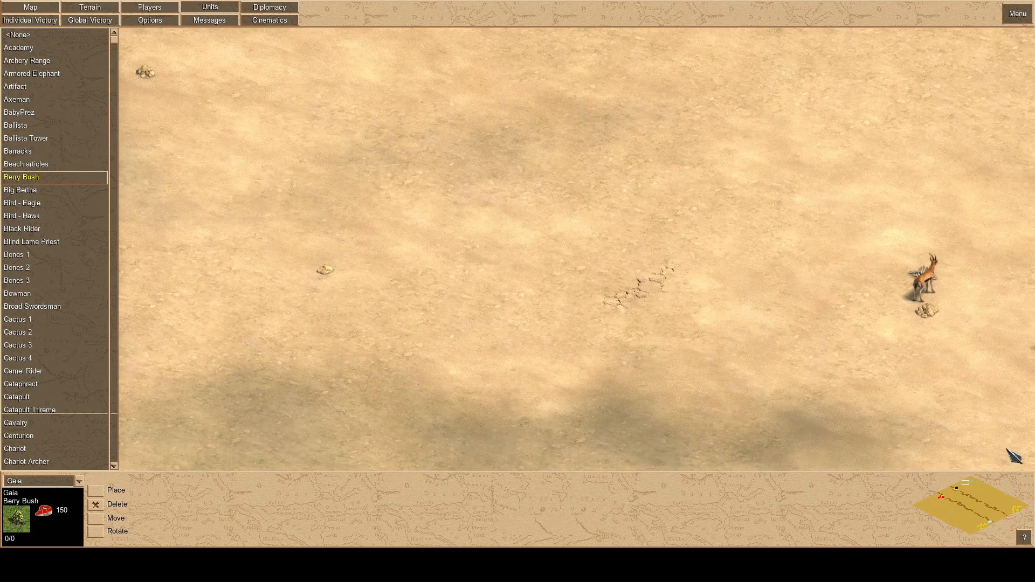
# - Inspect the gold mines and the lions among the desert dunes near the map's eastern corner
pyautogui.click(1015, 509)
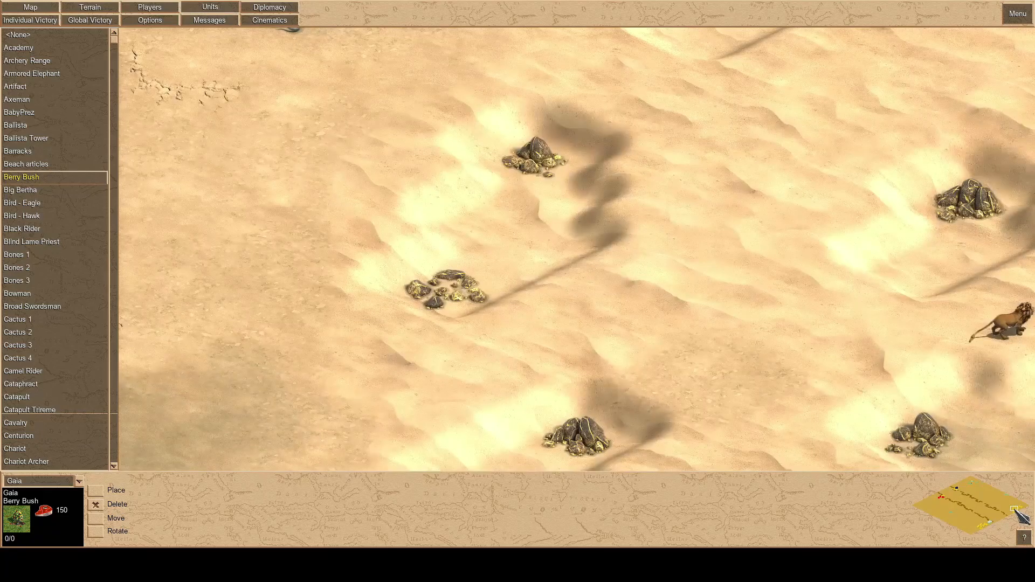
pyautogui.press('Right')
pyautogui.press('Down')
pyautogui.press('Up')
pyautogui.press('Right')
pyautogui.press('Up')
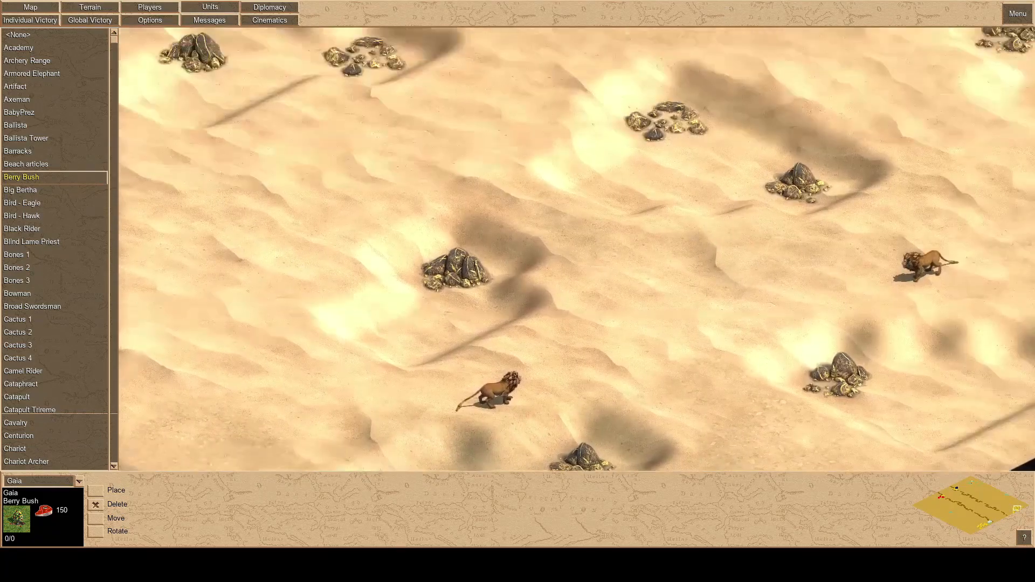
pyautogui.press('Left')
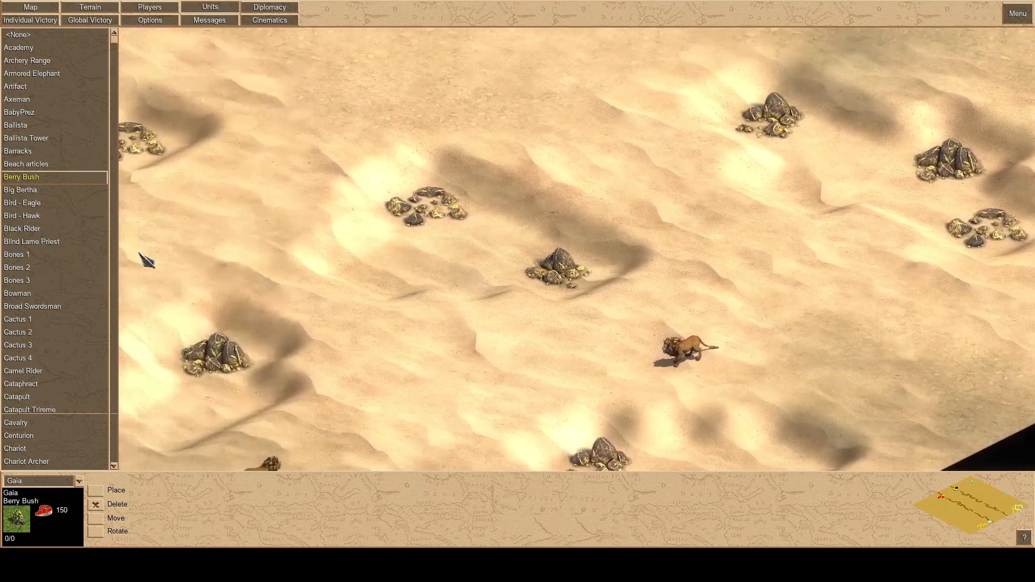
pyautogui.press('Left')
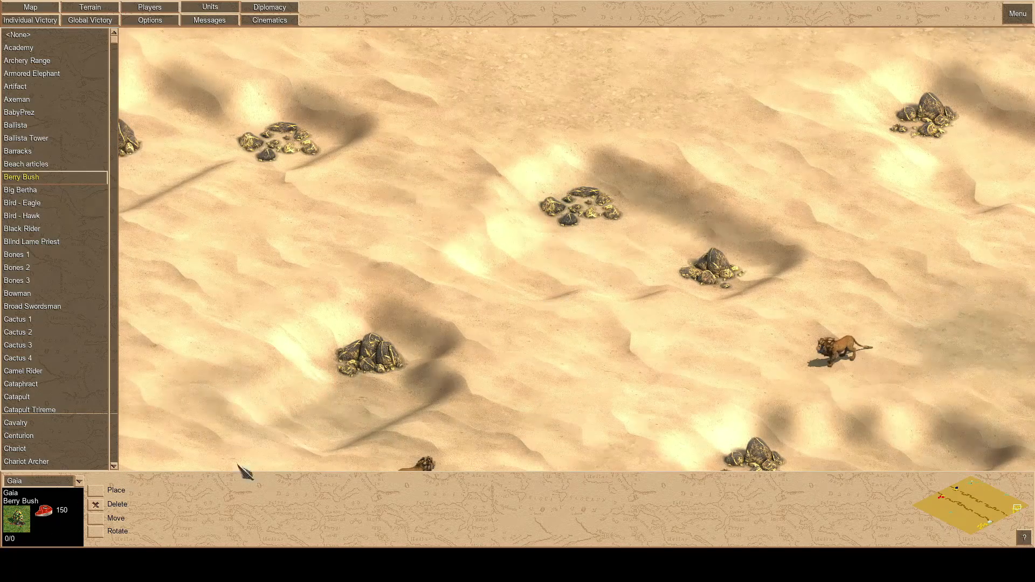
pyautogui.press('Left')
pyautogui.press('Down')
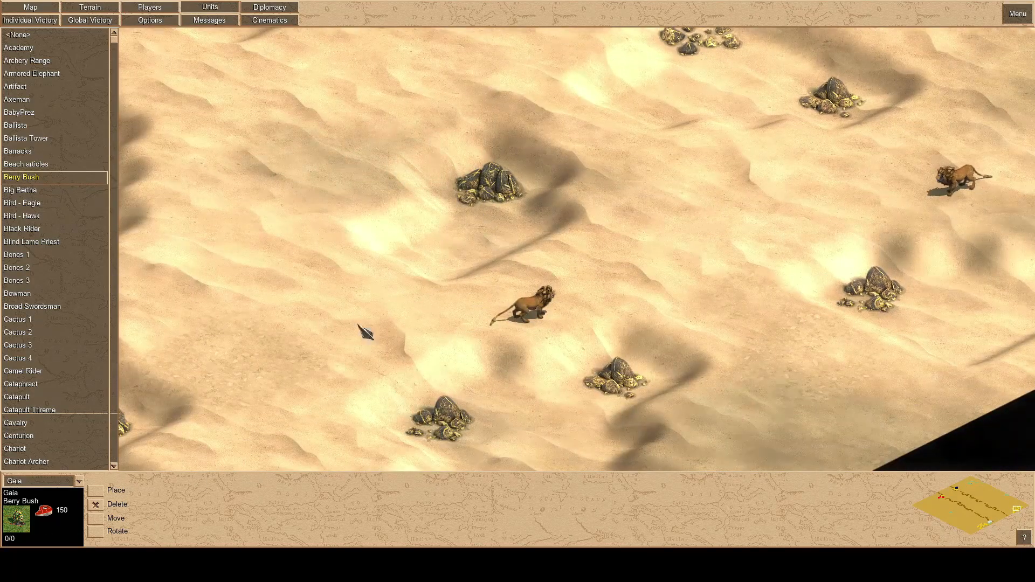
# - Examine how the gold mines and the lion are spread across the dunes along the map's southeastern edge
pyautogui.press('Left')
pyautogui.press('Down')
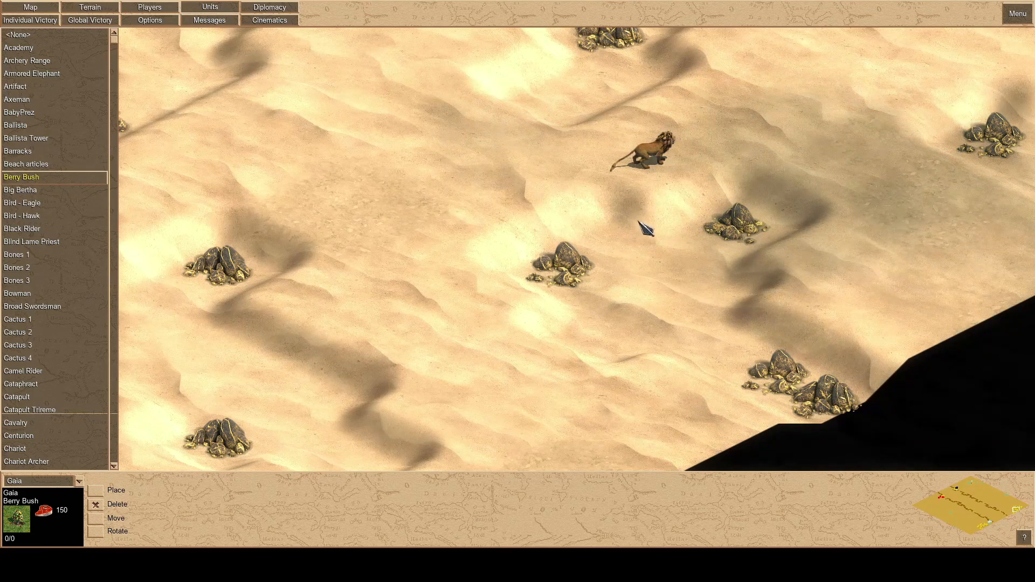
pyautogui.press('Left')
pyautogui.press('Down')
pyautogui.press('Up')
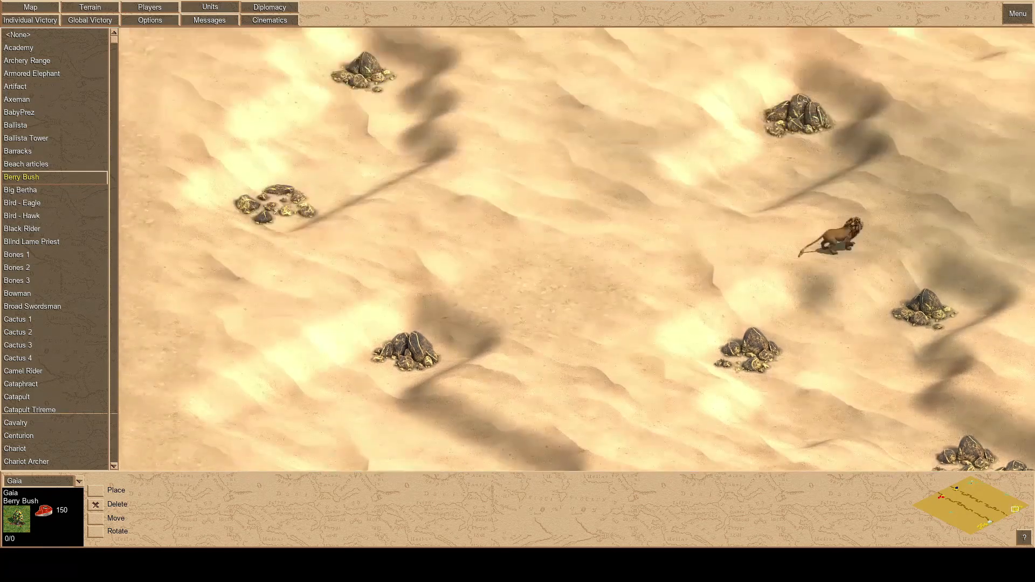
pyautogui.press('Down')
pyautogui.press('Right')
pyautogui.press('Down')
pyautogui.press('Down')
pyautogui.press('Right')
pyautogui.press('Right')
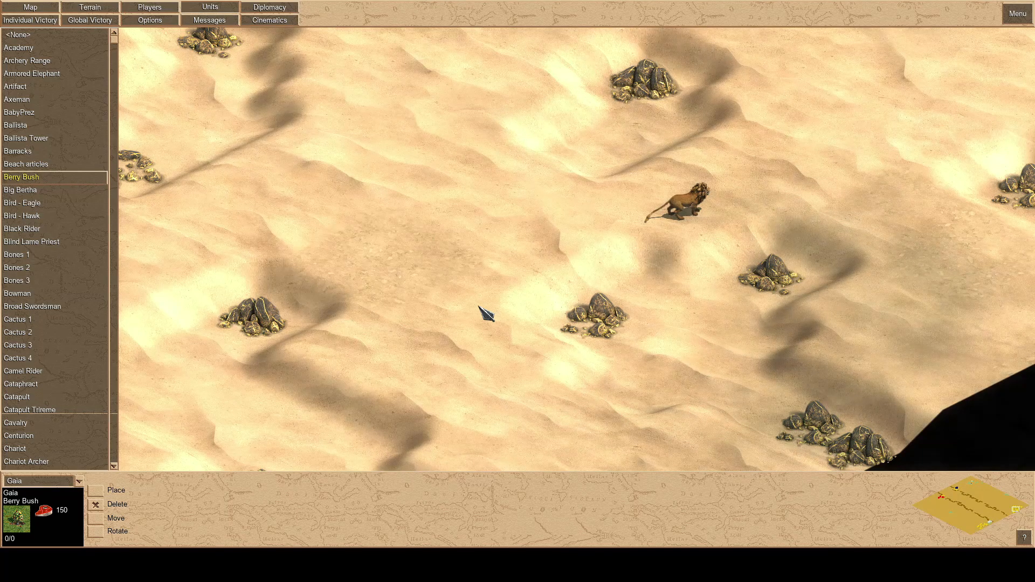
pyautogui.press('Up')
pyautogui.press('Down')
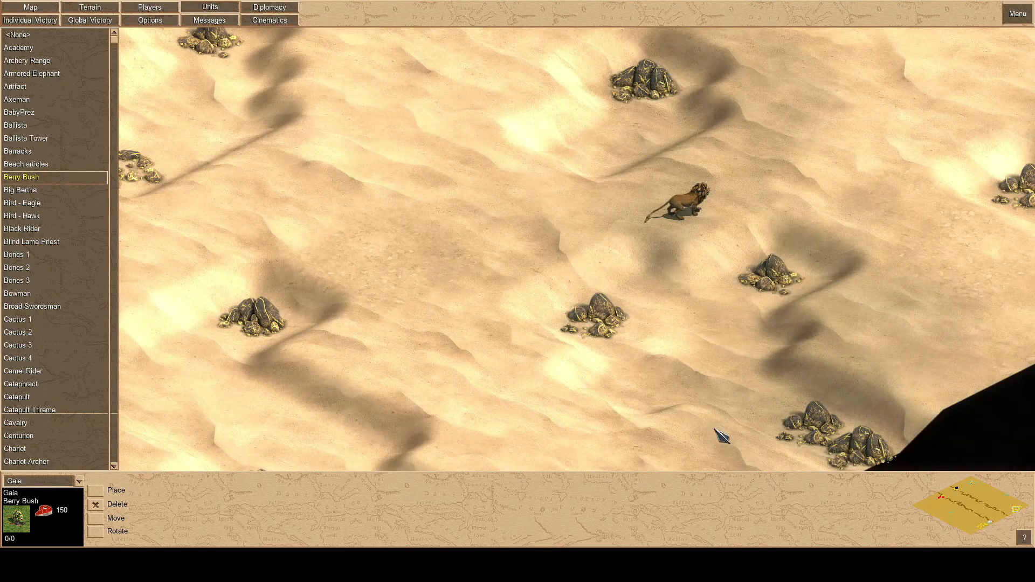
# - Inspect the gold mines farther southwest and the gazelles among the stone deposits beside the canyon cliff
pyautogui.click(981, 525)
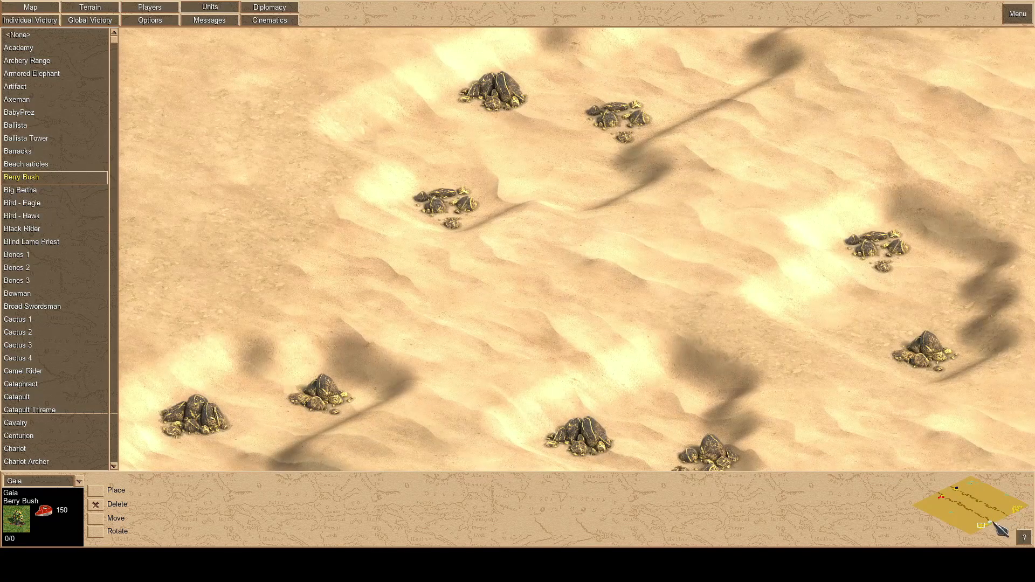
pyautogui.click(989, 520)
pyautogui.press('Down')
pyautogui.press('Right')
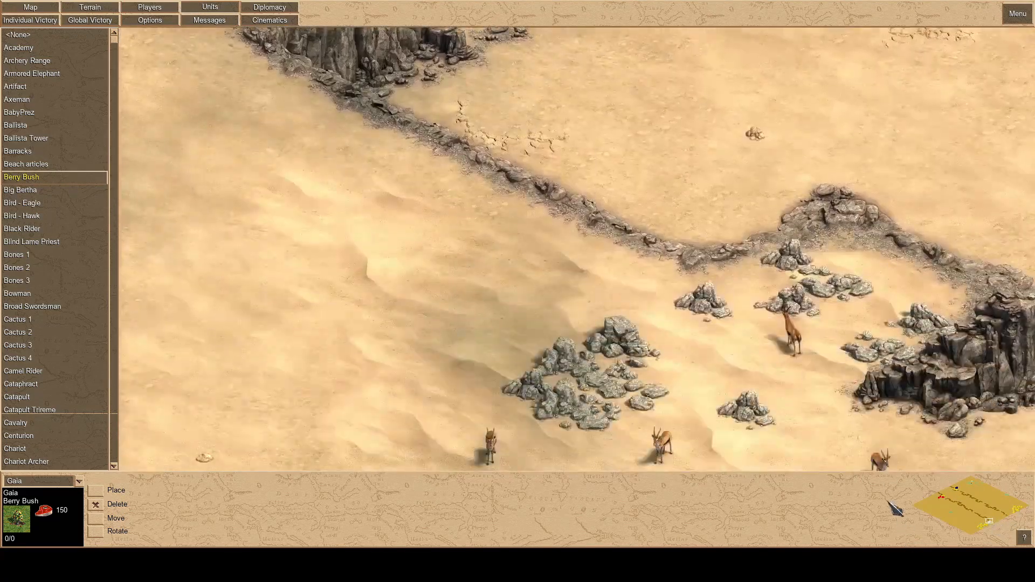
pyautogui.press('Down')
pyautogui.press('Right')
pyautogui.press('Up')
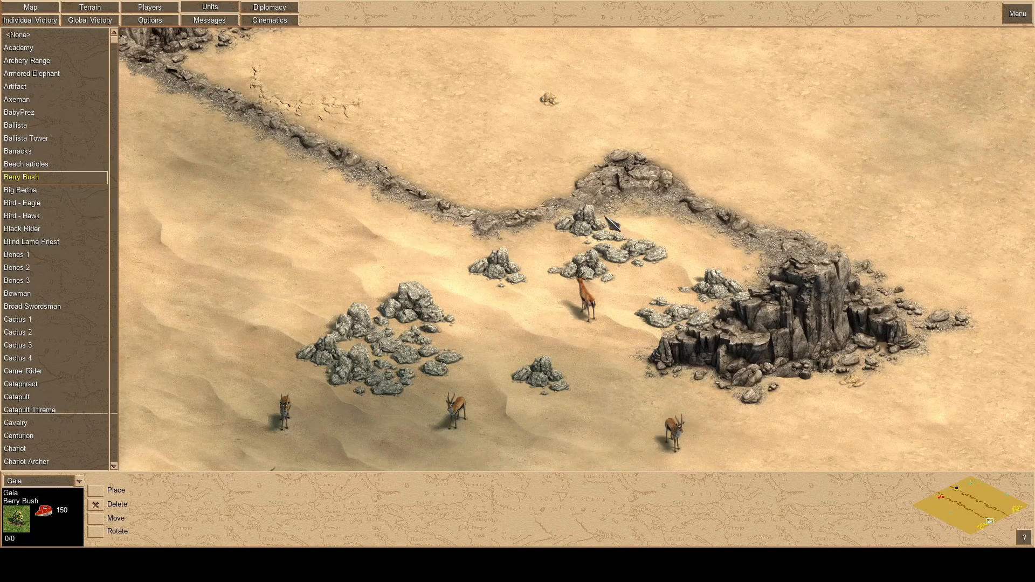
# - Close the current scenario without saving and open "Corpse canyon with sand dunes gold+more gazelles" for editing
pyautogui.click(1009, 16)
pyautogui.click(518, 185)
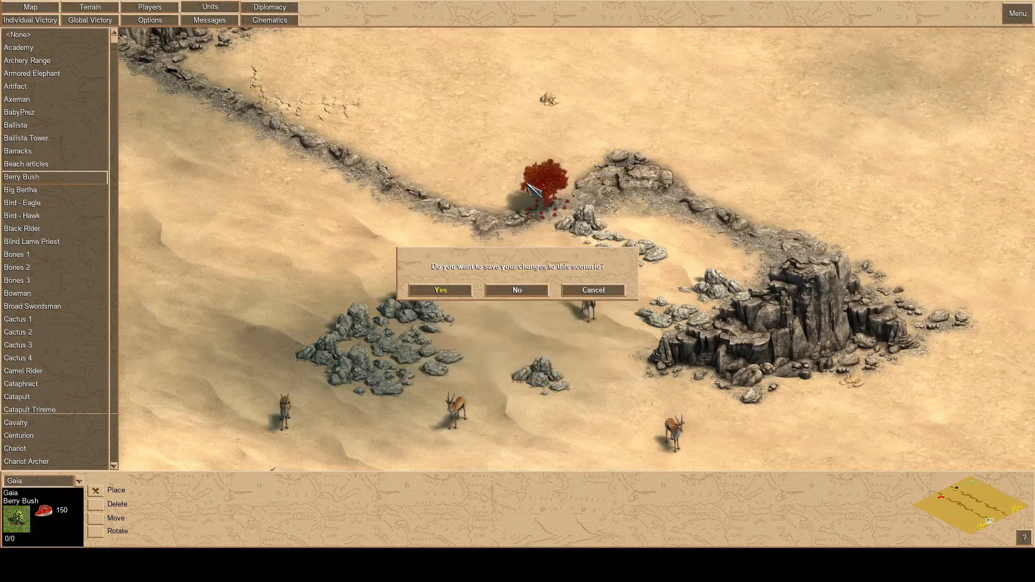
pyautogui.click(509, 290)
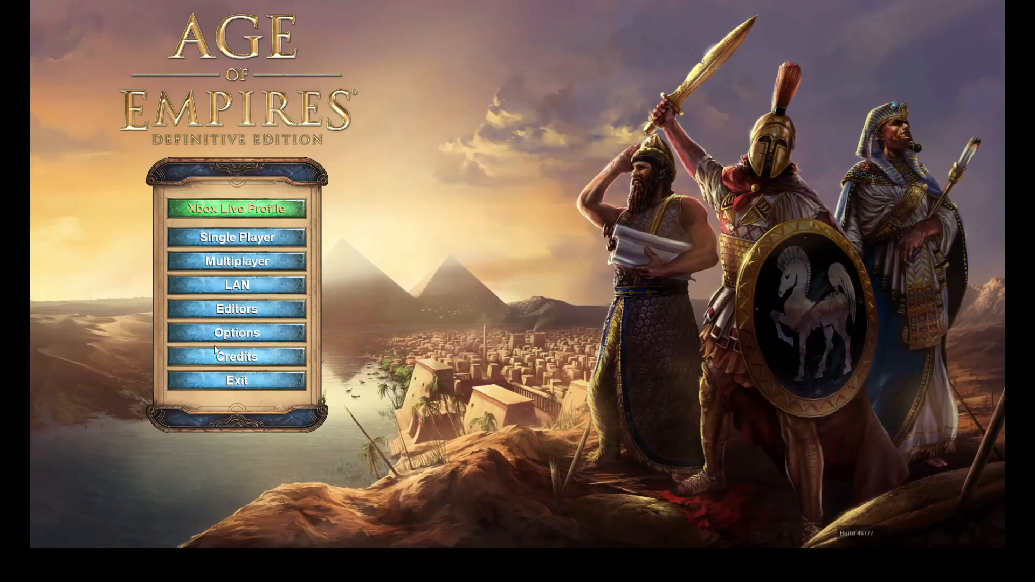
pyautogui.click(222, 311)
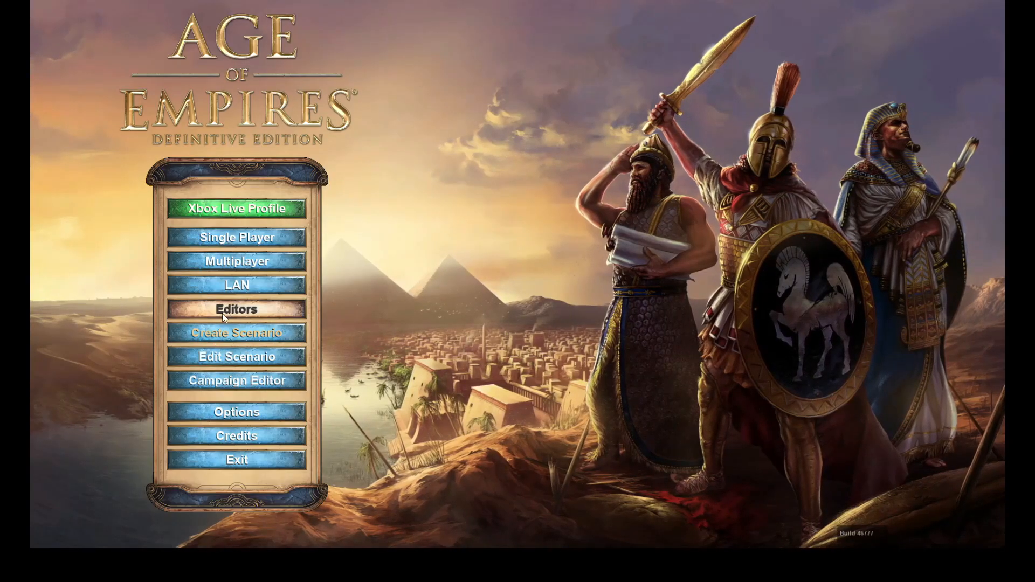
pyautogui.click(223, 355)
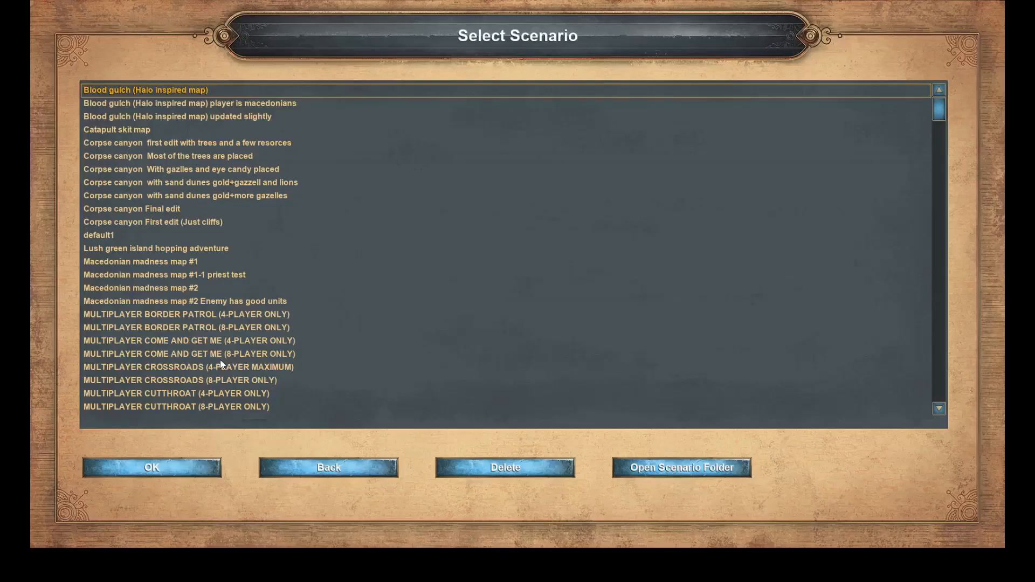
pyautogui.doubleClick(247, 197)
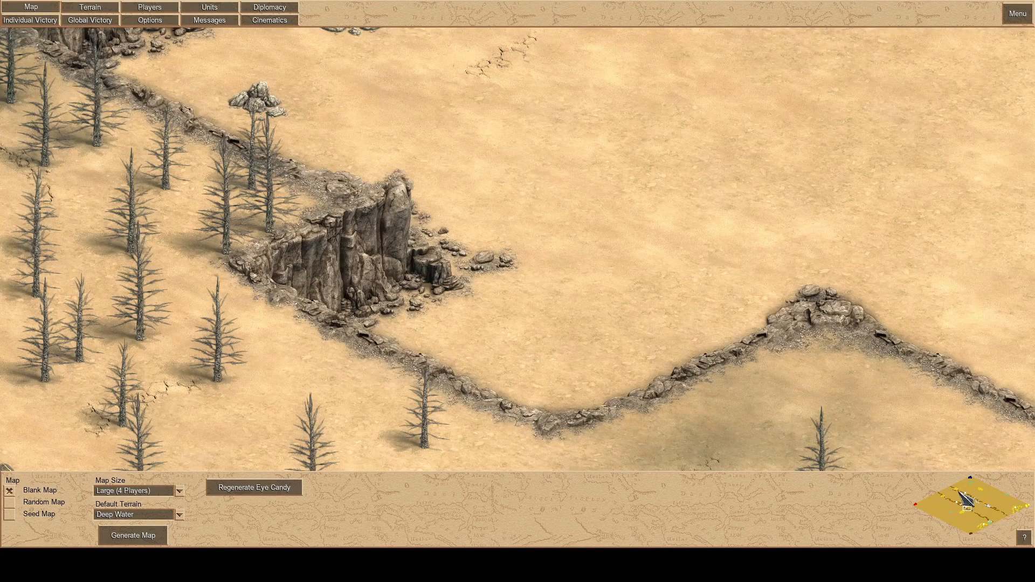
# - Inspect the players' starting bases and villagers at the corners of the newly opened map
pyautogui.moveTo(974, 488); pyautogui.dragTo(972, 484)
pyautogui.moveTo(982, 526); pyautogui.dragTo(970, 533)
pyautogui.press('Down')
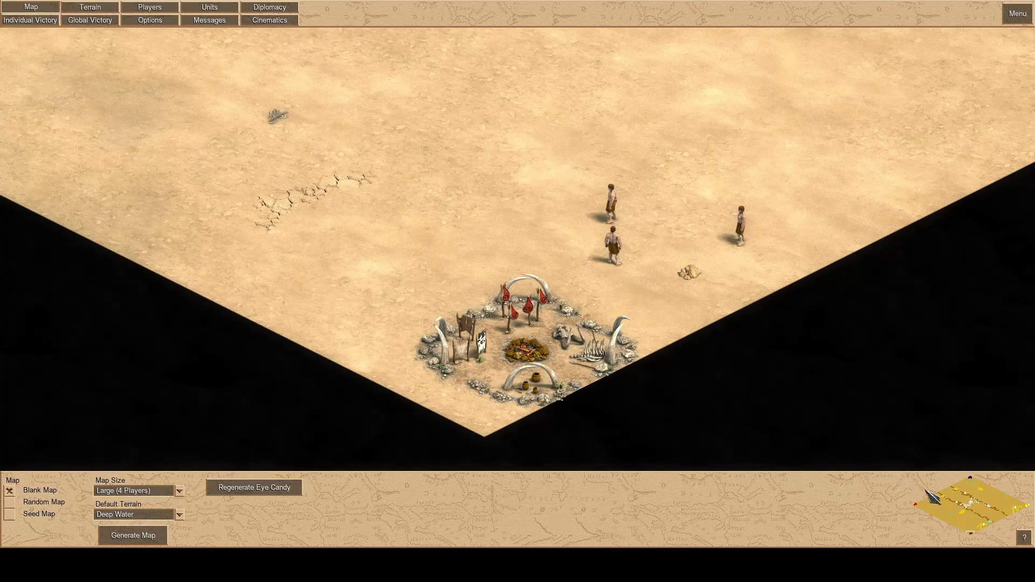
pyautogui.press('Right')
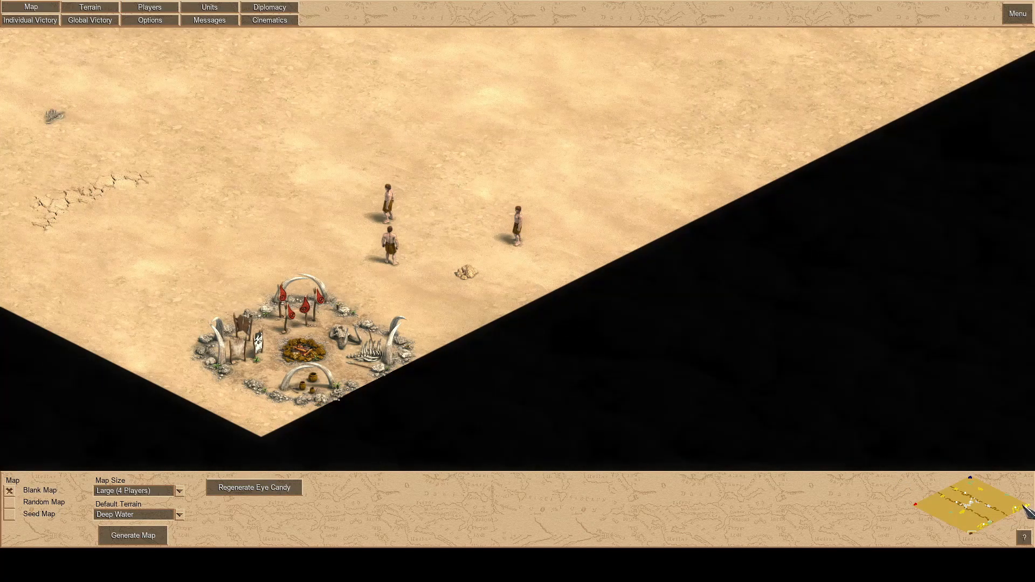
pyautogui.moveTo(1025, 505); pyautogui.dragTo(1024, 506)
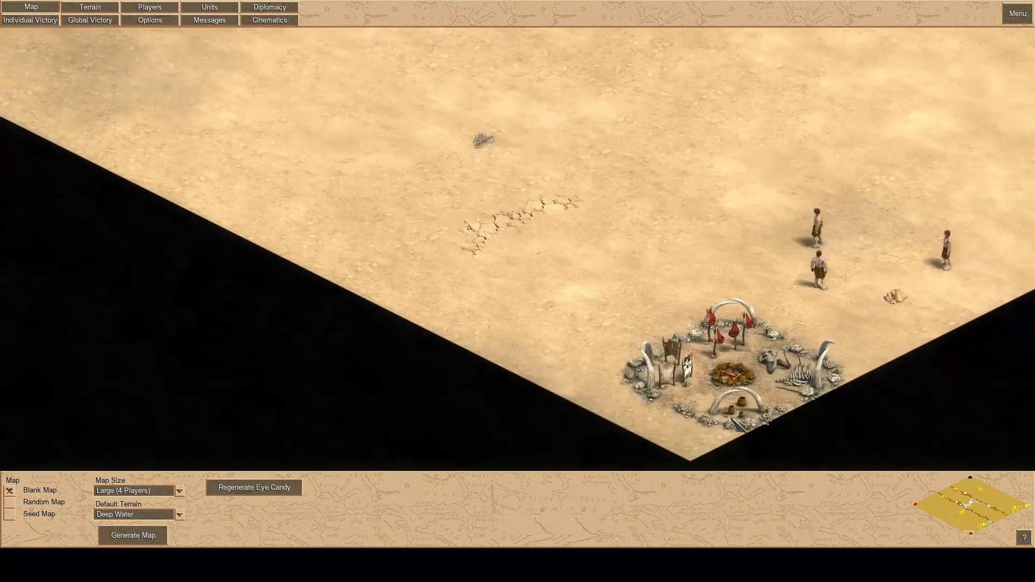
pyautogui.click(925, 507)
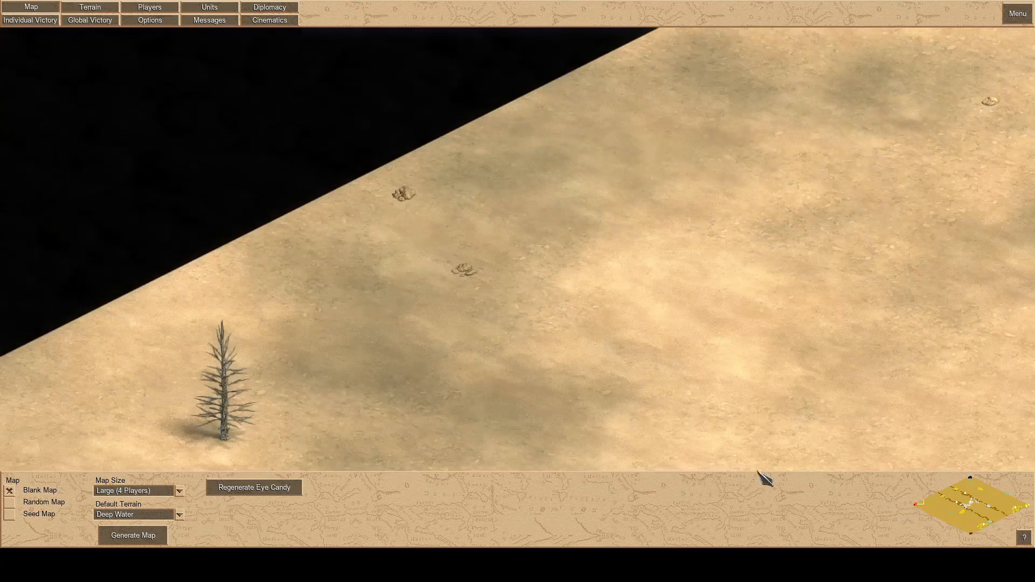
pyautogui.click(966, 480)
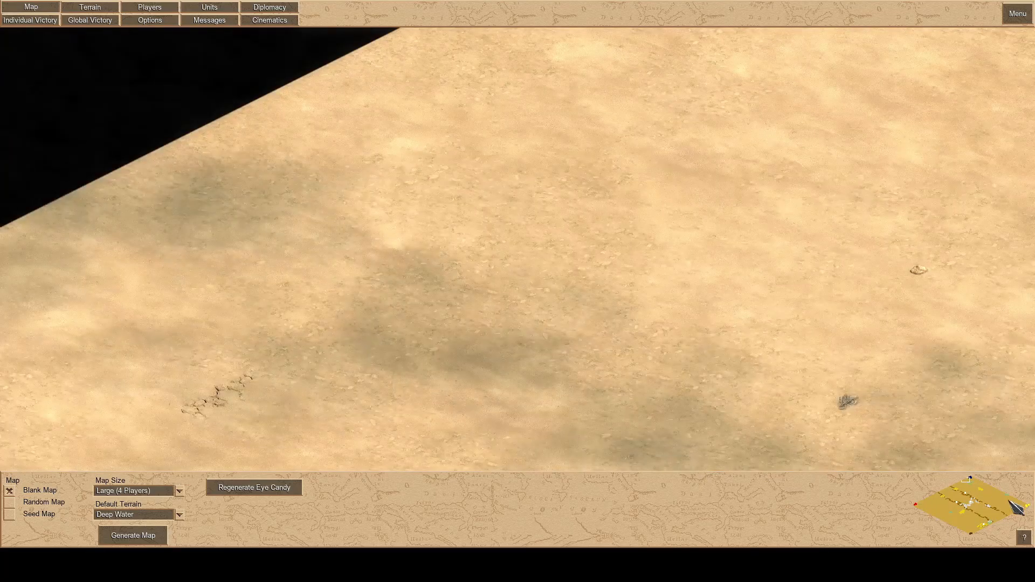
pyautogui.click(1023, 507)
pyautogui.press('Up')
pyautogui.press('Right')
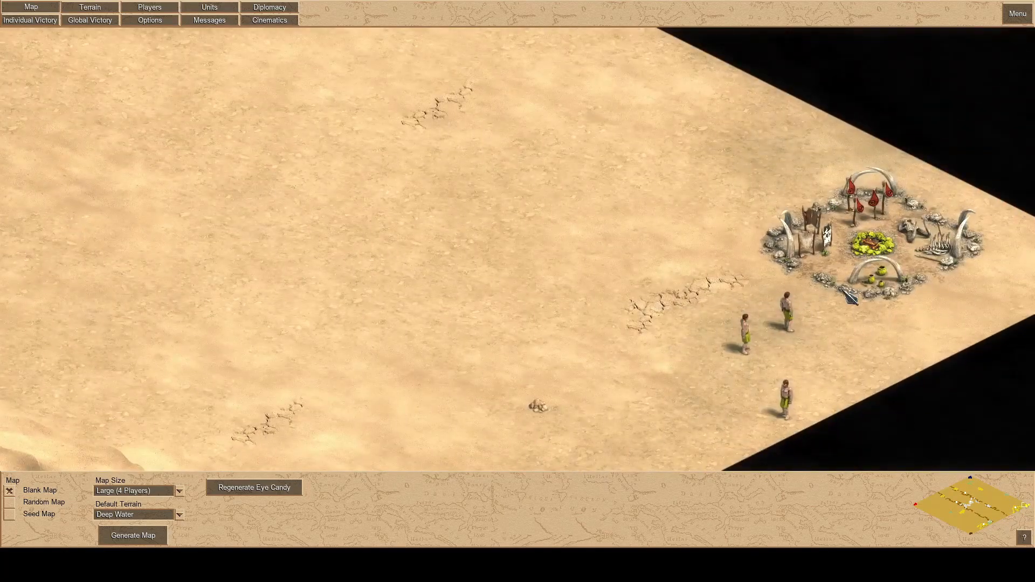
# - Examine the ruins along the canyon cliffs and how they lie relative to the northern and eastern starting bases
pyautogui.click(987, 507)
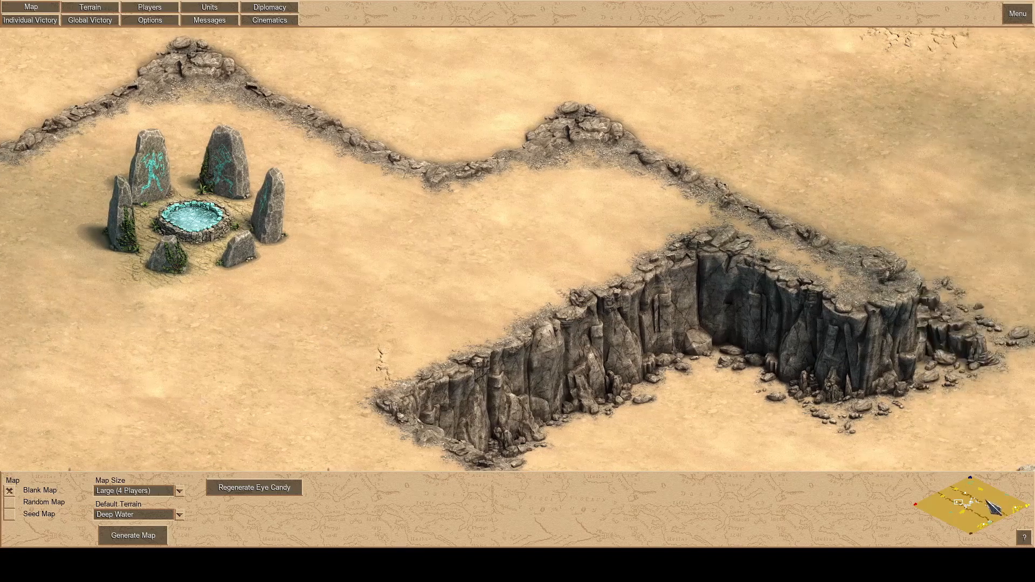
pyautogui.moveTo(971, 511); pyautogui.dragTo(967, 493)
pyautogui.click(988, 507)
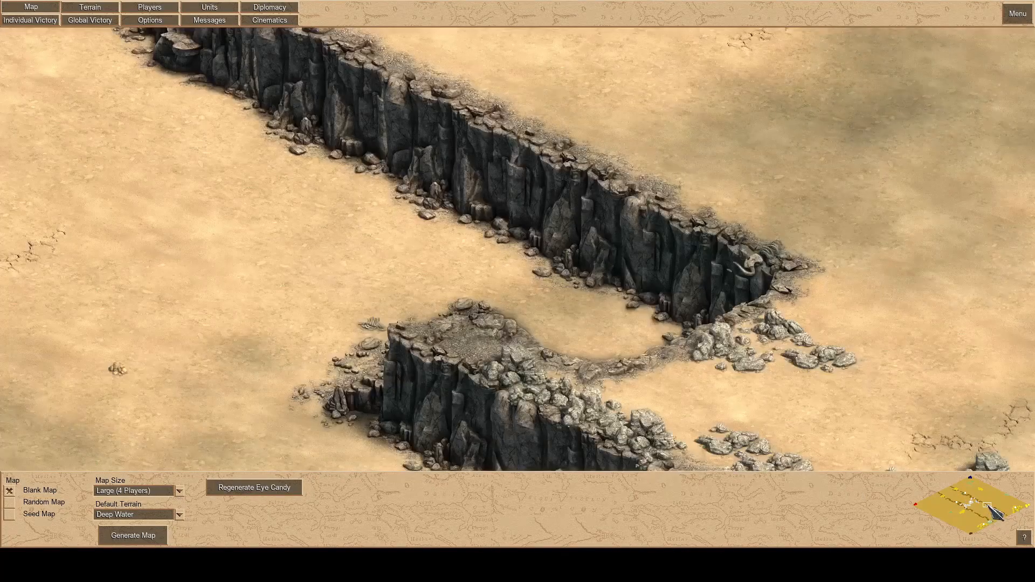
pyautogui.click(957, 502)
pyautogui.press('Up')
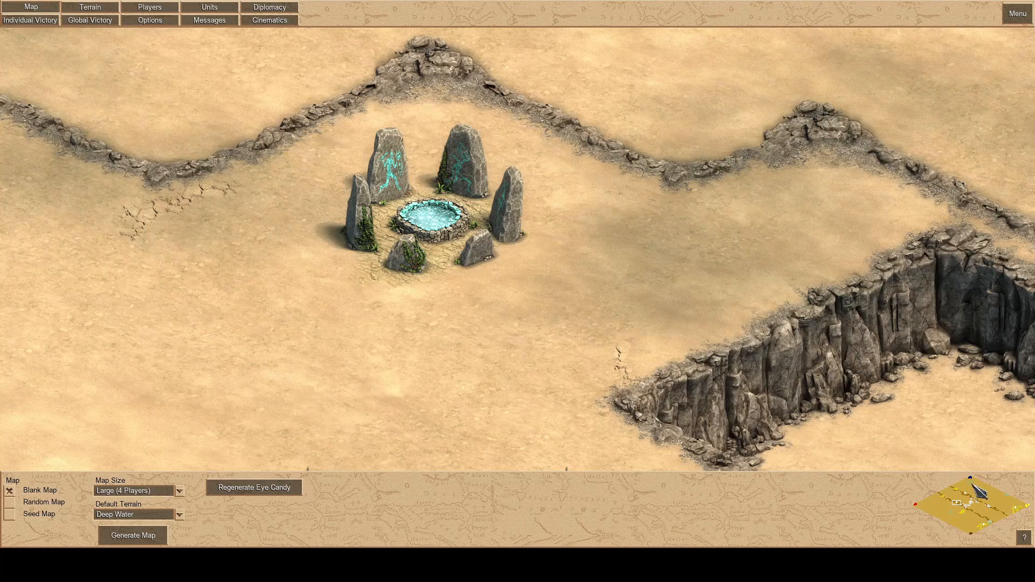
pyautogui.click(971, 481)
pyautogui.press('Up')
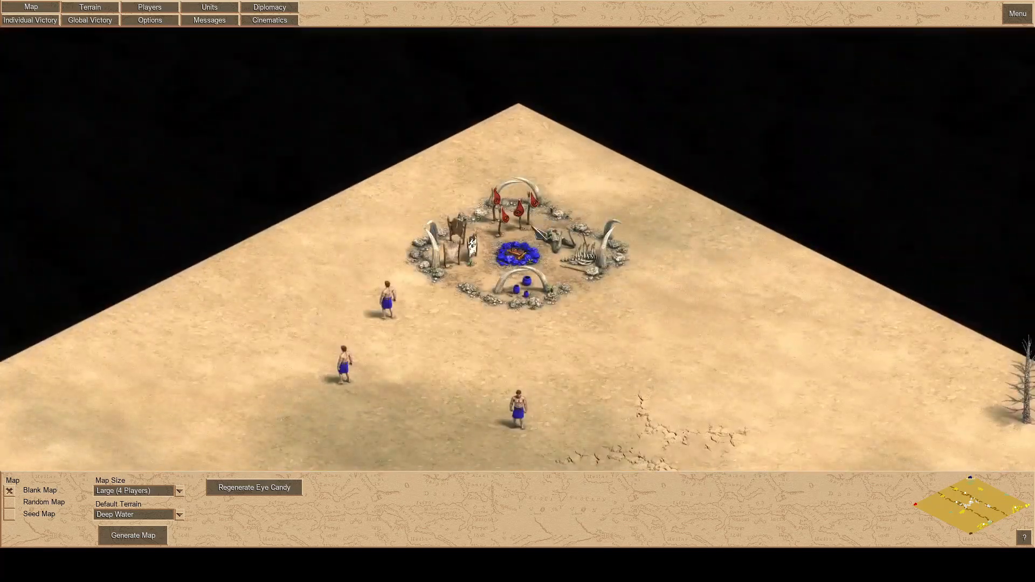
pyautogui.click(966, 493)
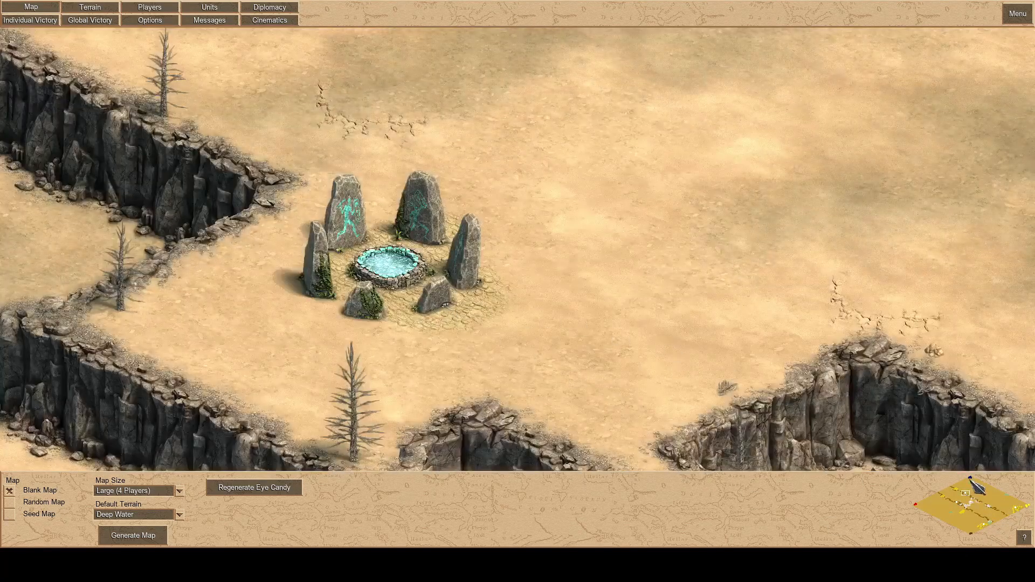
pyautogui.click(971, 480)
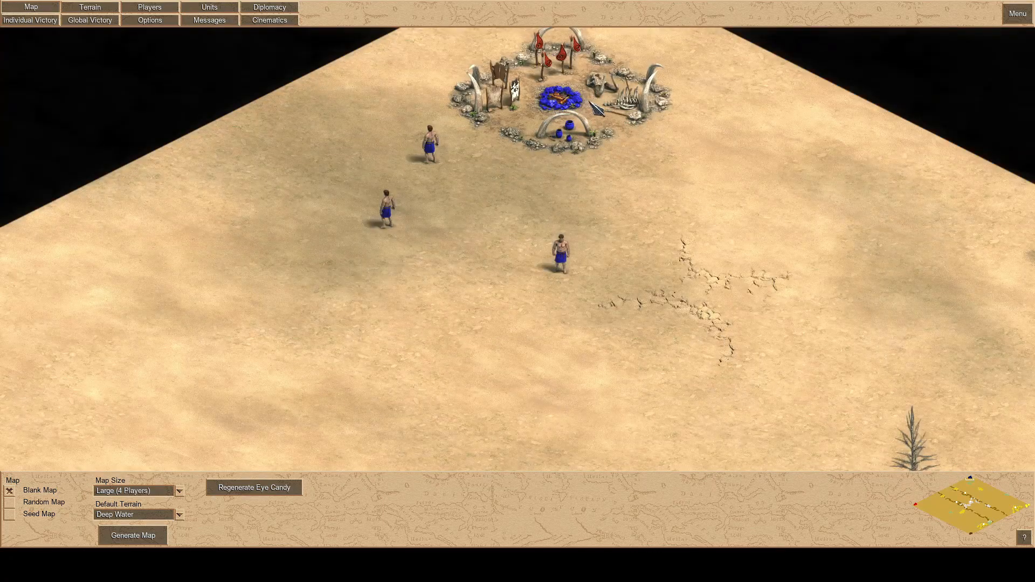
pyautogui.click(1025, 507)
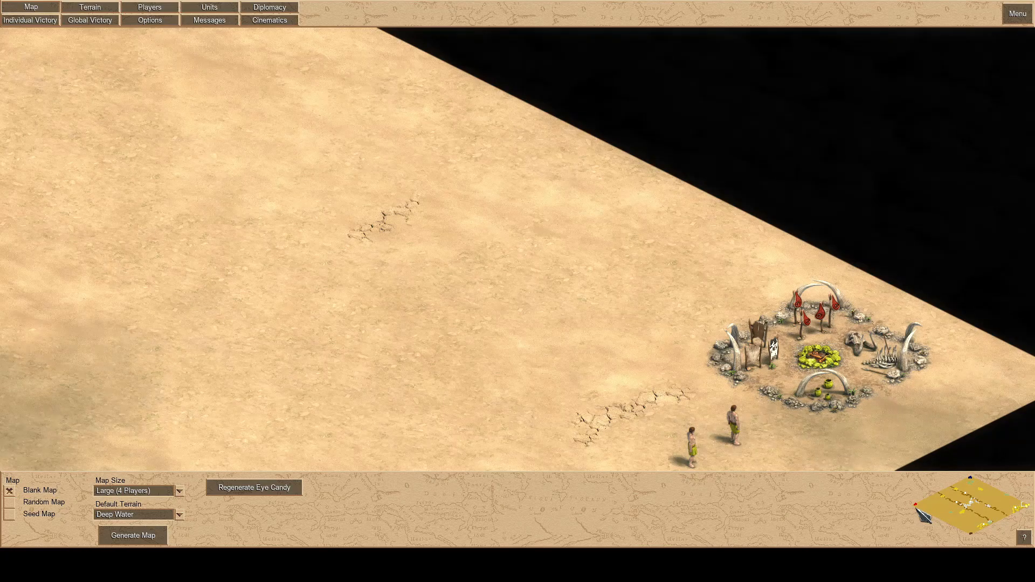
pyautogui.click(956, 504)
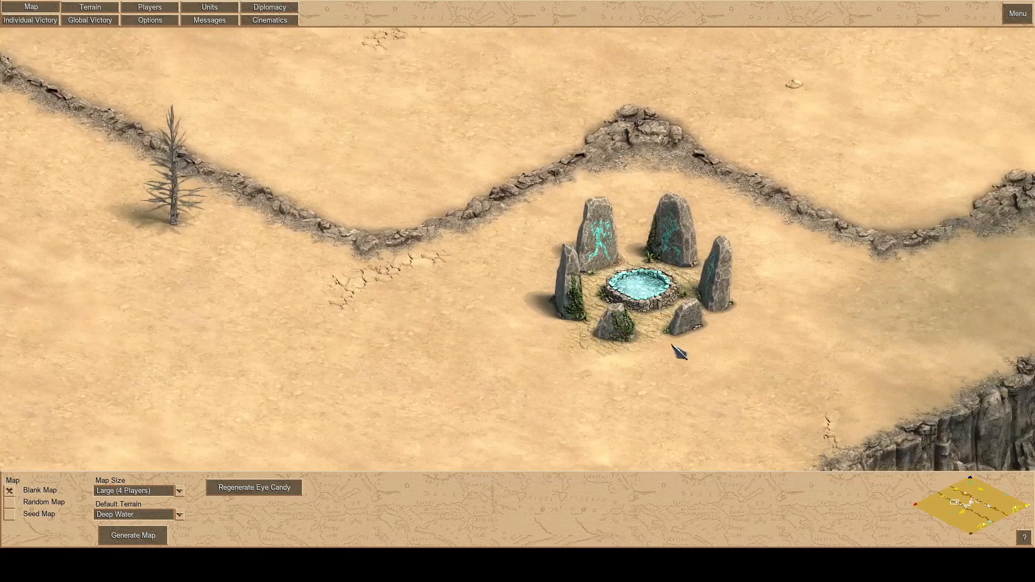
pyautogui.press('Right')
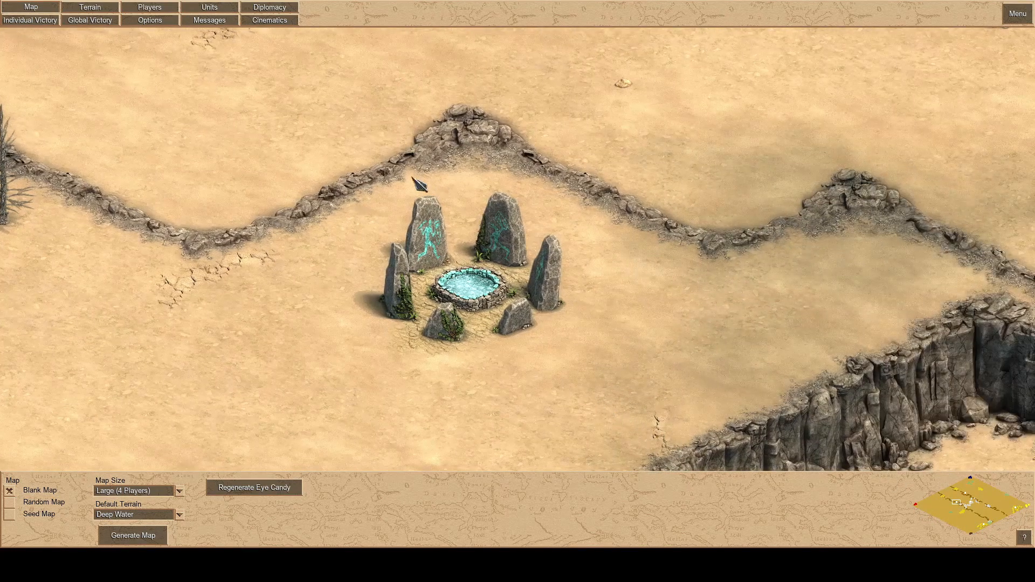
pyautogui.press('Up')
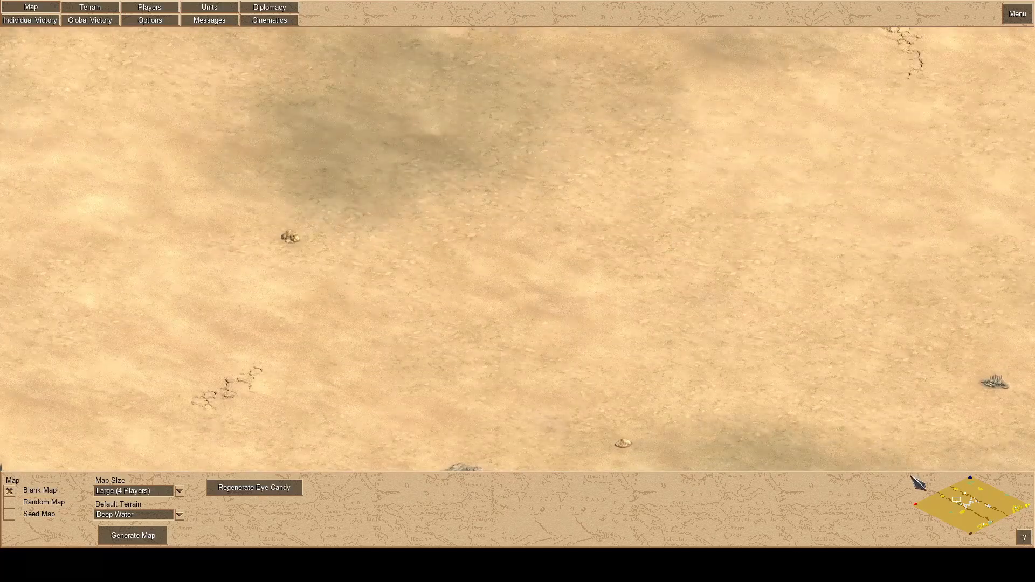
pyautogui.click(970, 477)
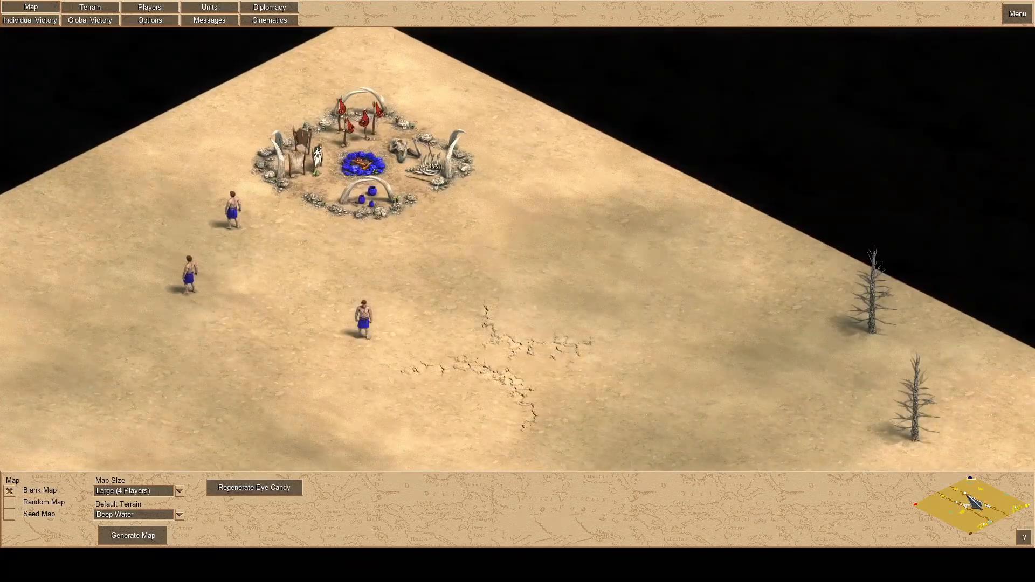
# - Examine the ruins in the middle of the canyon, the stone deposits around them and the cliffs to the east
pyautogui.click(966, 494)
pyautogui.press('Down')
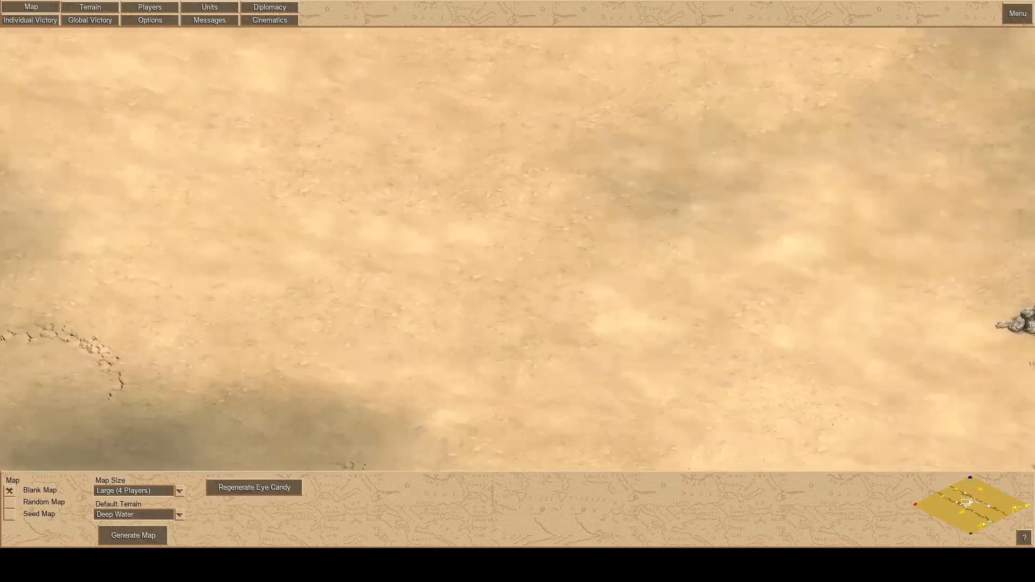
pyautogui.press('Up')
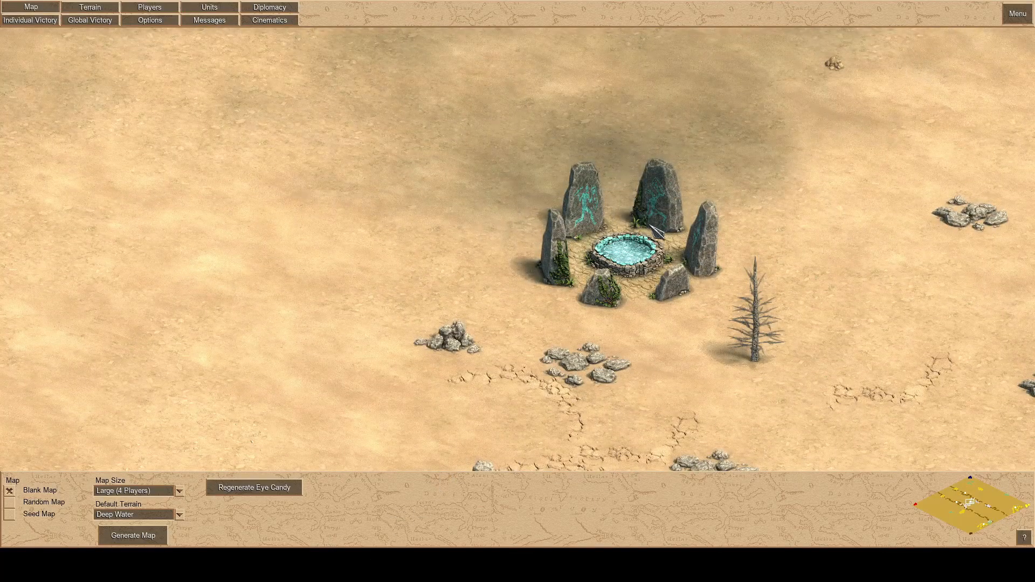
pyautogui.press('Down')
pyautogui.press('Right')
pyautogui.press('Up')
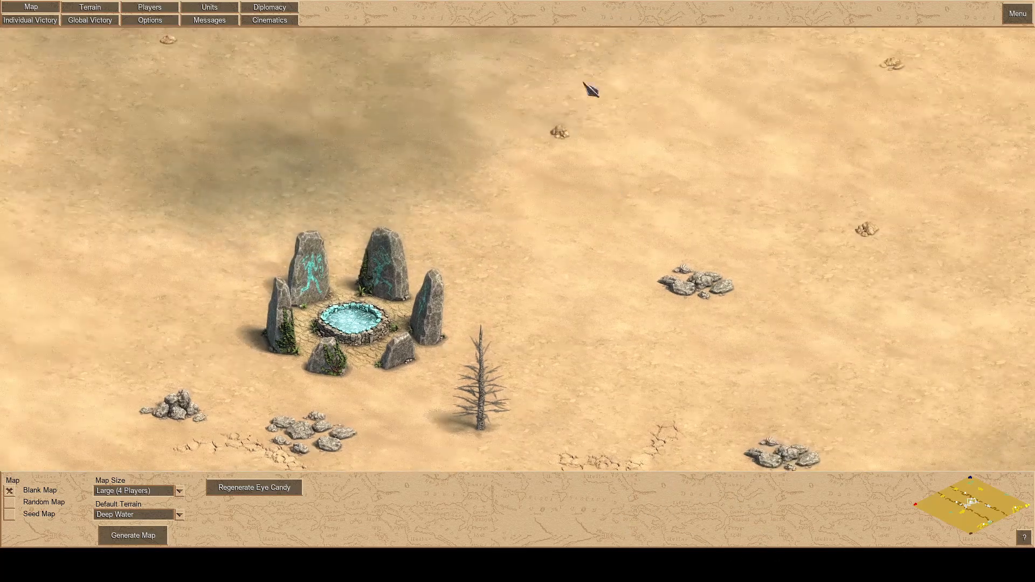
pyautogui.press('Down')
pyautogui.press('Right')
pyautogui.press('Left')
pyautogui.press('Up')
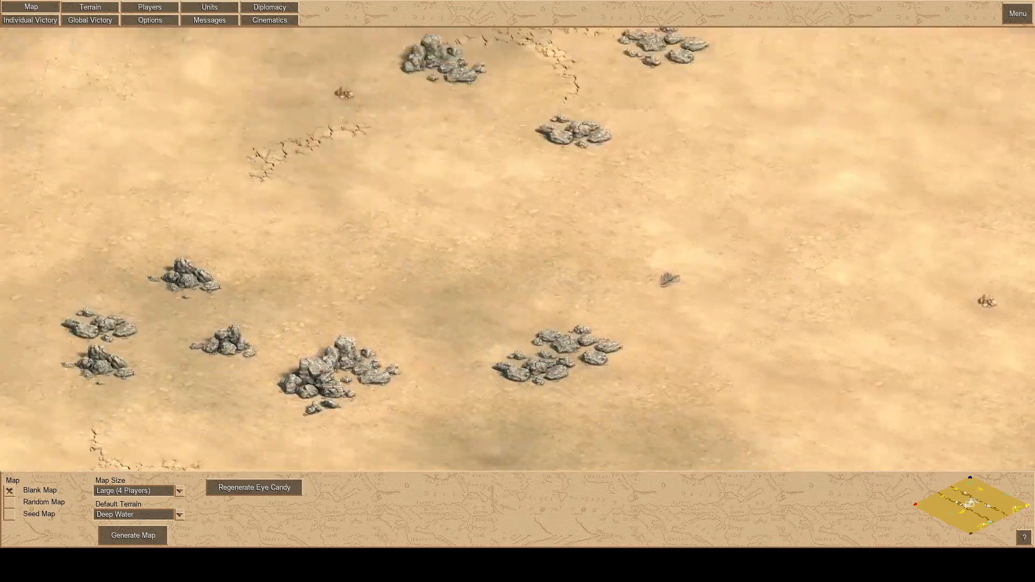
pyautogui.press('Right')
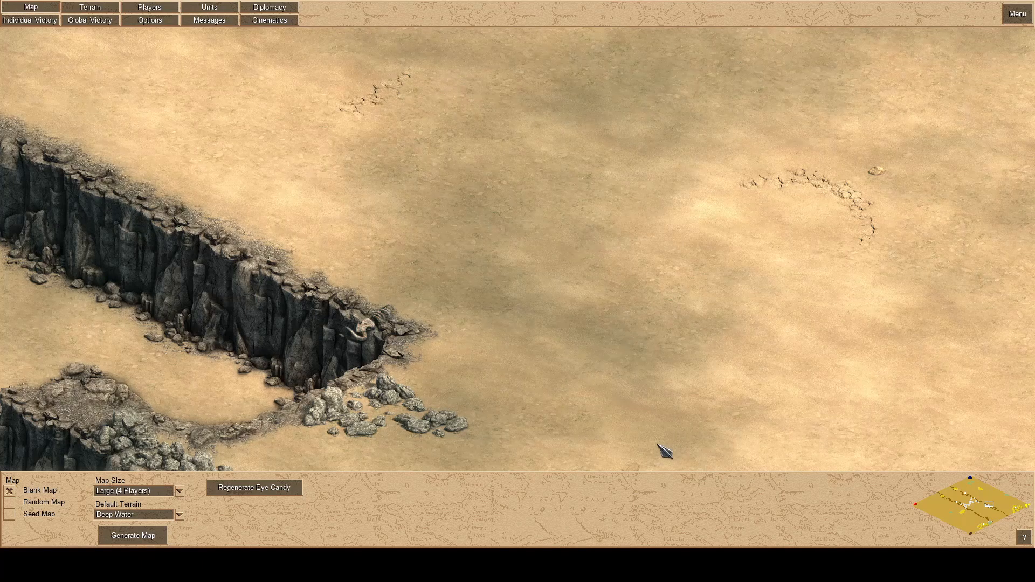
pyautogui.click(969, 498)
pyautogui.press('Right')
pyautogui.press('Down')
pyautogui.press('Left')
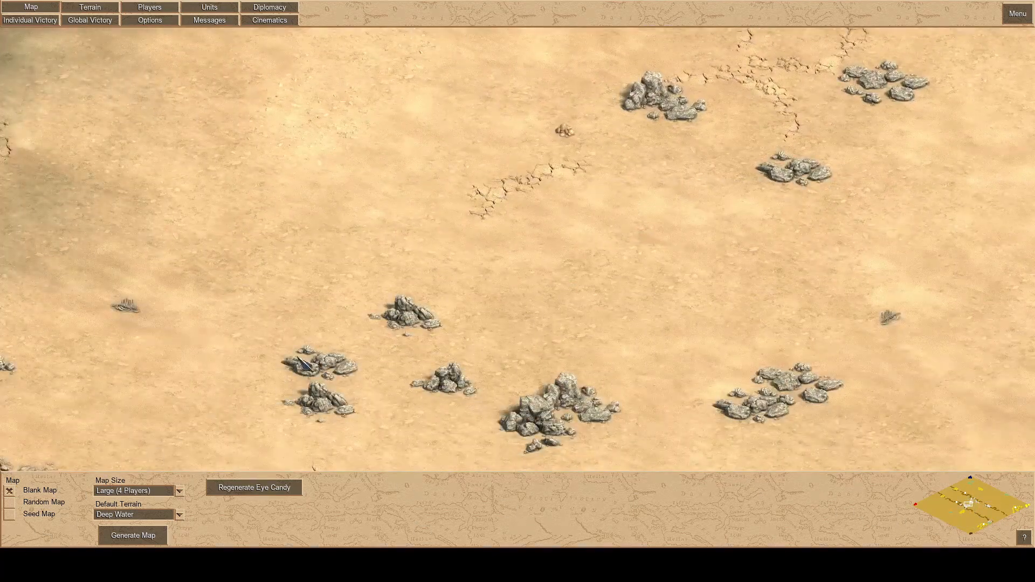
# - Examine the stone deposits beside the canyon cliffs and the dead forest along the map's northeastern edge
pyautogui.press('Down')
pyautogui.press('Left')
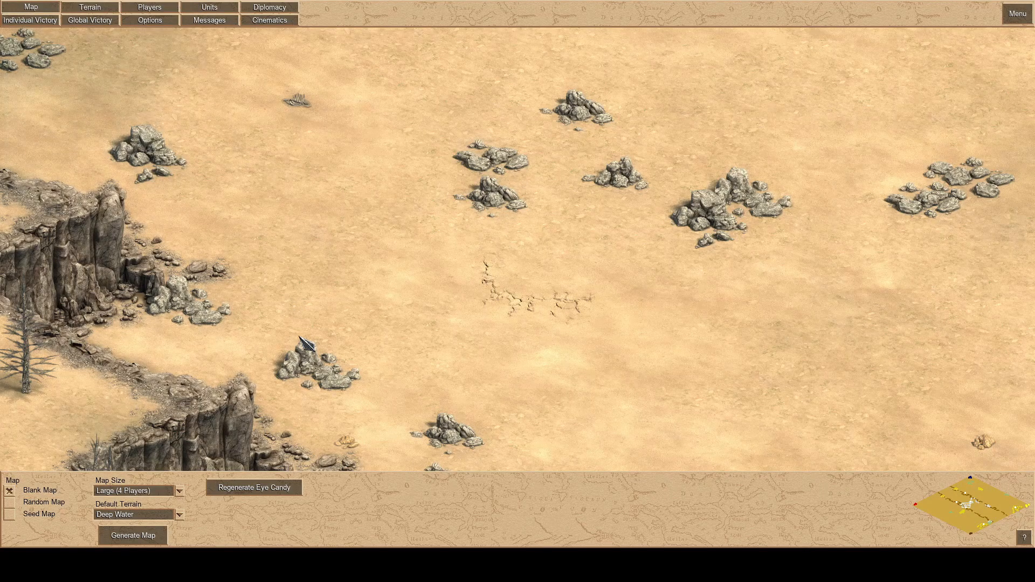
pyautogui.press('Down')
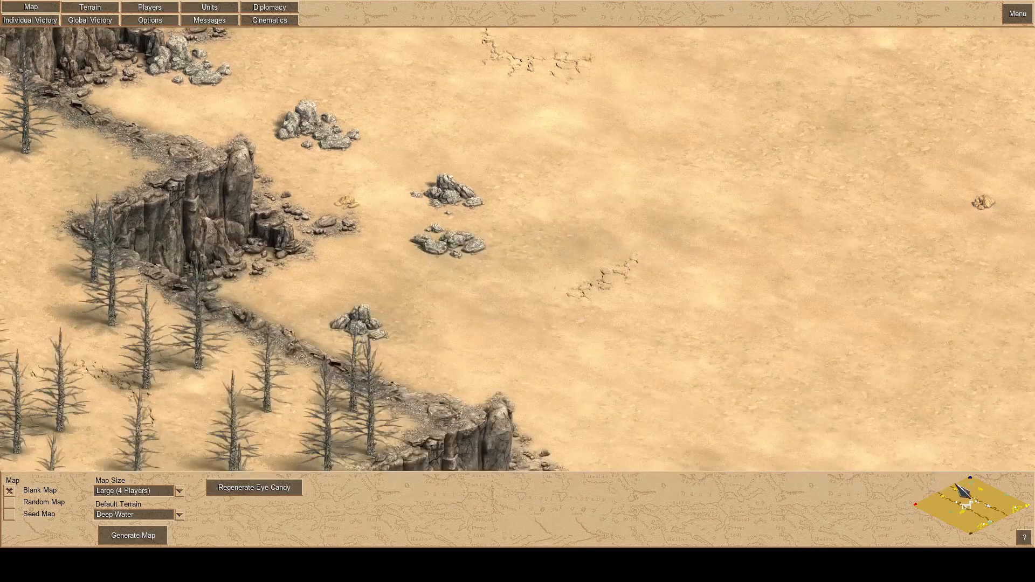
pyautogui.click(987, 488)
pyautogui.press('Down')
pyautogui.press('Up')
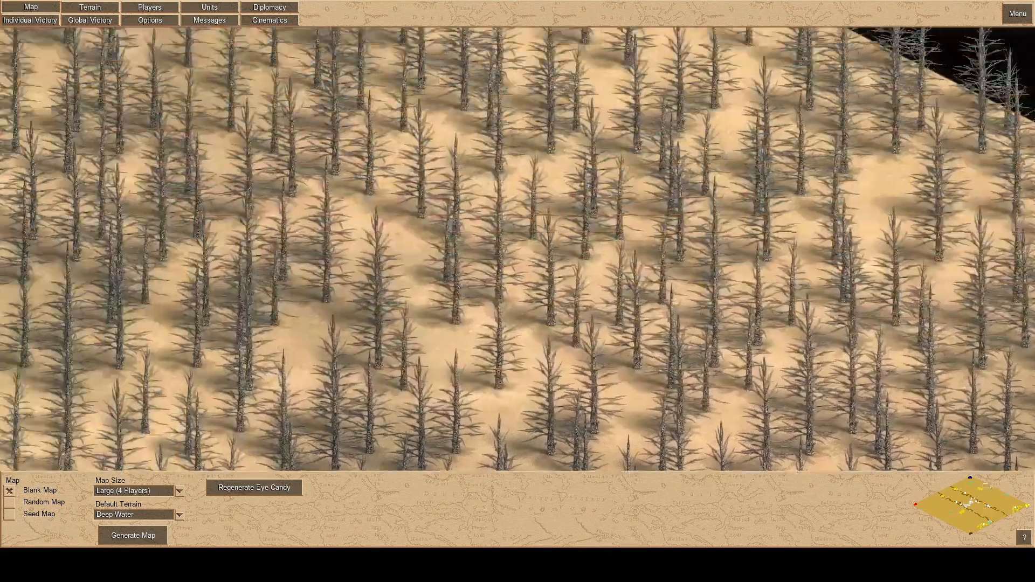
pyautogui.press('Up')
pyautogui.press('Left')
pyautogui.press('Left')
pyautogui.press('Up')
# - Examine the dead forest along the southwestern edge and the gold deposits scattered beside it
pyautogui.moveTo(975, 499); pyautogui.dragTo(948, 519)
pyautogui.press('Left')
pyautogui.press('Down')
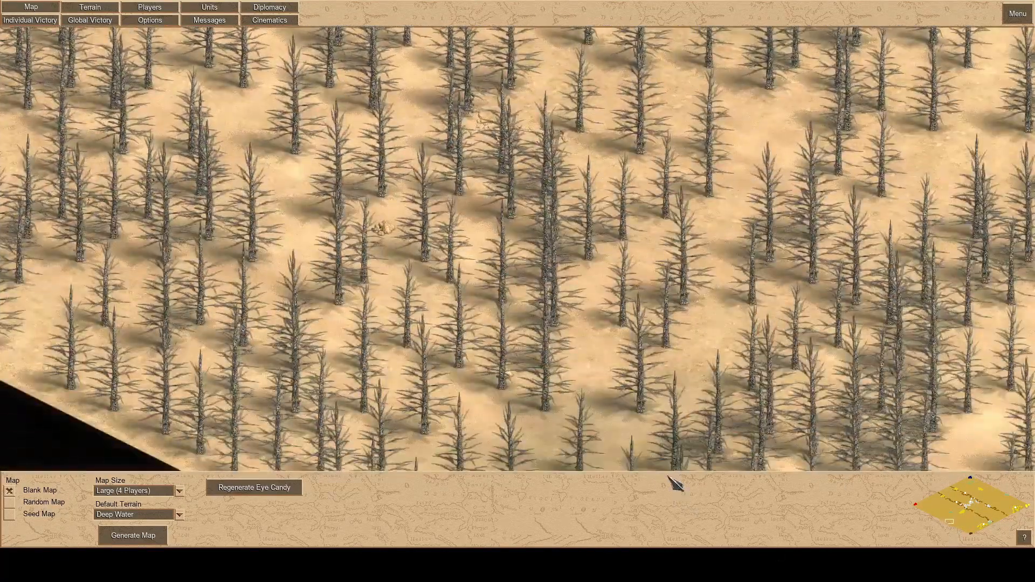
pyautogui.press('Right')
pyautogui.press('Up')
pyautogui.press('Up')
pyautogui.press('Up')
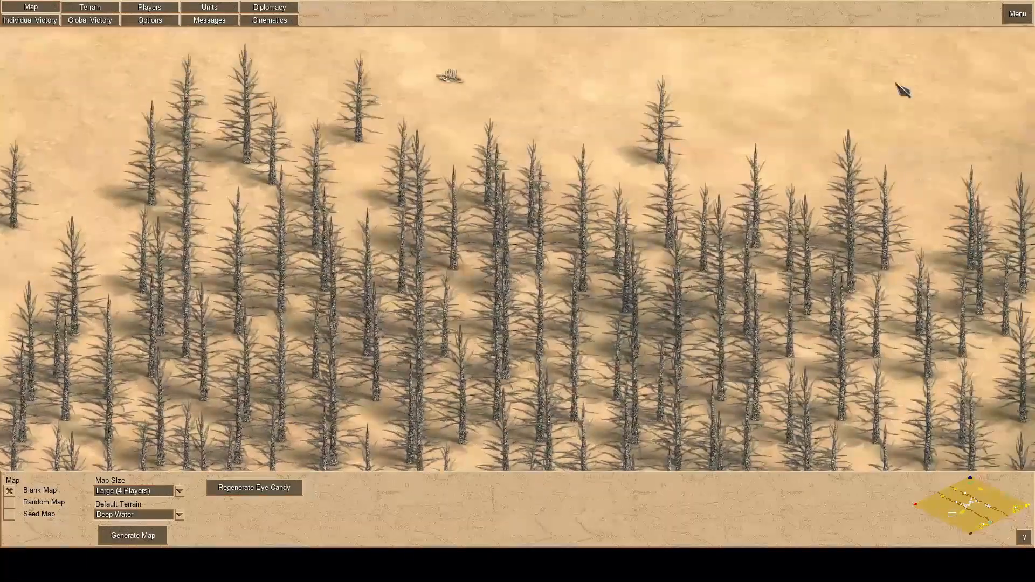
pyautogui.press('Right')
pyautogui.press('Right')
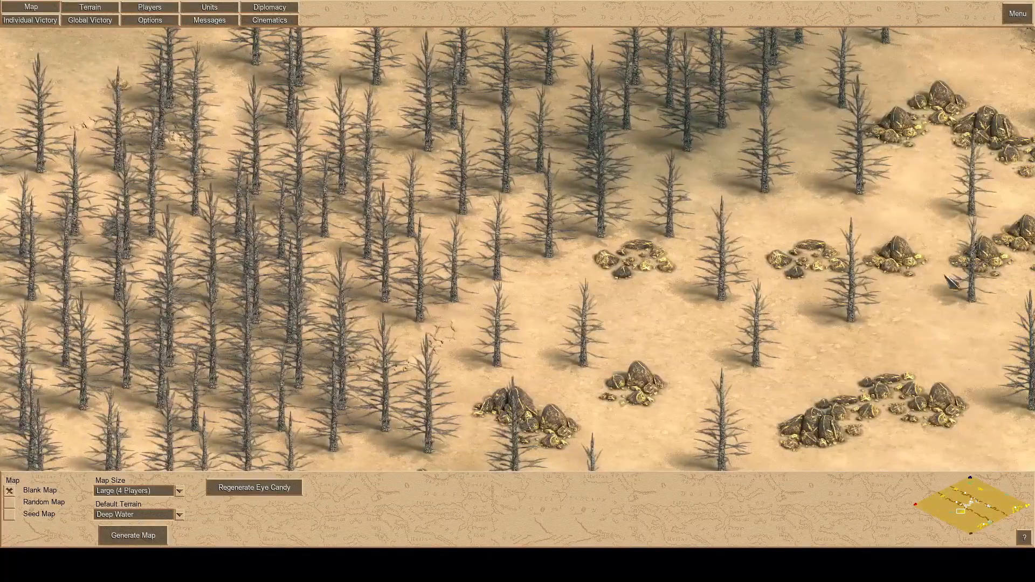
pyautogui.press('Right')
pyautogui.press('Up')
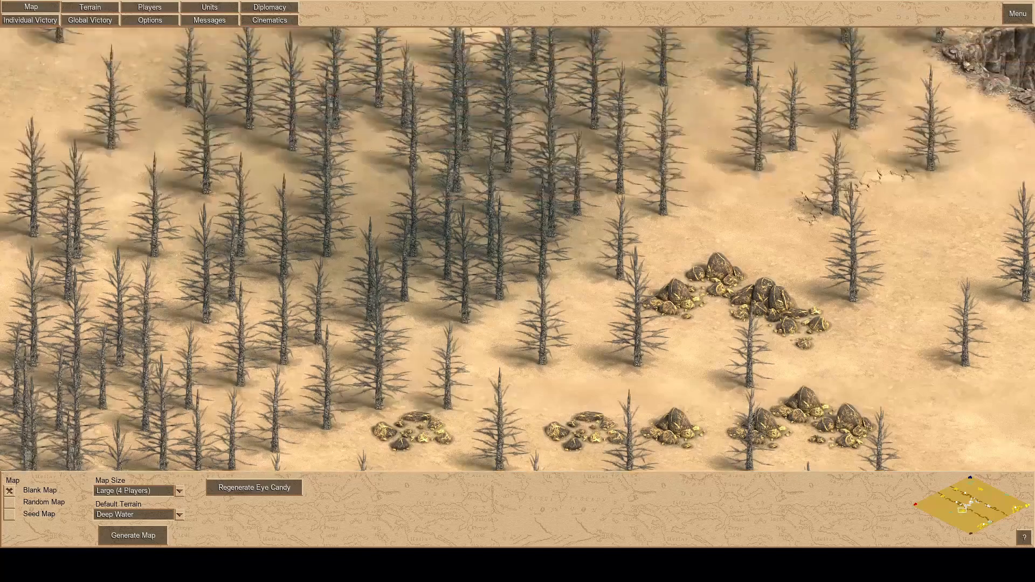
# - Examine the western canyon's cliffs, stone deposits and ruins, and the open sand in the southeastern part of the map
pyautogui.press('Right')
pyautogui.press('Up')
pyautogui.press('Up')
pyautogui.press('Right')
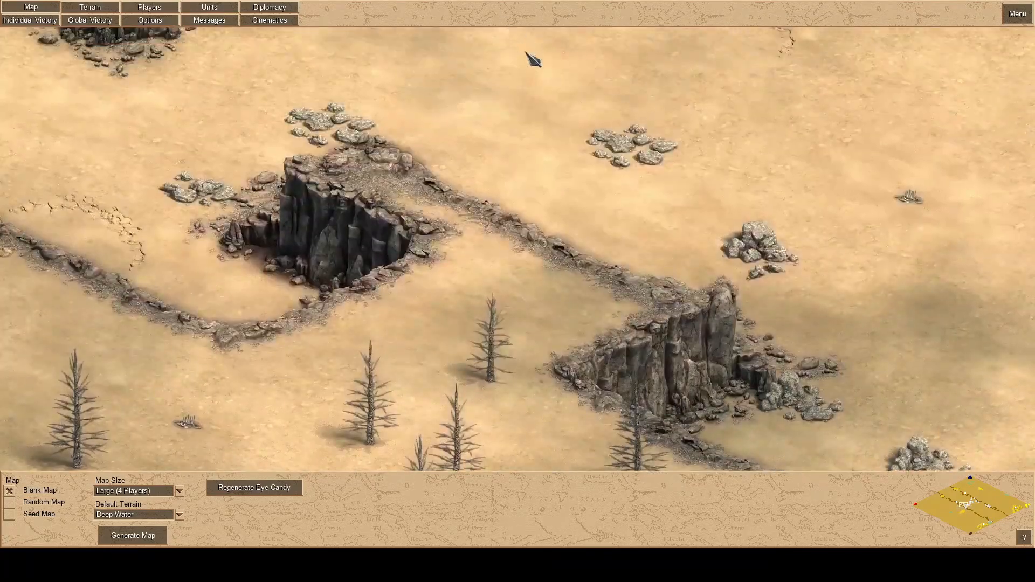
pyautogui.press('Up')
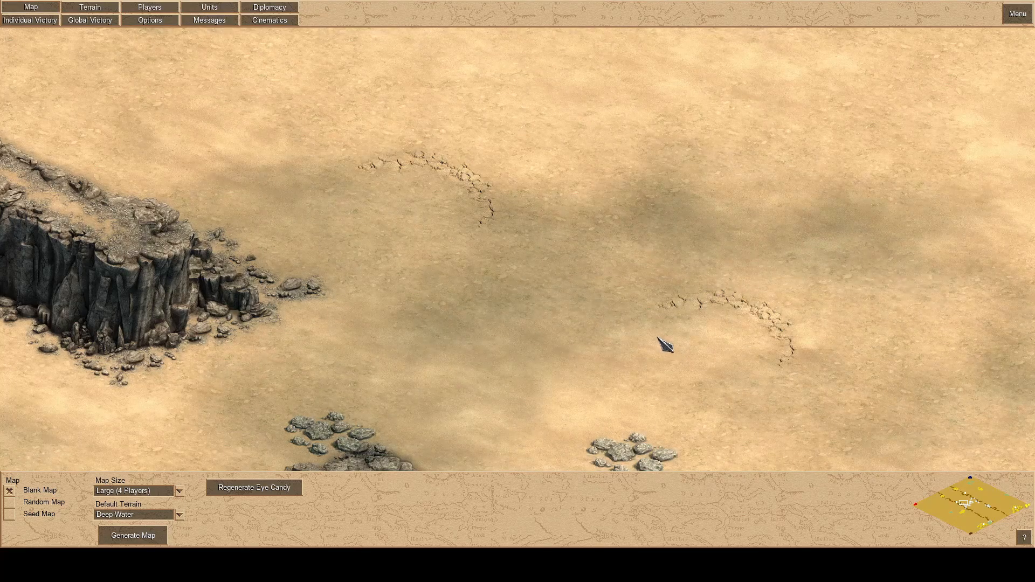
pyautogui.moveTo(1, 407)
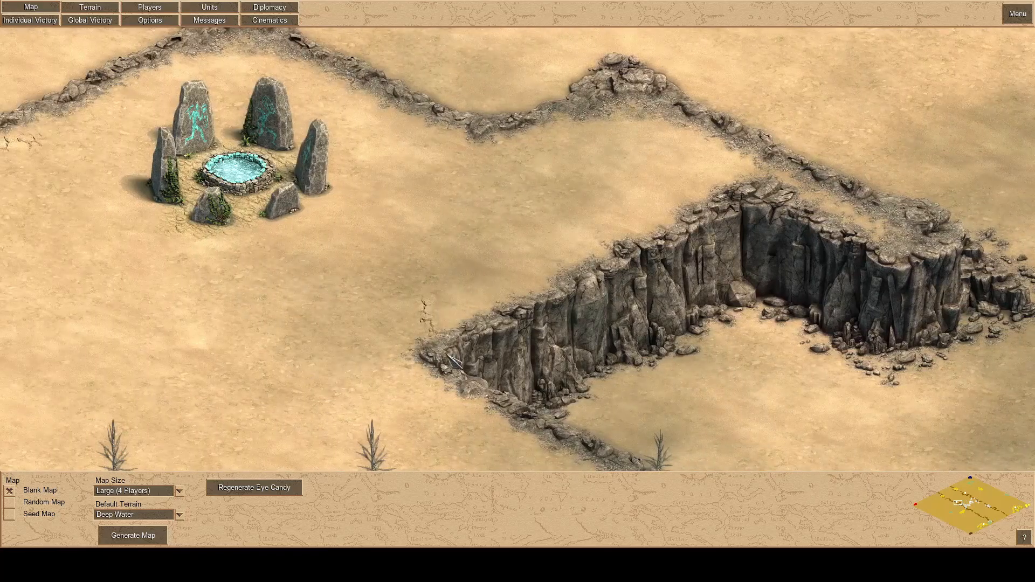
pyautogui.moveTo(946, 498); pyautogui.dragTo(949, 500)
pyautogui.press('Right')
pyautogui.press('Down')
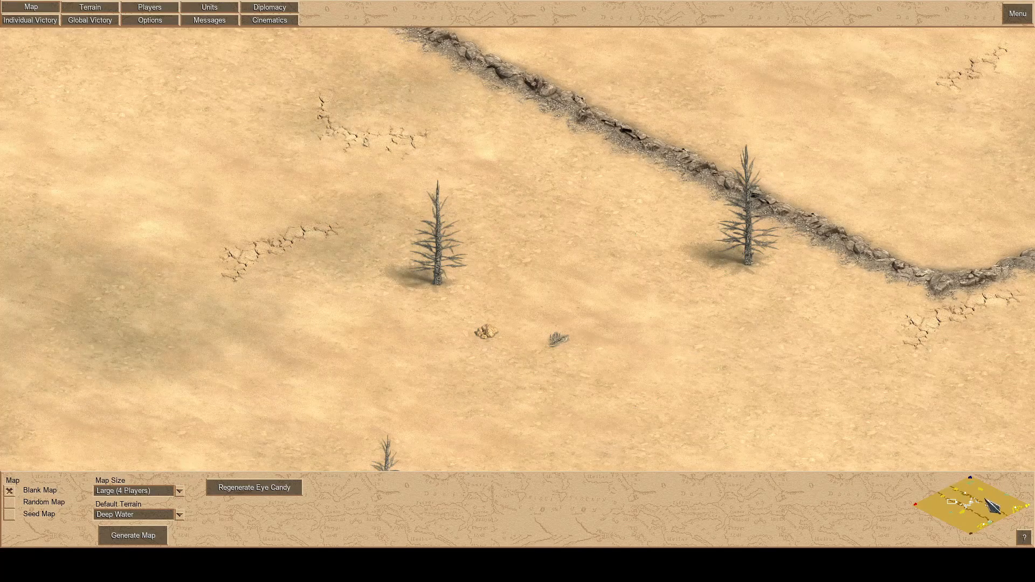
pyautogui.moveTo(972, 485); pyautogui.dragTo(976, 512)
pyautogui.press('Down')
pyautogui.press('Left')
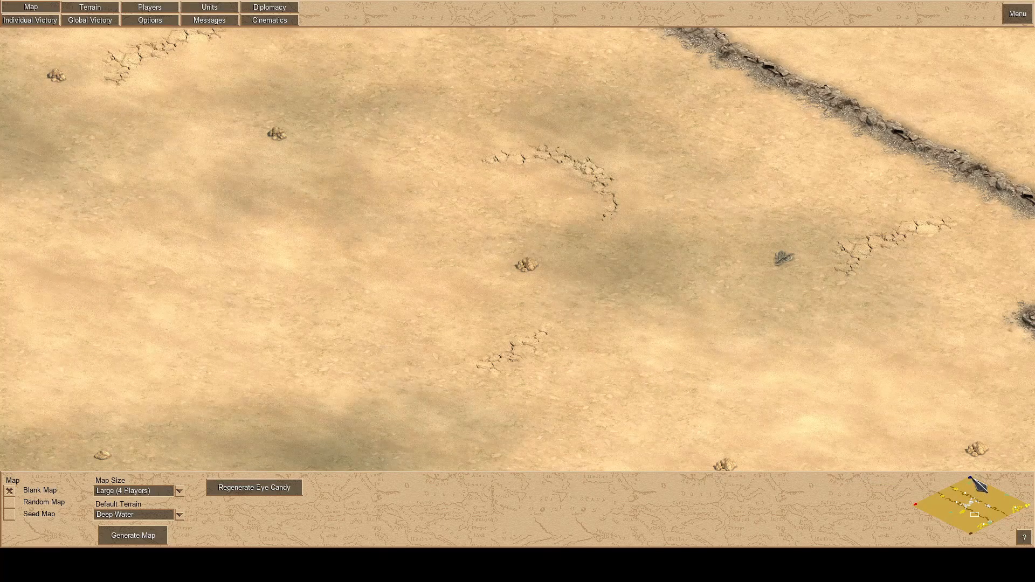
# - Inspect the blue player's starting base and villagers at the northern corner of the map
pyautogui.click(970, 478)
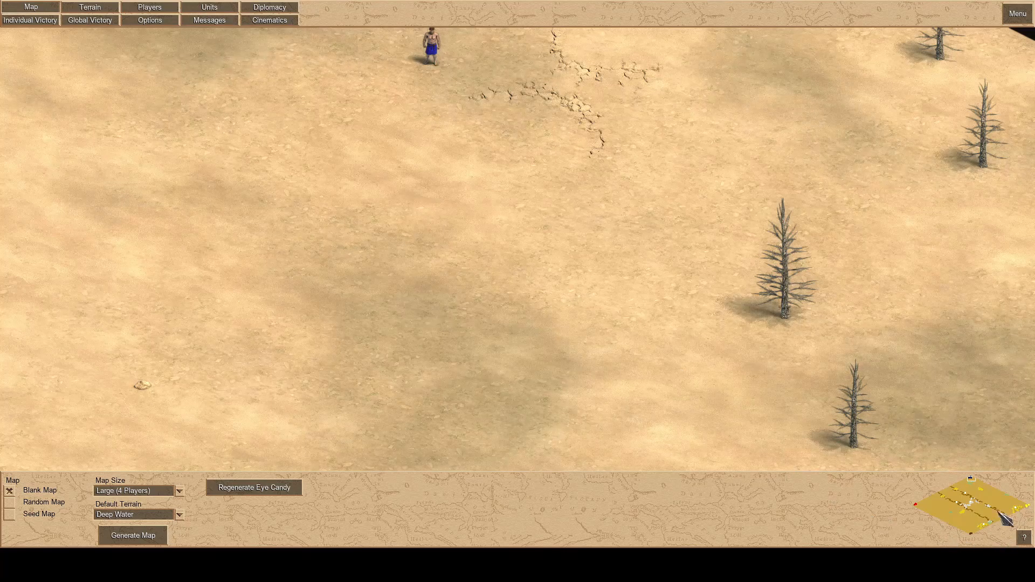
pyautogui.press('Up')
pyautogui.press('Left')
pyautogui.press('Down')
pyautogui.press('Left')
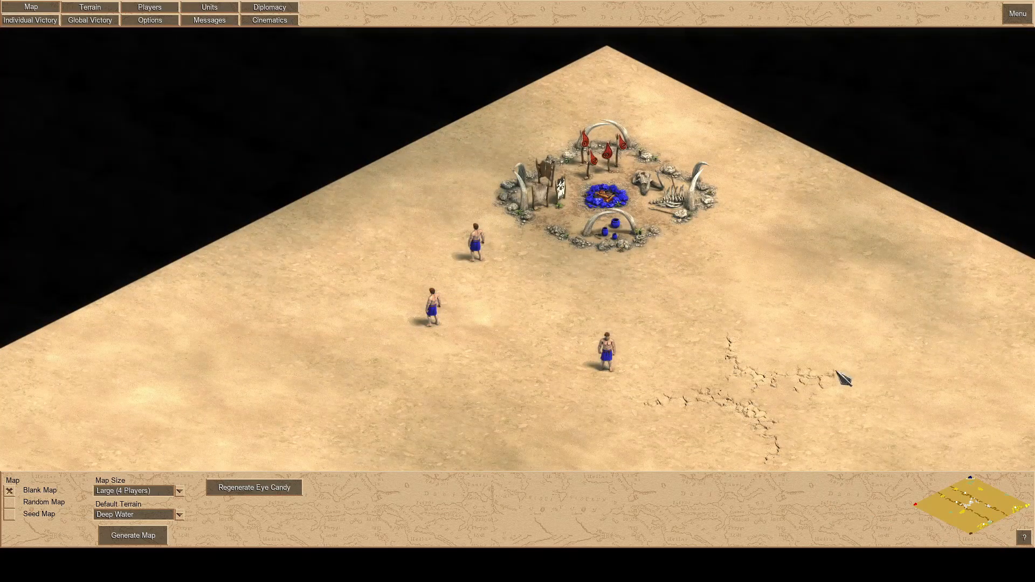
pyautogui.click(973, 484)
pyautogui.moveTo(969, 479); pyautogui.dragTo(970, 480)
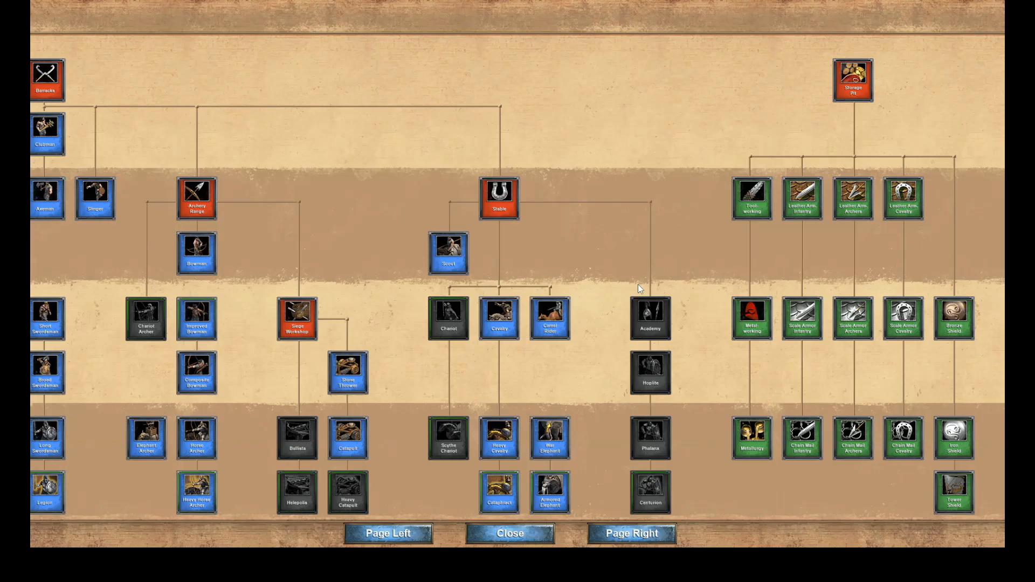
# - Look through the military and Storage Pit branches of the civilizations' technology trees from the Stone Age to the Iron Age
pyautogui.moveTo(1, 280)
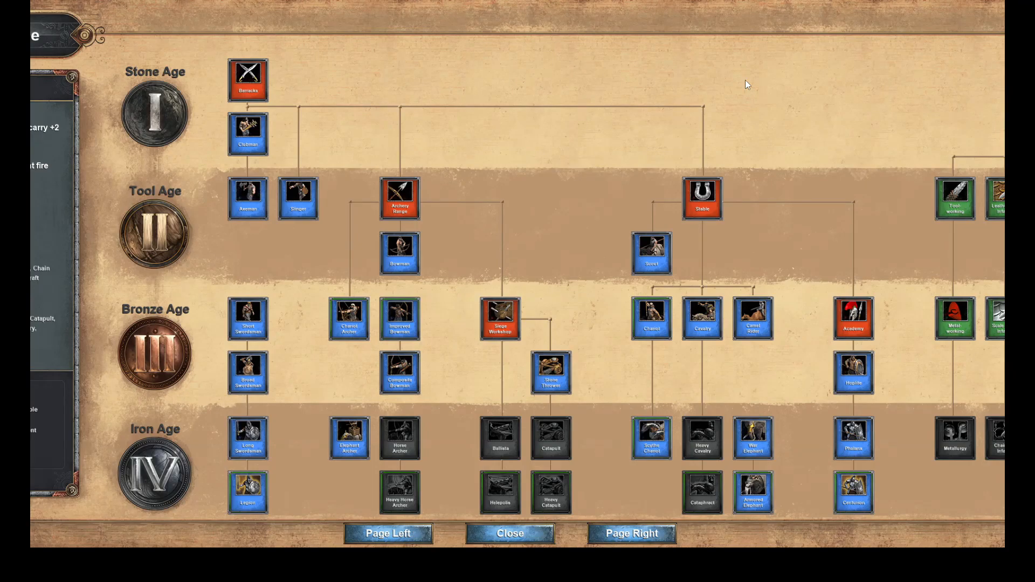
pyautogui.moveTo(746, 80); pyautogui.dragTo(560, 83)
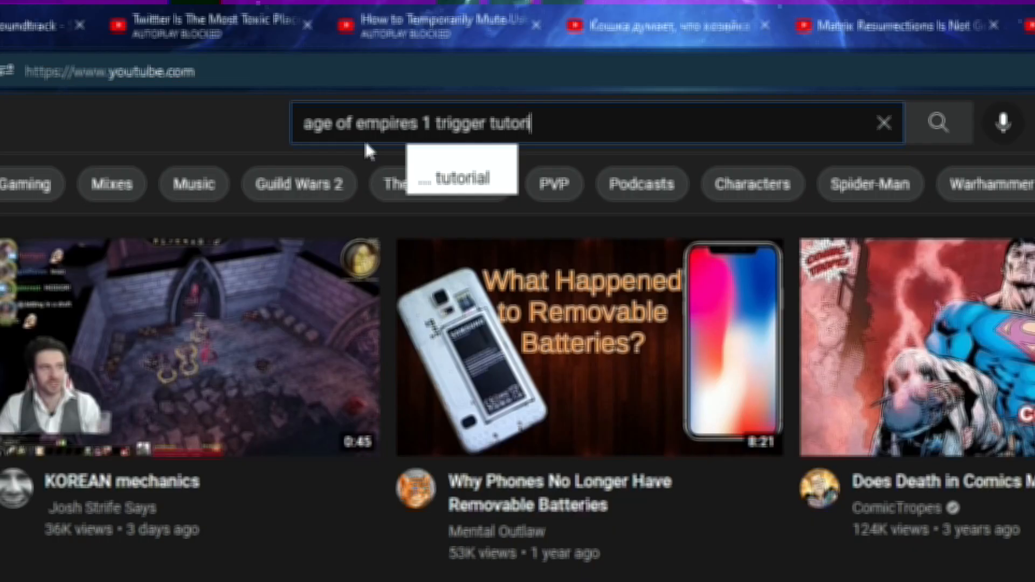
# - Search YouTube for "age of empires 1 trigger tutorial" and look through the video results
pyautogui.write('al')
pyautogui.press('Return')
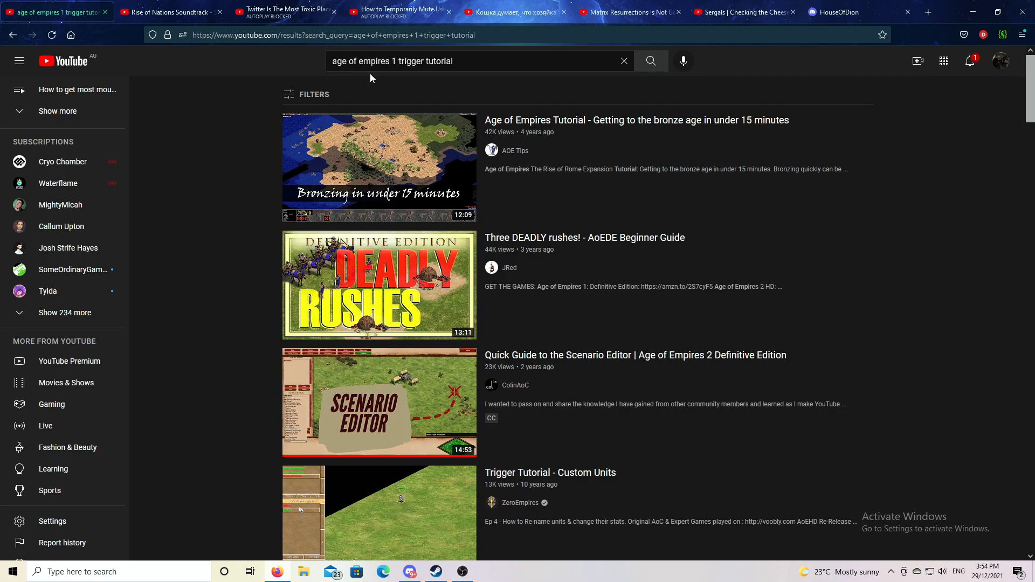
pyautogui.scroll(-3, 888, 219)
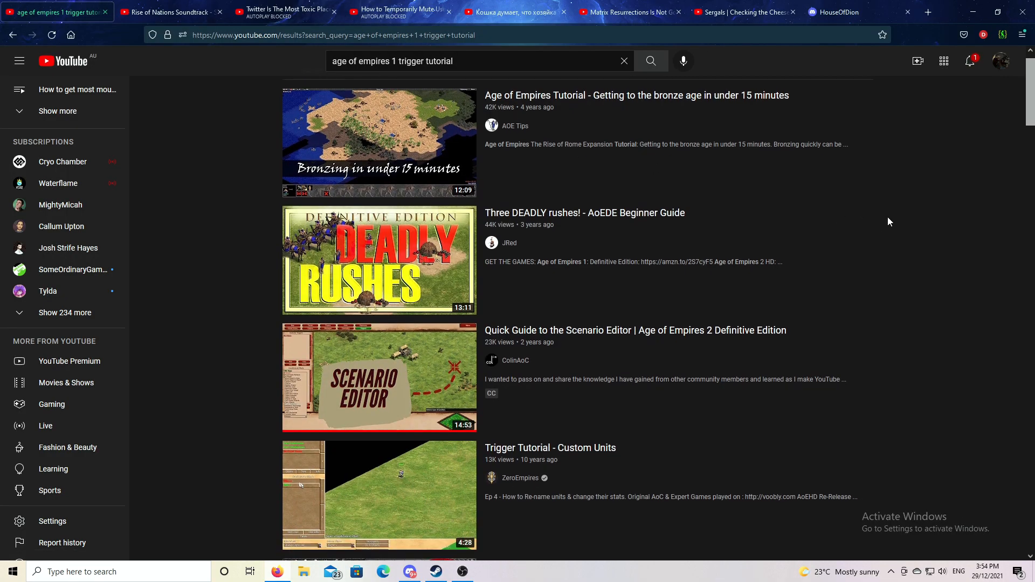
pyautogui.scroll(-3, 888, 222)
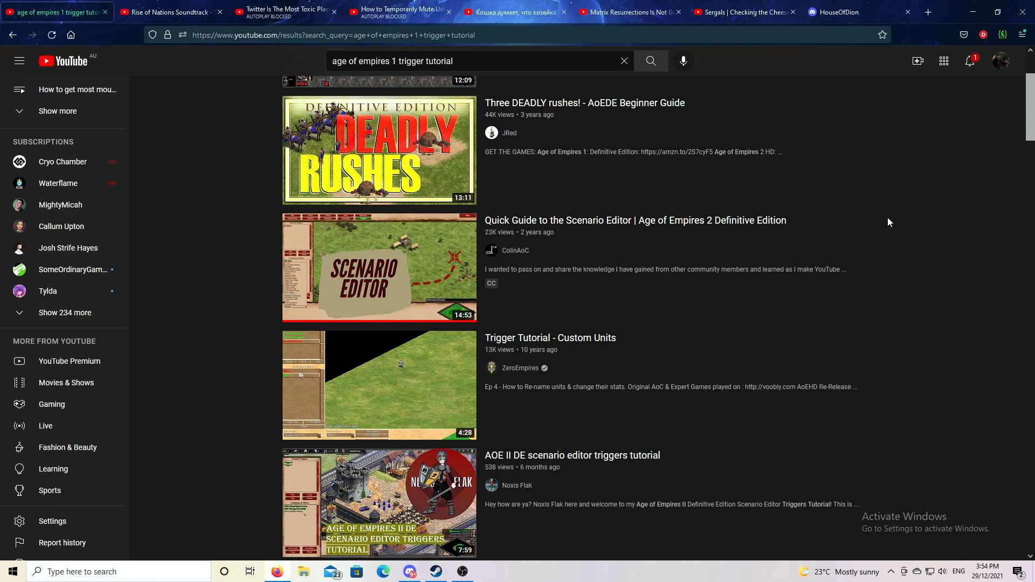
pyautogui.scroll(-5, 888, 223)
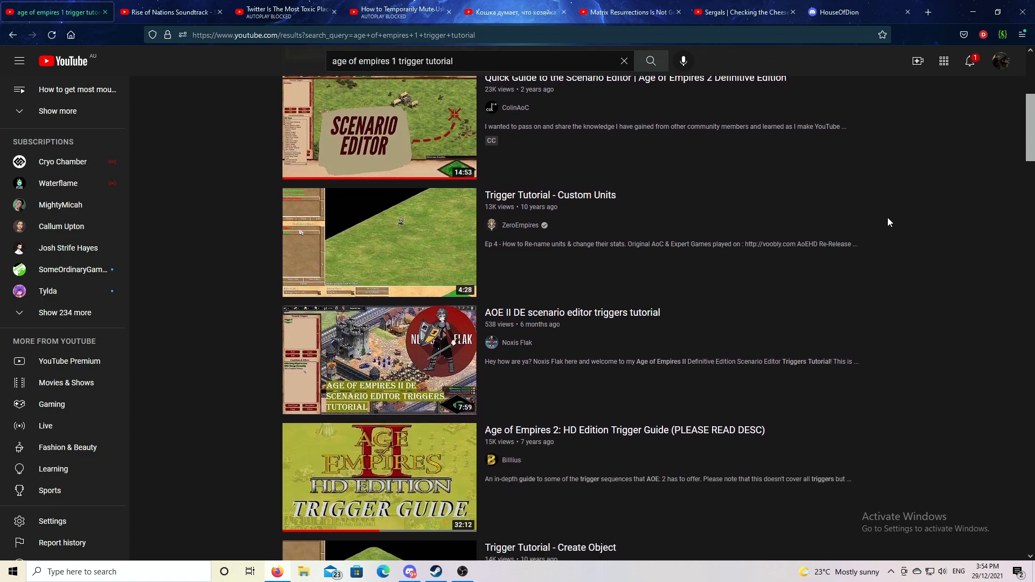
pyautogui.scroll(-4, 887, 221)
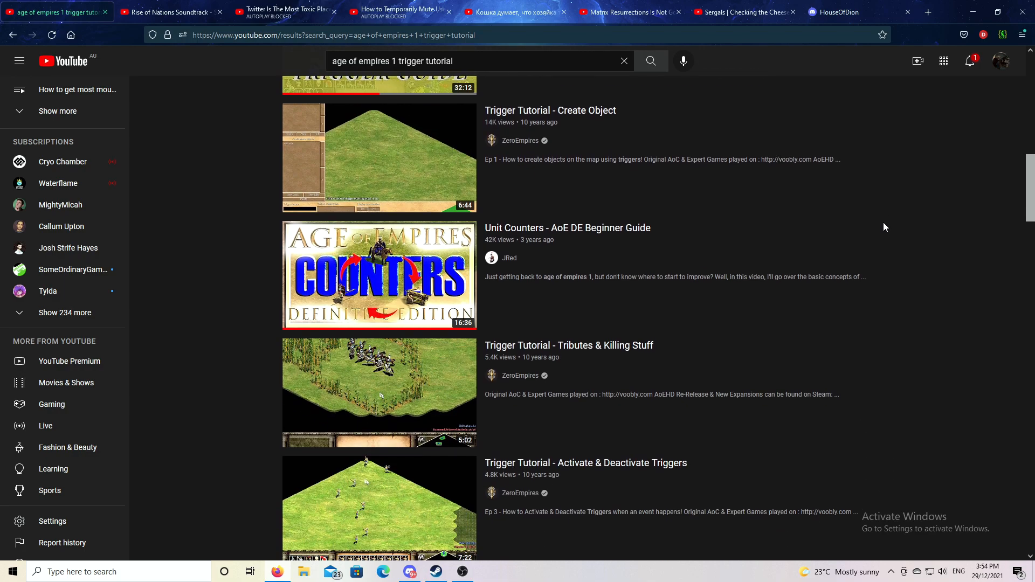
pyautogui.scroll(-4, 883, 227)
pyautogui.scroll(-5, 884, 227)
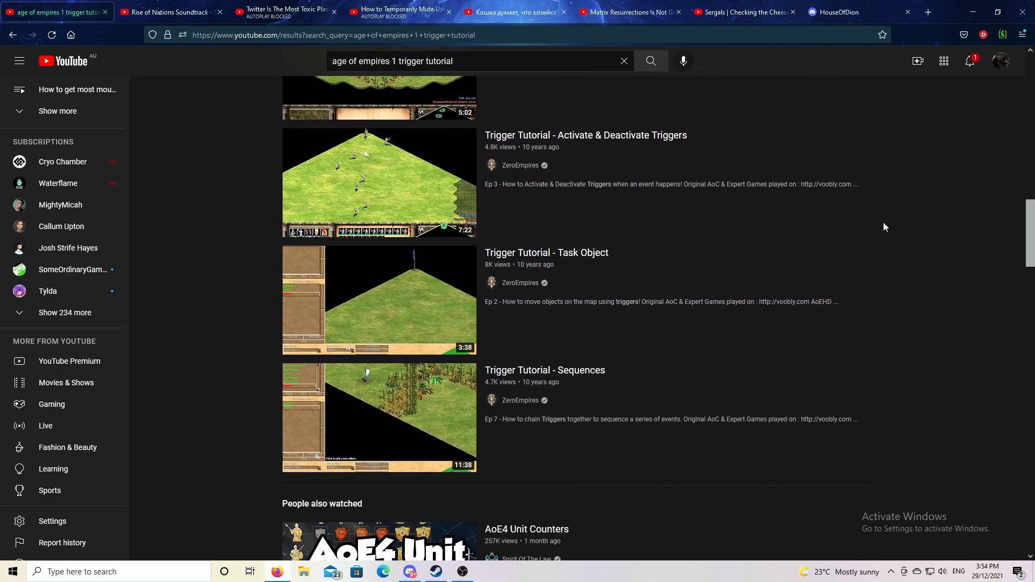
pyautogui.scroll(7, 884, 227)
pyautogui.scroll(5, 884, 222)
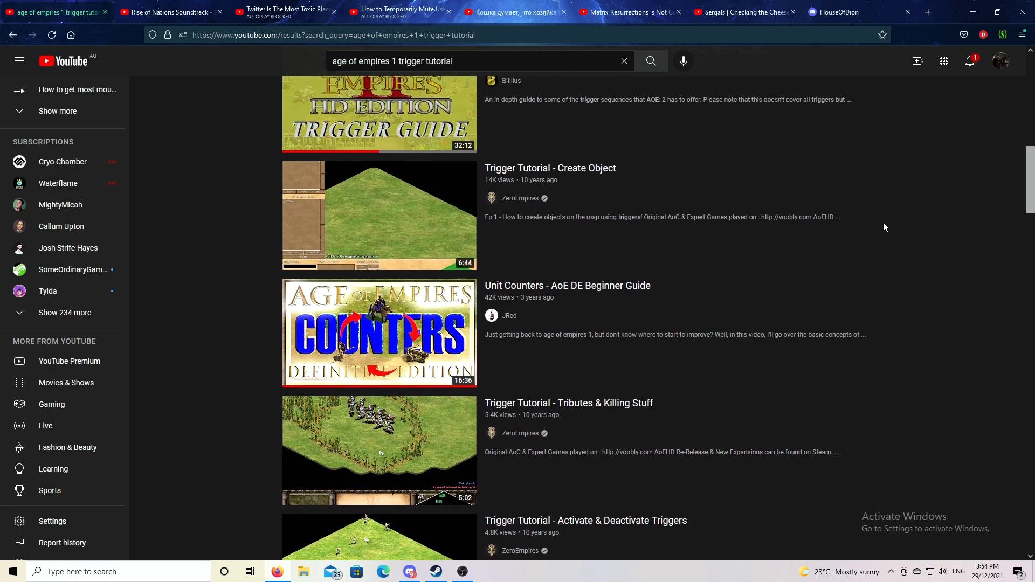
# - Examine the red player's coastal settlement and the crocodiles along its shore in the running match
pyautogui.moveTo(459, 246)
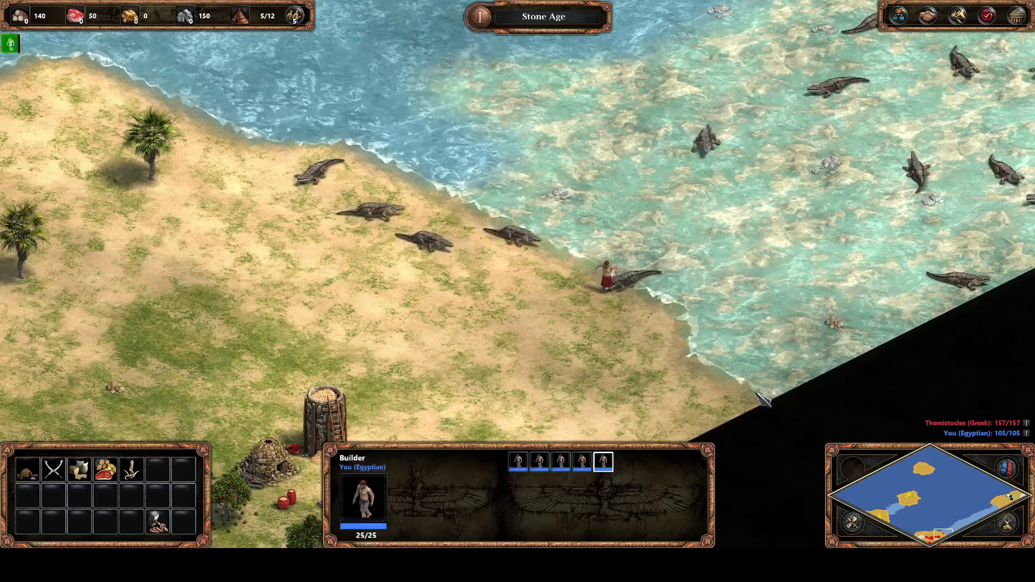
pyautogui.press('Down')
pyautogui.press('Down')
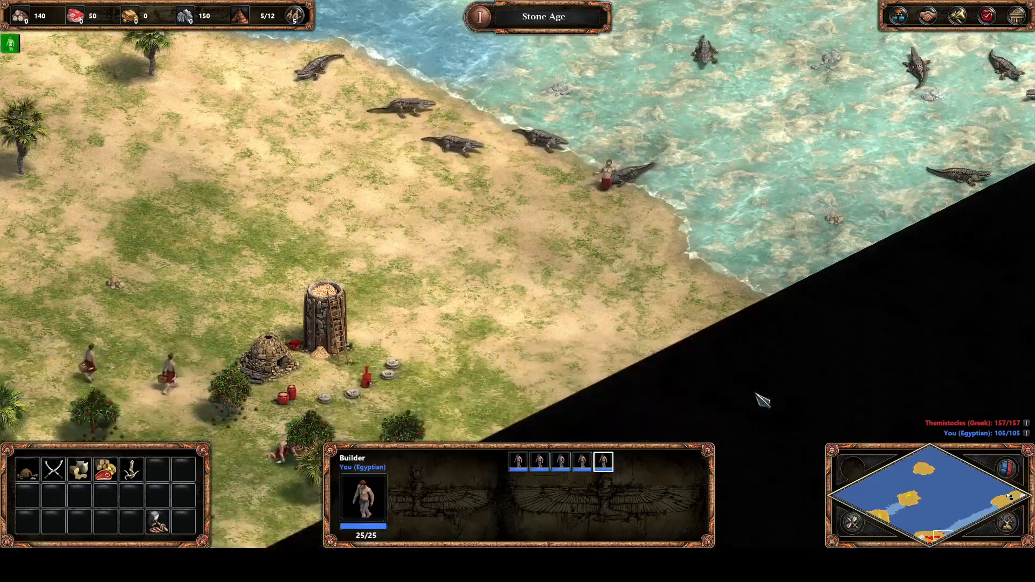
pyautogui.press('Right')
pyautogui.press('Left')
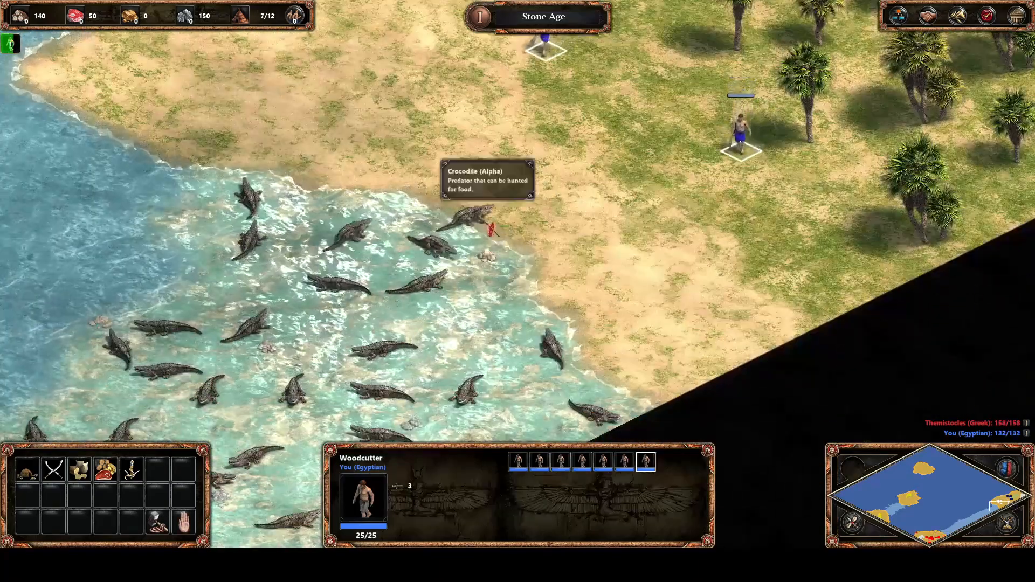
# - Send the selected blue villagers to hunt the alpha crocodile at the shoreline and inspect the crocodile fighting them
pyautogui.rightClick(488, 224)
pyautogui.press('Up')
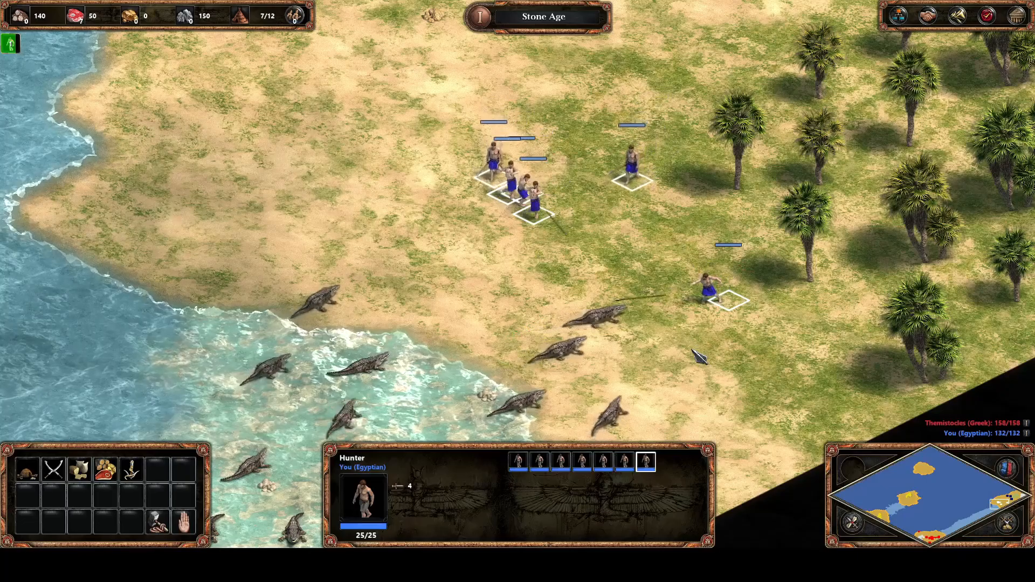
pyautogui.click(678, 298)
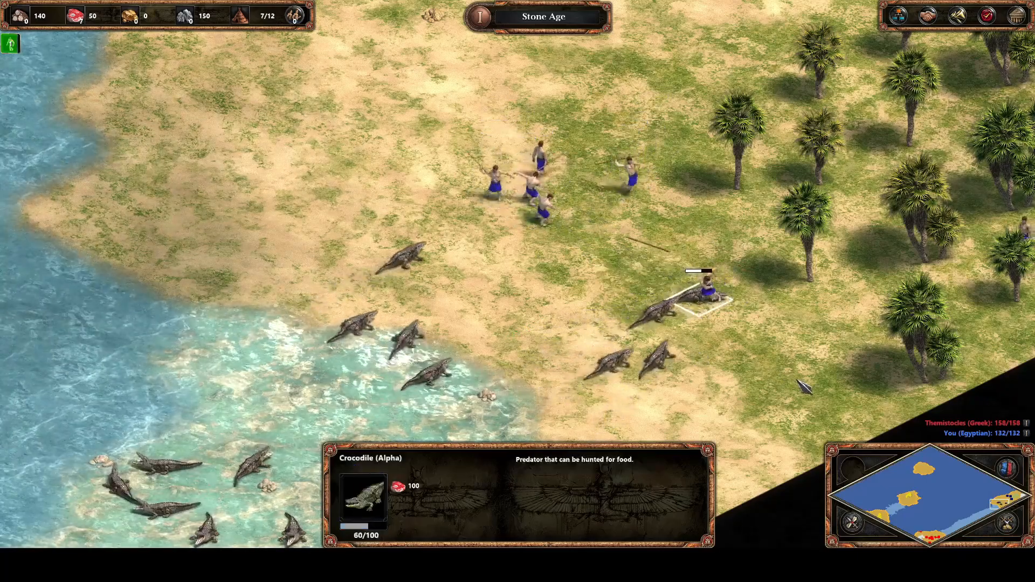
pyautogui.press('Up')
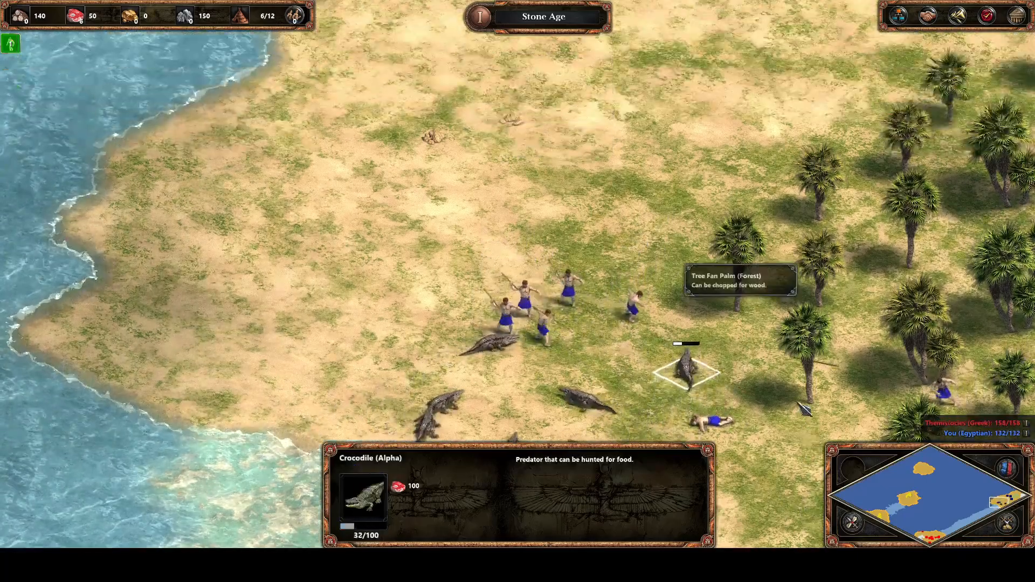
# - Examine the red player's village, berry bushes and granary and the crocodiles roaming on land near them
pyautogui.press('Right')
pyautogui.press('Down')
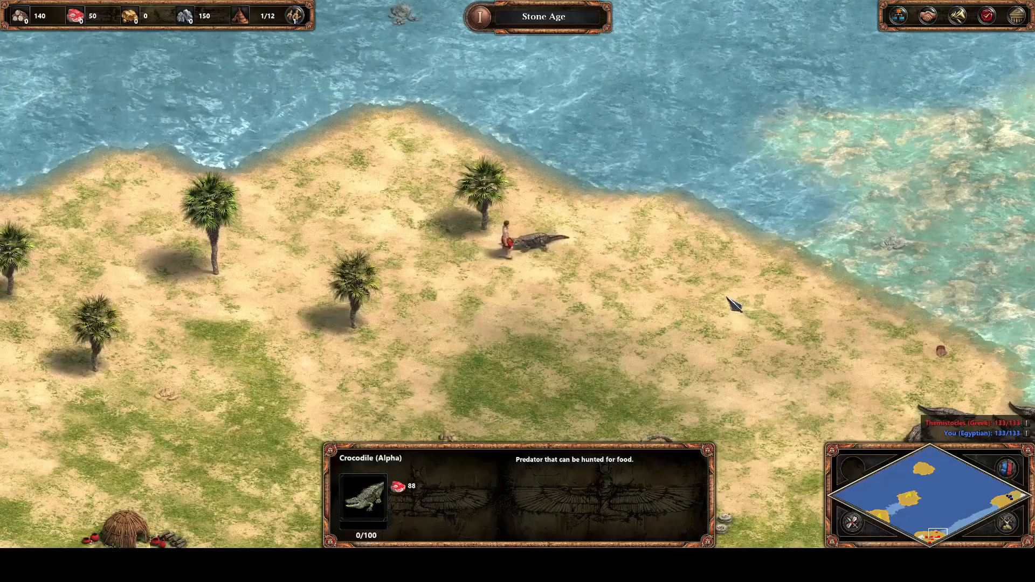
pyautogui.press('Down')
pyautogui.press('Down')
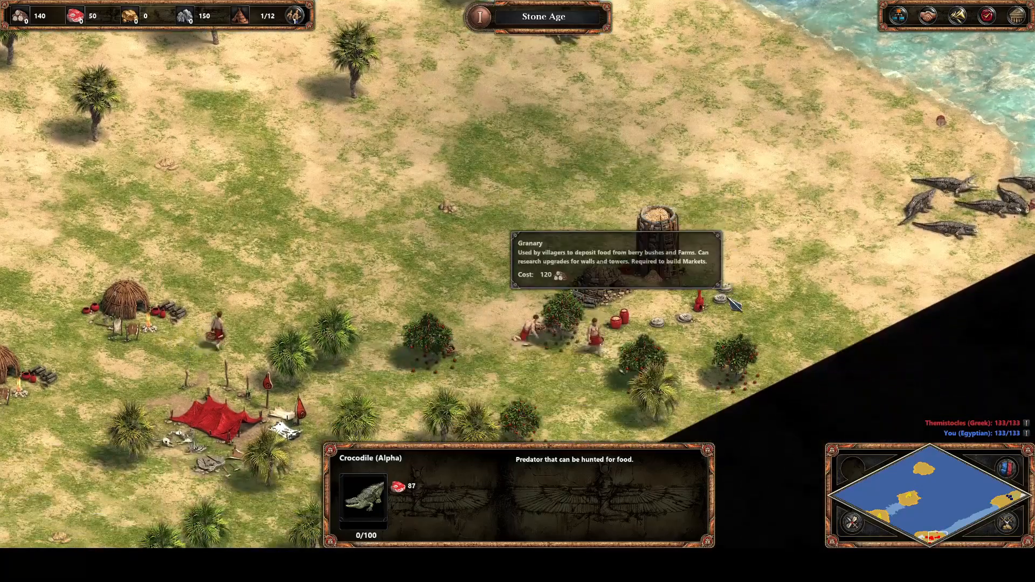
pyautogui.press('Right')
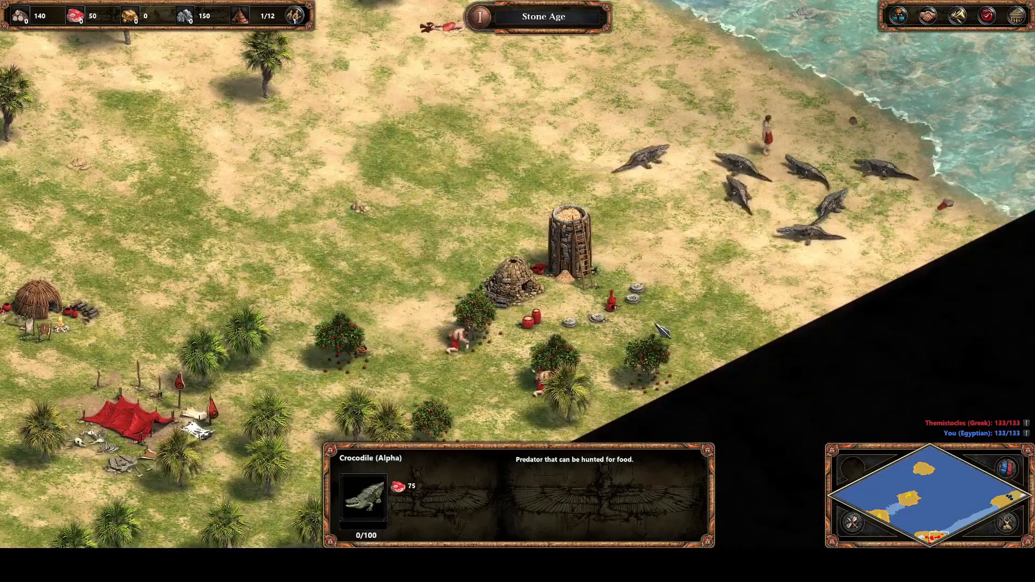